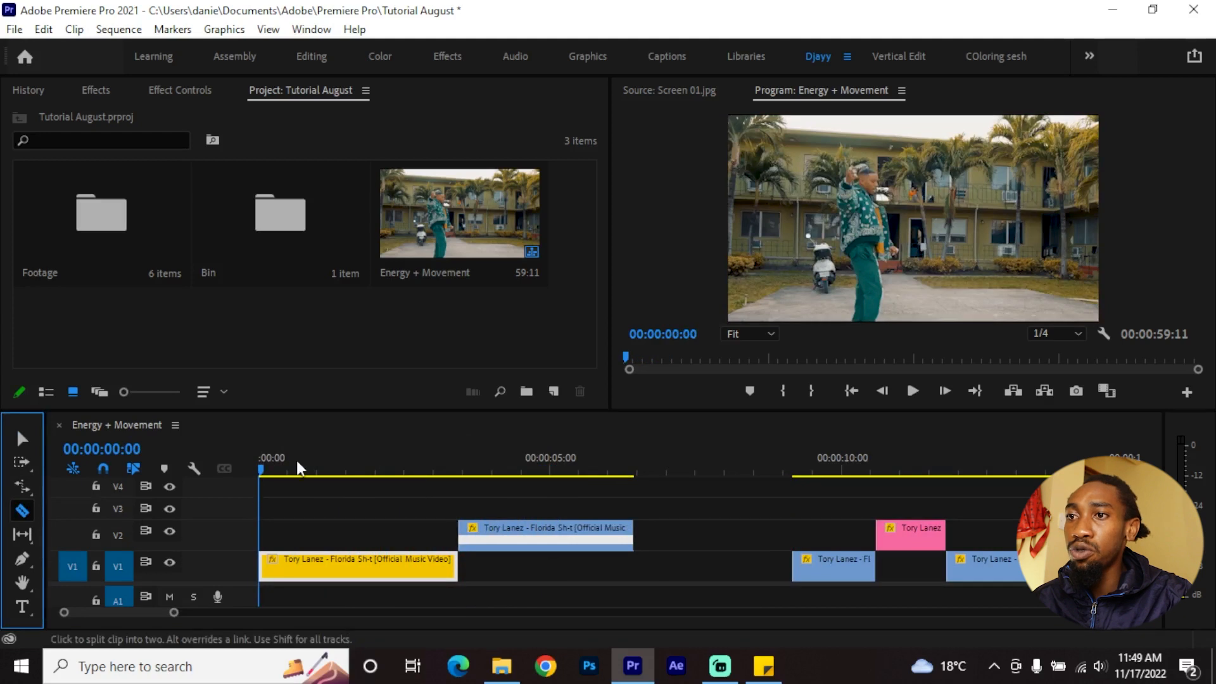
Step: Split the yellow V1 clip at 00:00:00:24 and 00:00:01:09 with the Razor tool
mouse_move(298, 472)
mouse_down()
mouse_move(312, 470)
mouse_move(245, 466)
mouse_move(313, 471)
mouse_up()
key(space)
key(space)
click(316, 559)
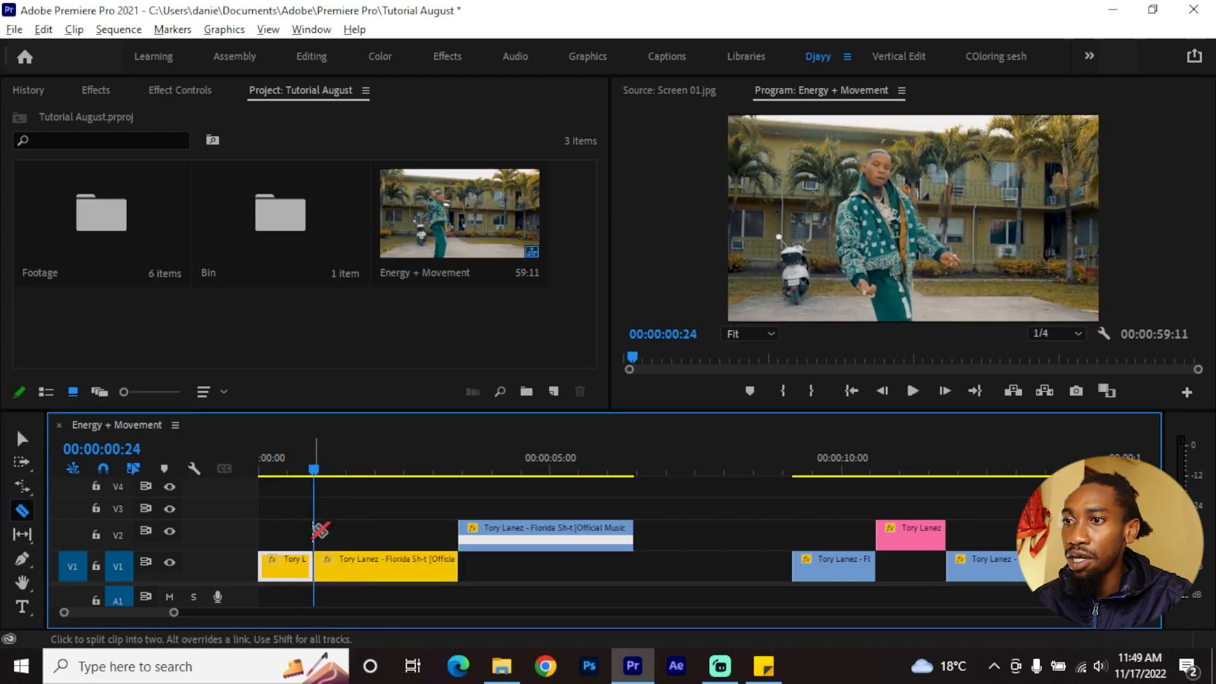
key(=)
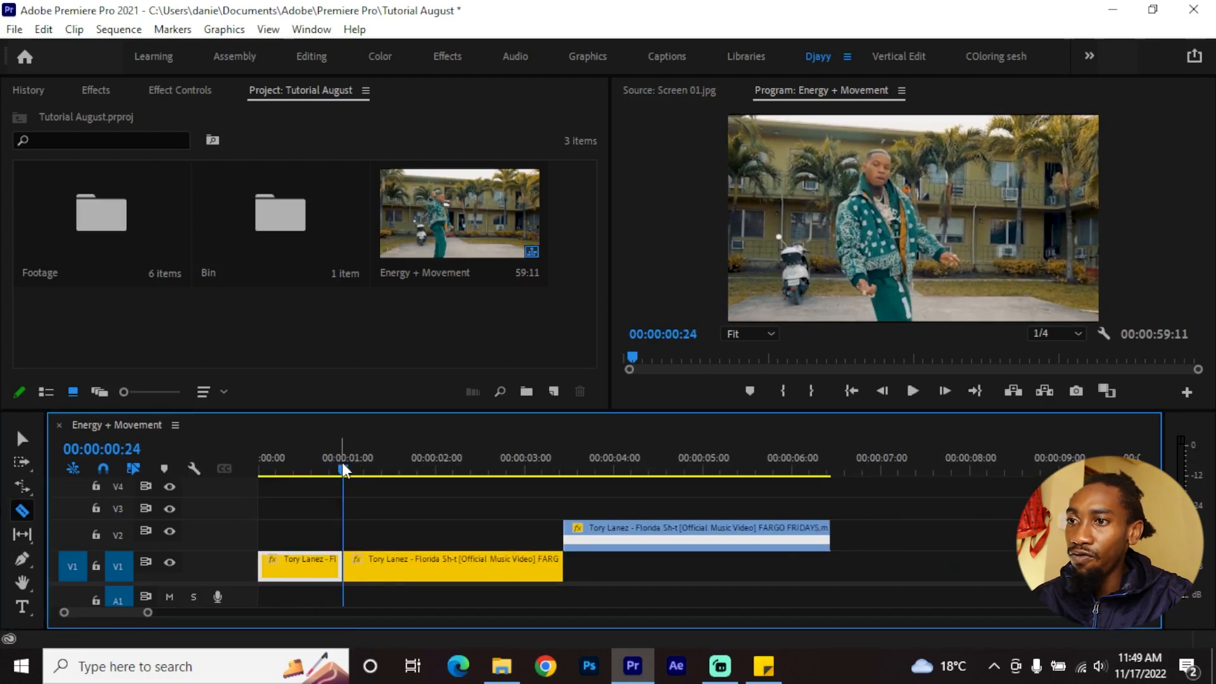
key(space)
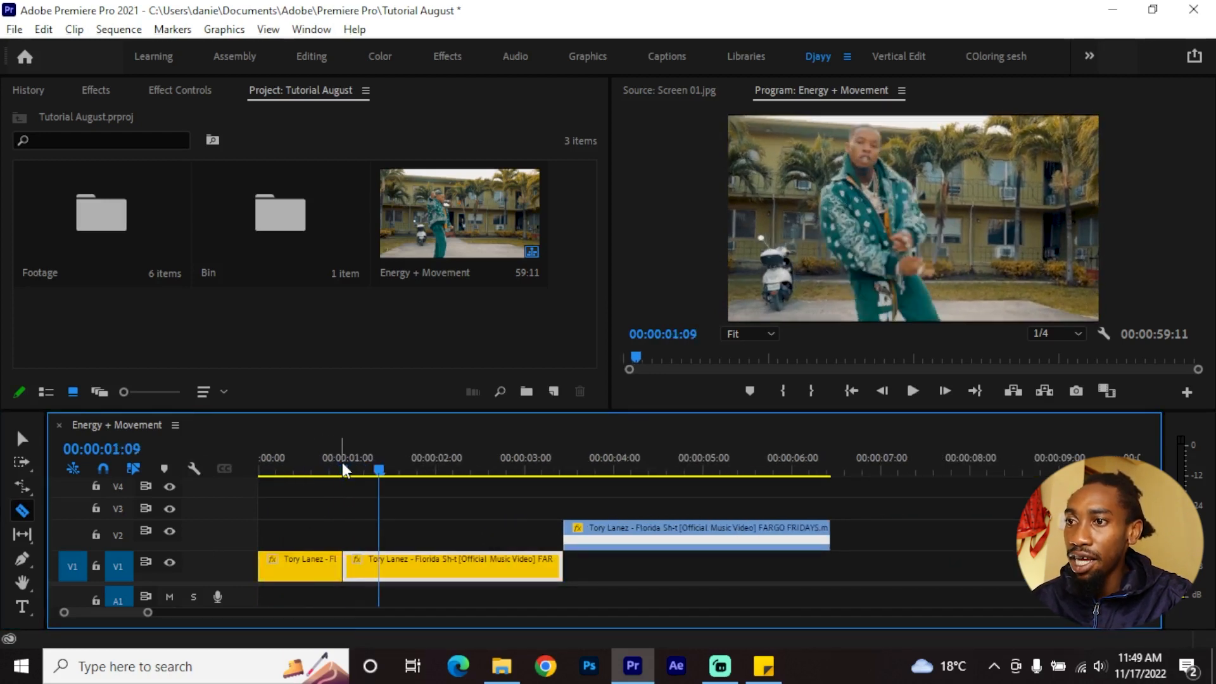
click(383, 566)
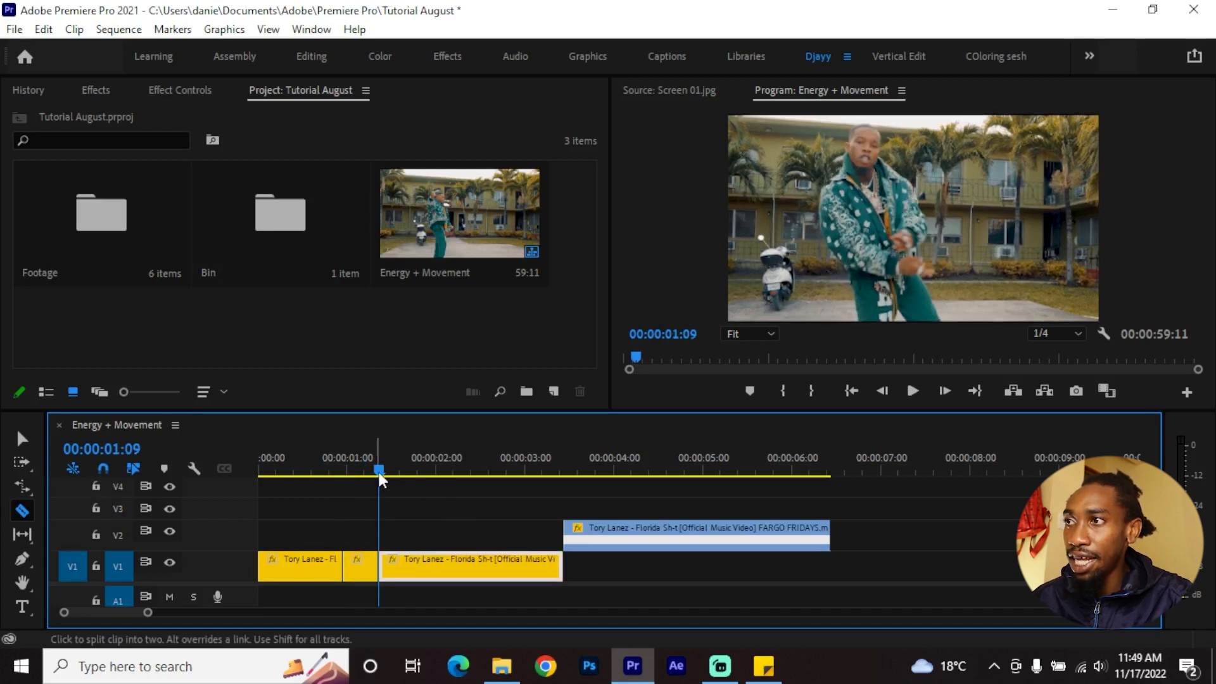
Step: Split the rest of the yellow V1 clip at four more points, the last one at 00:00:02:17
drag(380, 476, 495, 467)
click(420, 568)
click(454, 565)
click(485, 563)
click(496, 473)
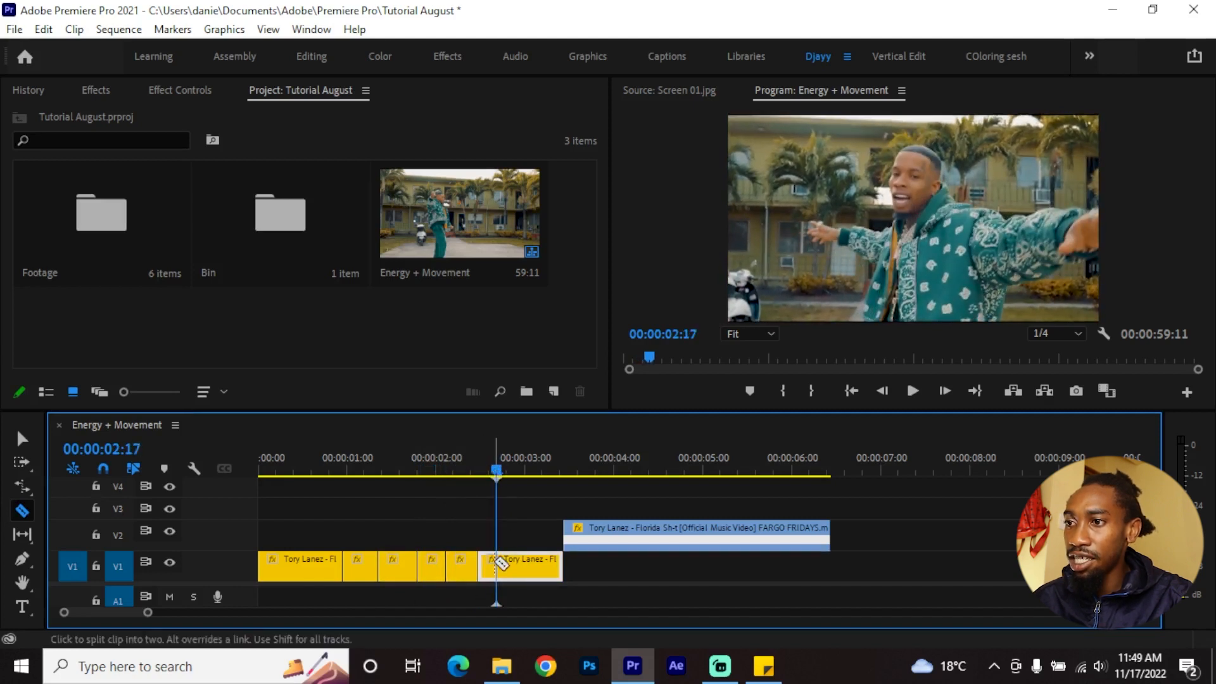
click(496, 564)
Step: Ripple-delete the second, fourth and sixth segments of the yellow V1 clip
key(v)
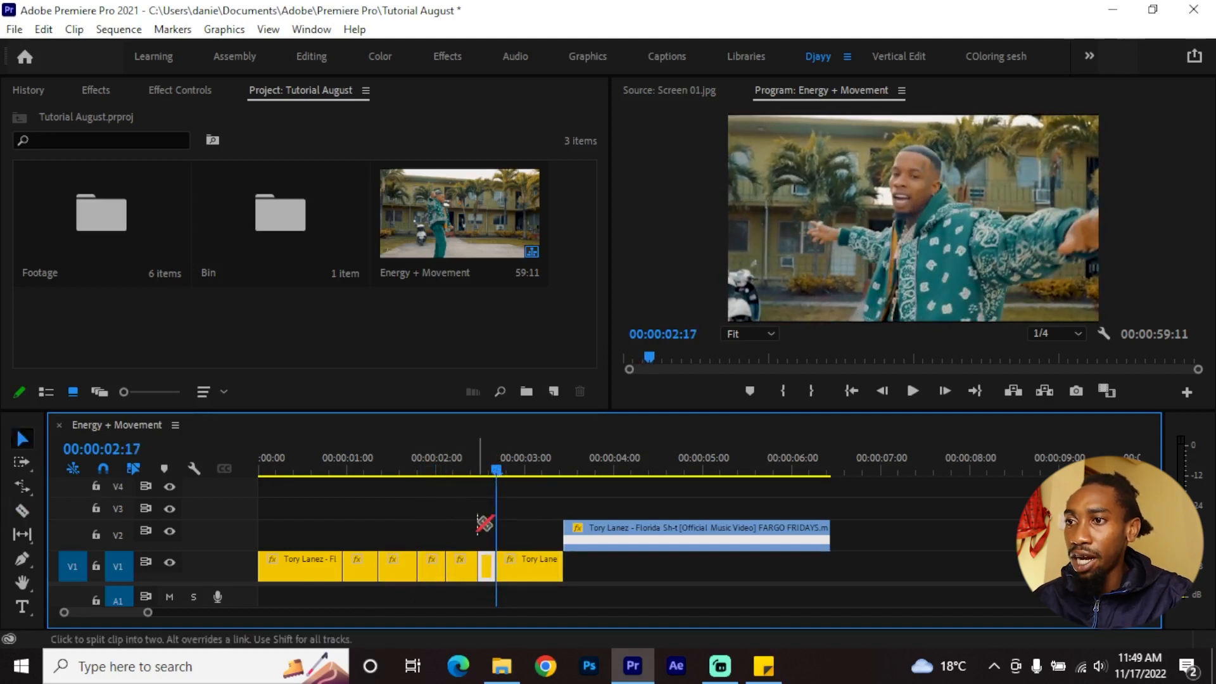
shift+click(363, 571)
shift+click(433, 567)
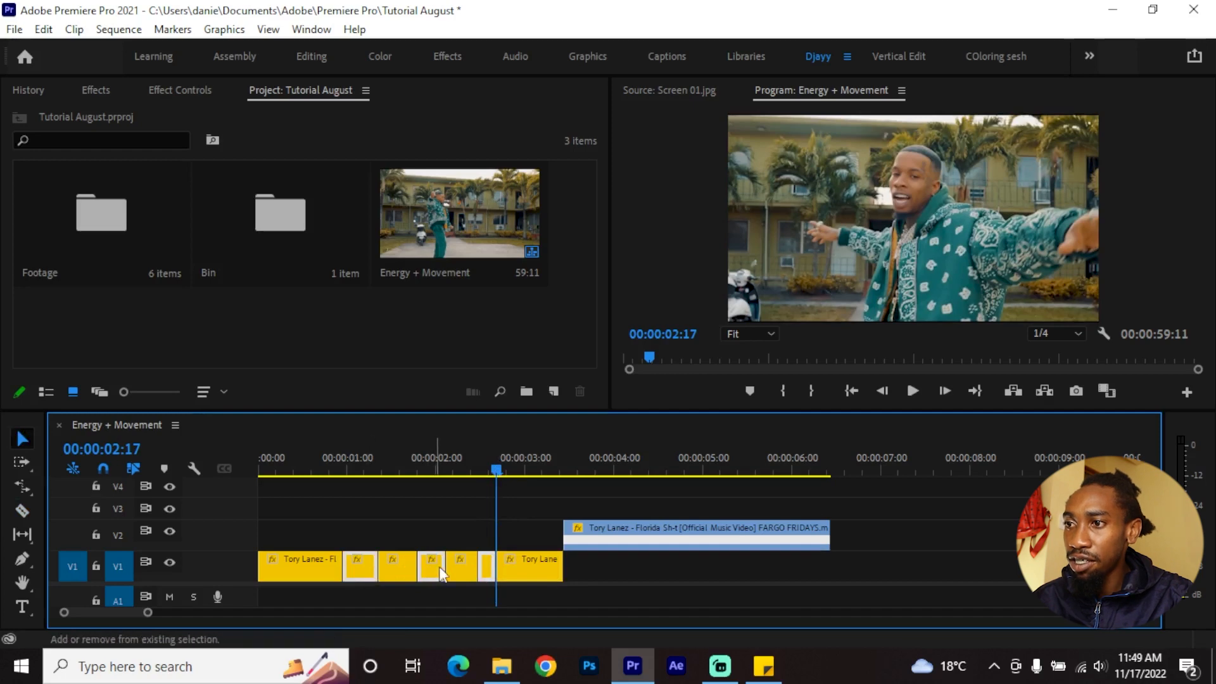
right_click(485, 568)
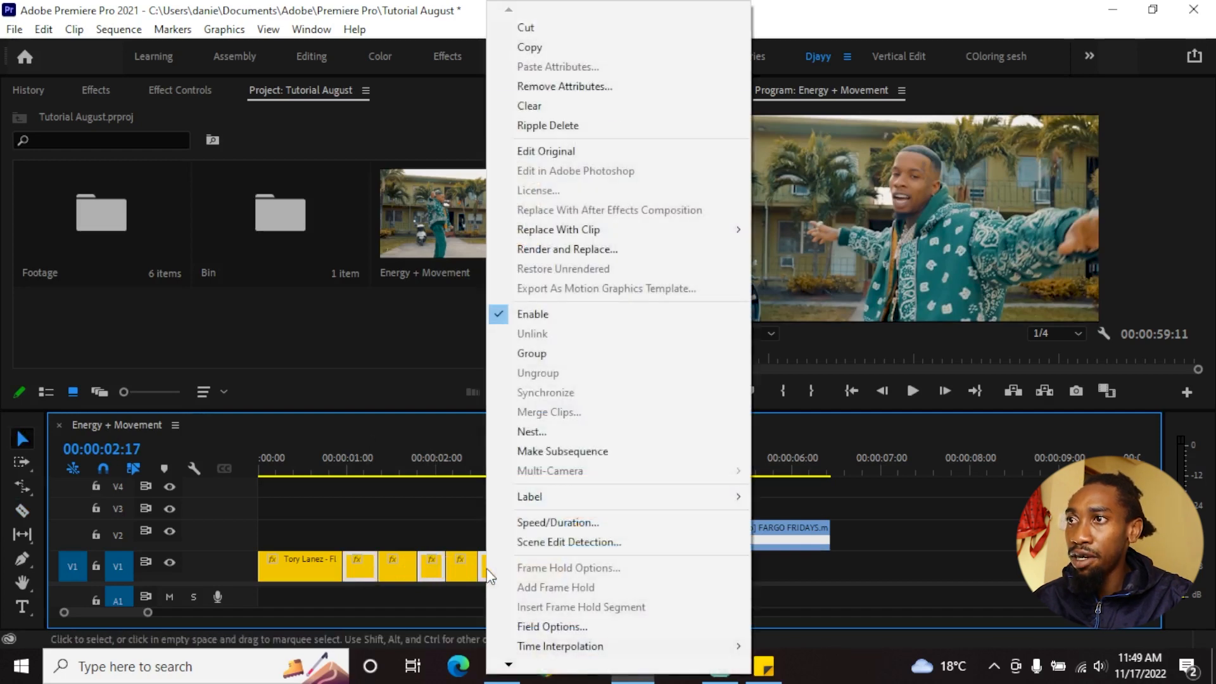
click(609, 120)
Step: Play back the jump-cut yellow segments from the start of the sequence to check their pacing
drag(141, 473, 146, 476)
key(space)
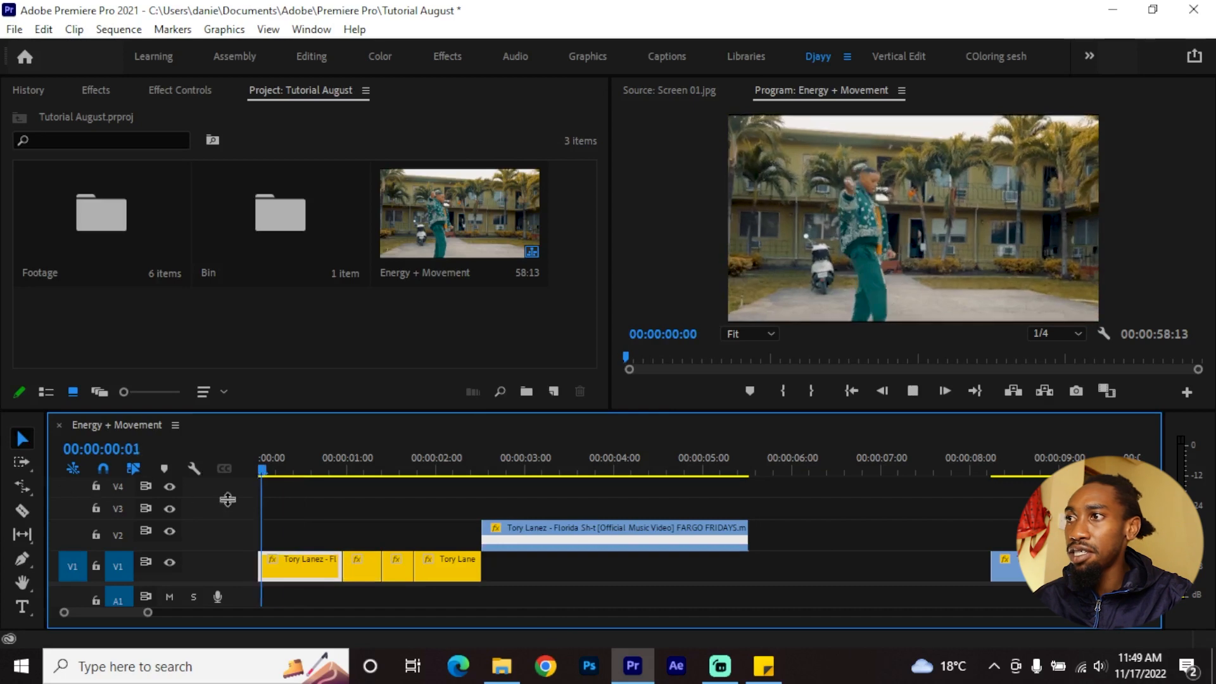
key(alt)
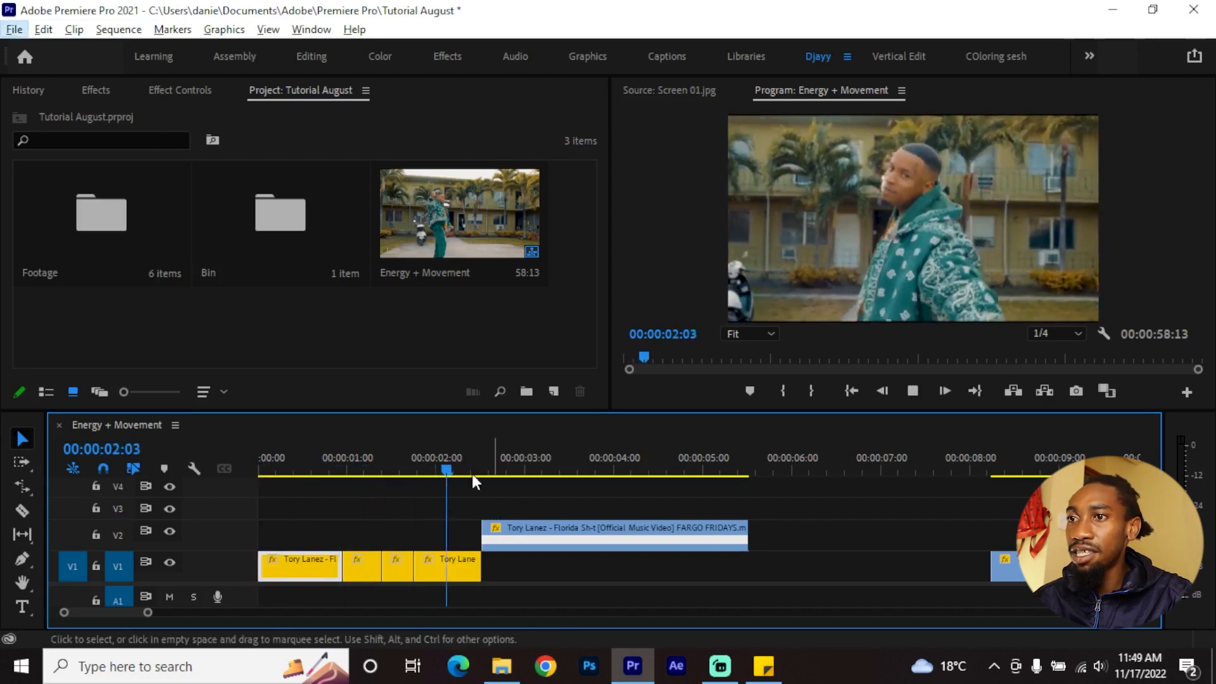
key(Home)
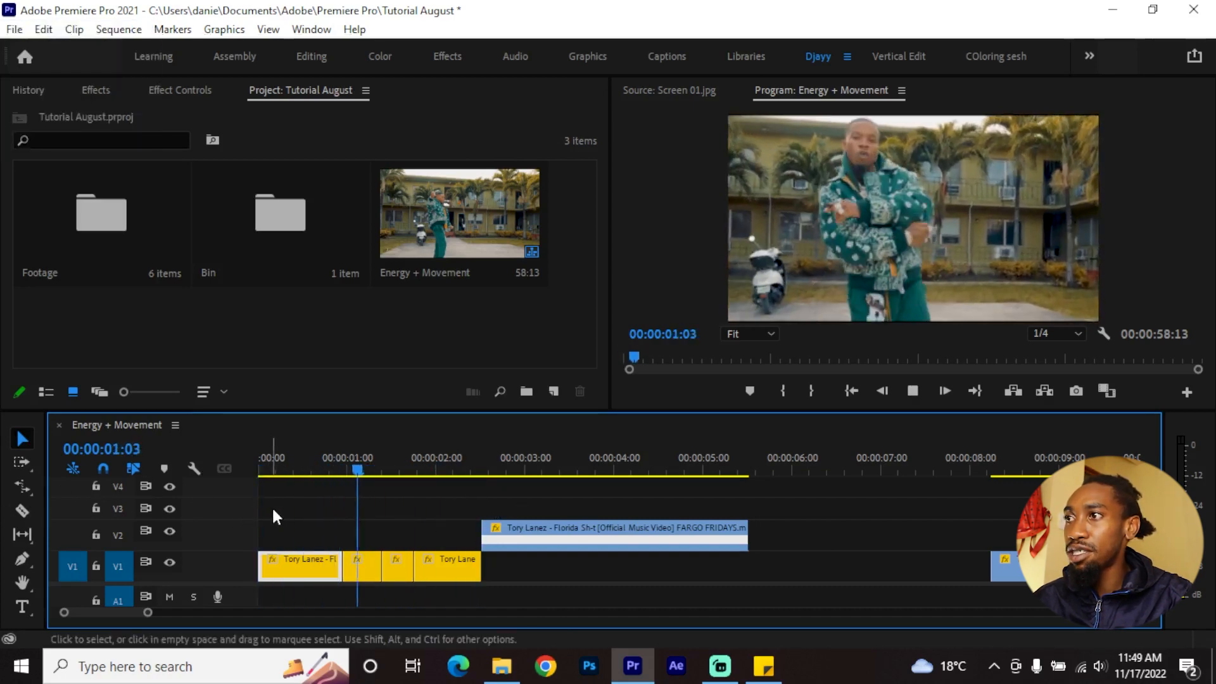
drag(352, 472, 144, 472)
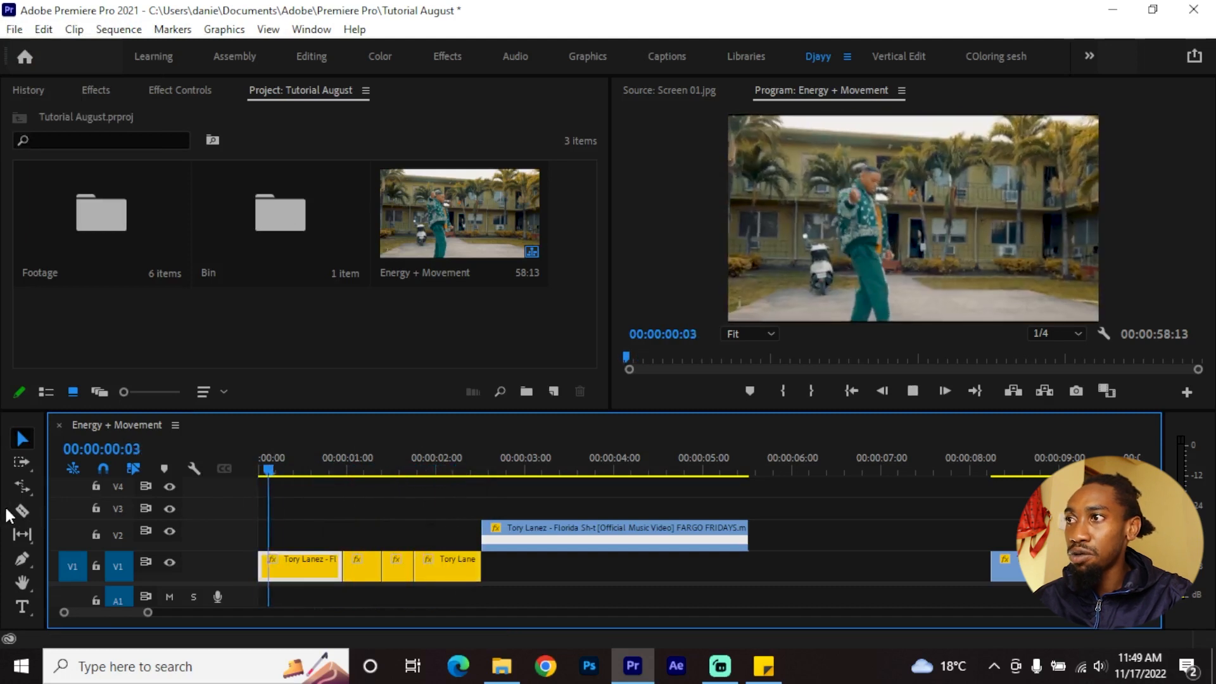
key(space)
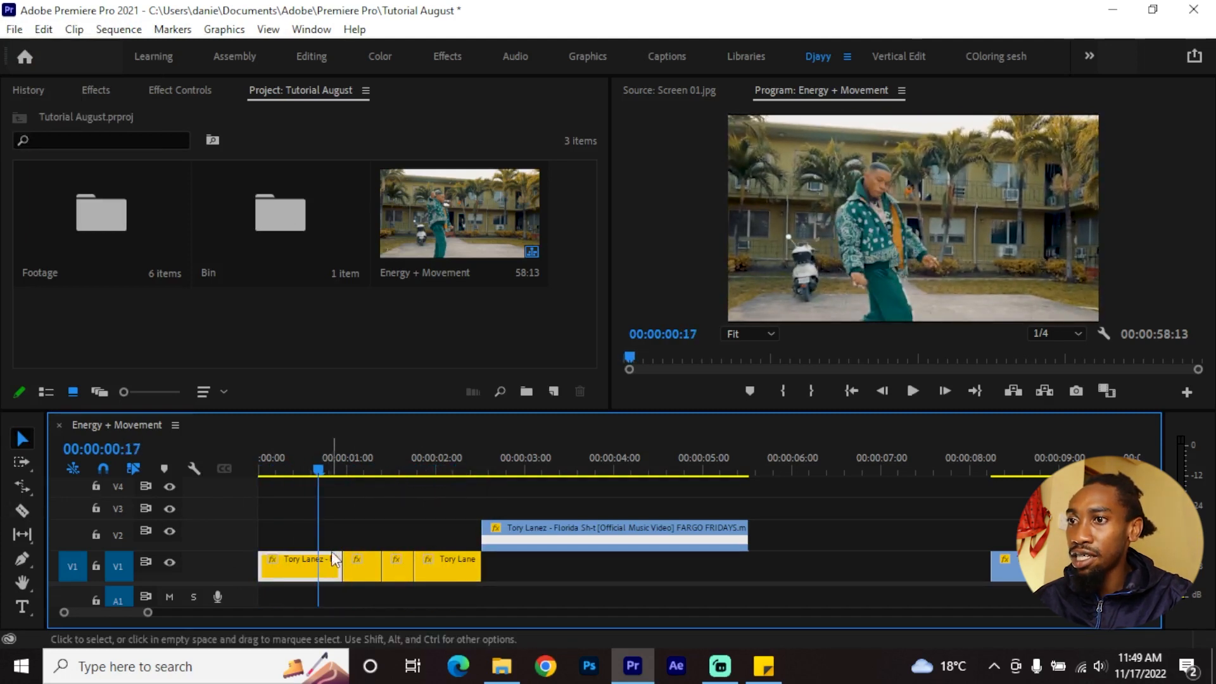
Step: Trim the end of the first yellow segment to 00:00:00:18 and ripple-delete the gap behind it
click(323, 456)
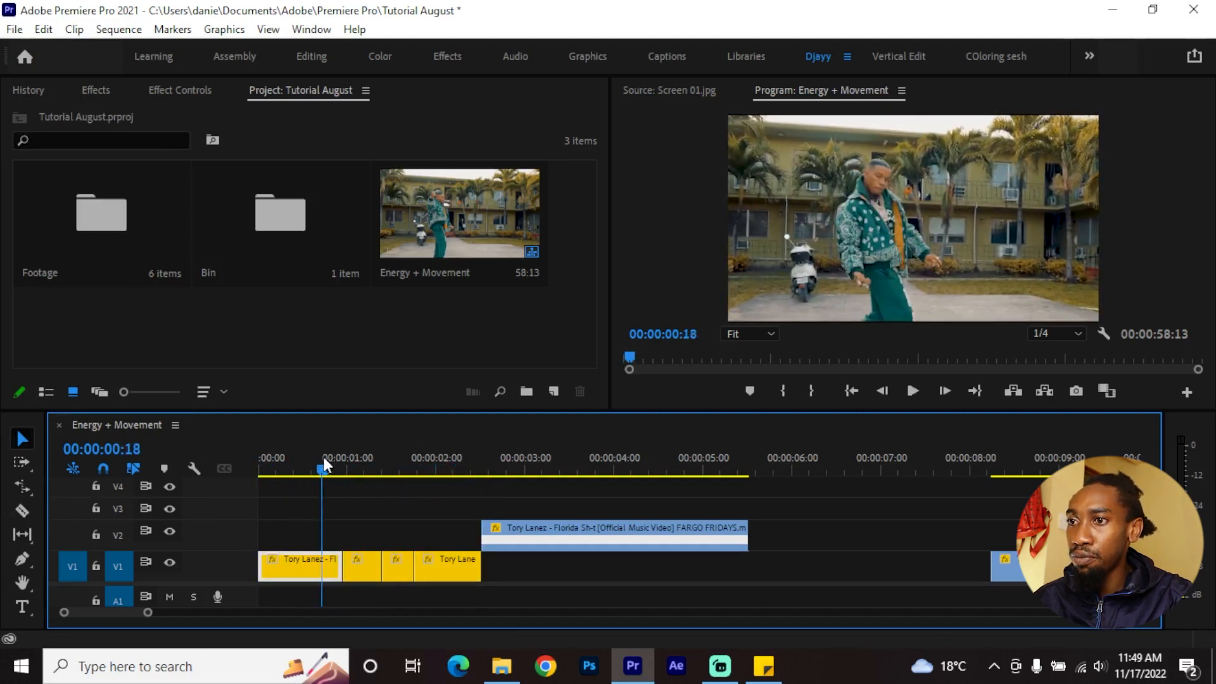
drag(333, 558, 321, 559)
right_click(333, 570)
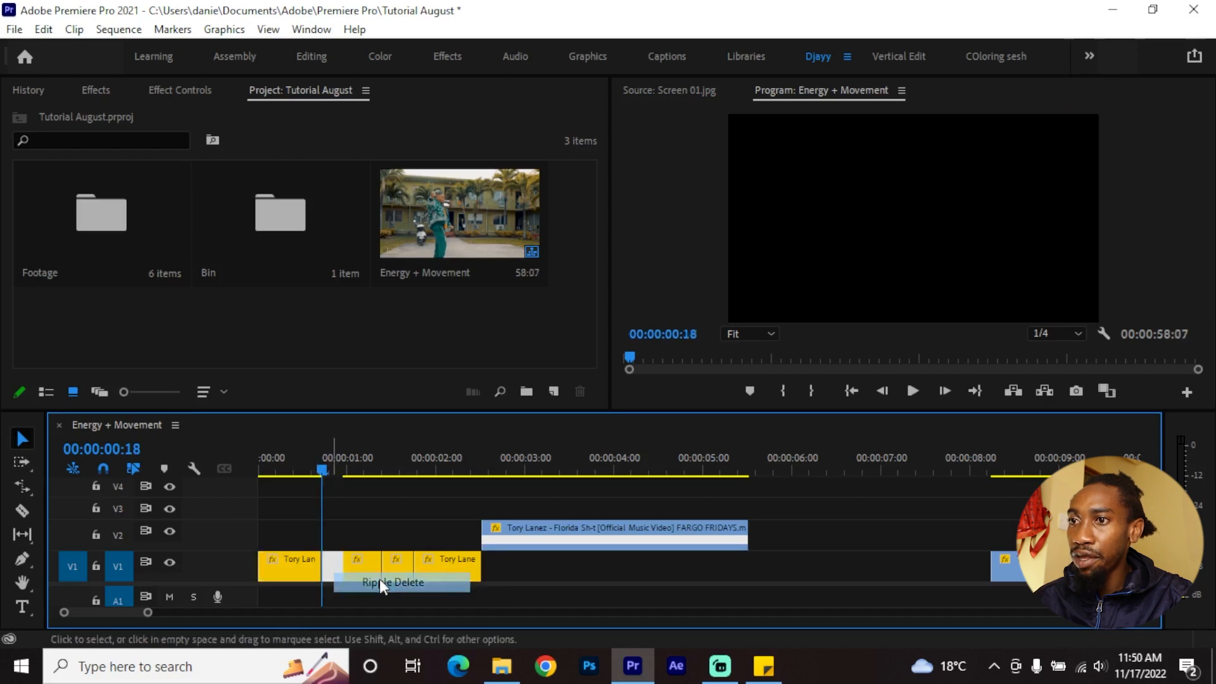
click(378, 579)
Step: Play the sequence from the start through the tightened yellow segments into the blue V2 clip
key(Home)
key(space)
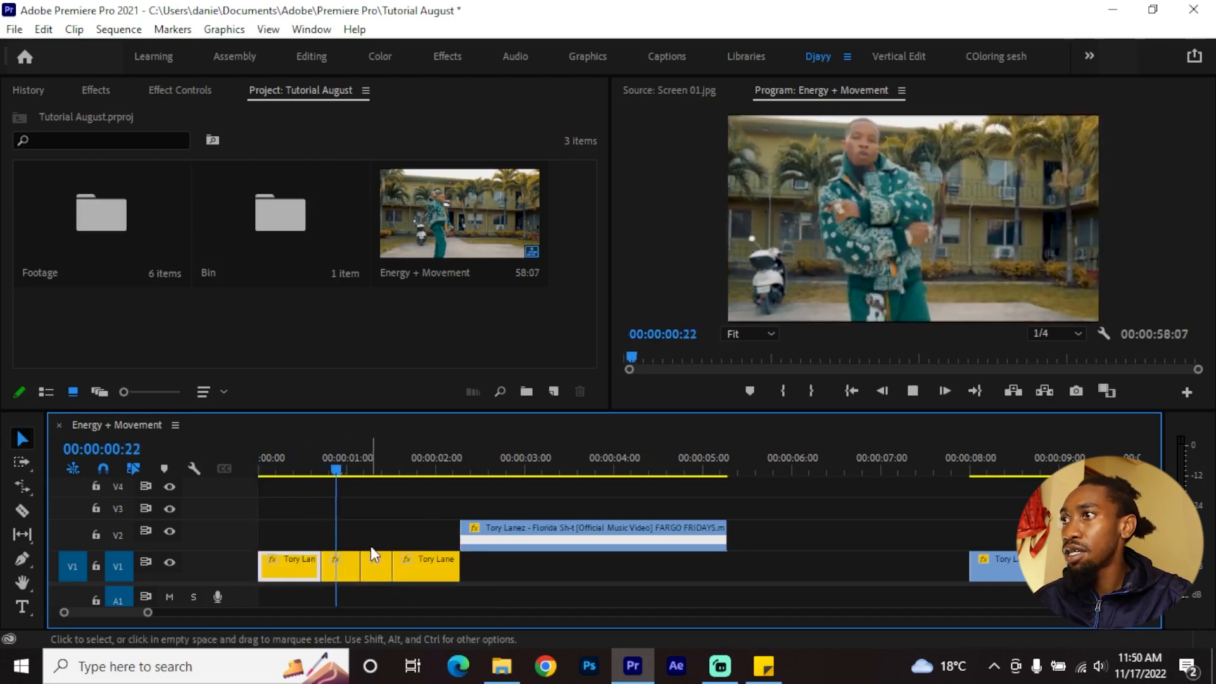
key(space)
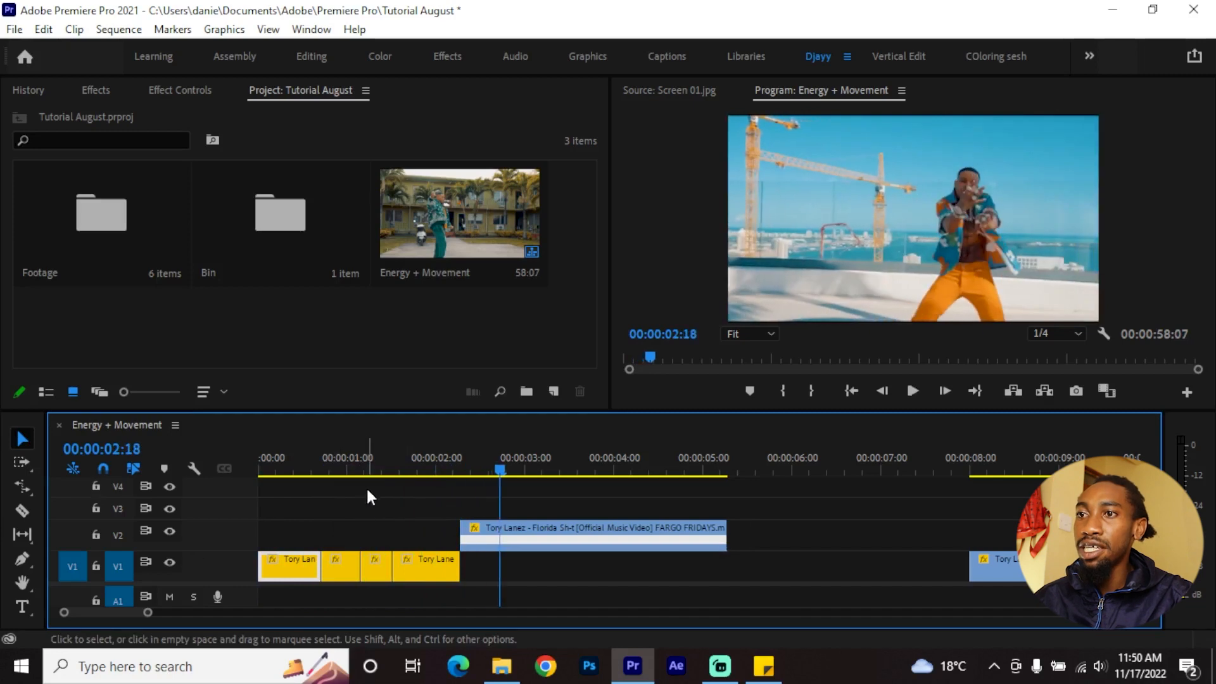
key(Home)
key(space)
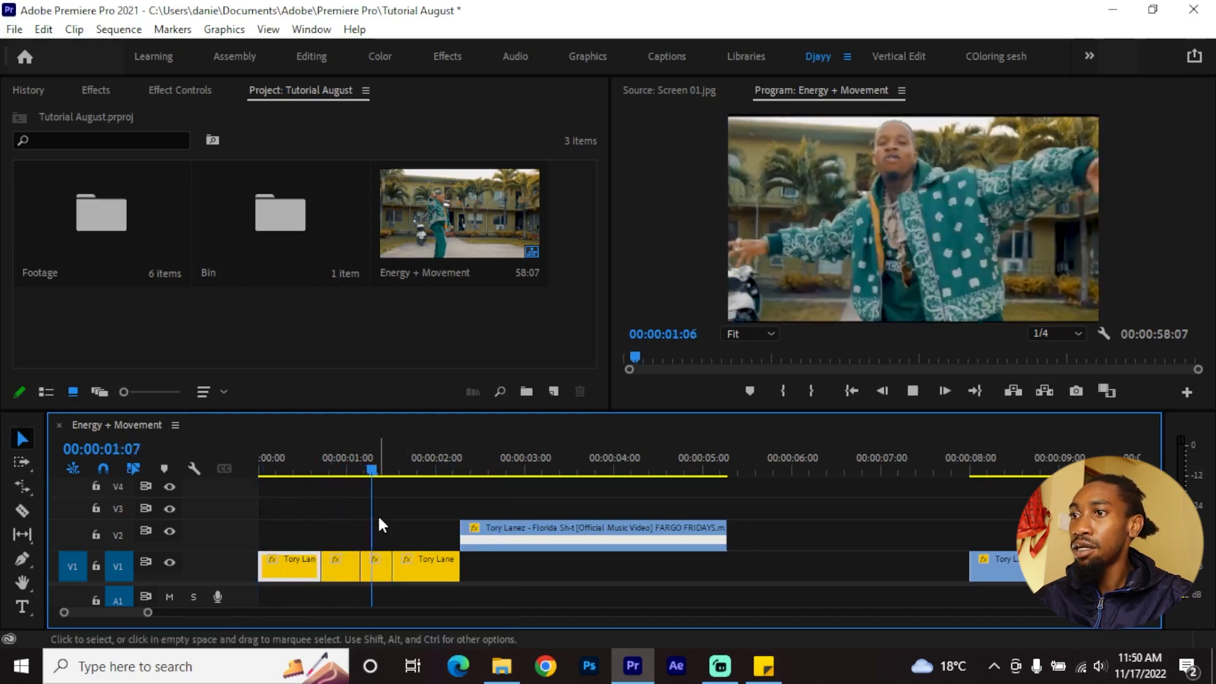
key(space)
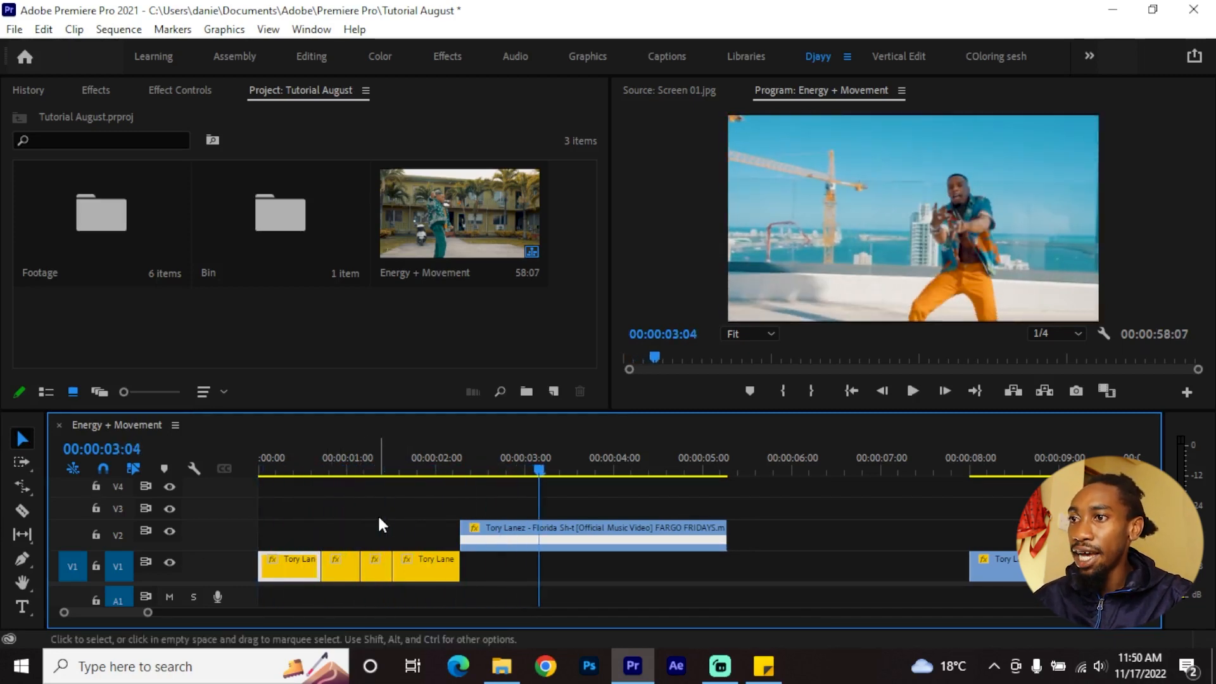
Step: Split the first blue V2 clip at six points between 00:00:02:22 and 00:00:04:07 with the Razor tool
drag(450, 454, 518, 466)
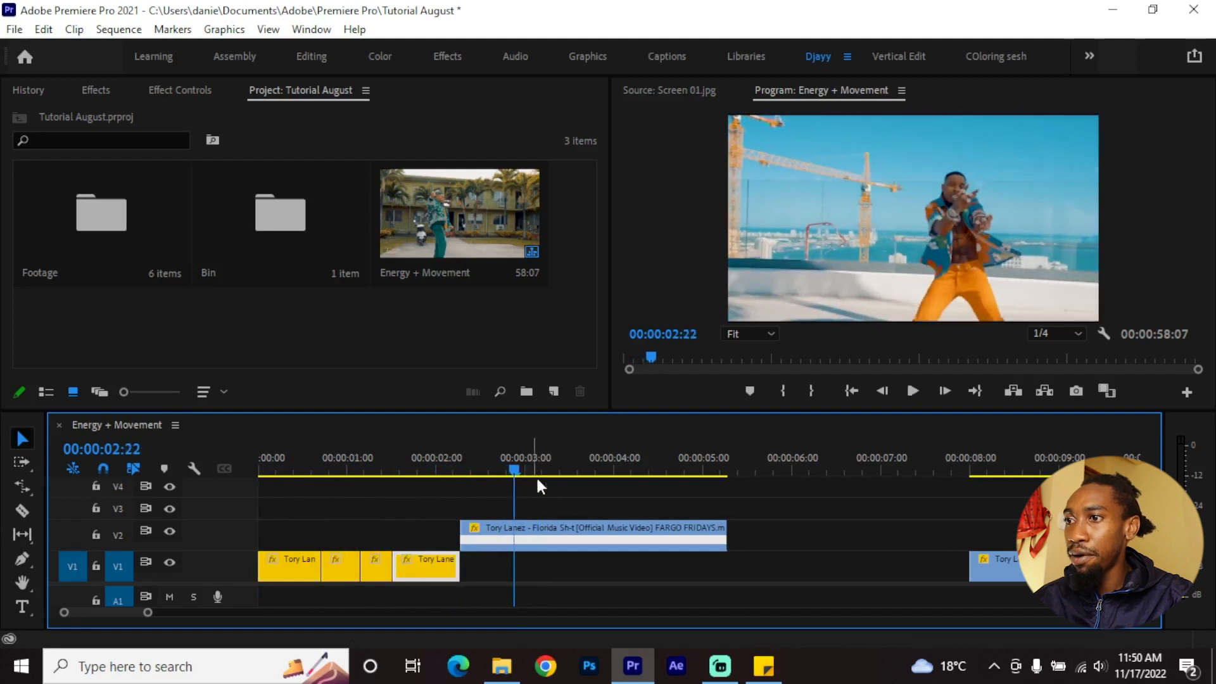
key(c)
click(515, 535)
click(534, 460)
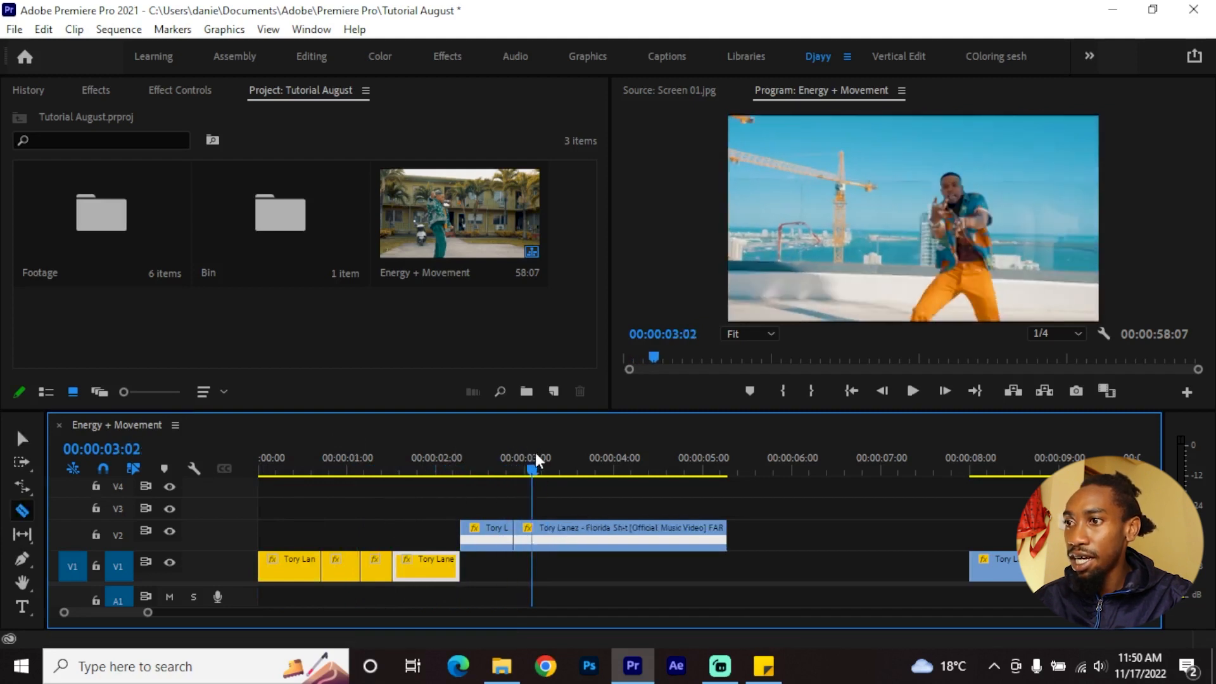
click(533, 536)
drag(537, 468, 639, 469)
click(563, 535)
click(582, 535)
click(622, 535)
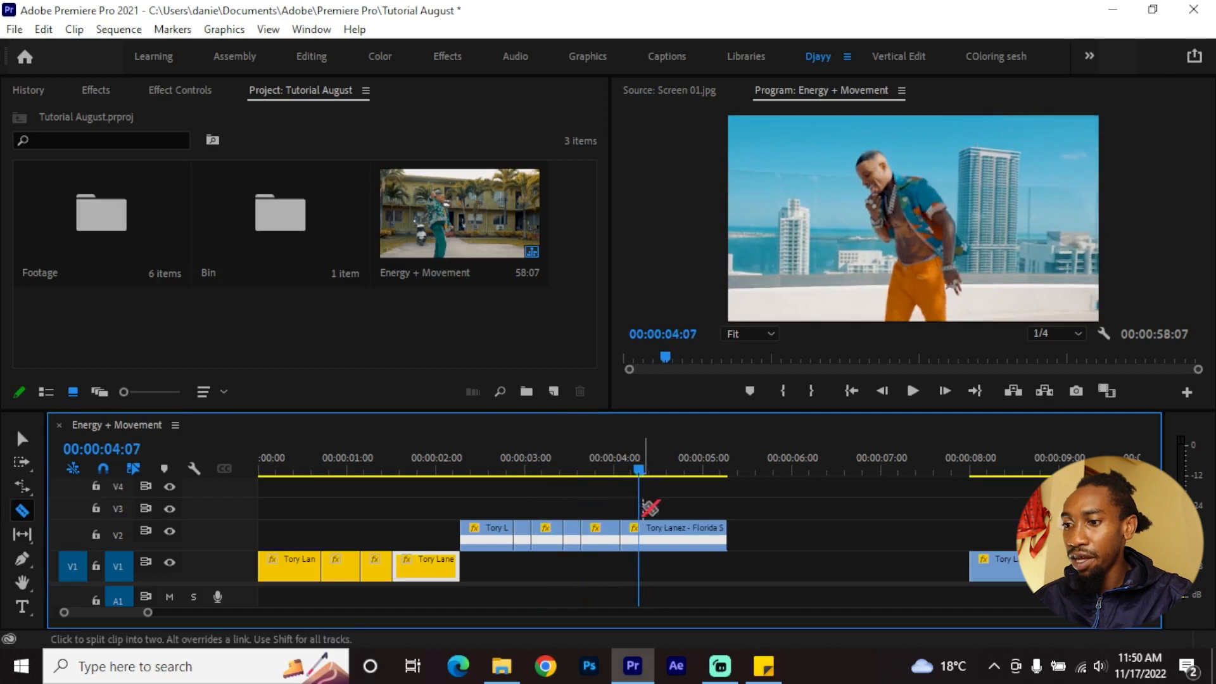
Step: Ripple-delete the second, fourth and sixth segments of the blue V2 clip
key(v)
click(631, 540)
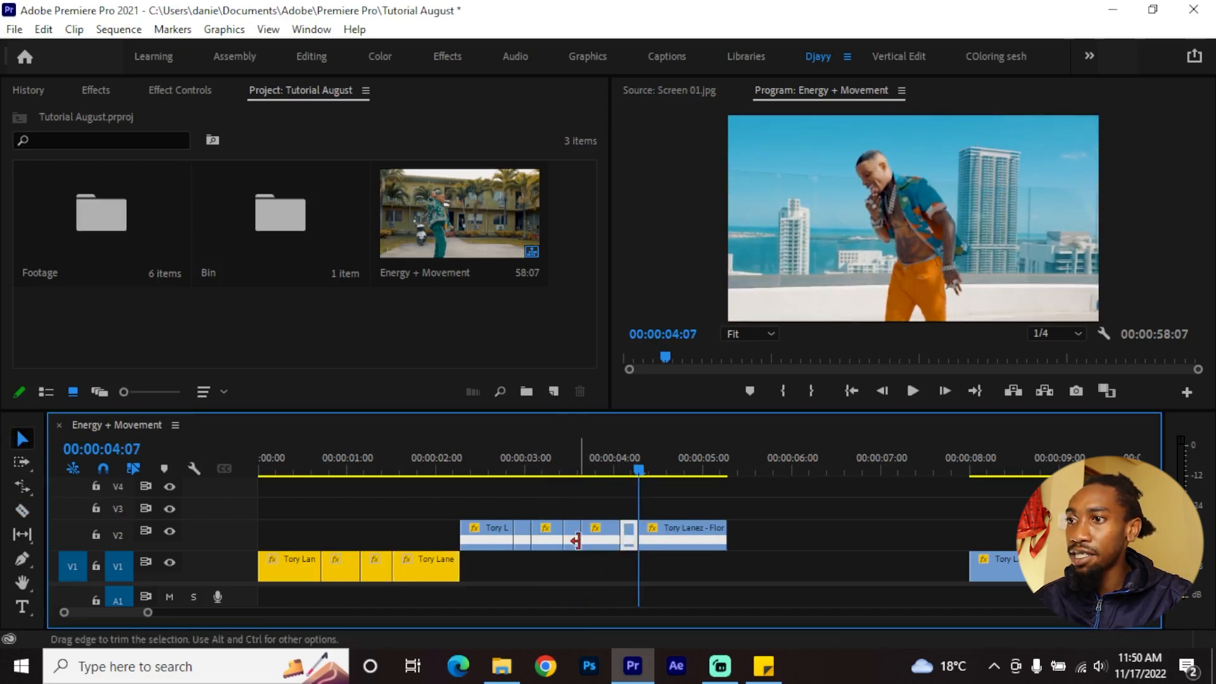
shift+click(529, 541)
right_click(528, 541)
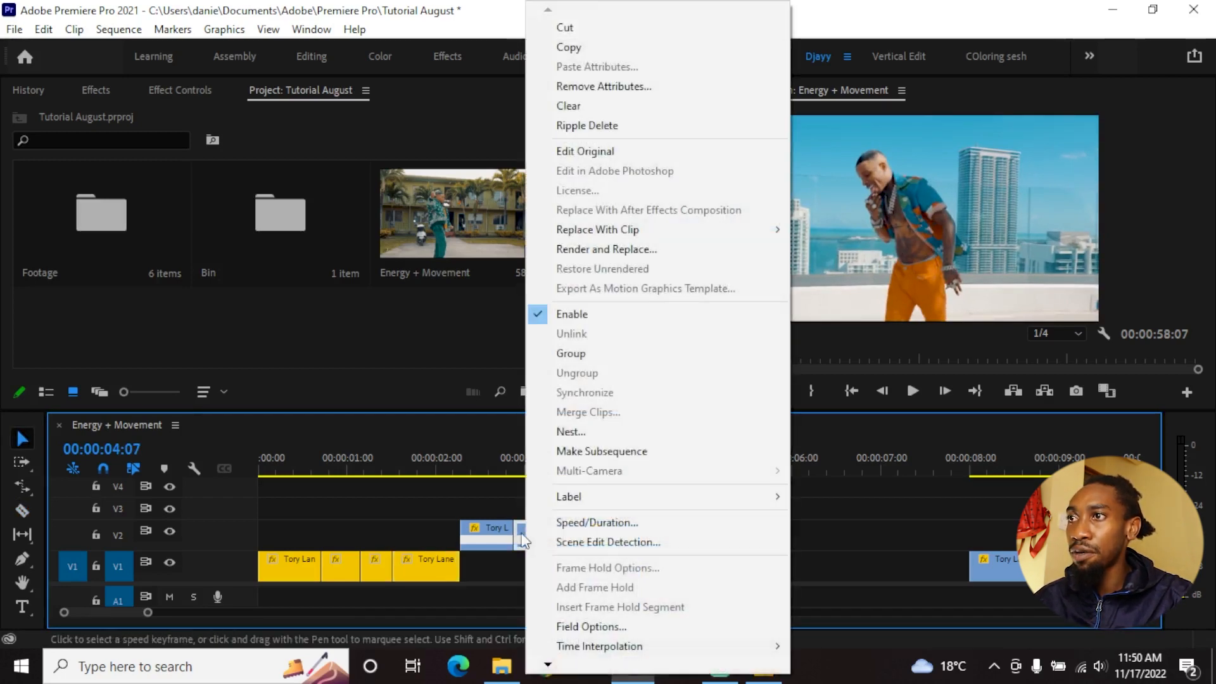
click(573, 122)
Step: Review the jump cuts across the yellow and blue segments and their transition by playing the opening repeatedly
drag(514, 469, 253, 484)
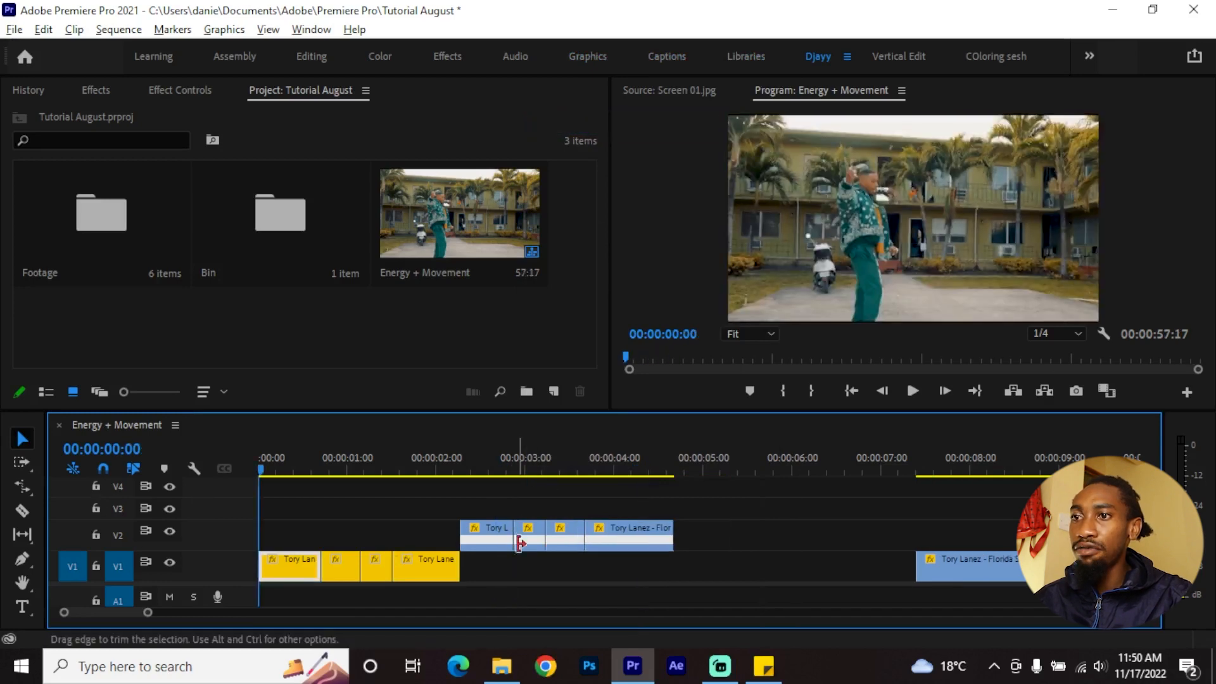
key(minus)
key(space)
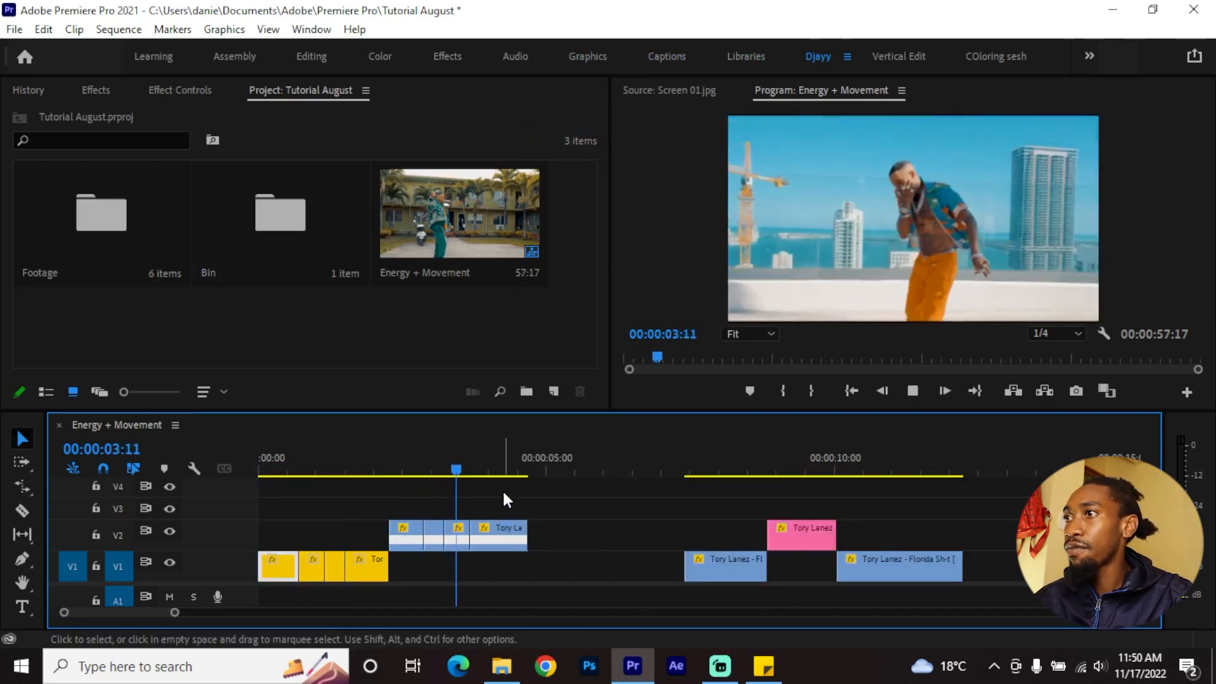
key(space)
drag(433, 467, 387, 466)
key(space)
click(411, 468)
scroll(418, 516, up, 3)
drag(404, 527, 390, 527)
drag(572, 501, 411, 537)
drag(317, 468, 258, 475)
scroll(391, 535, down, 3)
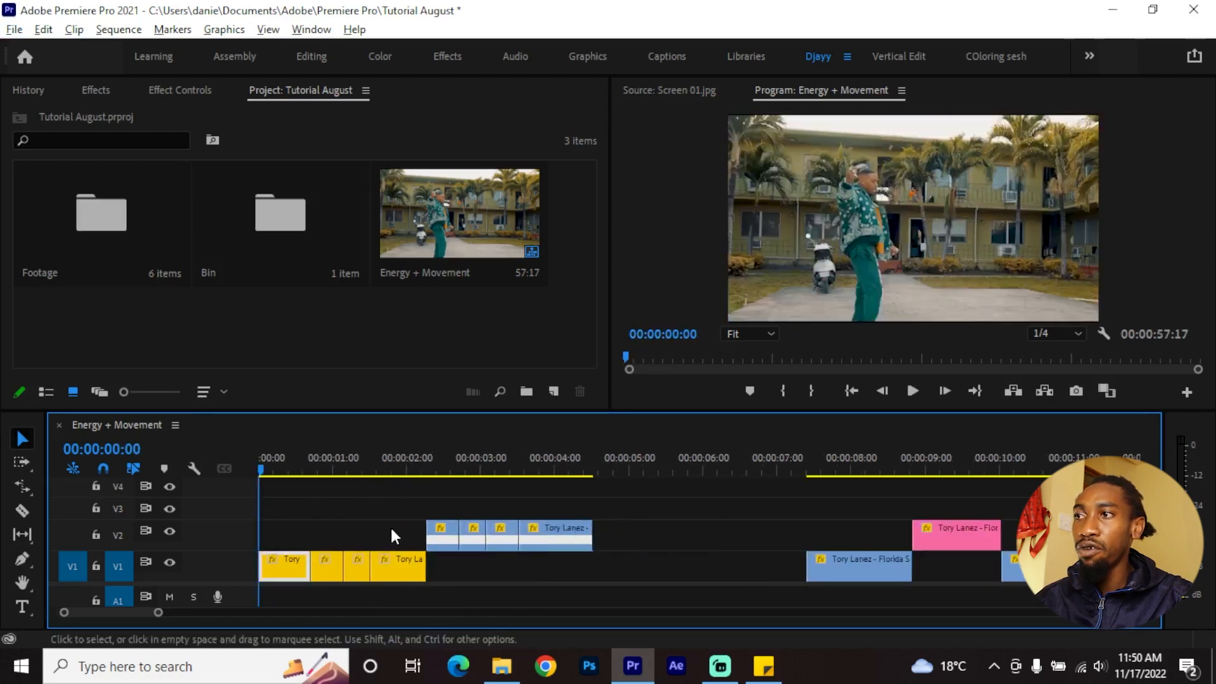
key(space)
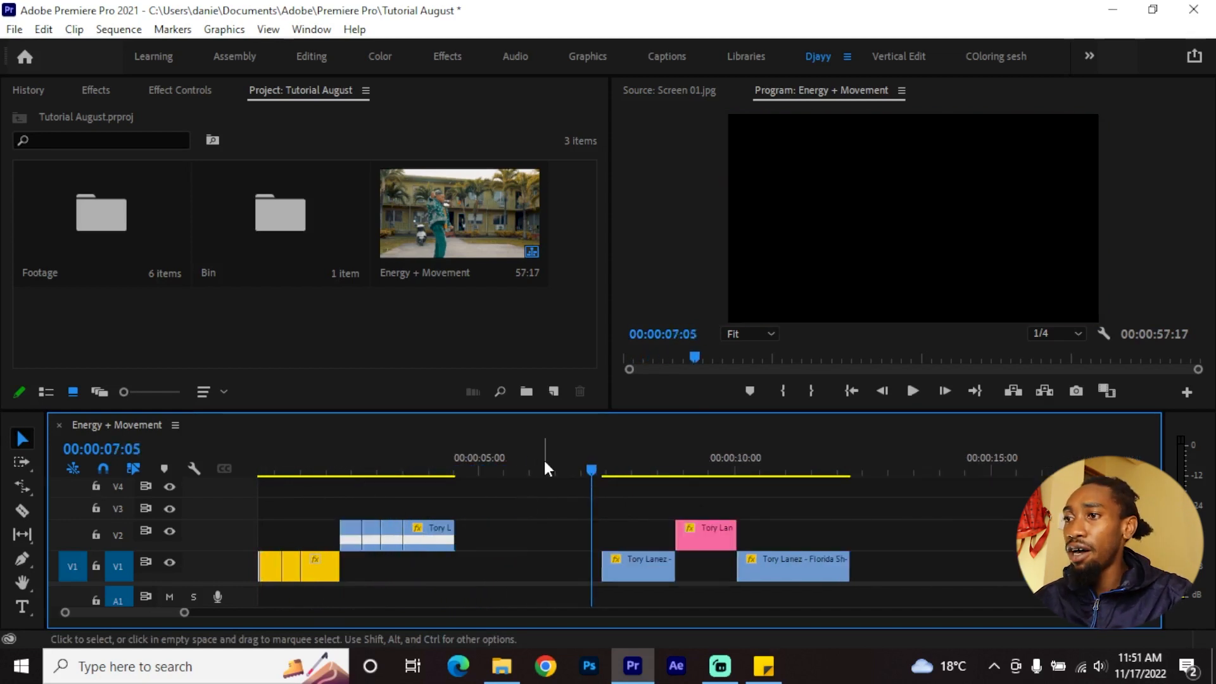
Step: Play back the second group of clips from 00:00:07:10, examining the cuts around the pink V2 clip
click(599, 468)
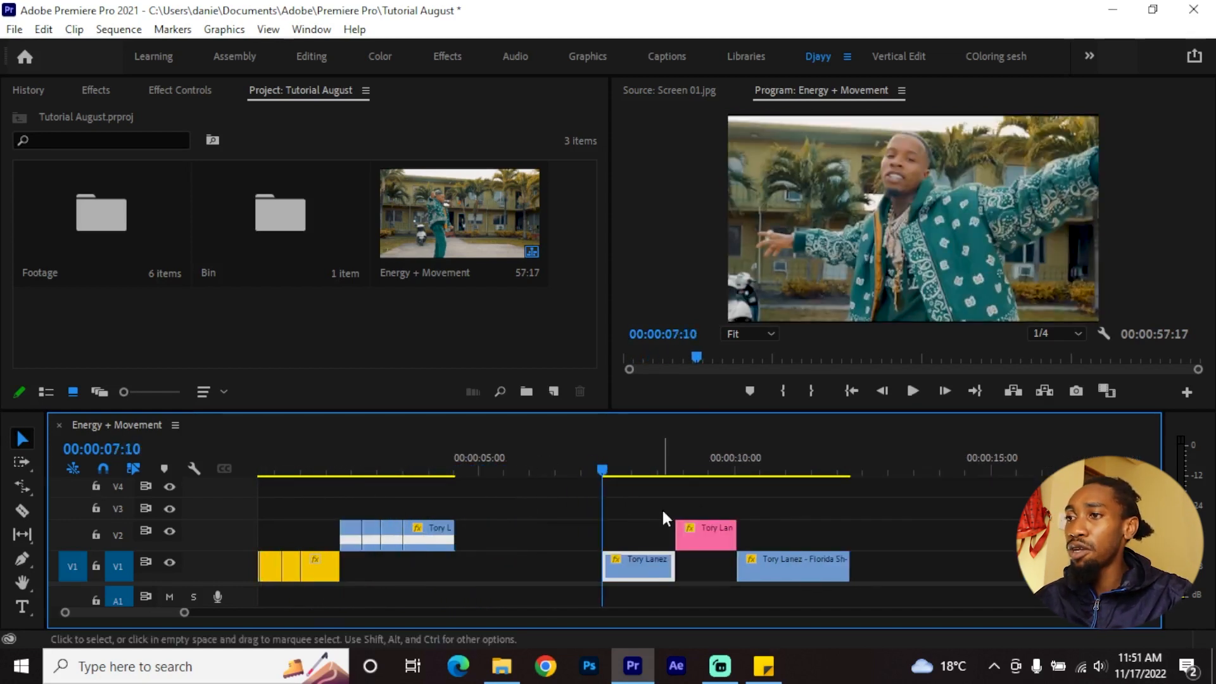
scroll(652, 526, down, 2)
scroll(590, 565, up, 1)
scroll(586, 566, down, 1)
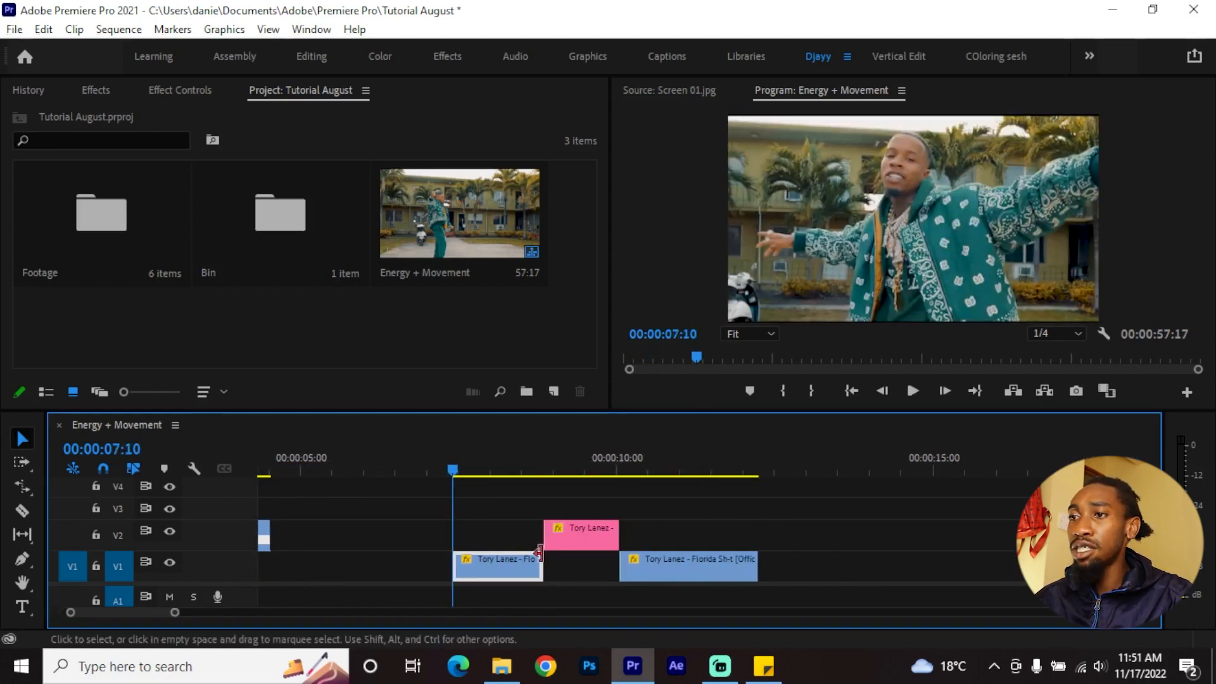
key(space)
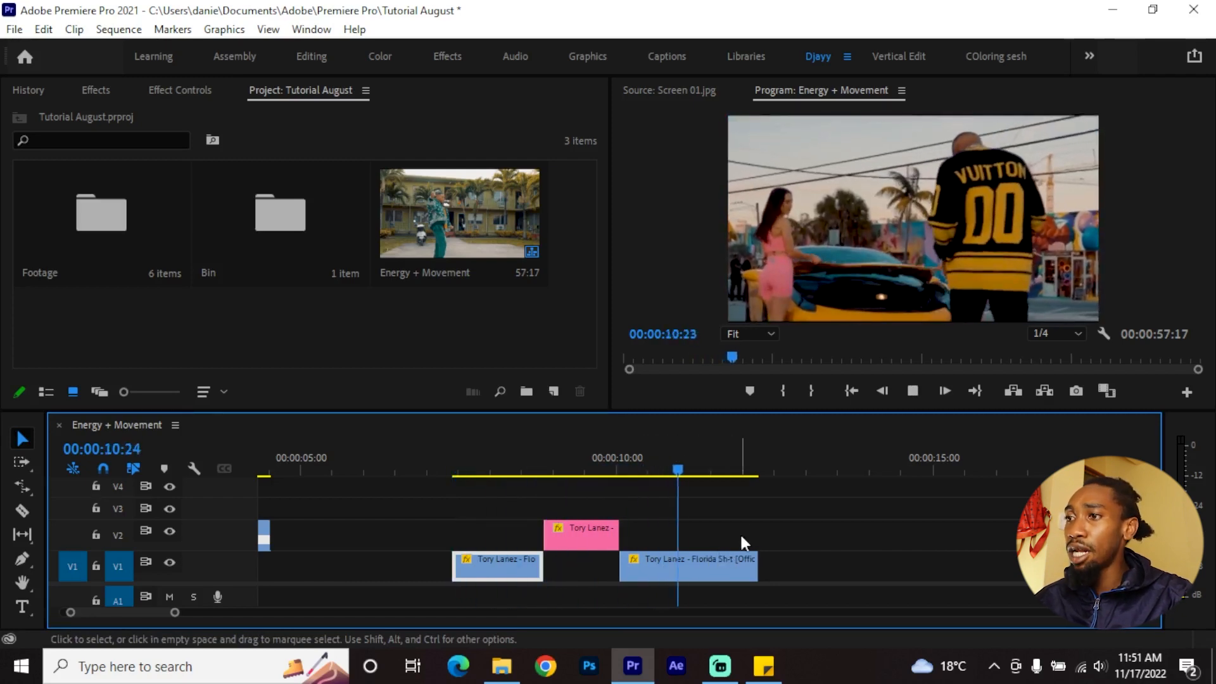
click(444, 476)
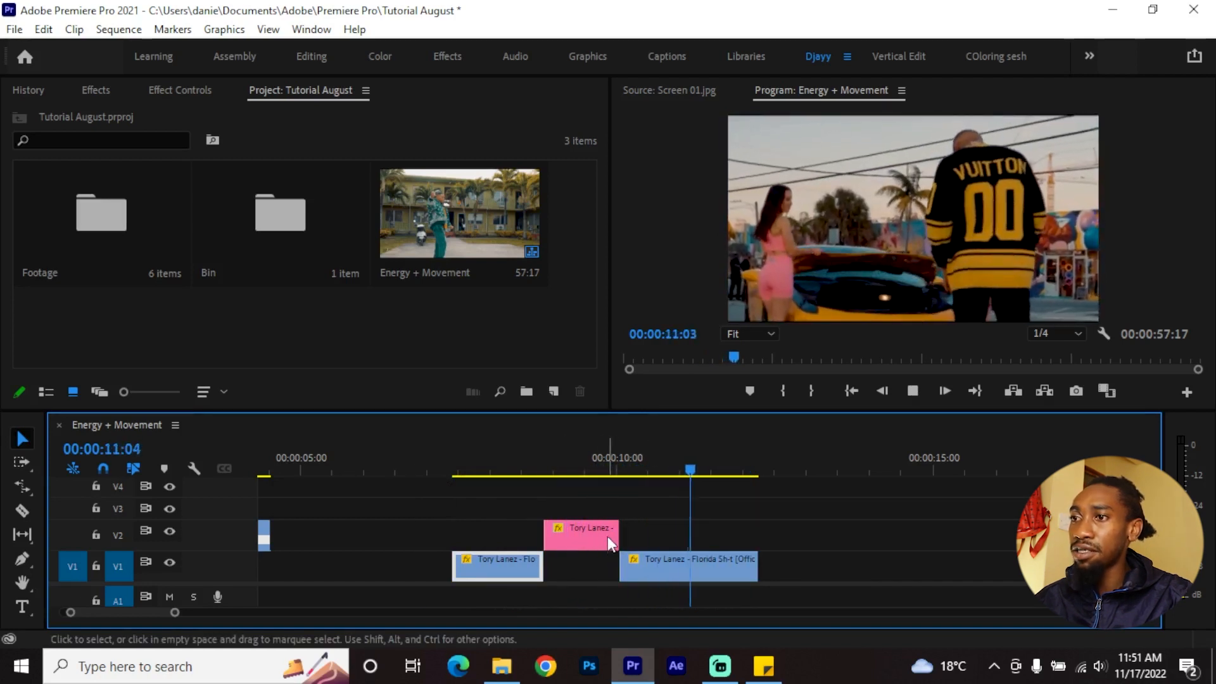
key(space)
click(499, 465)
key(space)
click(659, 567)
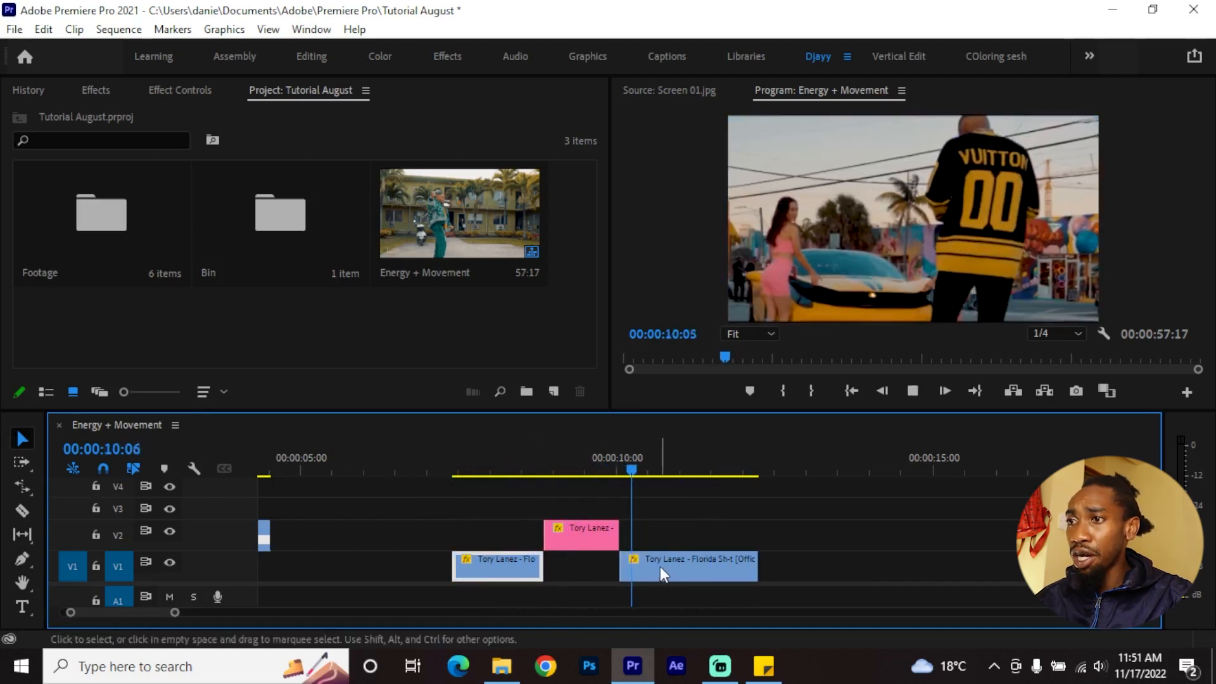
key(space)
Step: Place the playhead at the start of the pink V2 clip, at 00:00:08:21
click(531, 466)
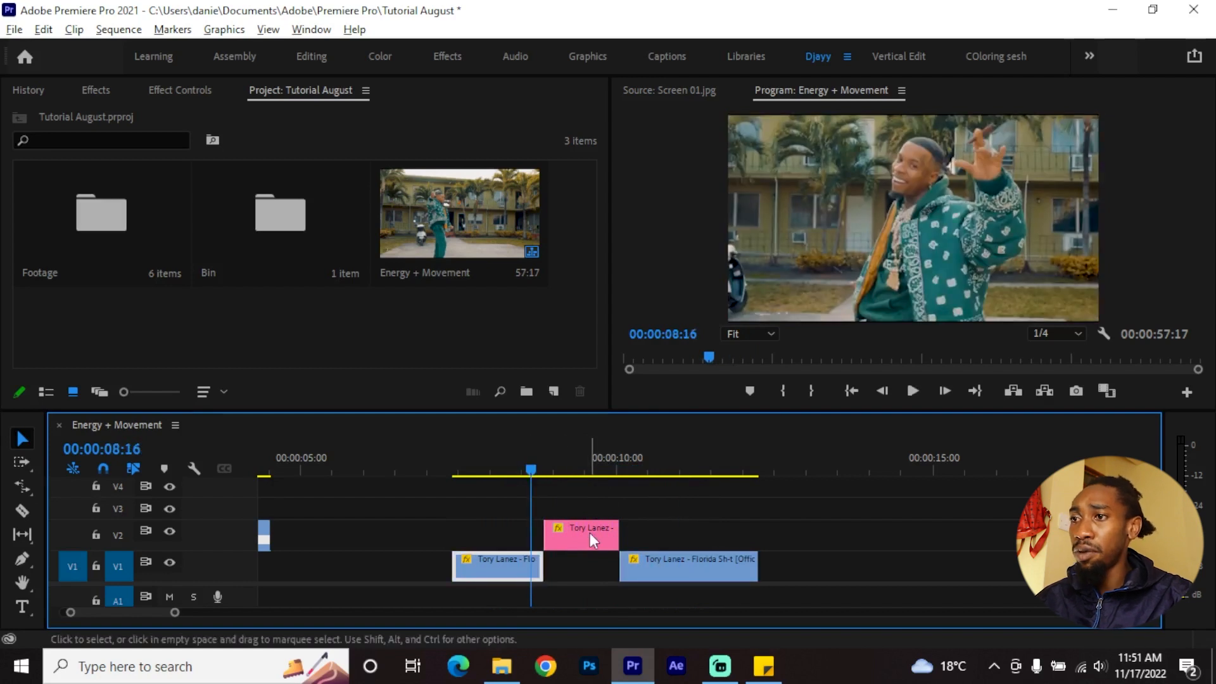
key(equal)
key(equal)
drag(592, 469, 579, 466)
key(equal)
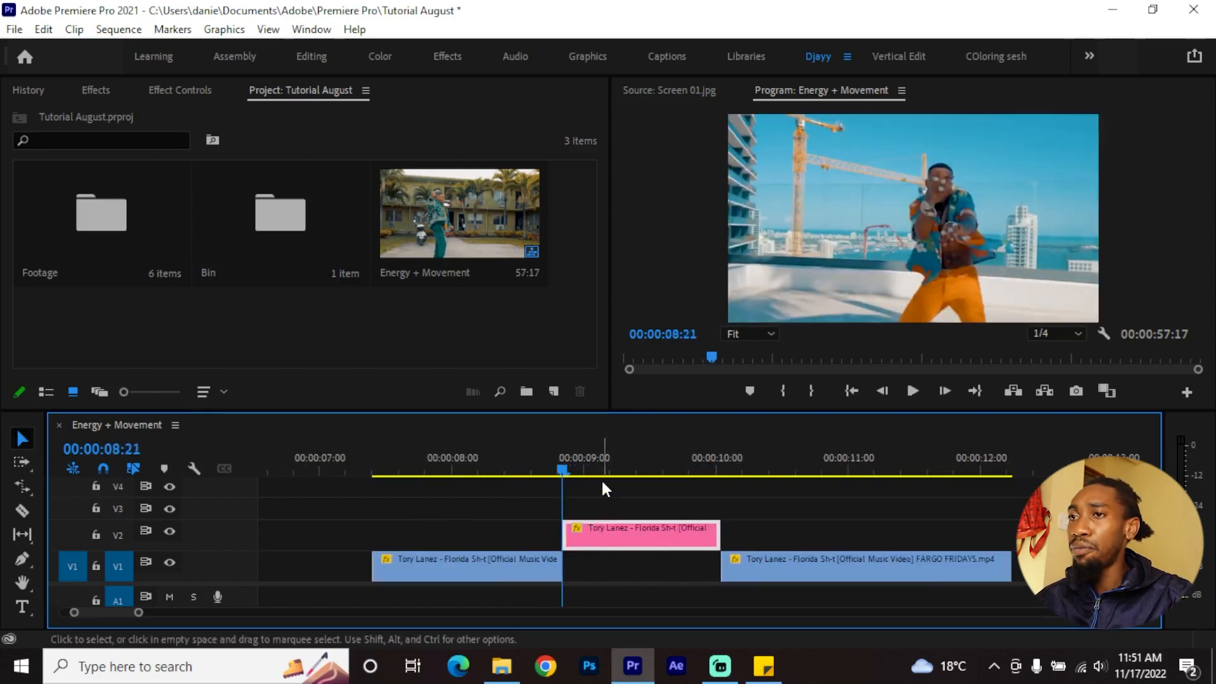
Step: Apply the Transform video effect to the pink V2 clip and show the clip's effect settings
click(96, 90)
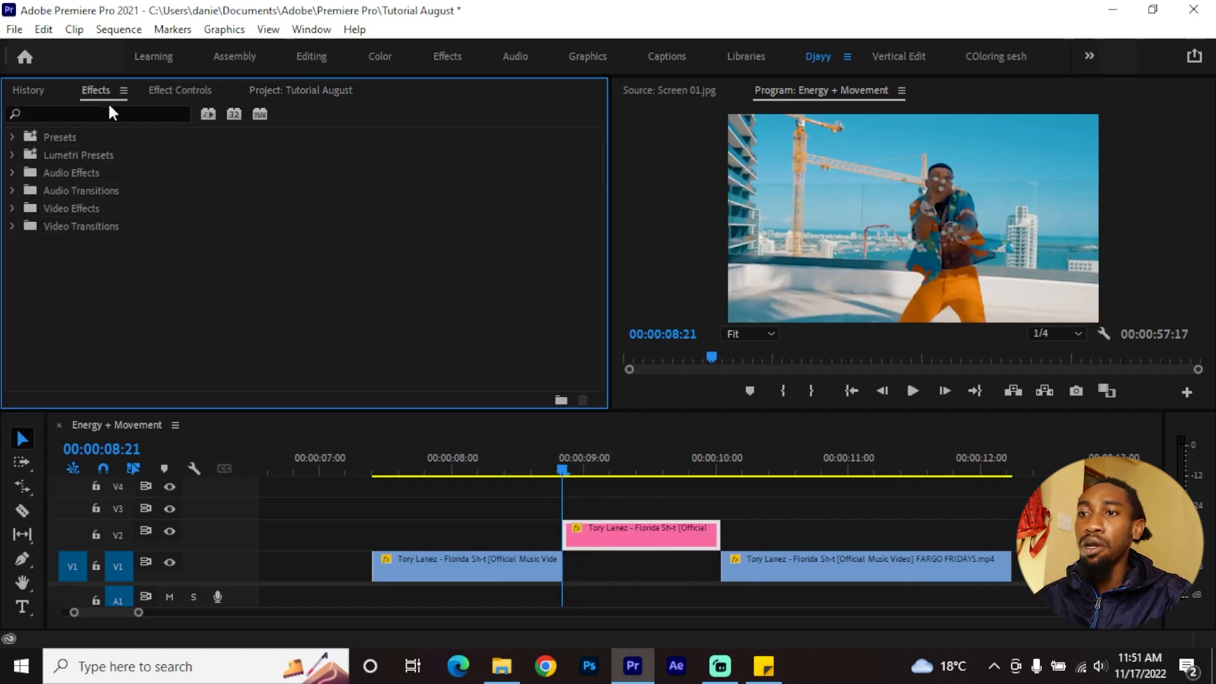
click(114, 114)
text(transform)
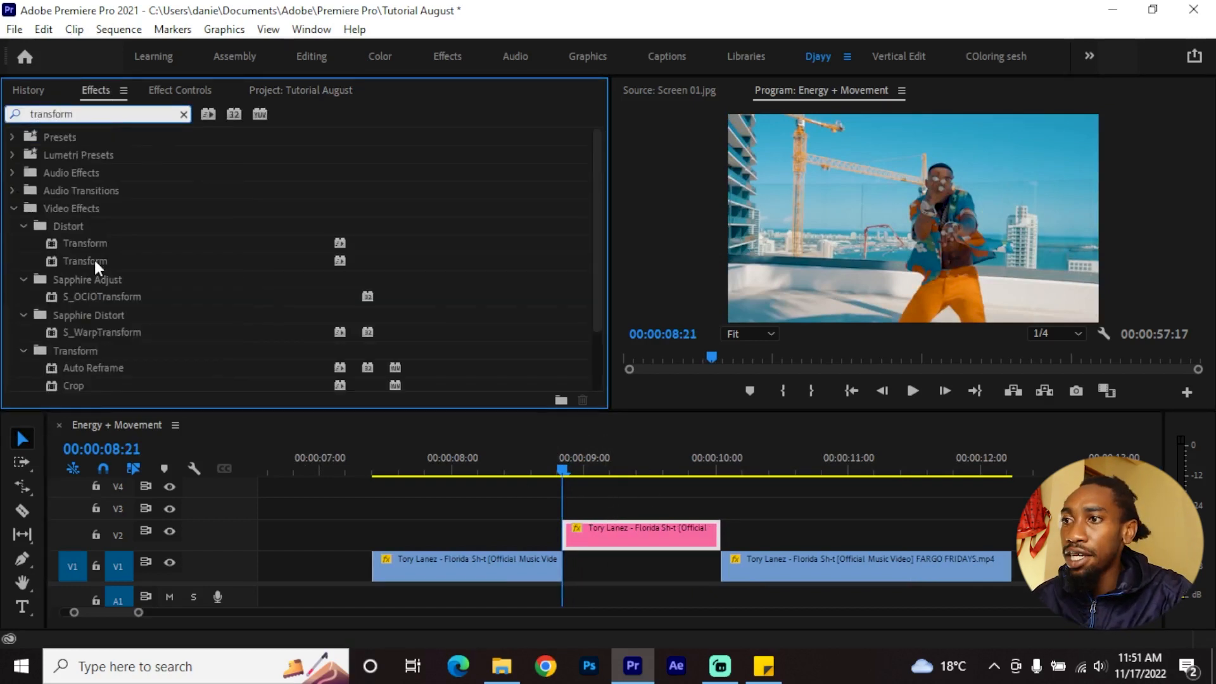
drag(93, 258, 614, 548)
drag(533, 465, 574, 469)
key(shift+5)
click(599, 531)
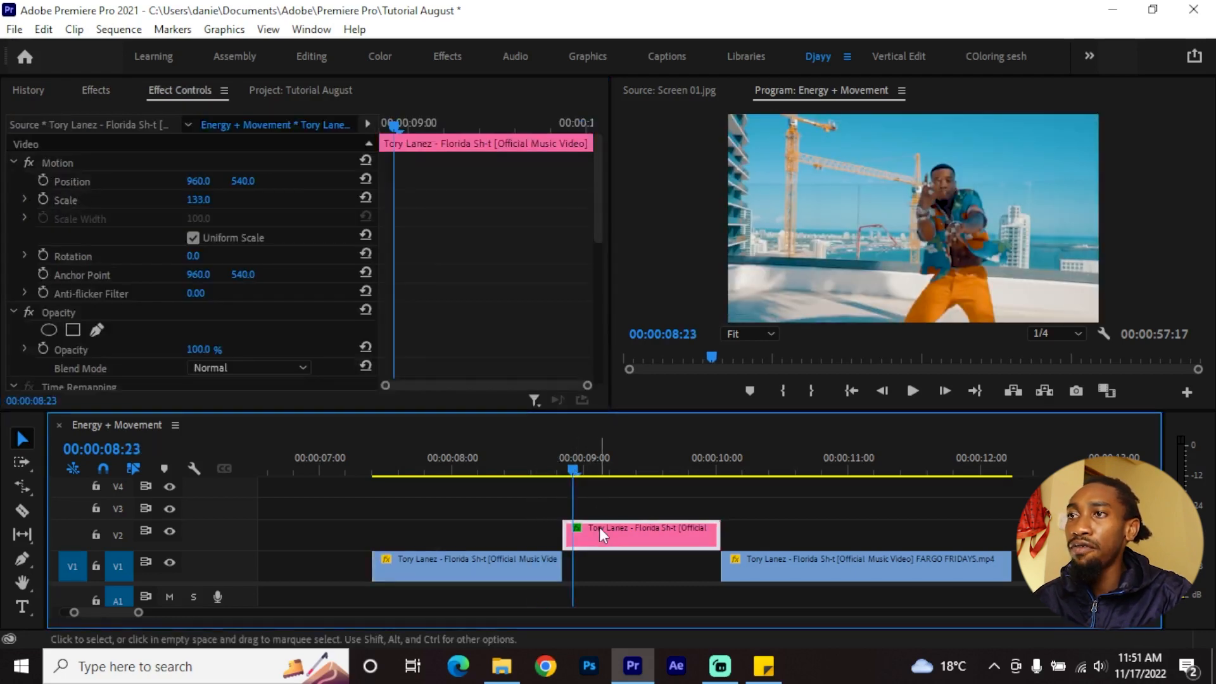
Step: Set the Scale of the pink clip's Transform effect to 125
scroll(509, 239, down, 2)
scroll(510, 244, down, 5)
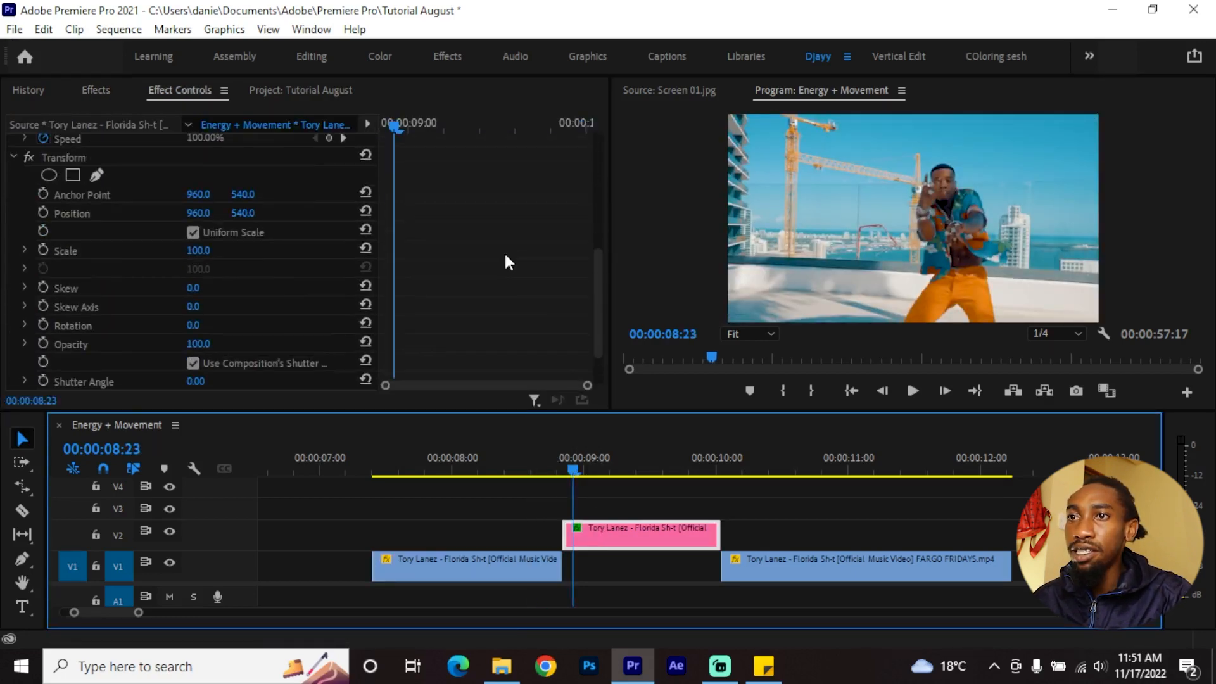
drag(199, 271, 206, 271)
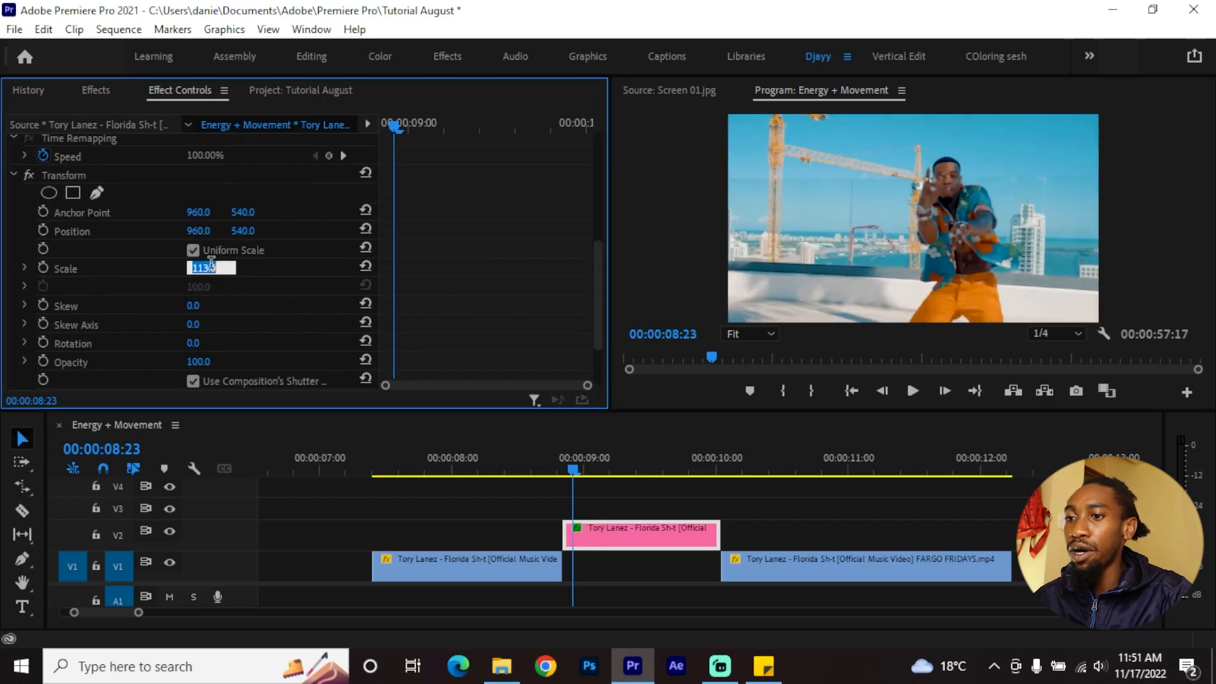
key(Return)
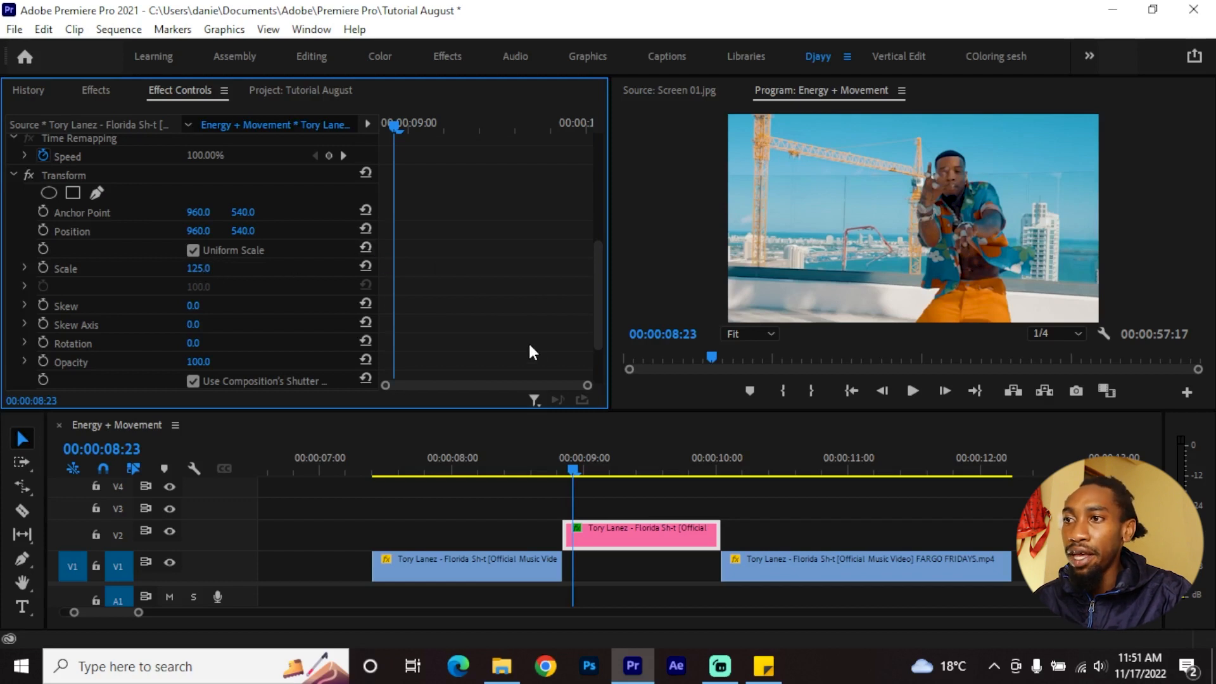
Step: Keyframe the Transform Position at the pink clip's start, 00:00:08:21, and shift it to about 755, 478 at 00:00:09:01
click(562, 472)
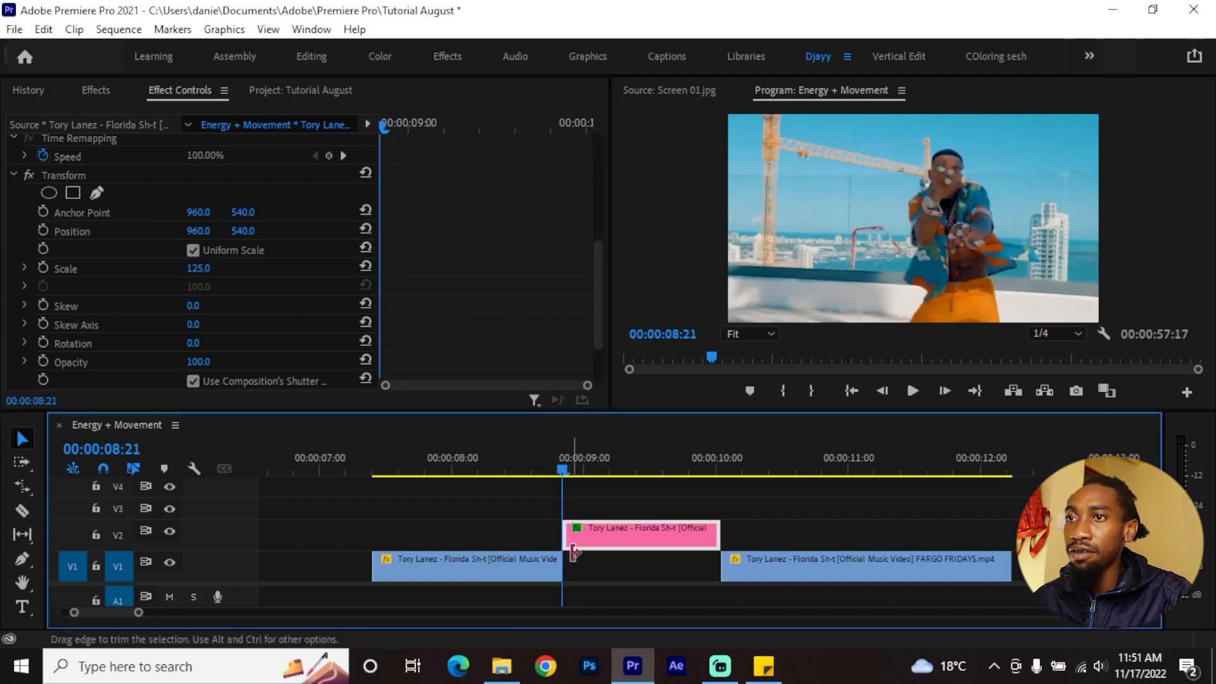
scroll(73, 269, up, 2)
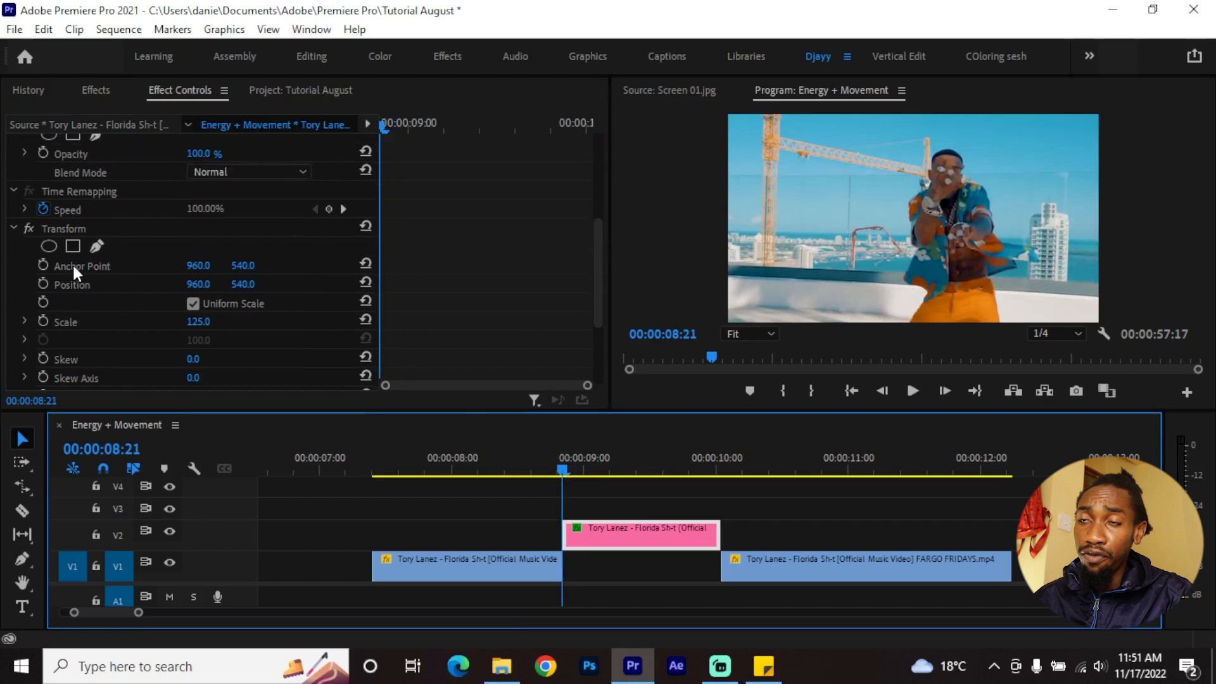
click(43, 284)
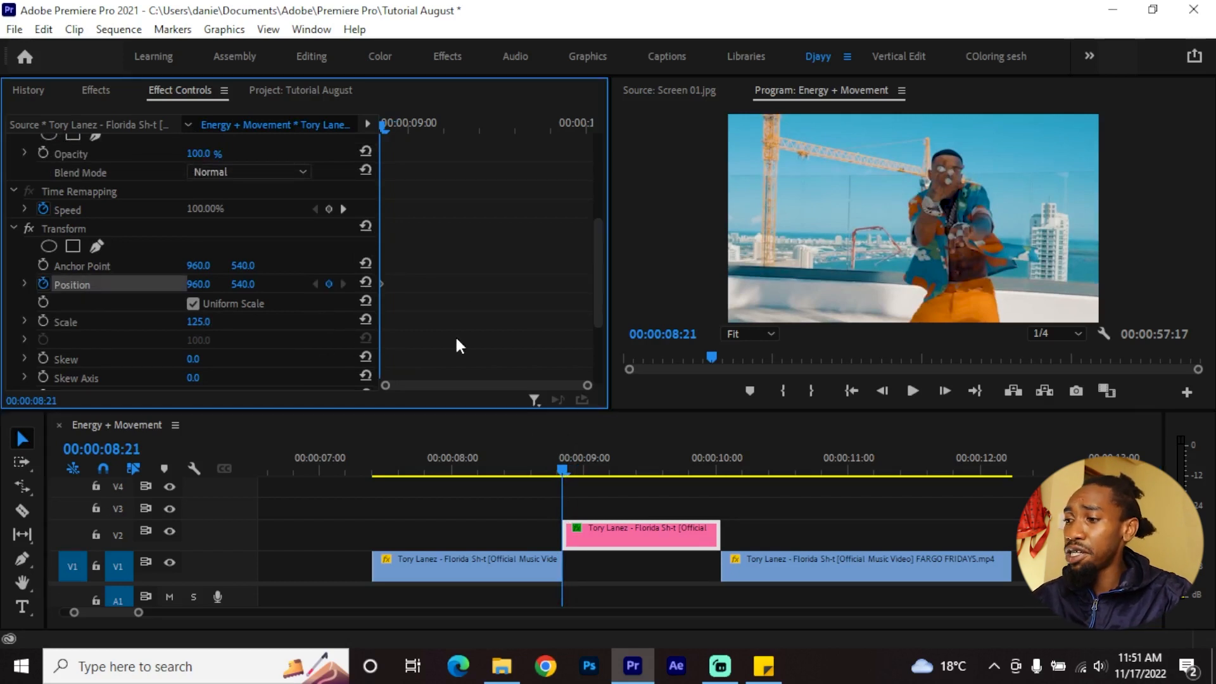
key(shift+Right)
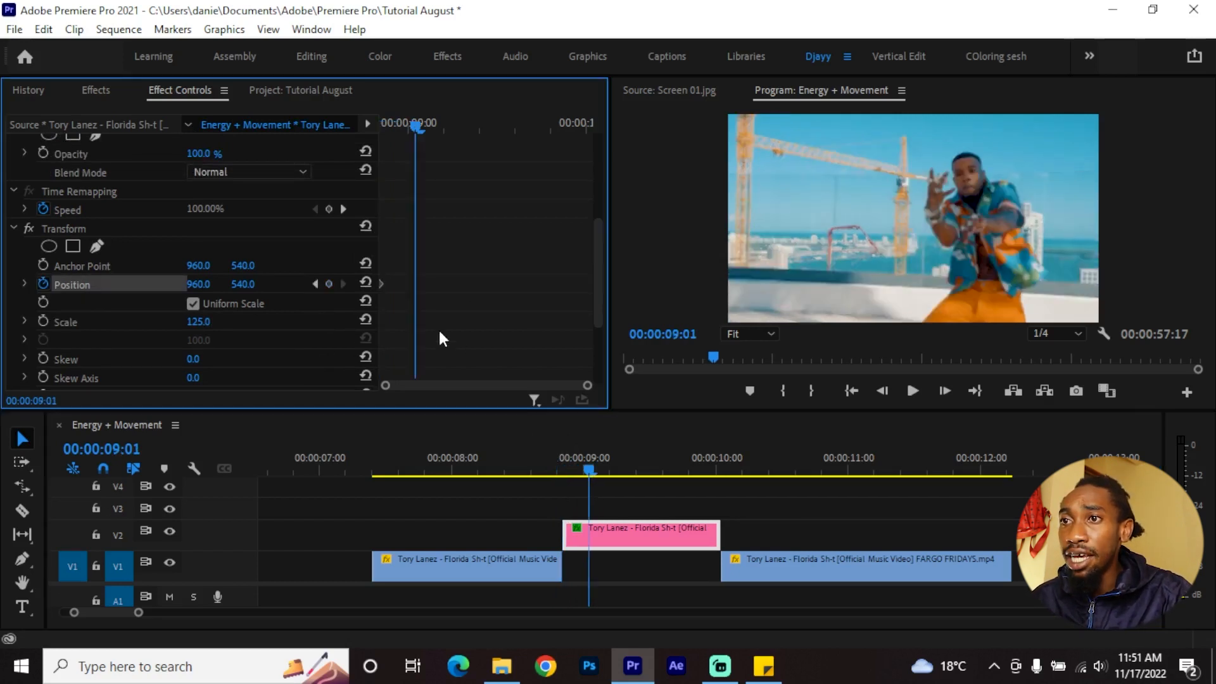
drag(235, 293, 111, 288)
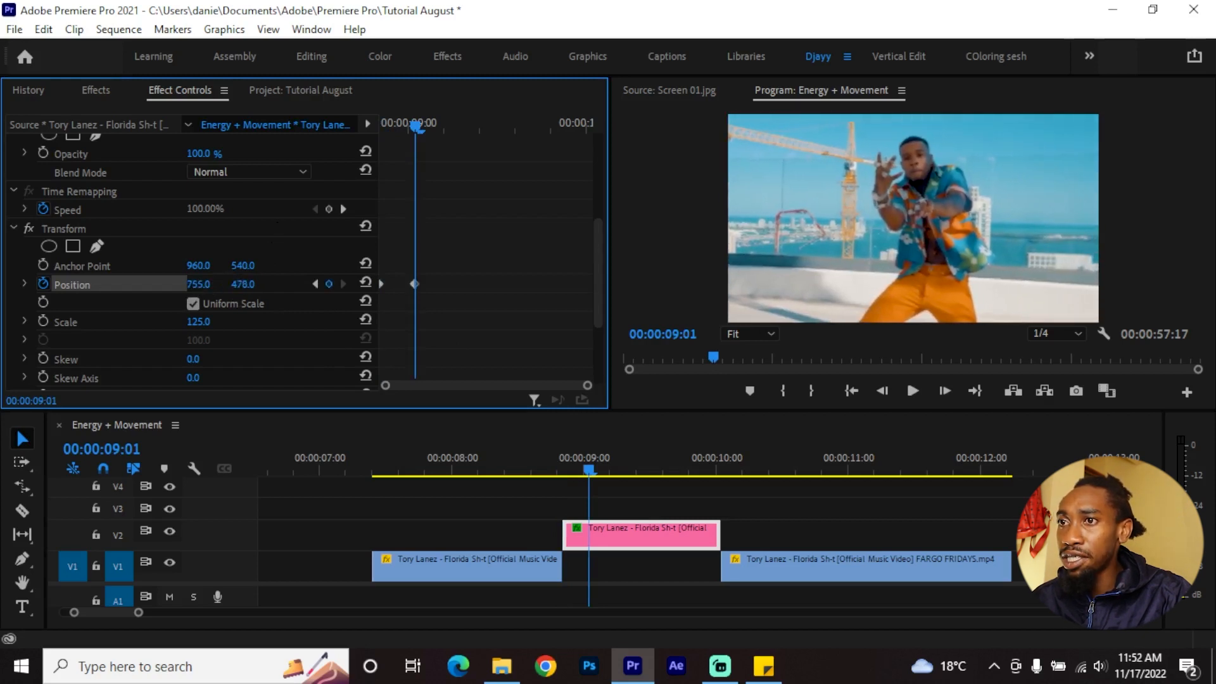
Step: Add a Transform Position keyframe of 612, 512 at 00:00:09:06 and reset the position to 960, 540 at 00:00:09:11
drag(245, 293, 207, 284)
key(space)
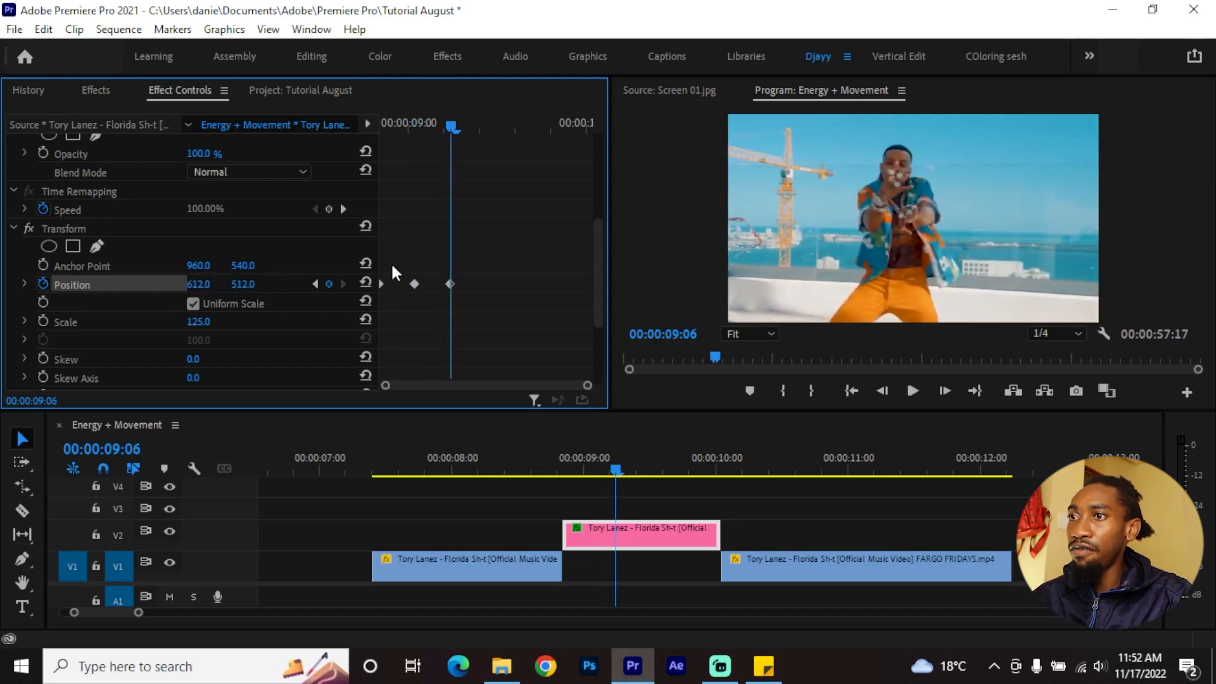
key(shift+Right)
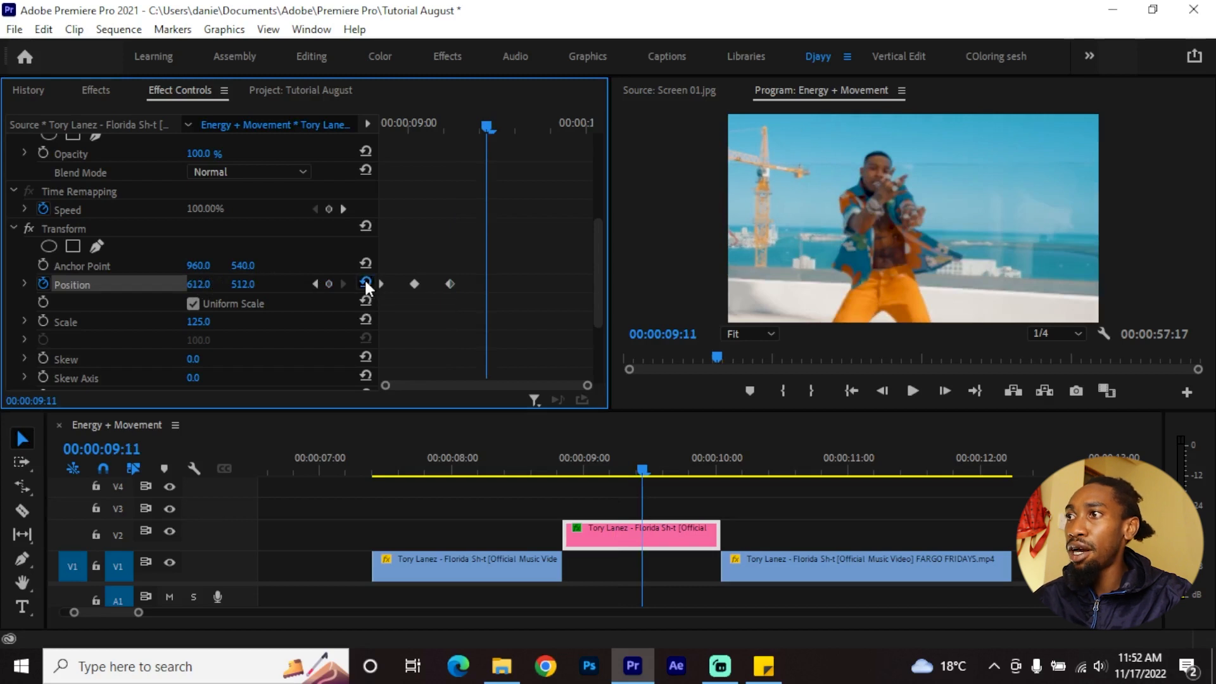
click(366, 284)
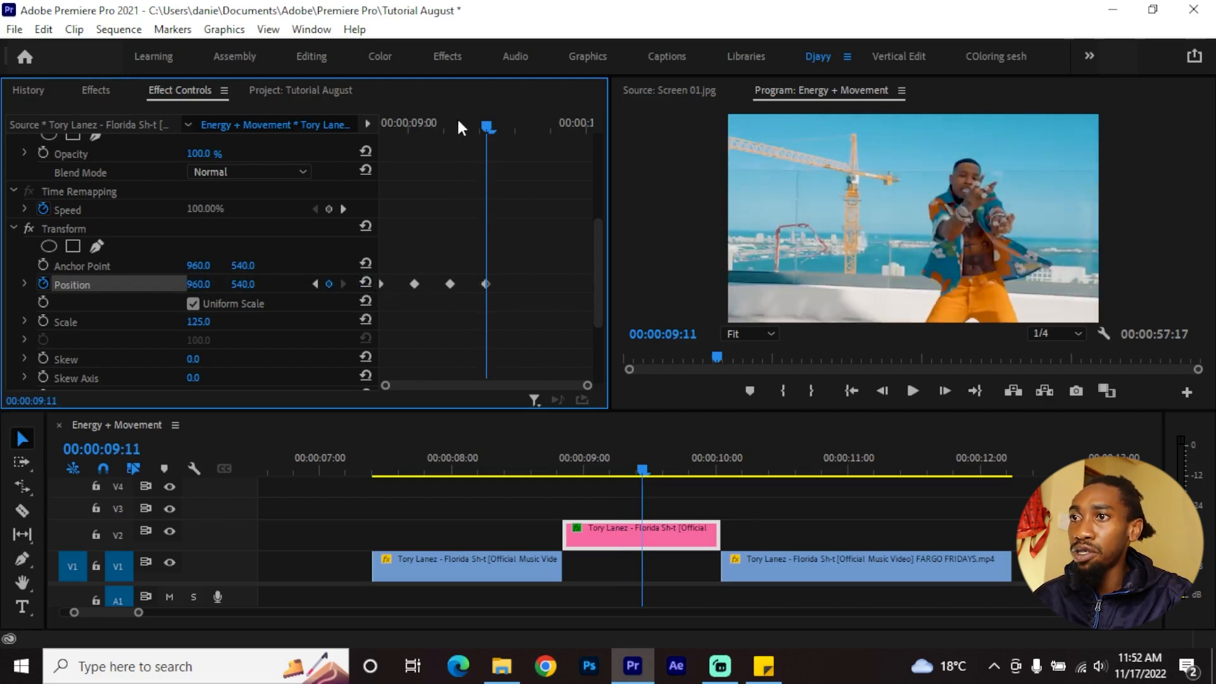
Step: Add a Transform Position keyframe of 579, 636 at 00:00:09:16
drag(458, 120, 487, 135)
key(shift+Right)
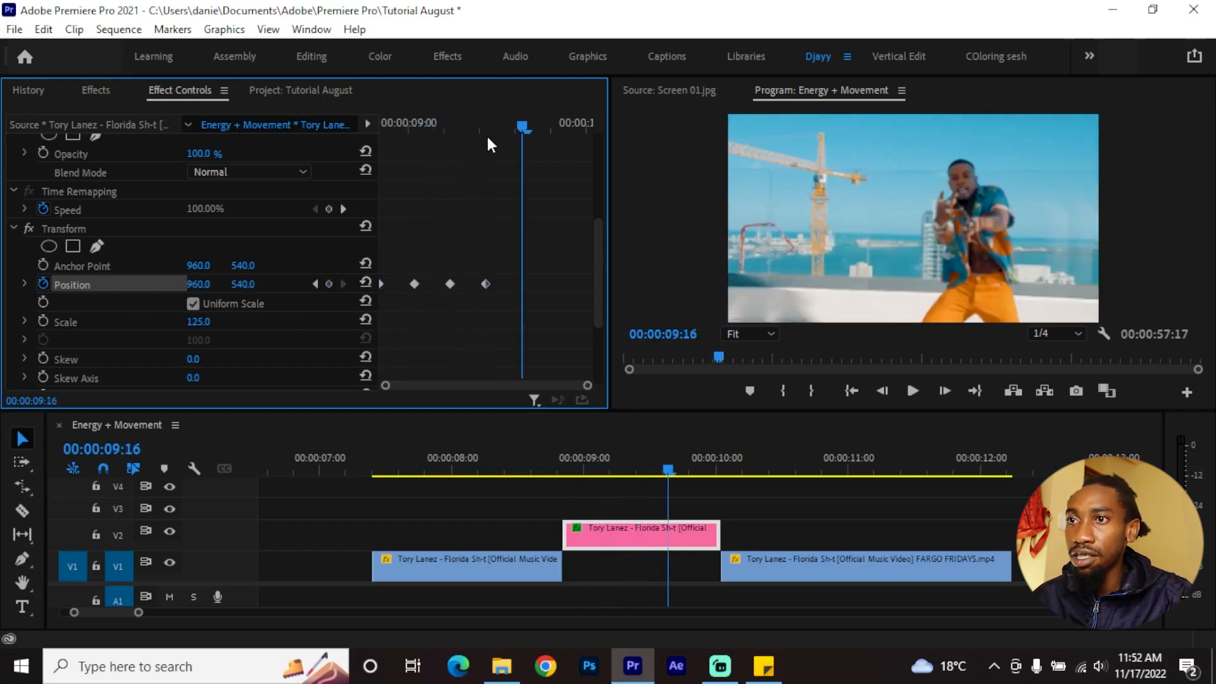
drag(201, 286, 1, 286)
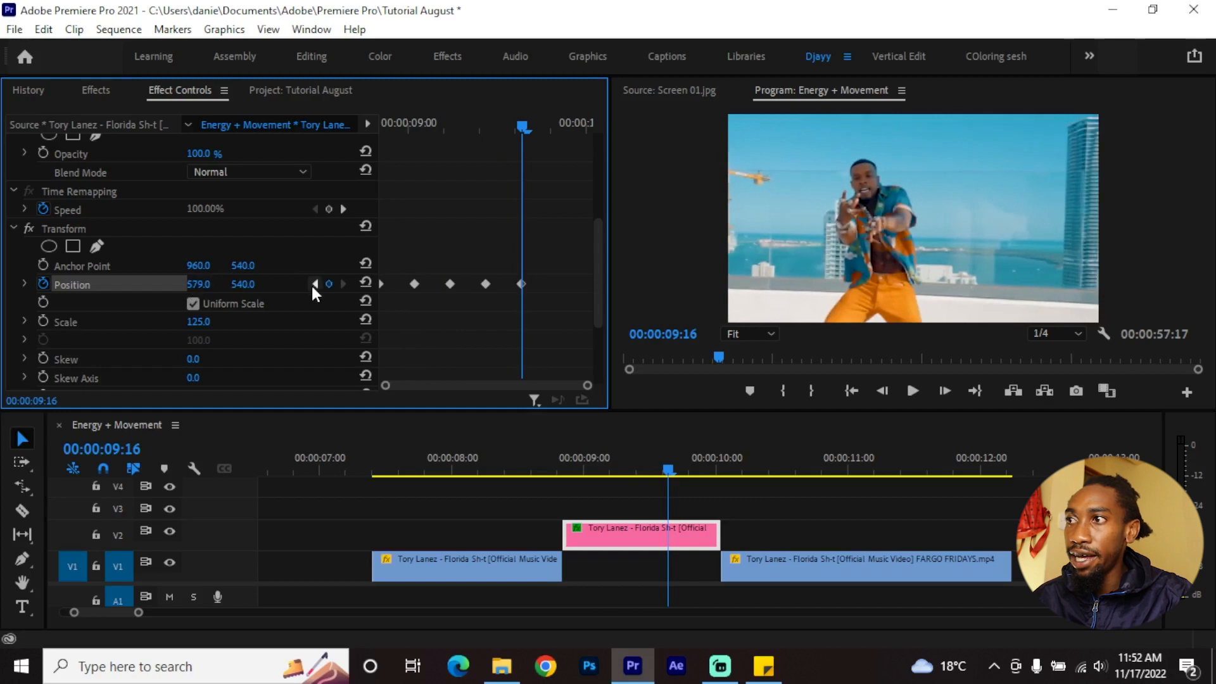
drag(243, 286, 303, 285)
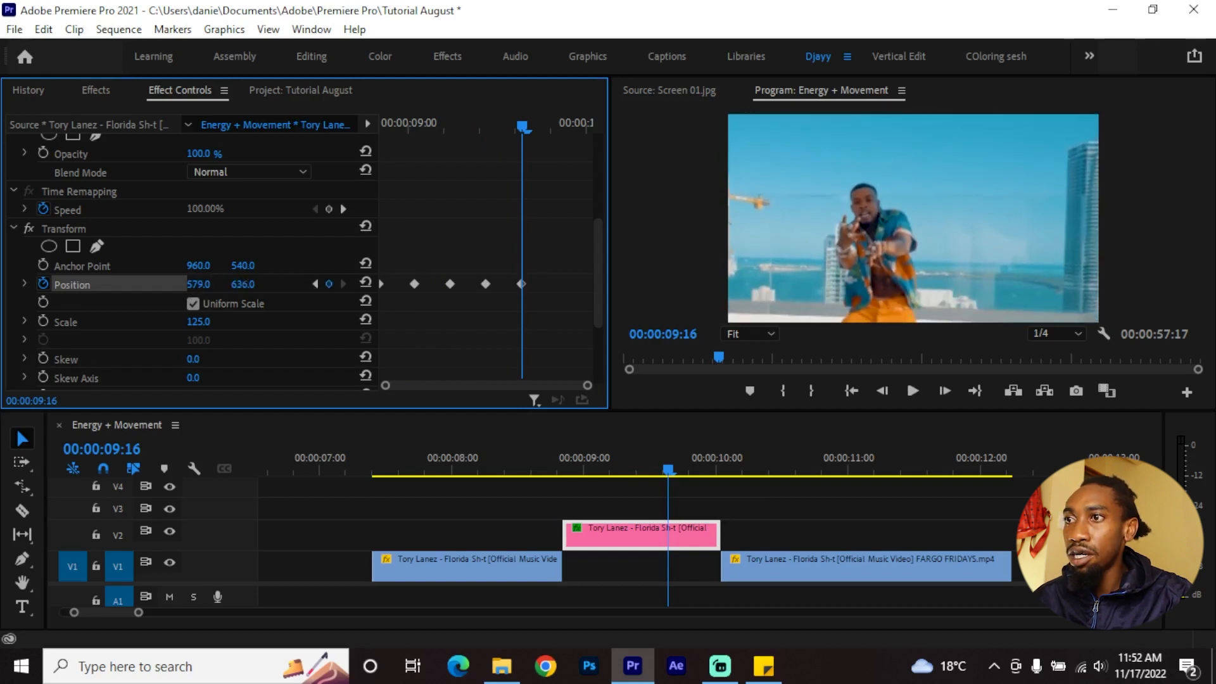
Step: Add a Transform Position keyframe of 1078, 547 five frames on, at 00:00:09:21, and reset the position at 00:00:10:01
drag(196, 283, 450, 285)
key(shift+Right)
drag(242, 285, 295, 284)
key(shift+Right)
scroll(563, 279, down, 3)
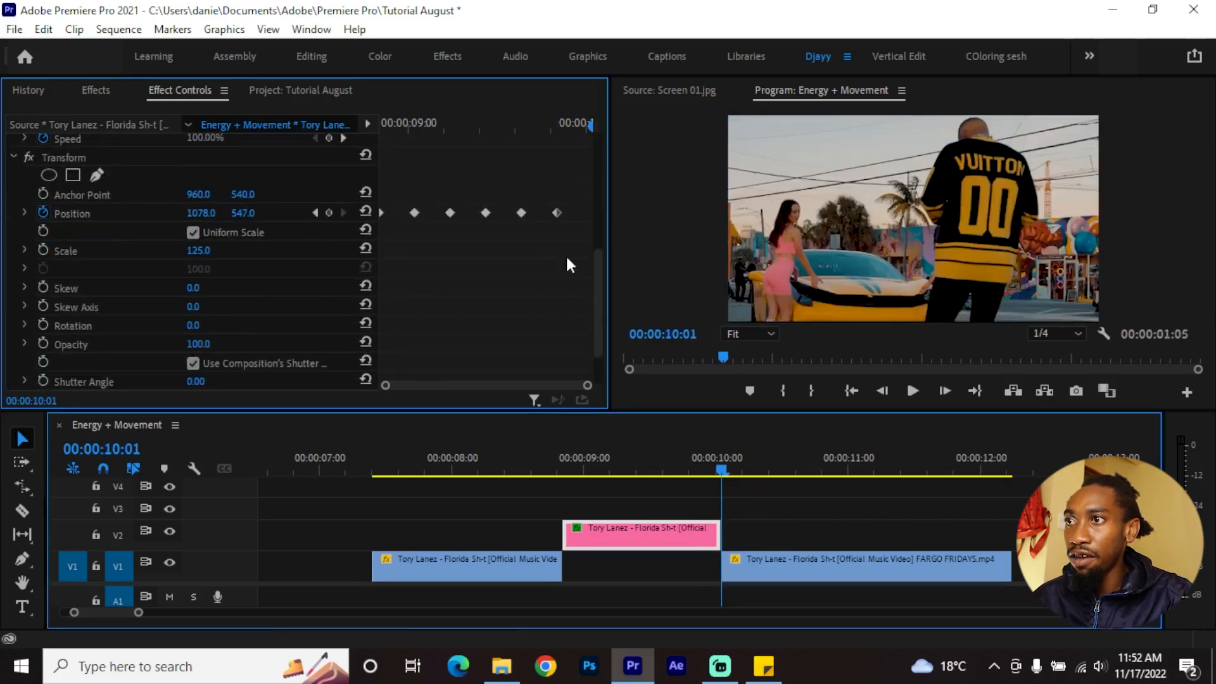
click(365, 210)
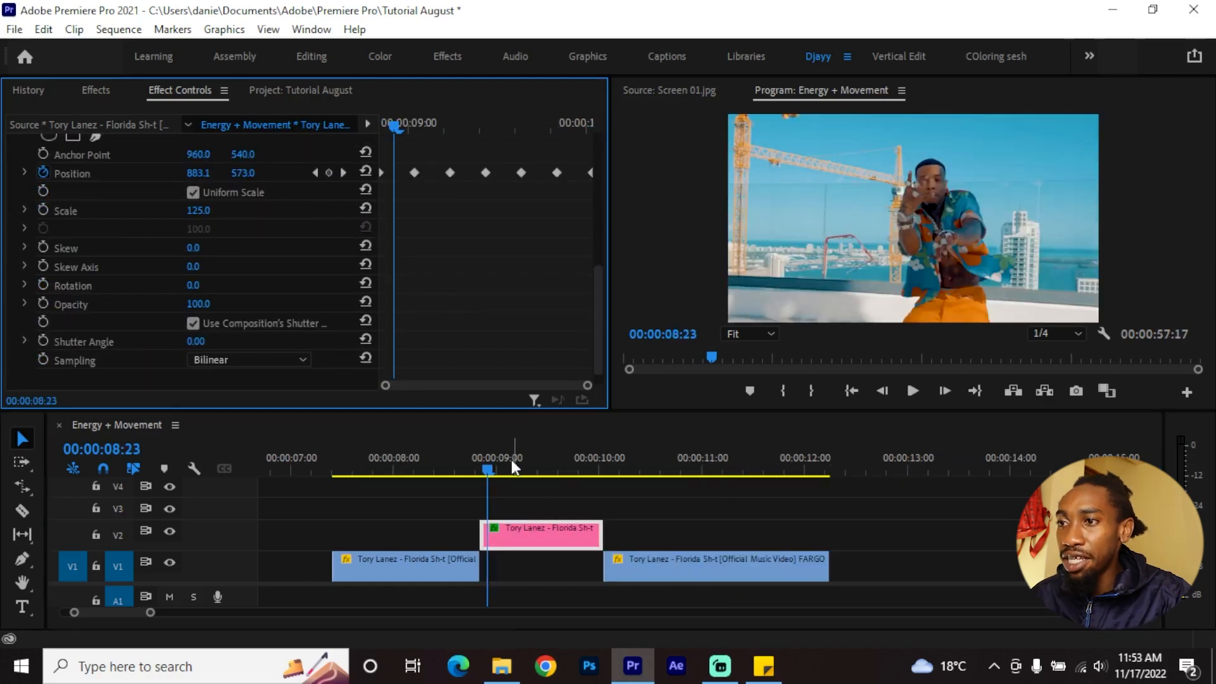
Step: Disable the composition's shutter angle in the pink clip's Transform effect and set its Shutter Angle to 180
click(494, 465)
drag(494, 466, 479, 470)
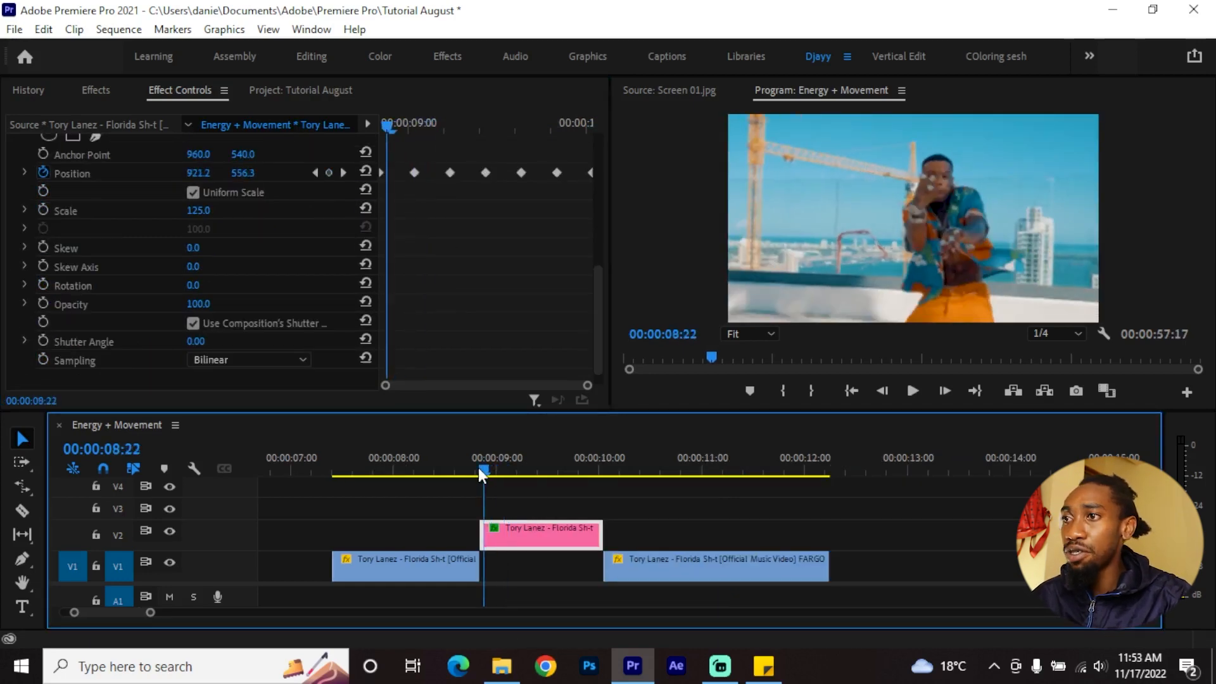
mouse_move(599, 310)
mouse_down()
mouse_move(596, 277)
mouse_move(596, 322)
mouse_up()
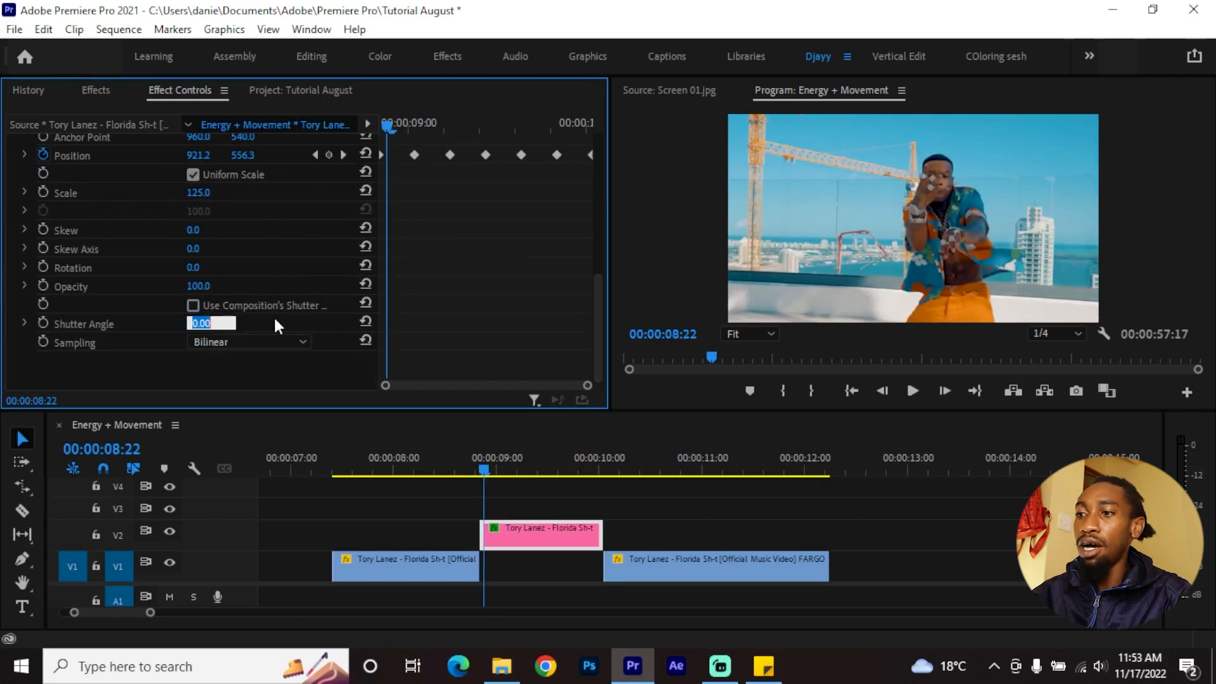
text(180)
key(Return)
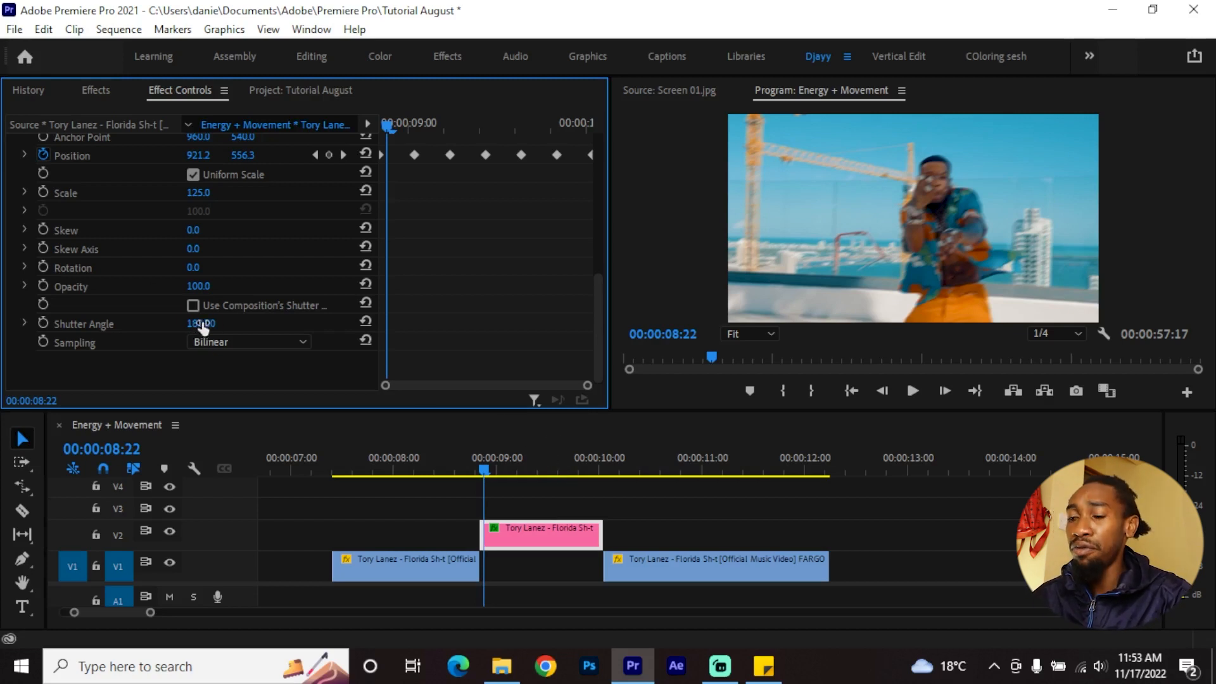
Step: Play back the pink clip's Transform movement and examine the first two clip groups from the start of the sequence
click(483, 467)
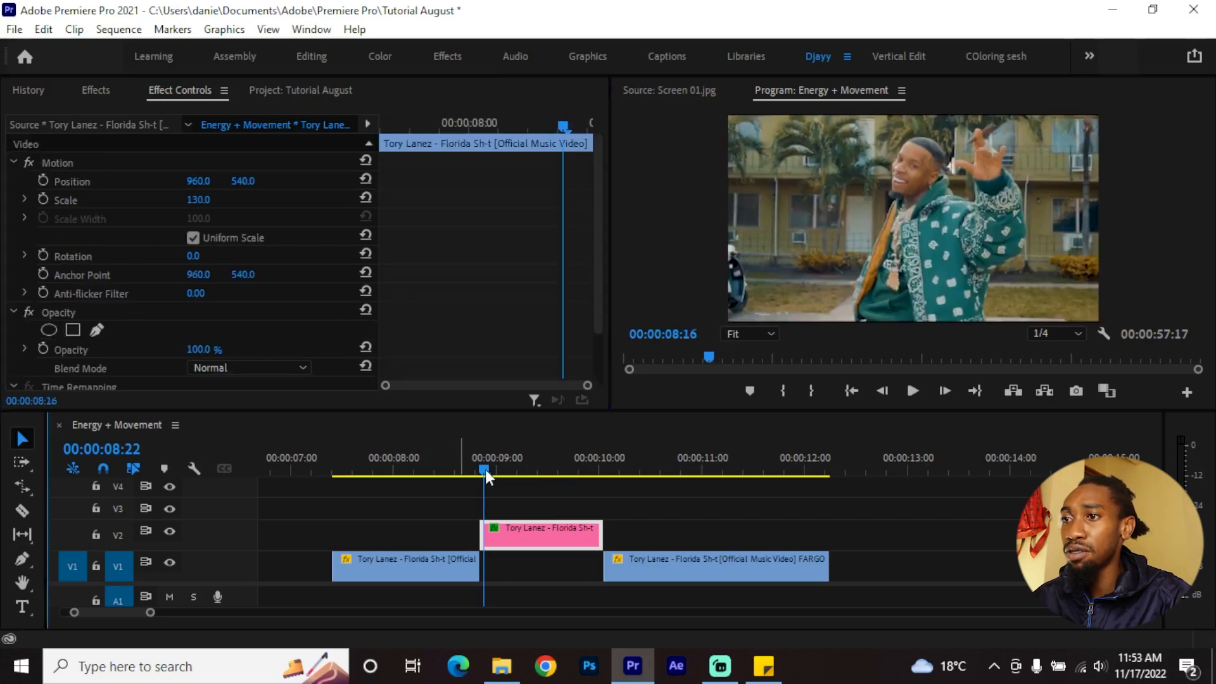
key(space)
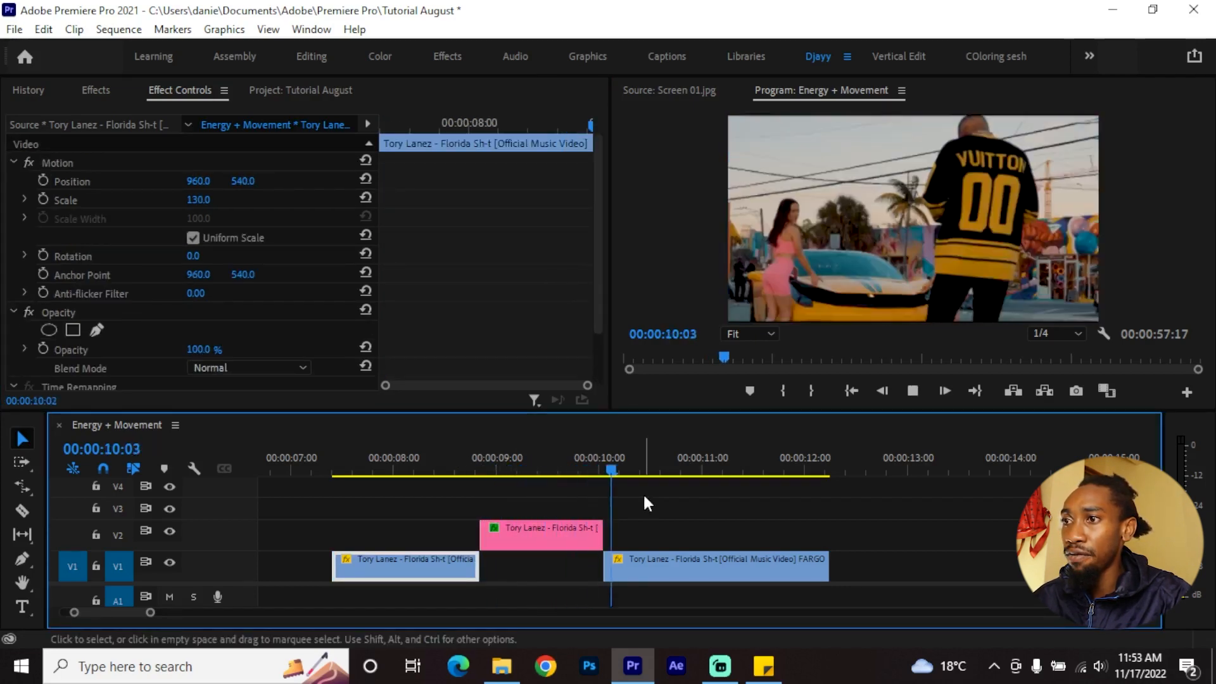
click(382, 462)
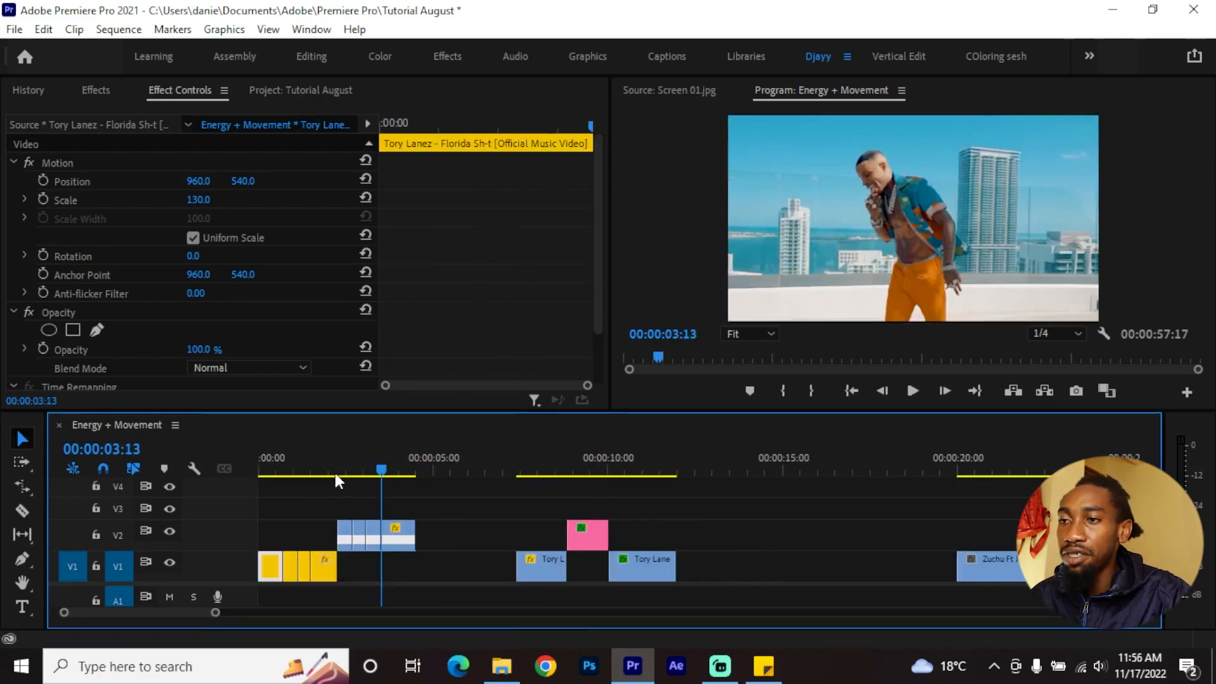
key(Home)
key(equal)
key(equal)
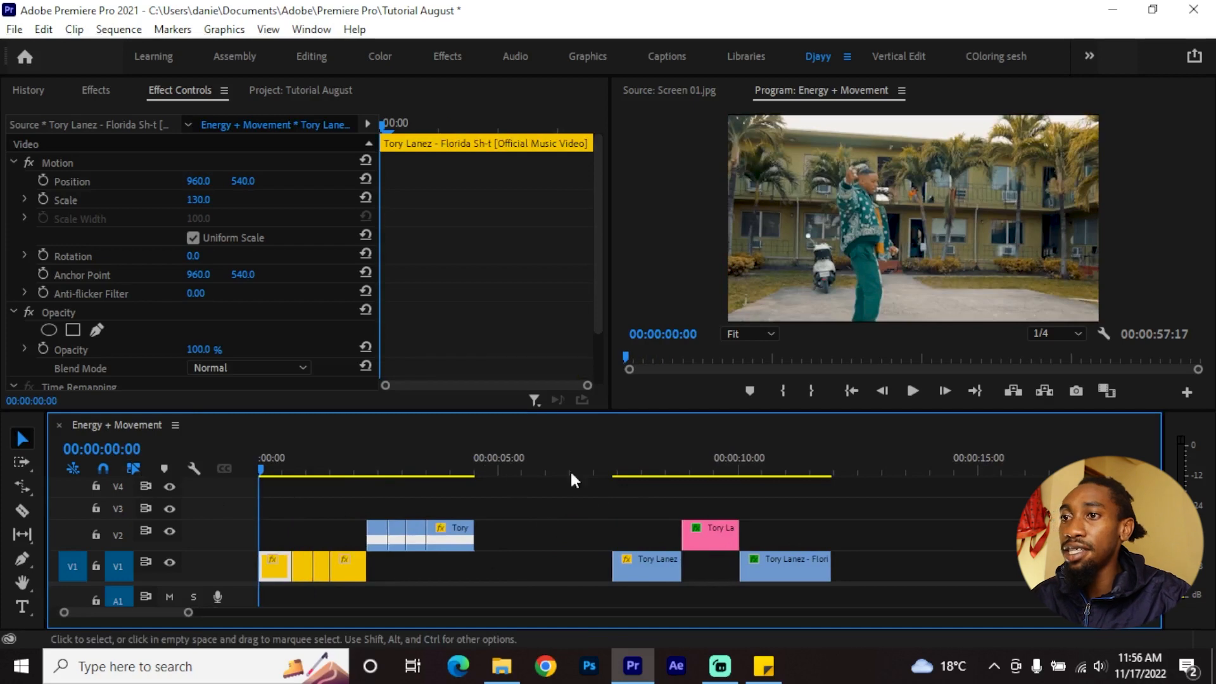
click(347, 457)
drag(669, 450, 701, 448)
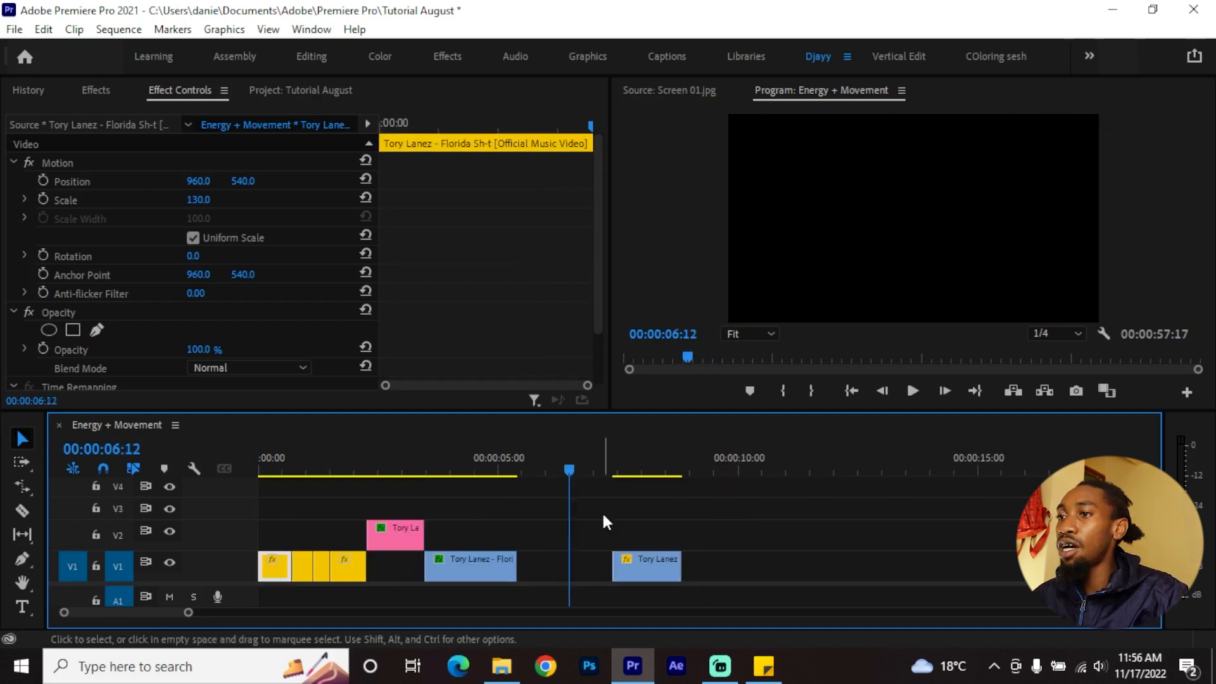
Step: Play the Zuchu clips from 00:00:19:20 and examine the V1 clip at 00:00:21:11 and 00:00:22:03
key(minus)
scroll(601, 514, down, 3)
scroll(557, 532, down, 1)
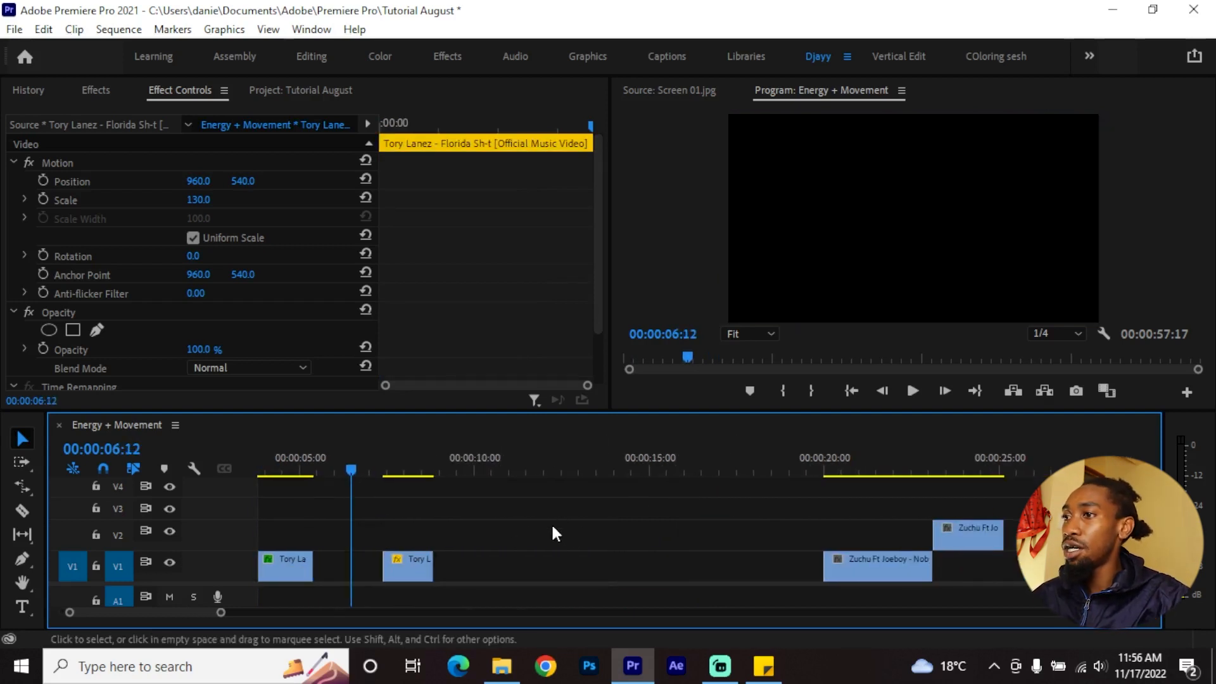
drag(811, 461, 822, 469)
scroll(680, 534, down, 3)
scroll(643, 532, up, 2)
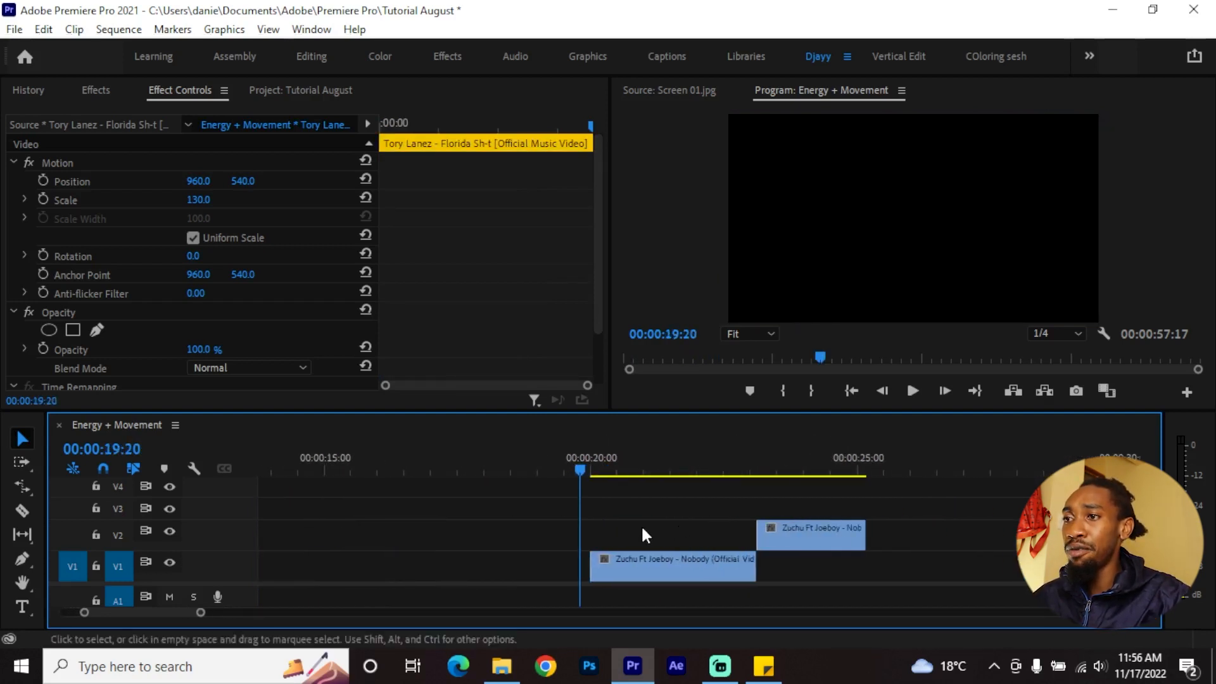
scroll(642, 530, down, 2)
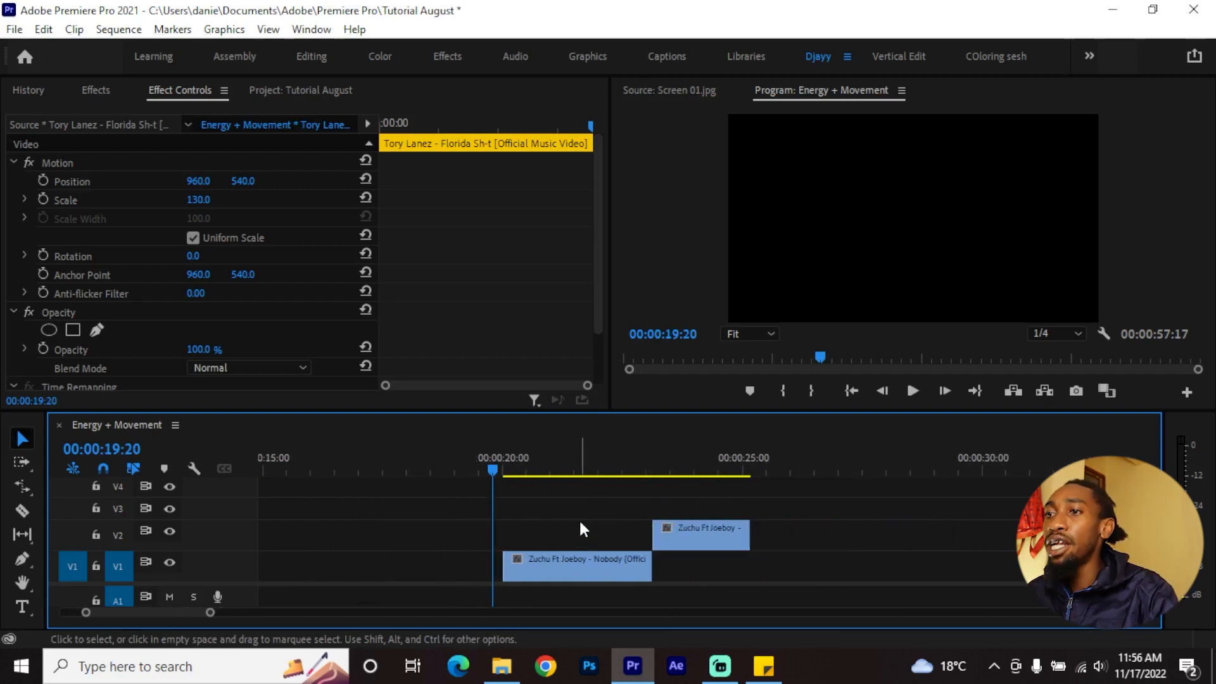
key(space)
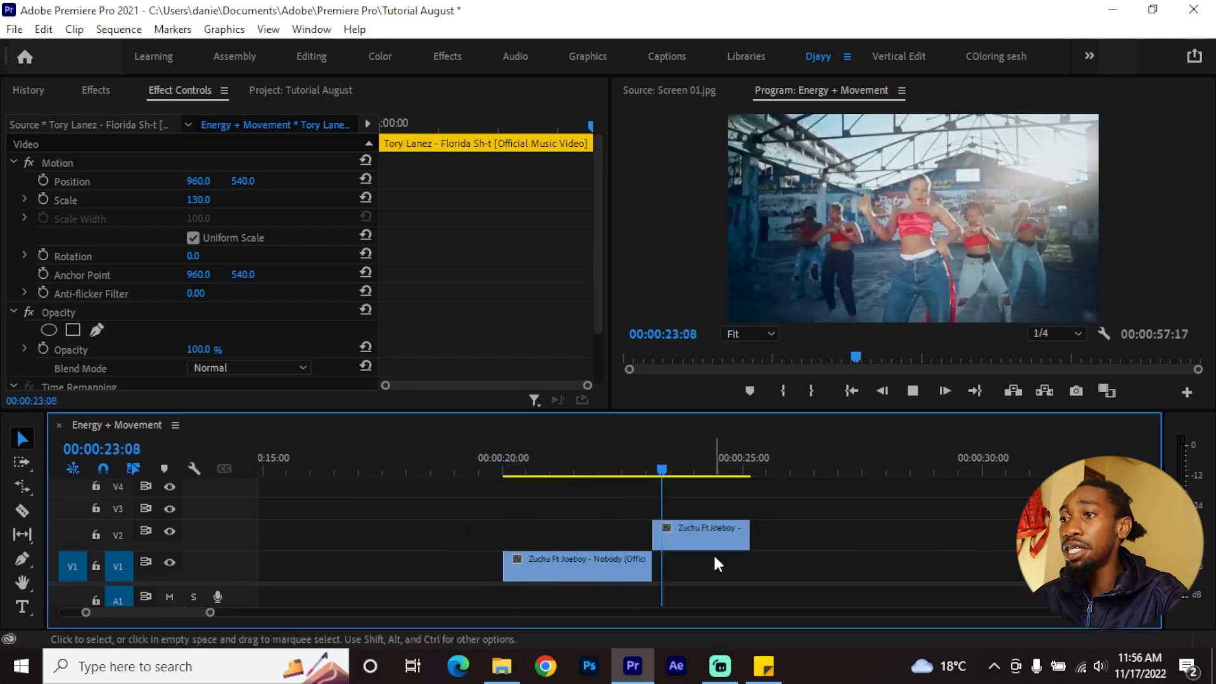
key(space)
click(573, 467)
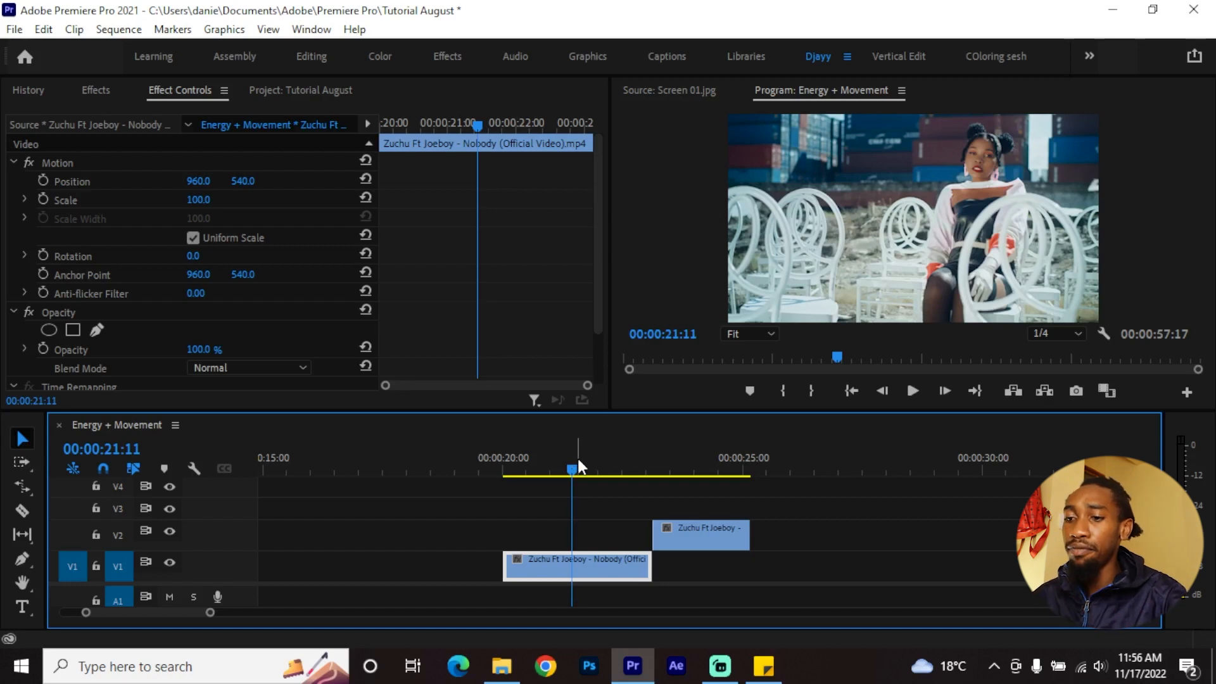
click(603, 469)
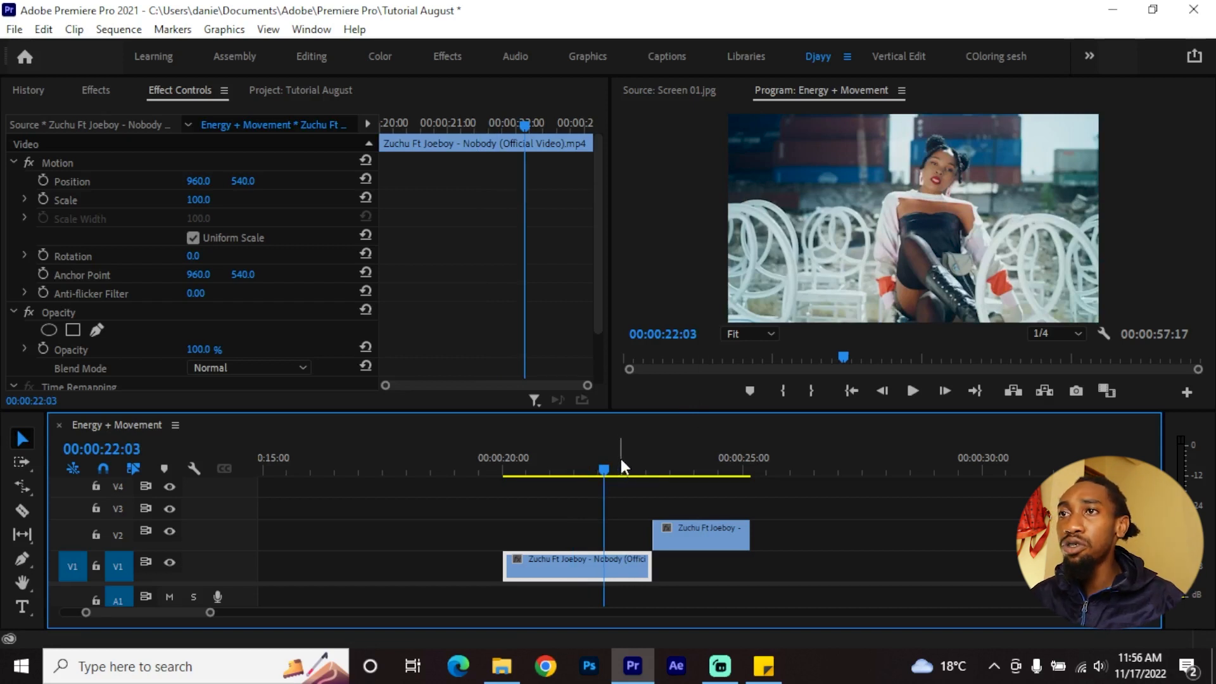
Step: Open the project's Footage bin and look through its clips and folders
click(301, 91)
double_click(105, 211)
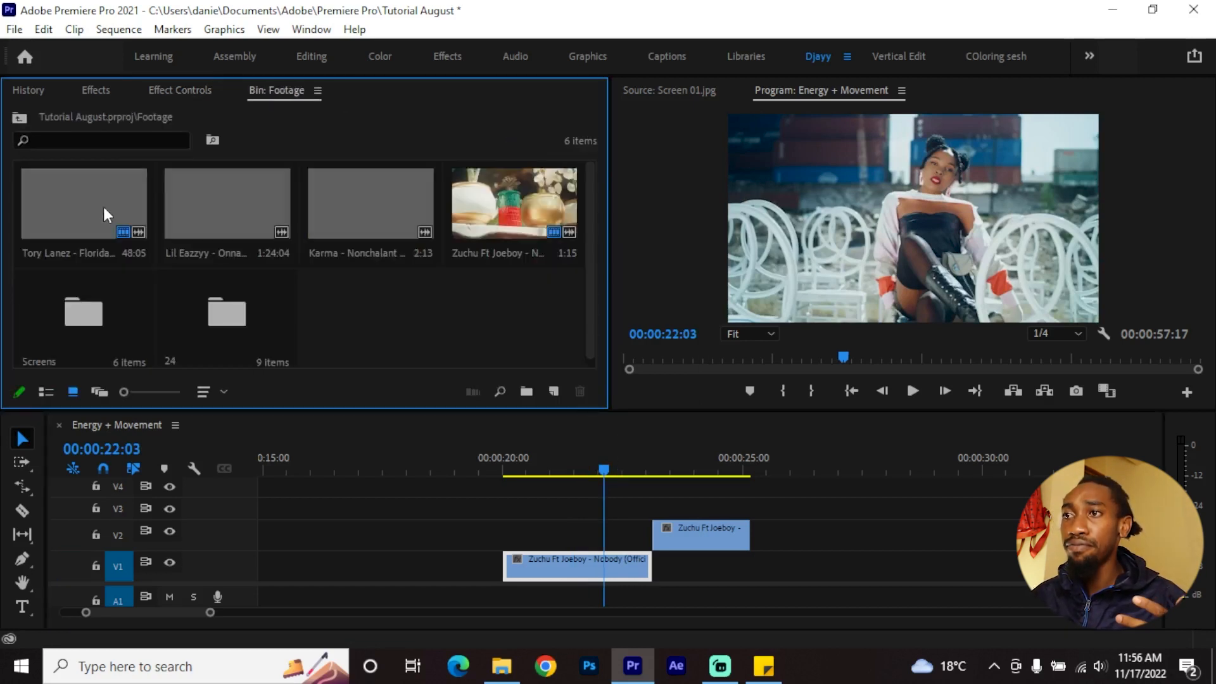
scroll(397, 283, down, 1)
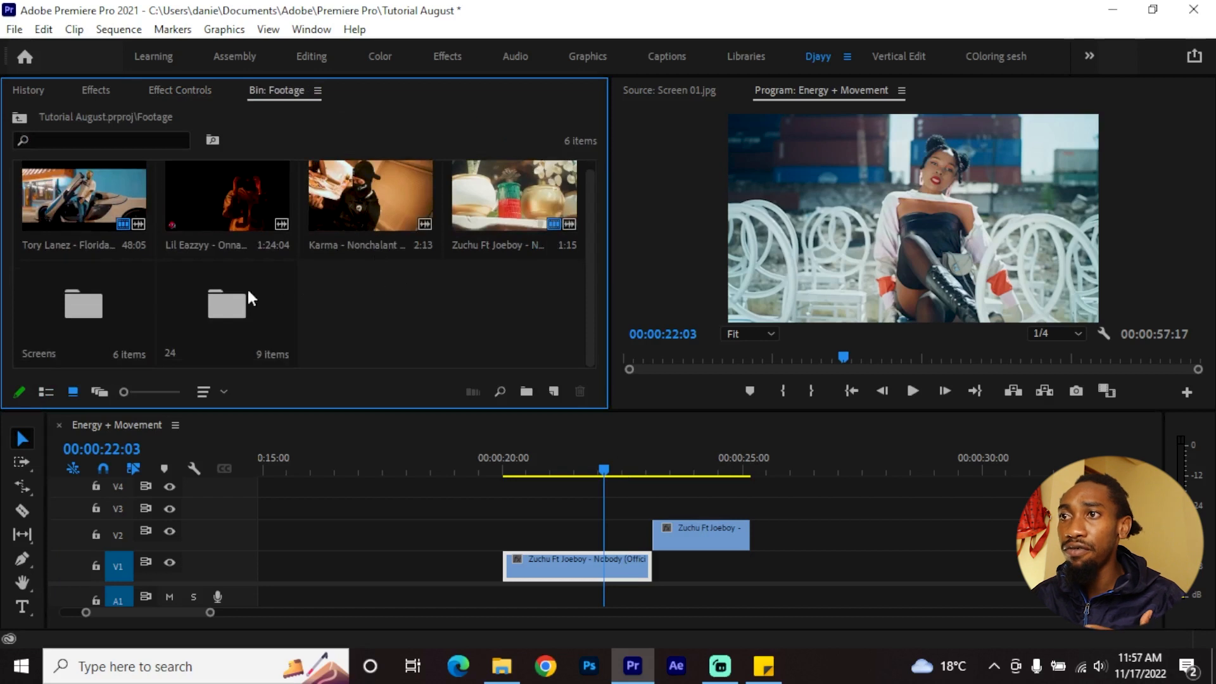
Step: Open the Zuchu Ft Joeboy video from the Footage bin and place it on V1 after the existing clips
click(515, 195)
double_click(514, 195)
scroll(841, 466, down, 8)
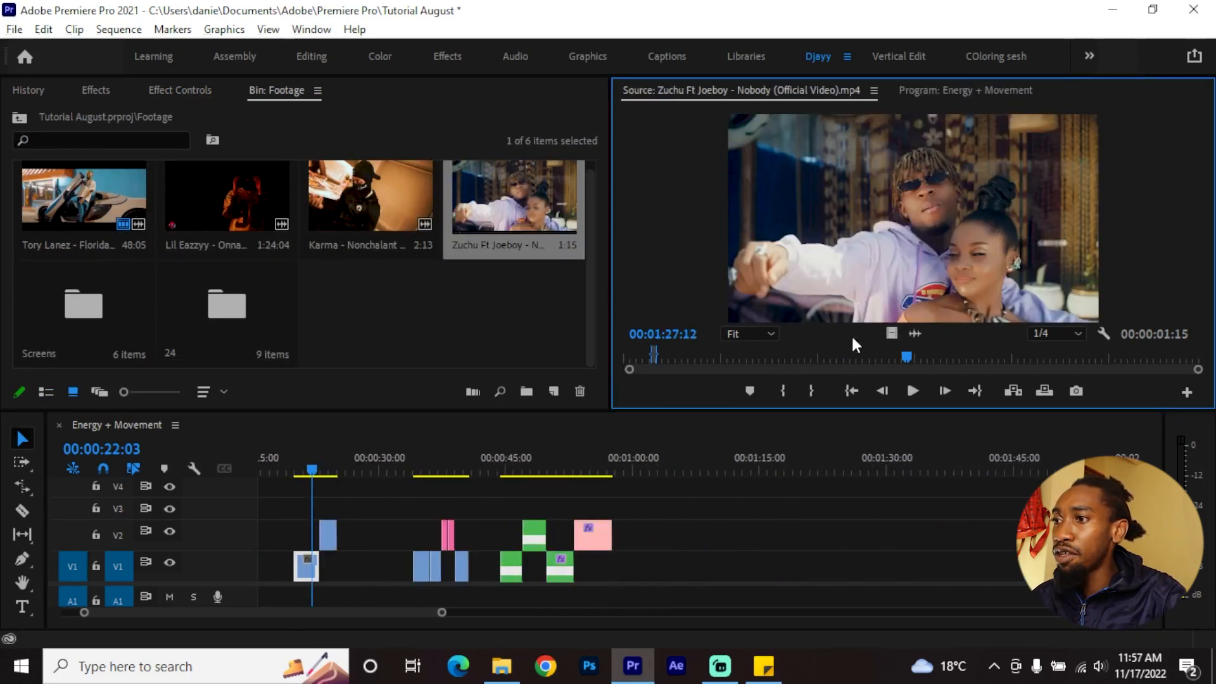
drag(810, 546, 955, 569)
Step: Find the frame of the woman seated among the white chairs at 00:01:57:23 in the long Zuchu clip
drag(638, 469, 787, 465)
scroll(827, 545, up, 1)
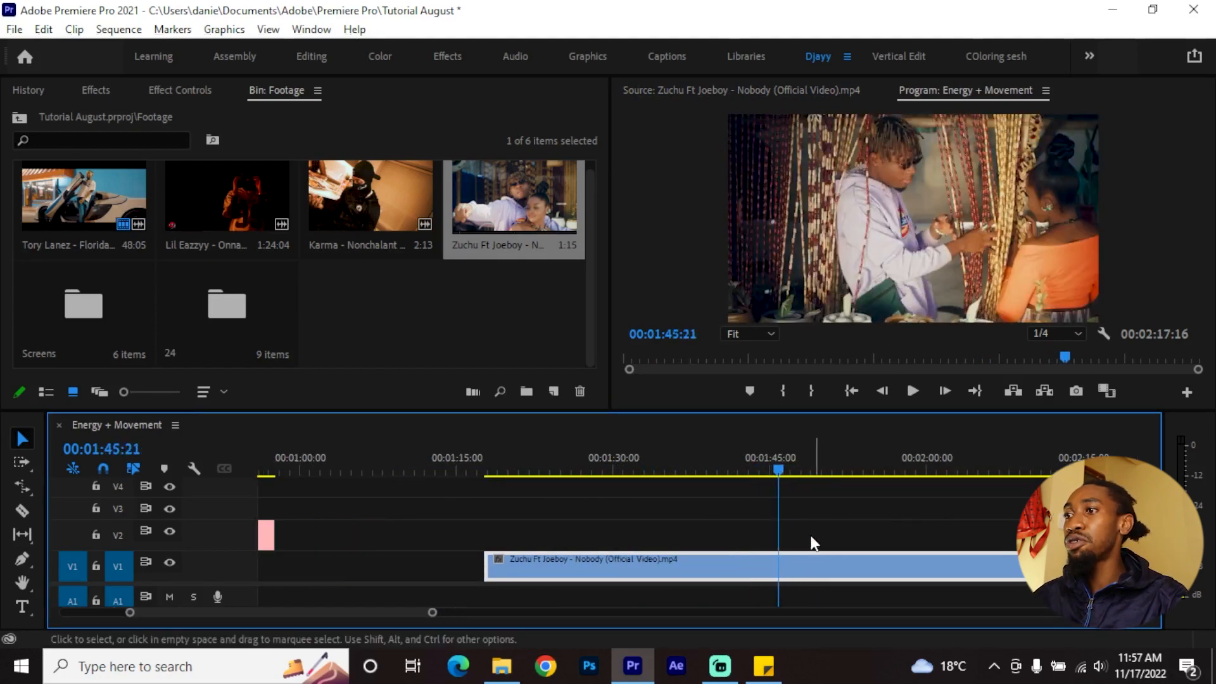
scroll(830, 550, down, 2)
scroll(660, 463, down, 2)
drag(573, 467, 702, 463)
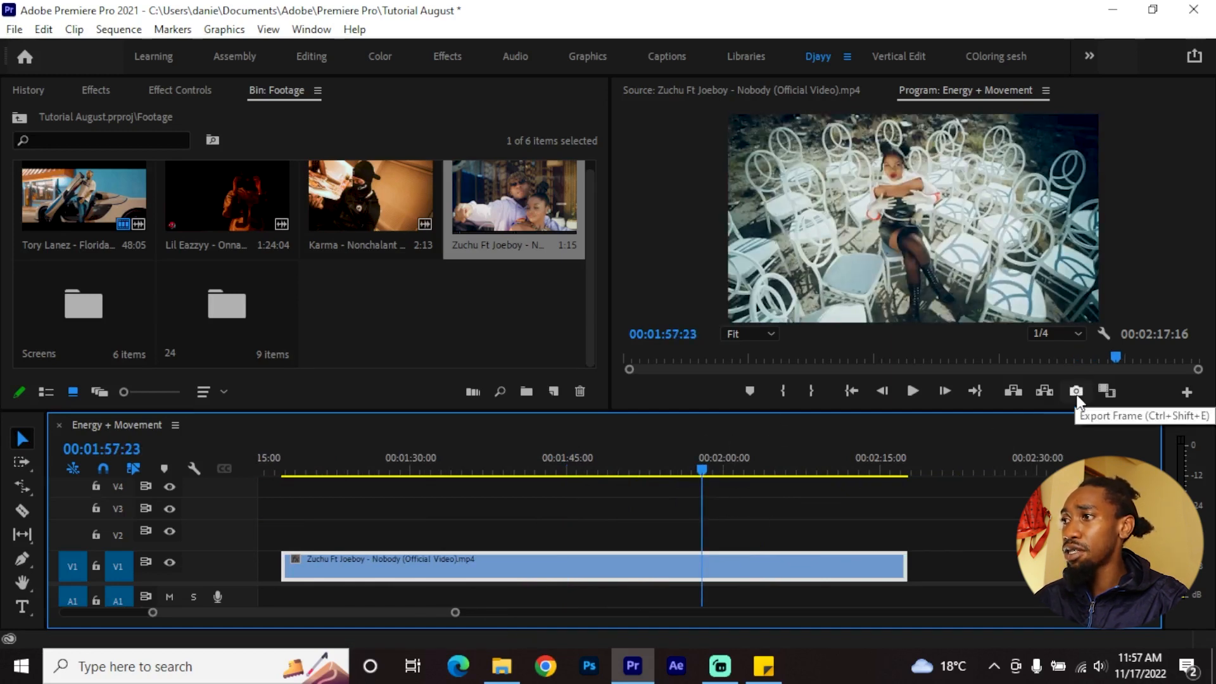
Step: Check the Program monitor's button editor for Export Frame and open the frame export for the current frame, keeping JPEG as the format
click(1186, 392)
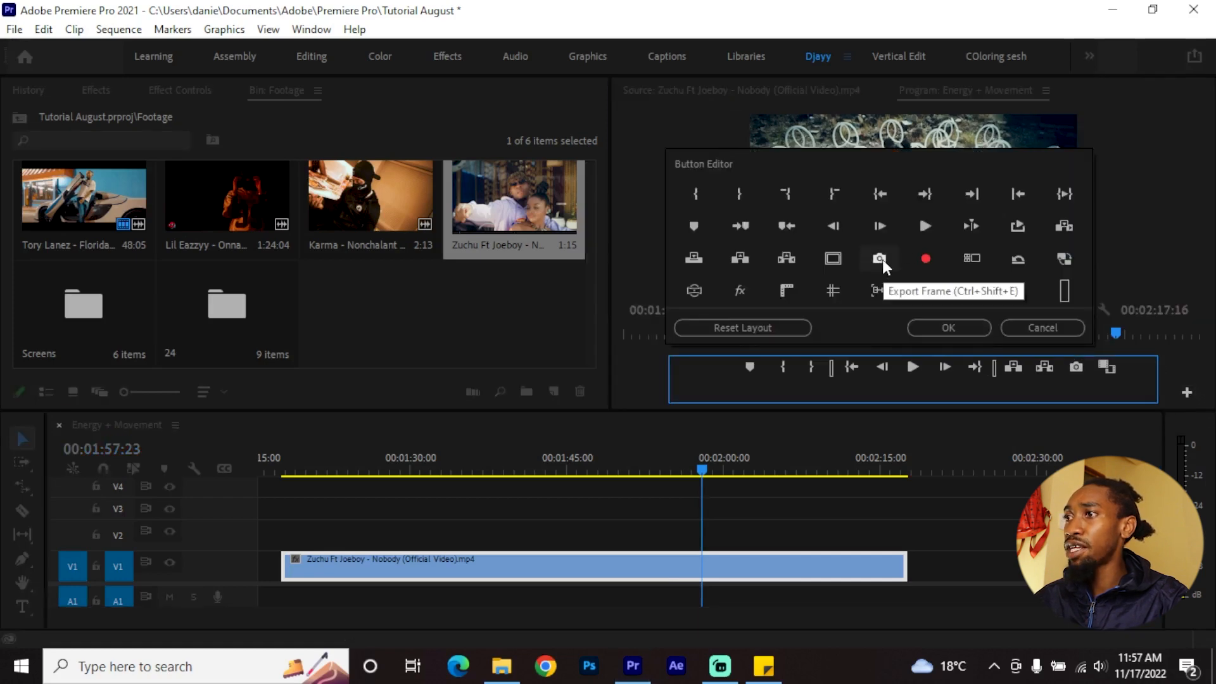
click(948, 327)
click(1075, 390)
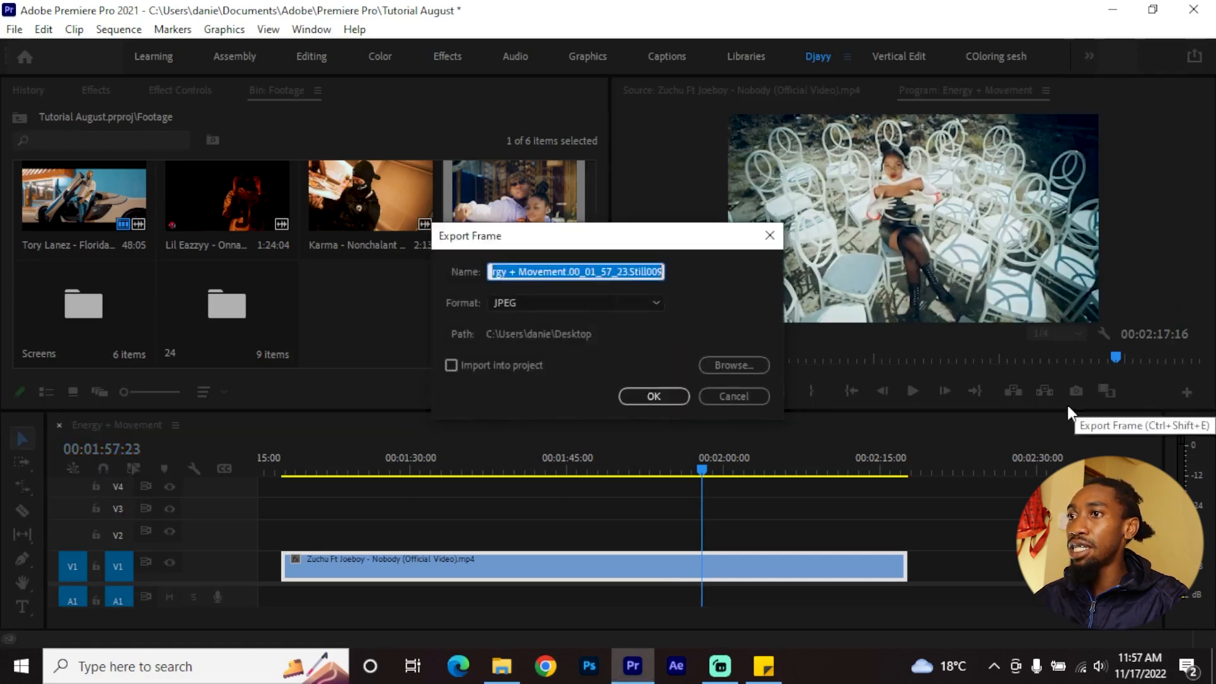
click(626, 309)
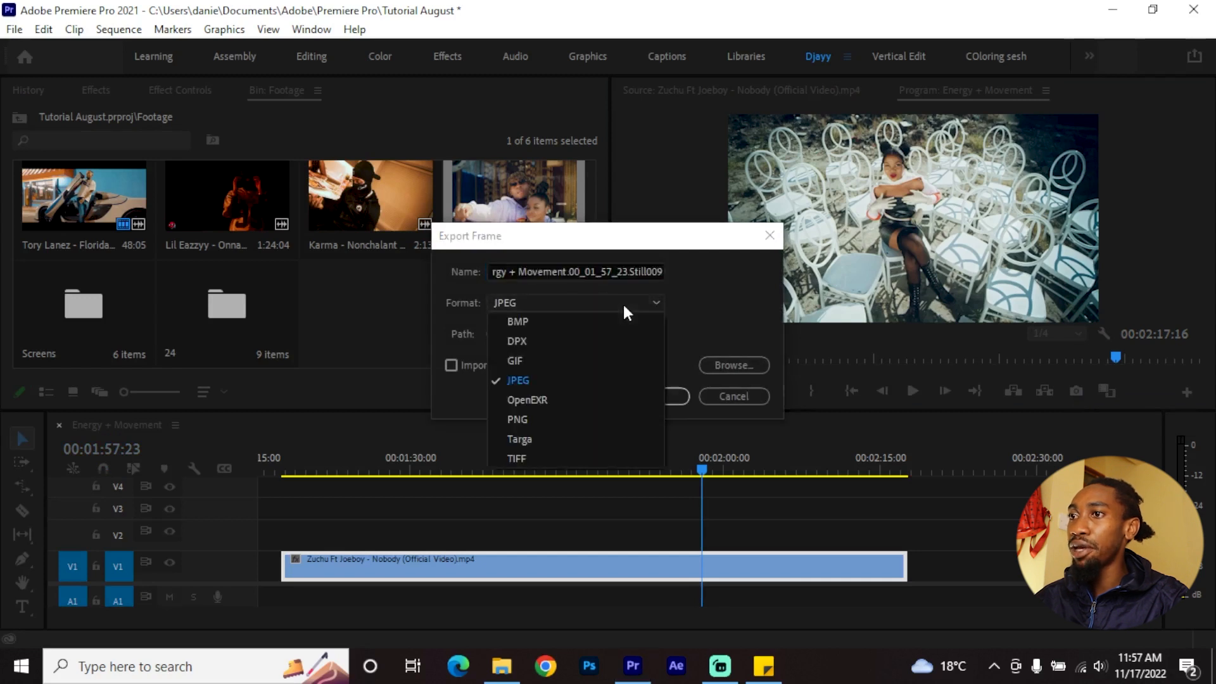
click(622, 303)
Step: Name the exported frame "screen add" and export it to the Desktop
click(638, 274)
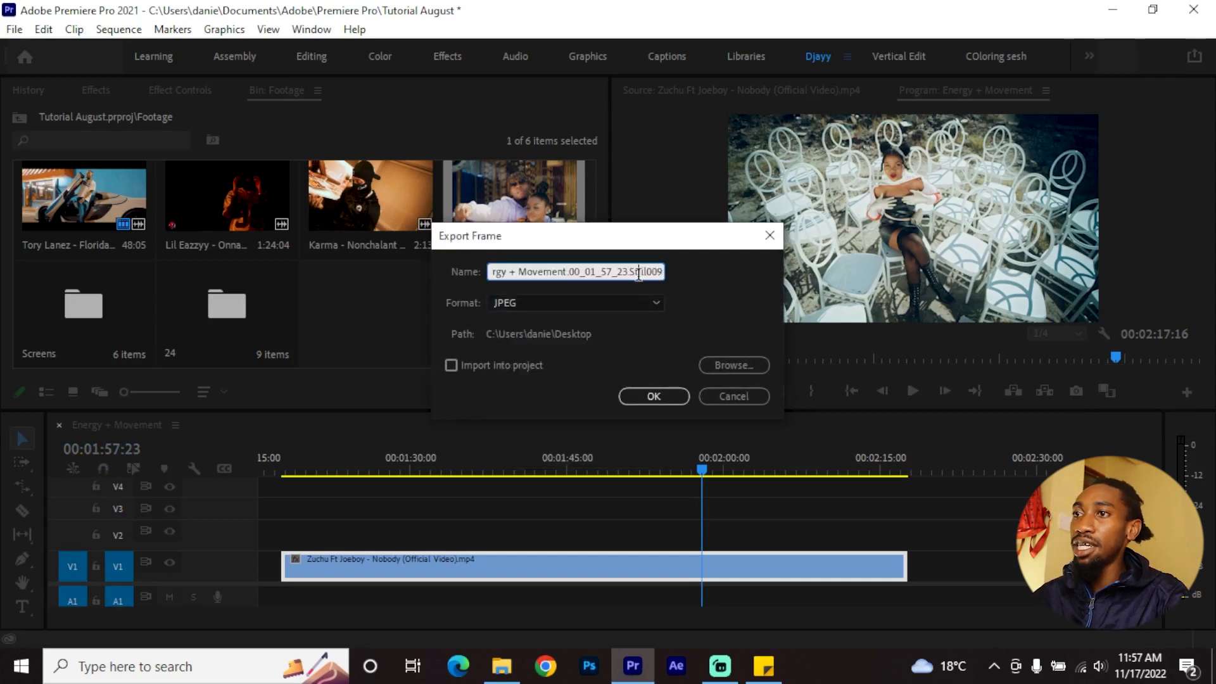
drag(601, 270, 302, 283)
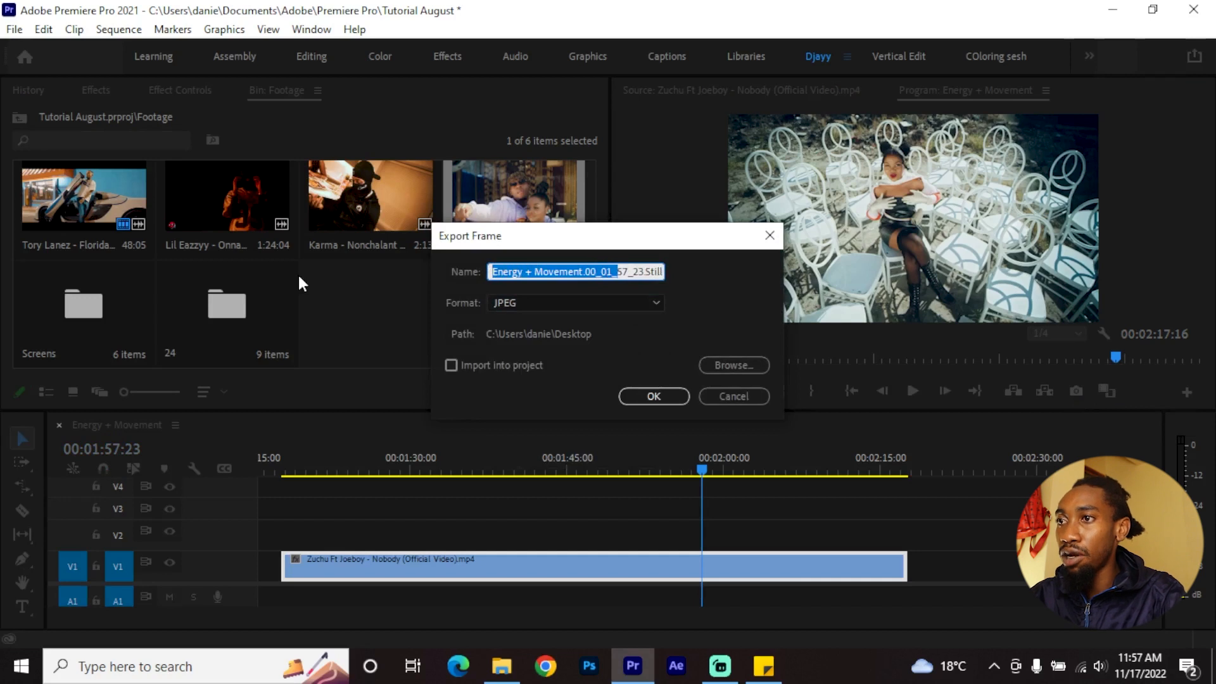
key(Delete)
key(Delete)
key(Delete)
key(Delete)
key(Delete)
key(Delete)
key(Delete)
key(Delete)
key(Delete)
key(Delete)
key(Delete)
key(Delete)
key(Delete)
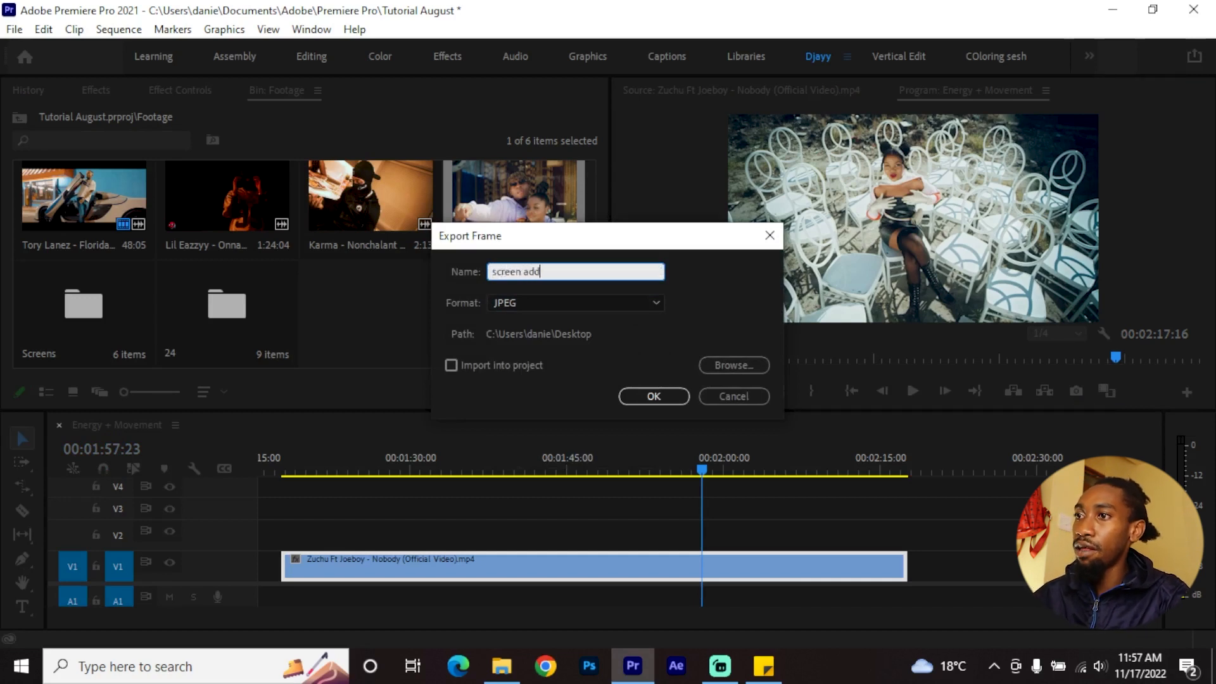
click(644, 398)
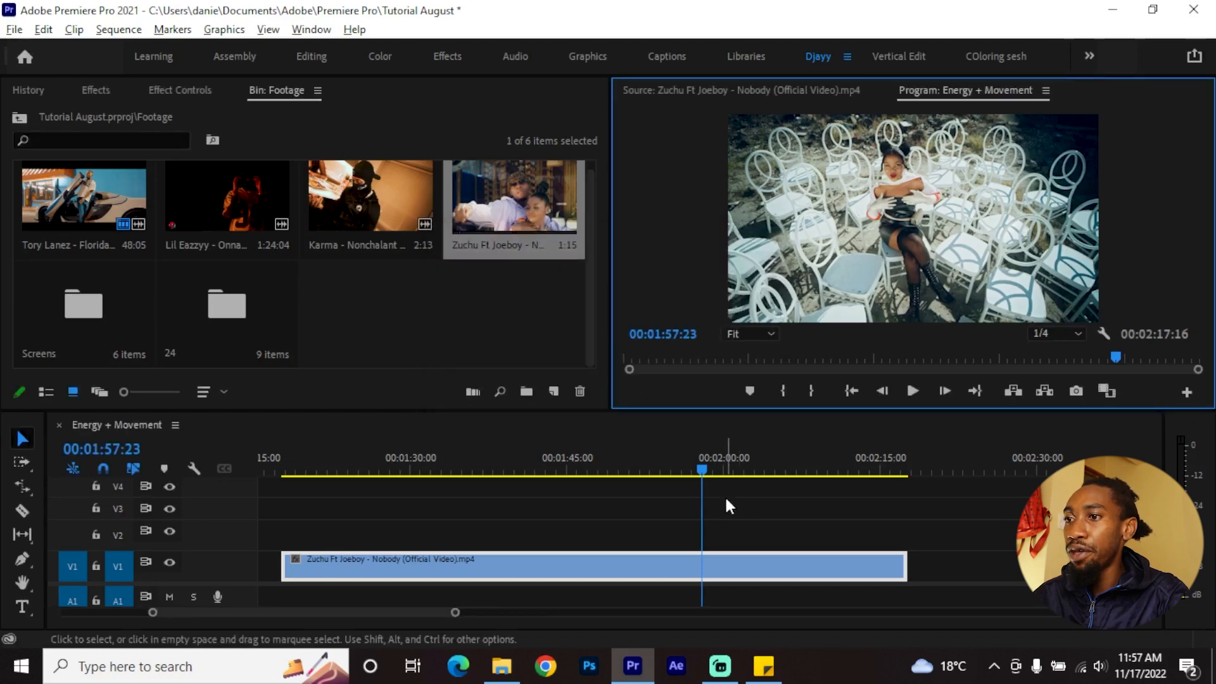
Step: Switch to File Explorer's Desktop folder and bring Screen 01 to Screen 06 and screen add into the Footage bin
scroll(712, 489, down, 2)
click(500, 668)
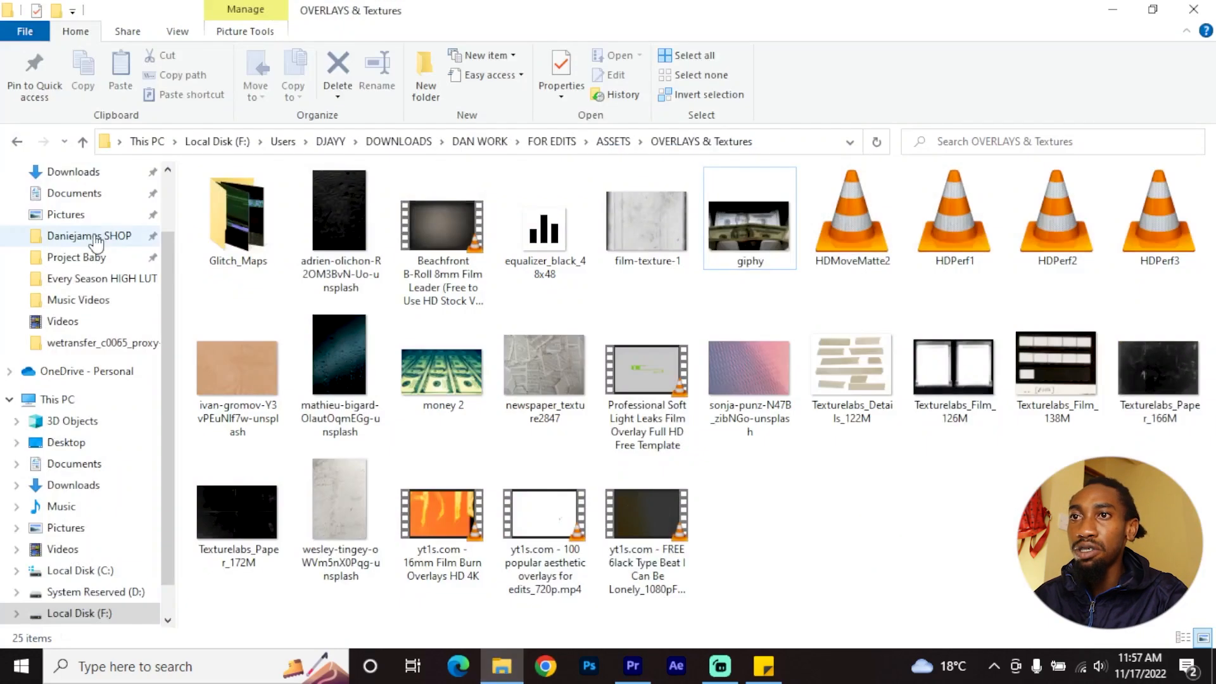
click(66, 229)
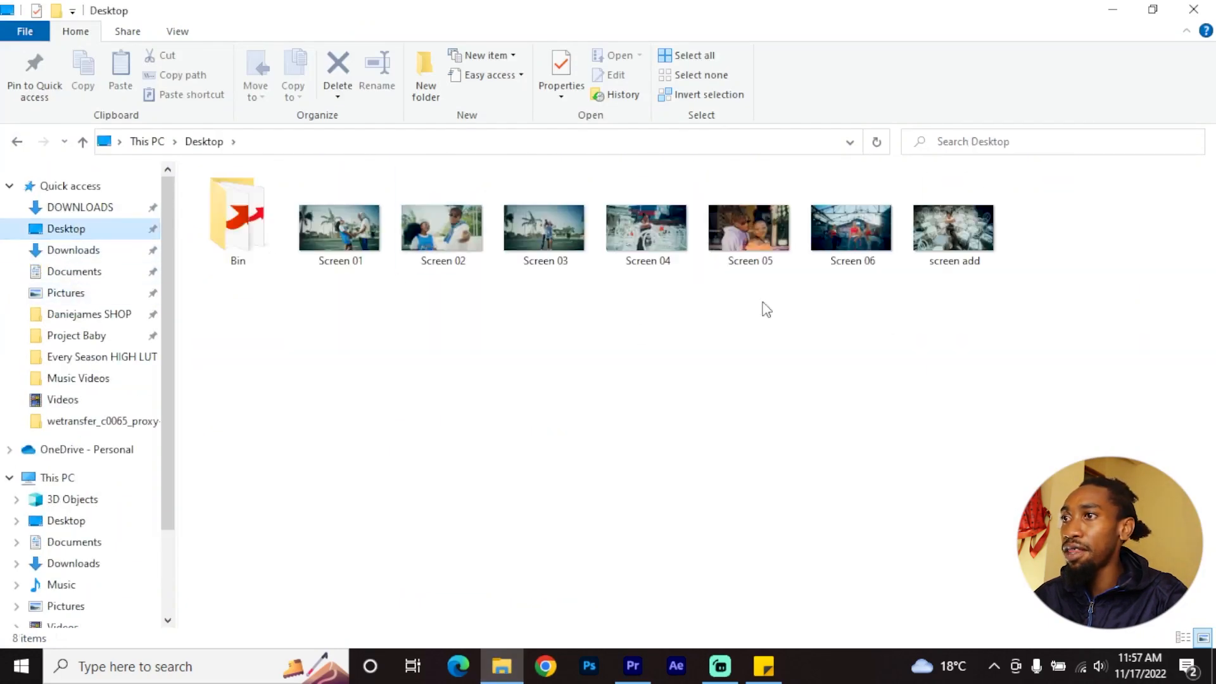
drag(998, 313, 480, 382)
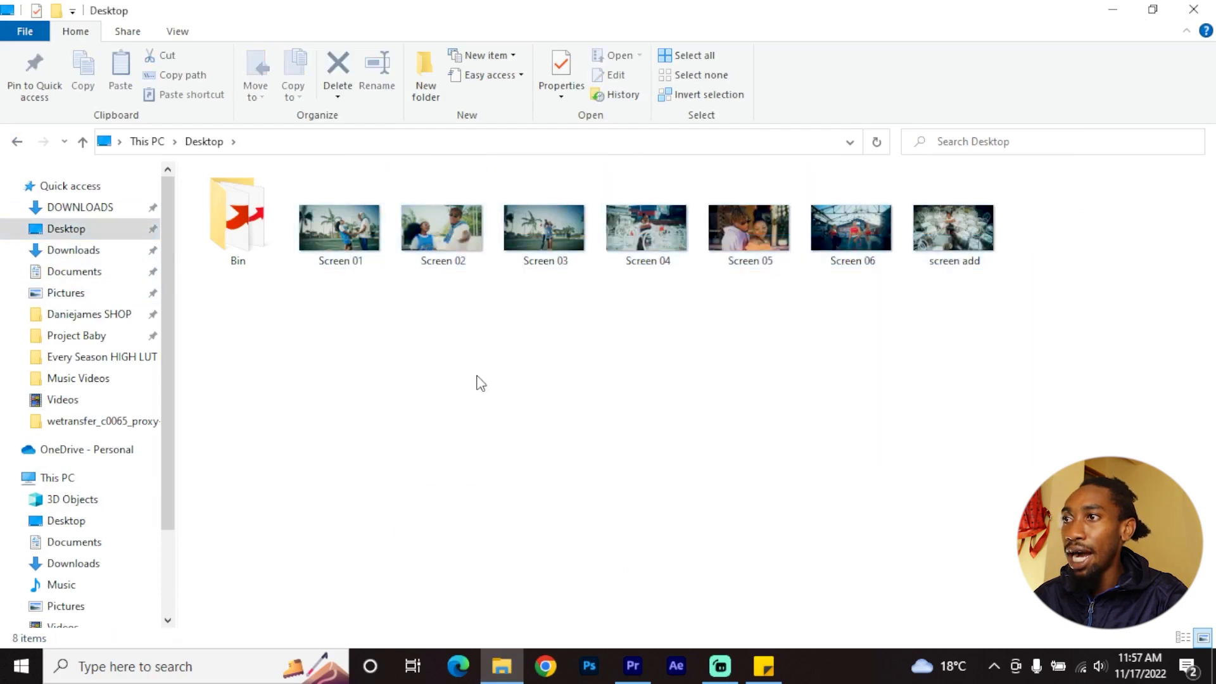
drag(1020, 334, 97, 295)
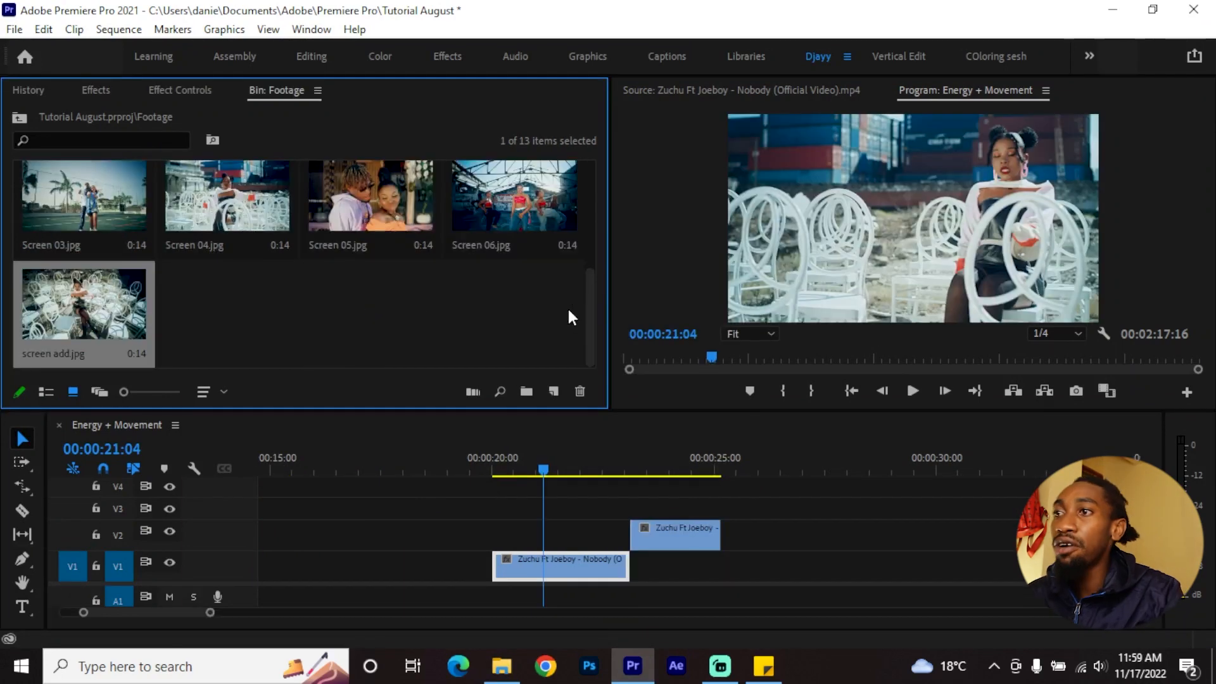
Step: Set the playhead to 00:00:21:15 and select screen add, Screen 05, Screen 01 and Screen 06 in the Footage bin
scroll(568, 306, up, 2)
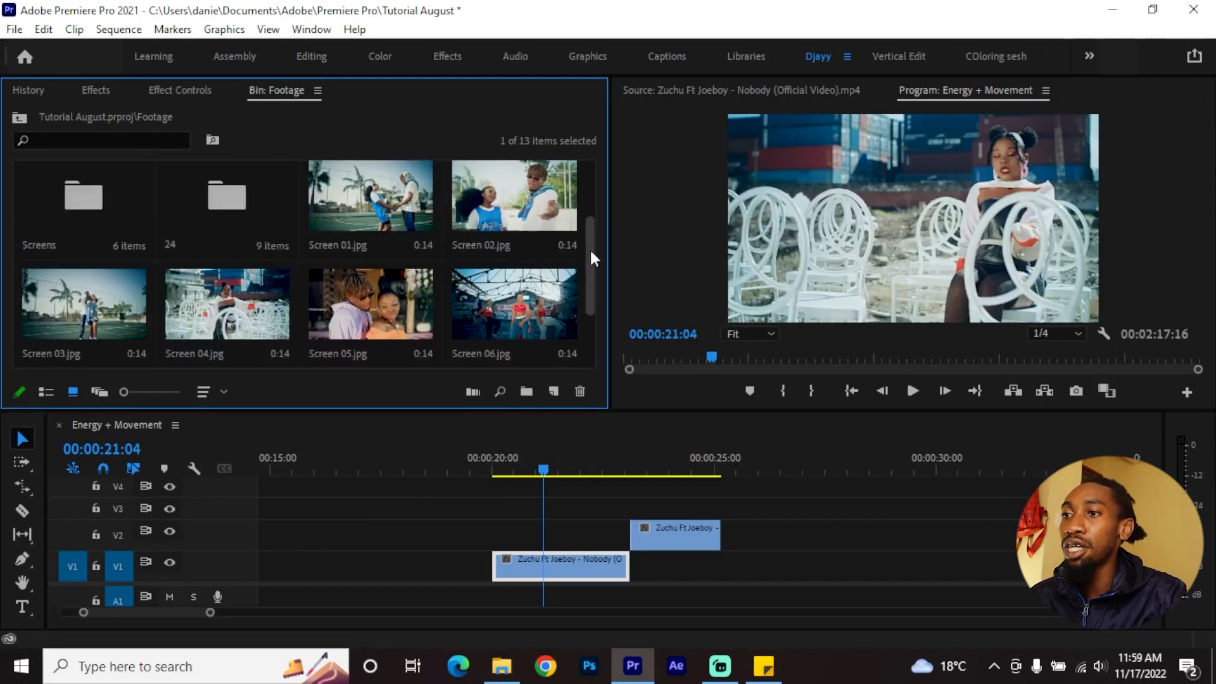
scroll(590, 253, down, 2)
click(564, 469)
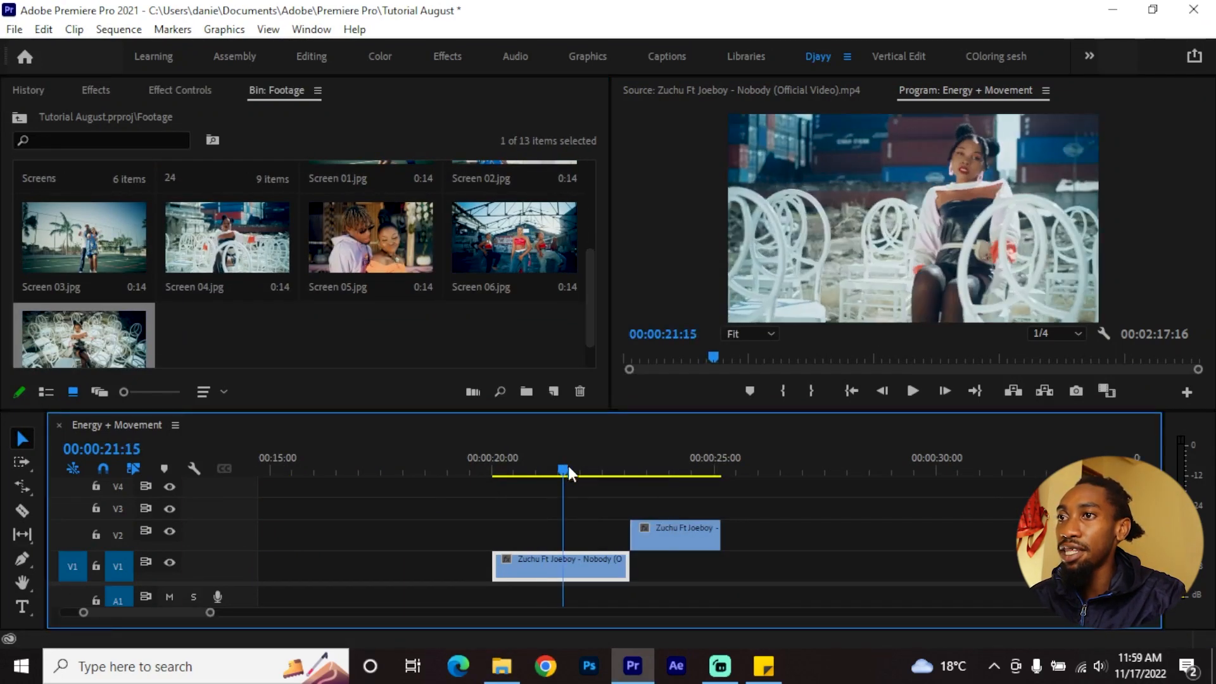
drag(591, 305, 590, 313)
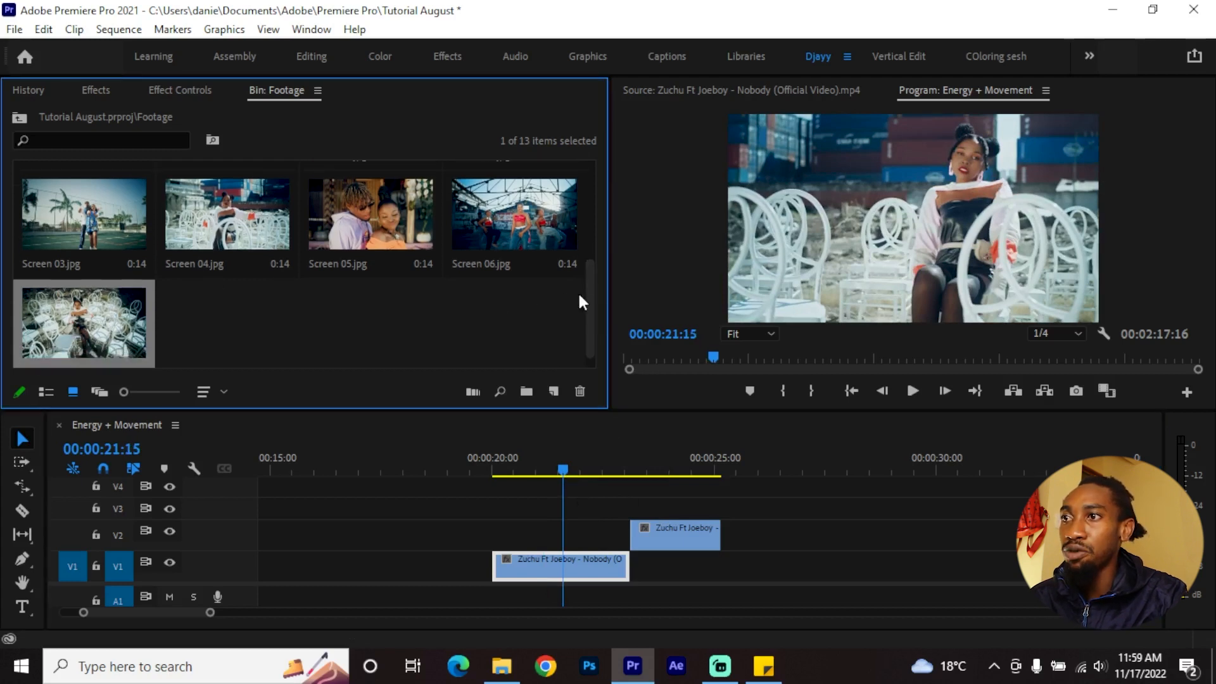
scroll(586, 273, up, 2)
ctrl+click(403, 264)
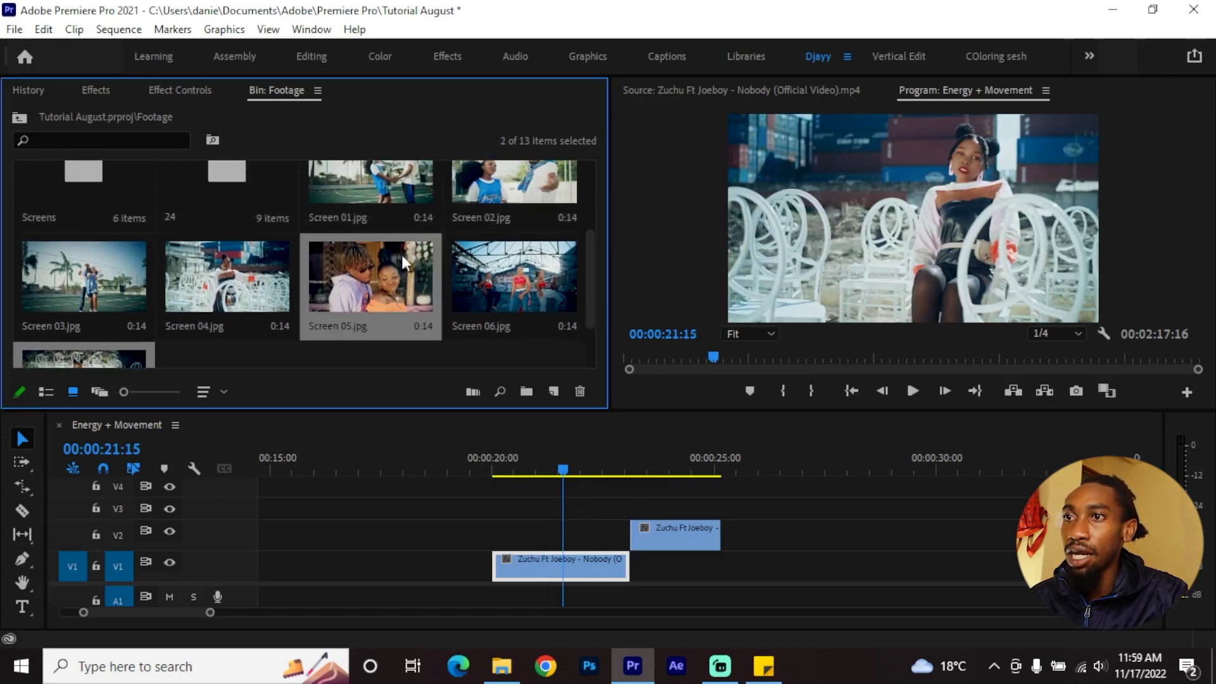
ctrl+click(366, 188)
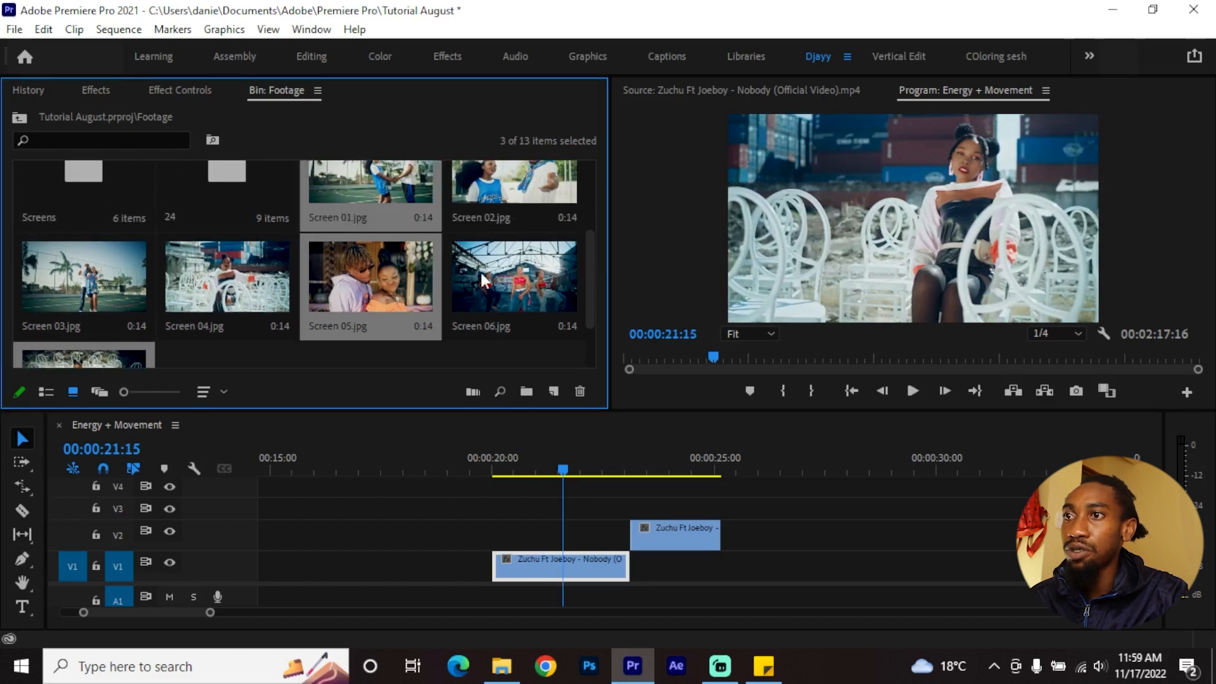
ctrl+click(506, 277)
Step: Place the four selected stills above the Zuchu clips and shorten the stacked ones to end at 00:00:21:20
drag(379, 318, 485, 489)
key(=)
key(shift+Right)
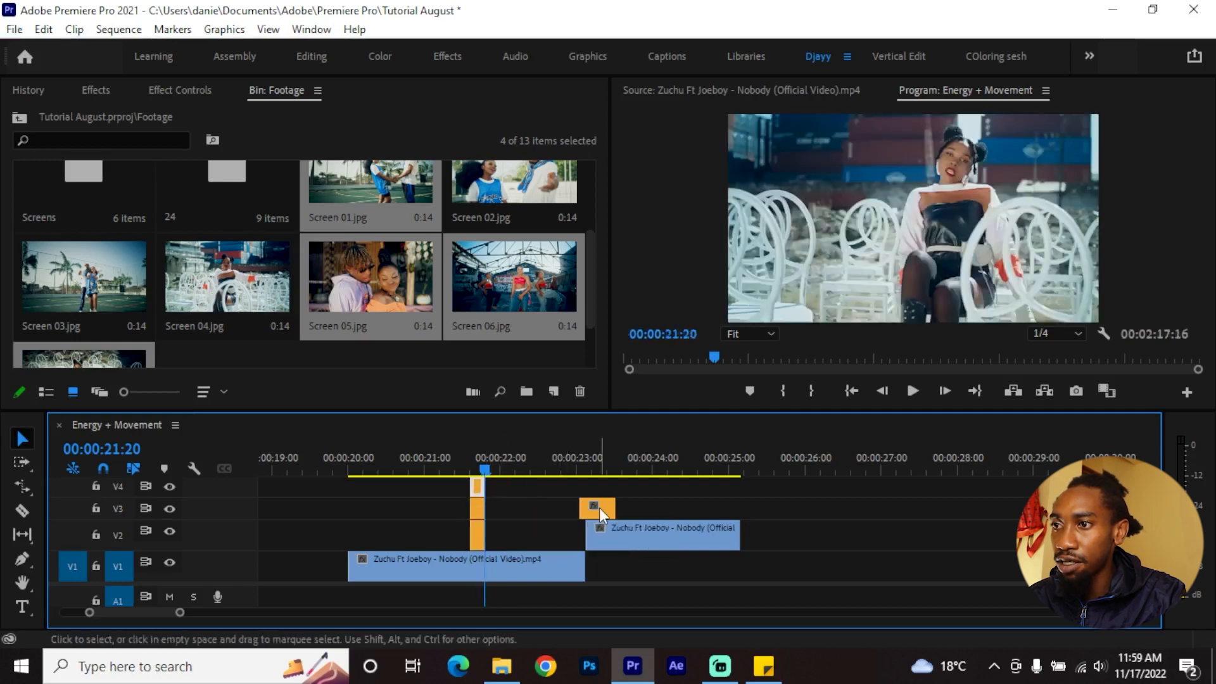
mouse_move(599, 507)
mouse_down()
mouse_move(517, 515)
mouse_move(600, 507)
mouse_up()
Step: Stagger the four short stills back to back, alternating between V2 and V3, right before the cut to the second Zuchu clip
scroll(492, 530, up, 3)
drag(466, 534, 559, 534)
drag(465, 511, 585, 510)
drag(462, 490, 608, 489)
drag(687, 510, 614, 534)
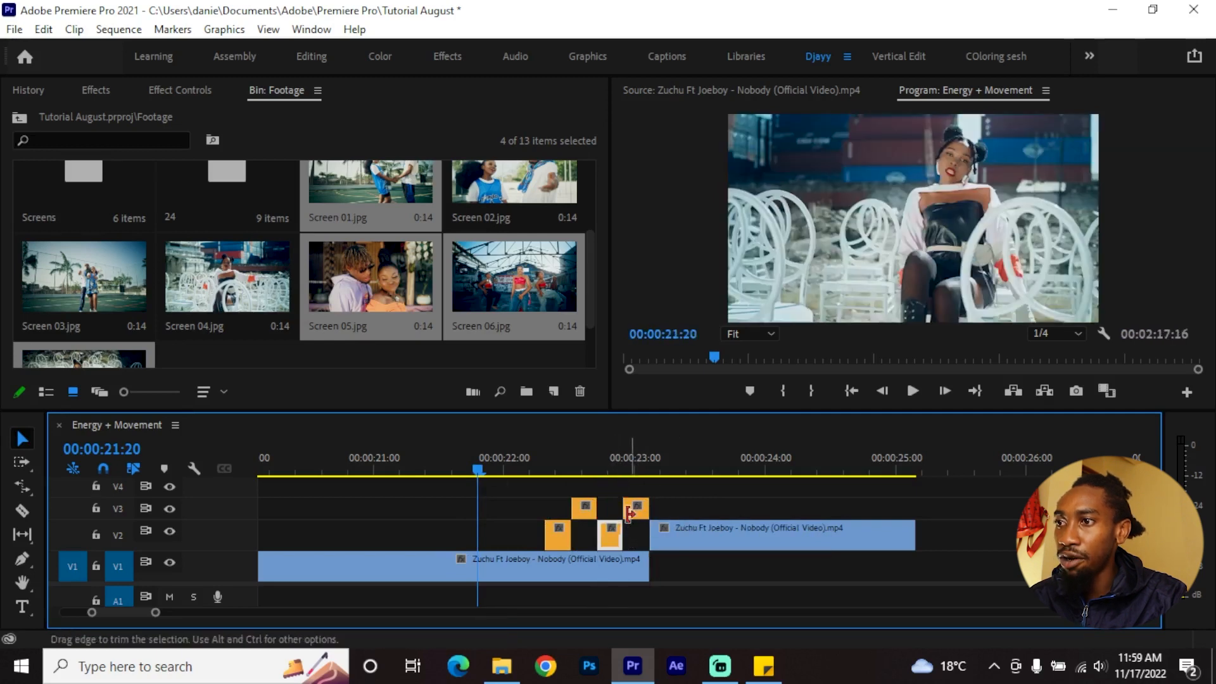
Step: Play back the staggered stills across the cut and examine the last still at 00:00:23:01
scroll(608, 537, down, 2)
click(490, 457)
key(space)
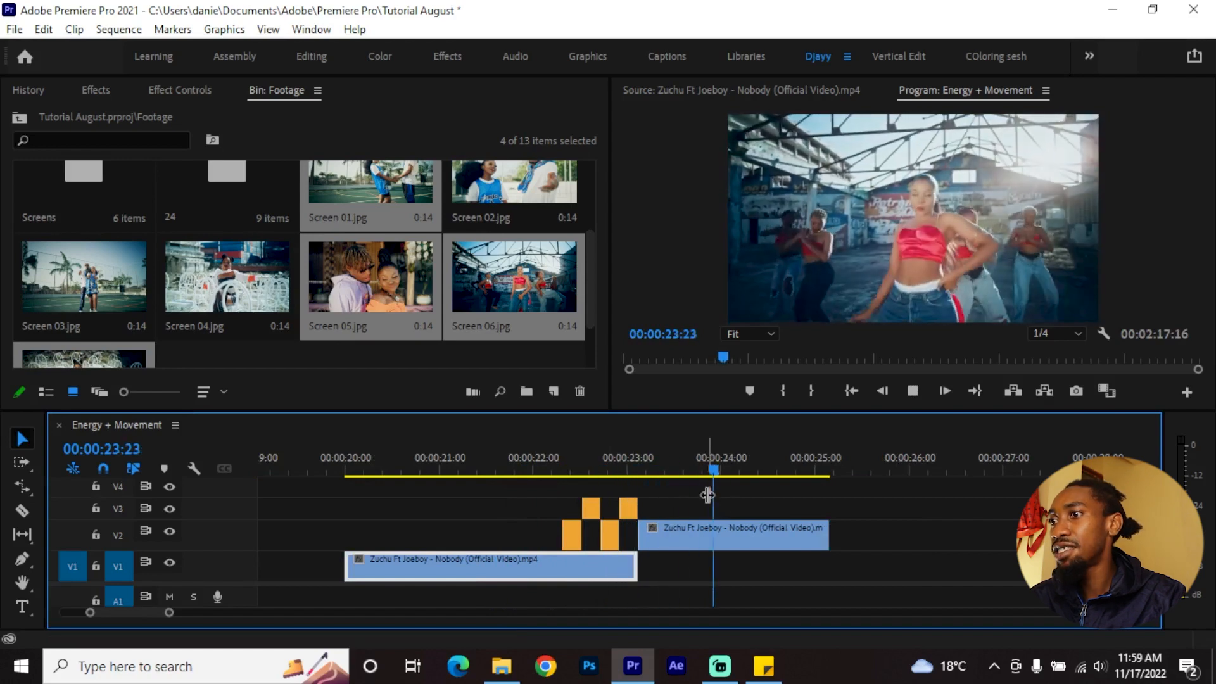
mouse_move(621, 454)
mouse_down()
mouse_move(645, 454)
mouse_move(627, 466)
mouse_up()
click(663, 534)
key(=)
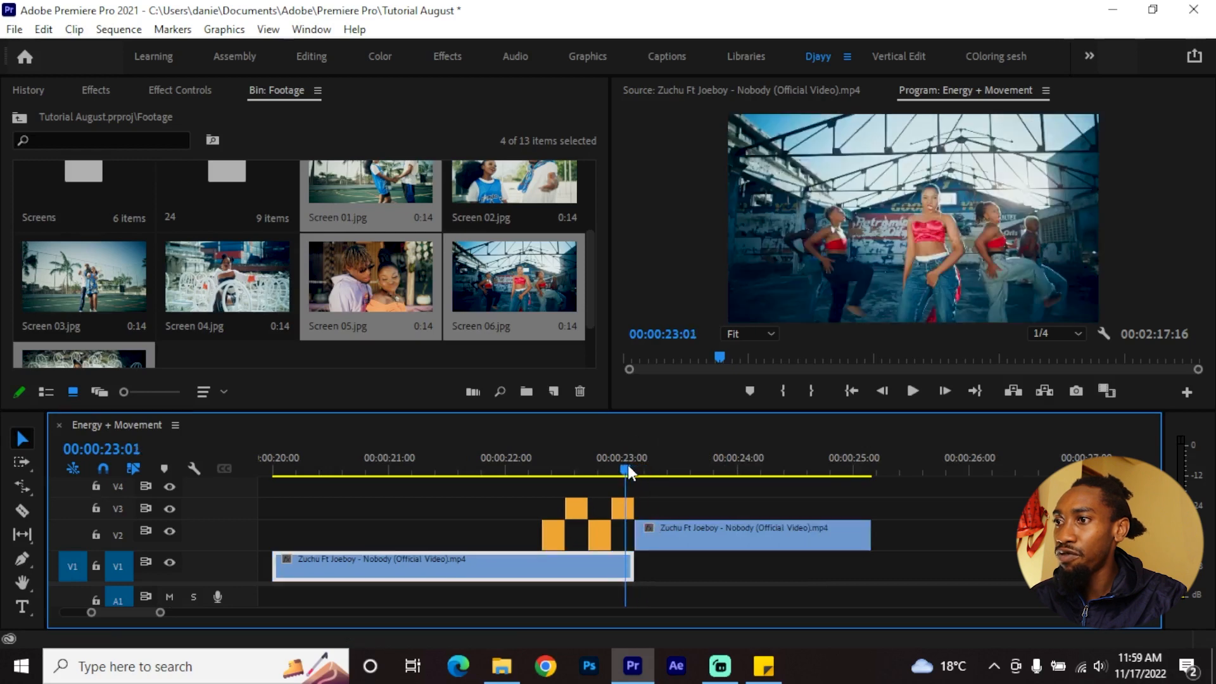
Step: Swap the order of the last two stills before the cut
drag(625, 512, 519, 513)
drag(593, 533, 618, 512)
drag(515, 509, 602, 526)
Step: Play the sequence from 00:00:21:05 to check the reordered stills
drag(609, 459, 413, 466)
click(619, 504)
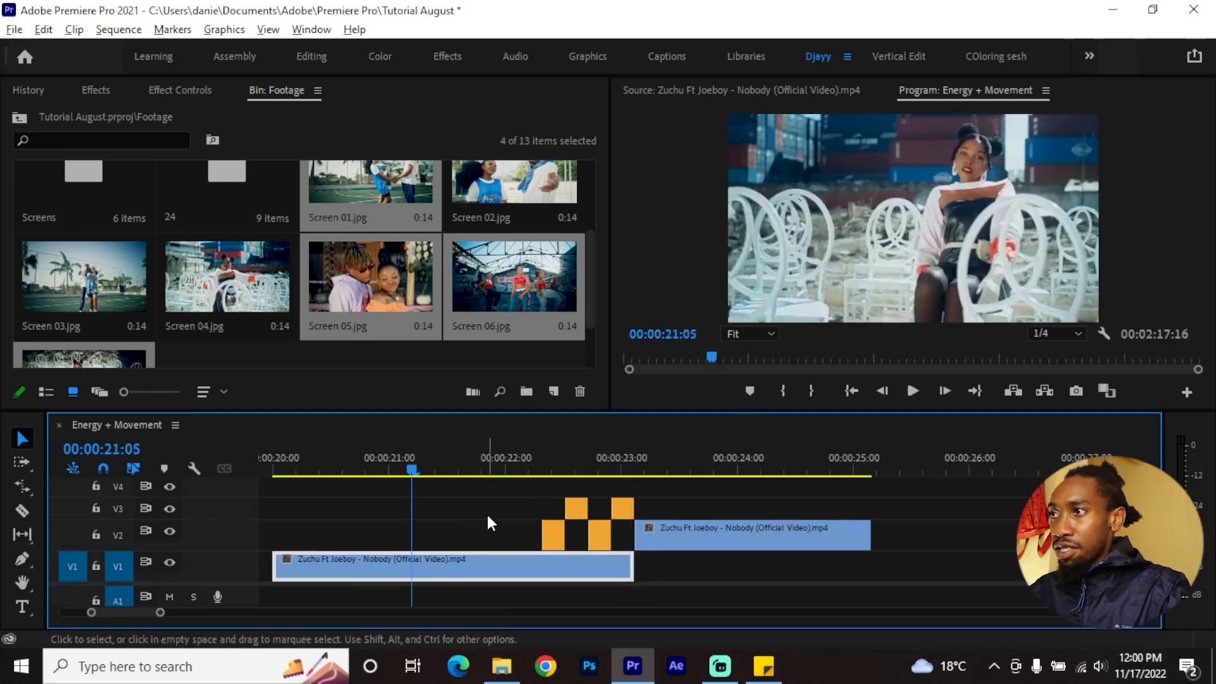
scroll(488, 511, down, 2)
key(space)
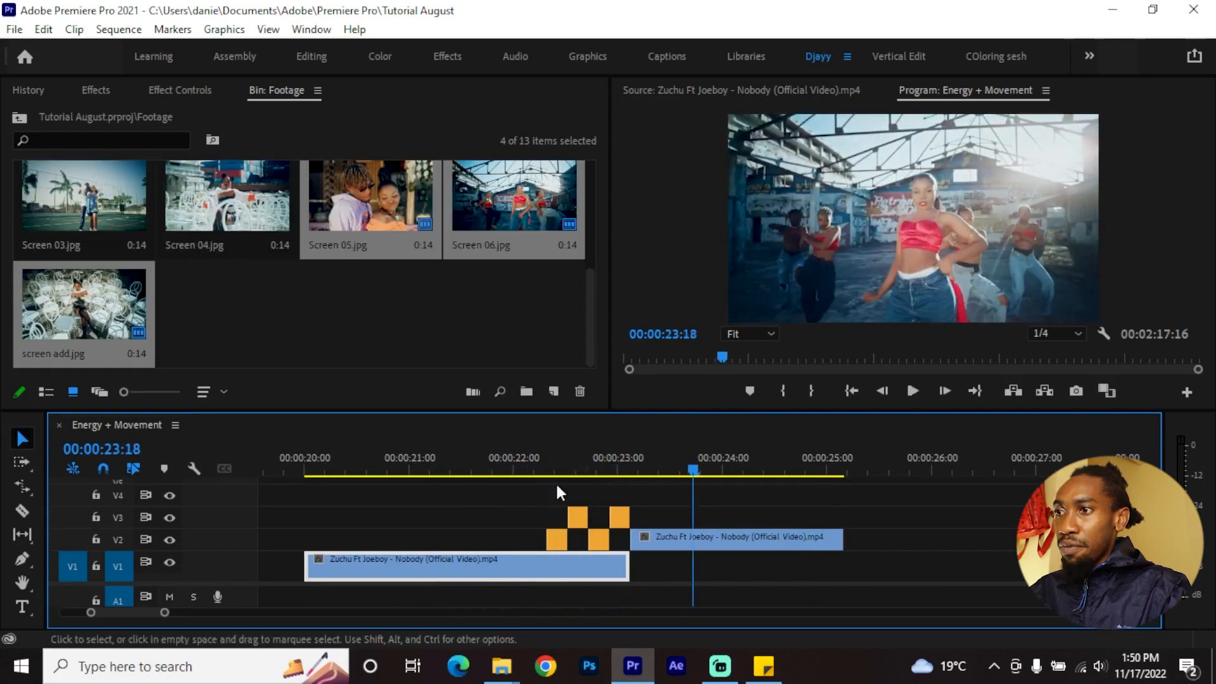
Step: Nest the four stills on V2 and V3 into one sequence, keeping the suggested name
drag(526, 489, 627, 546)
right_click(595, 537)
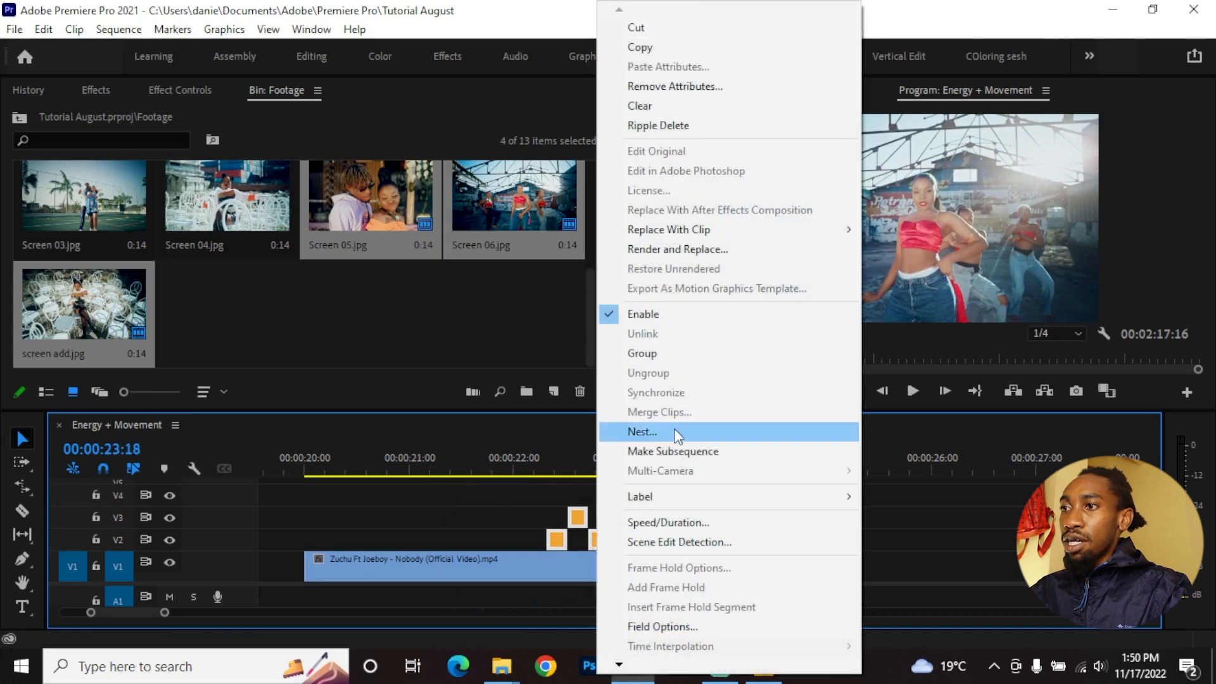
click(669, 429)
click(568, 350)
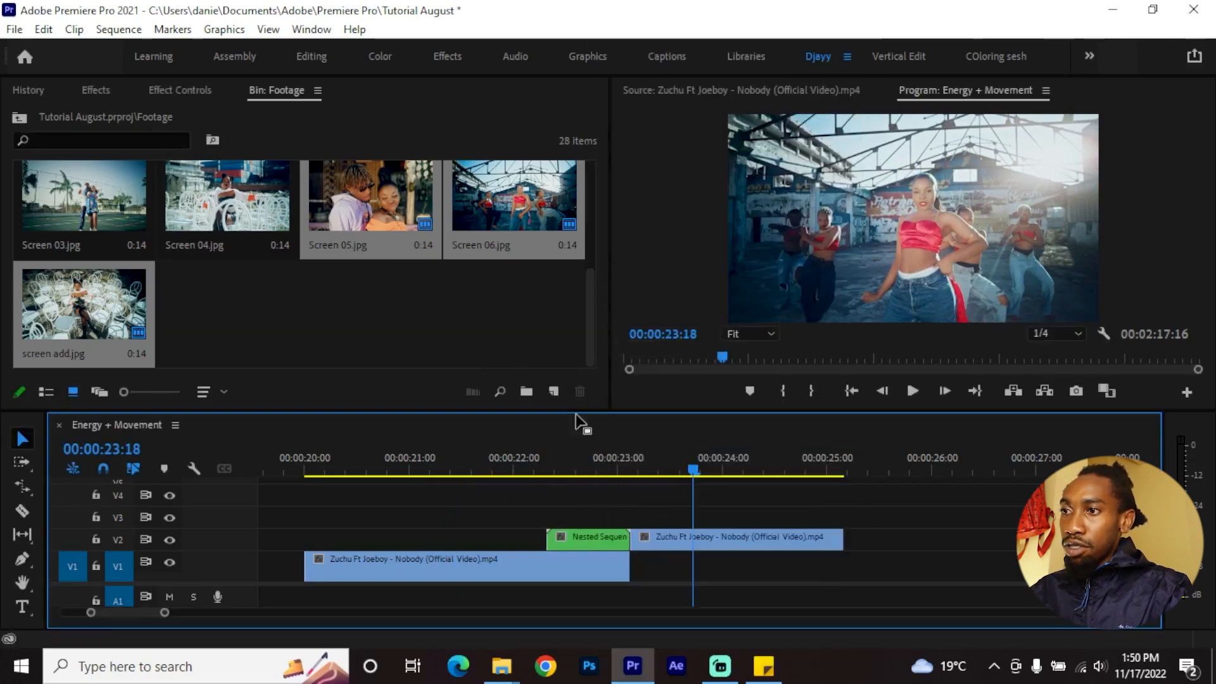
Step: Set the playhead to 00:00:22:09 and apply the Transform effect to the nested stills on V2
click(550, 466)
key(shift+5)
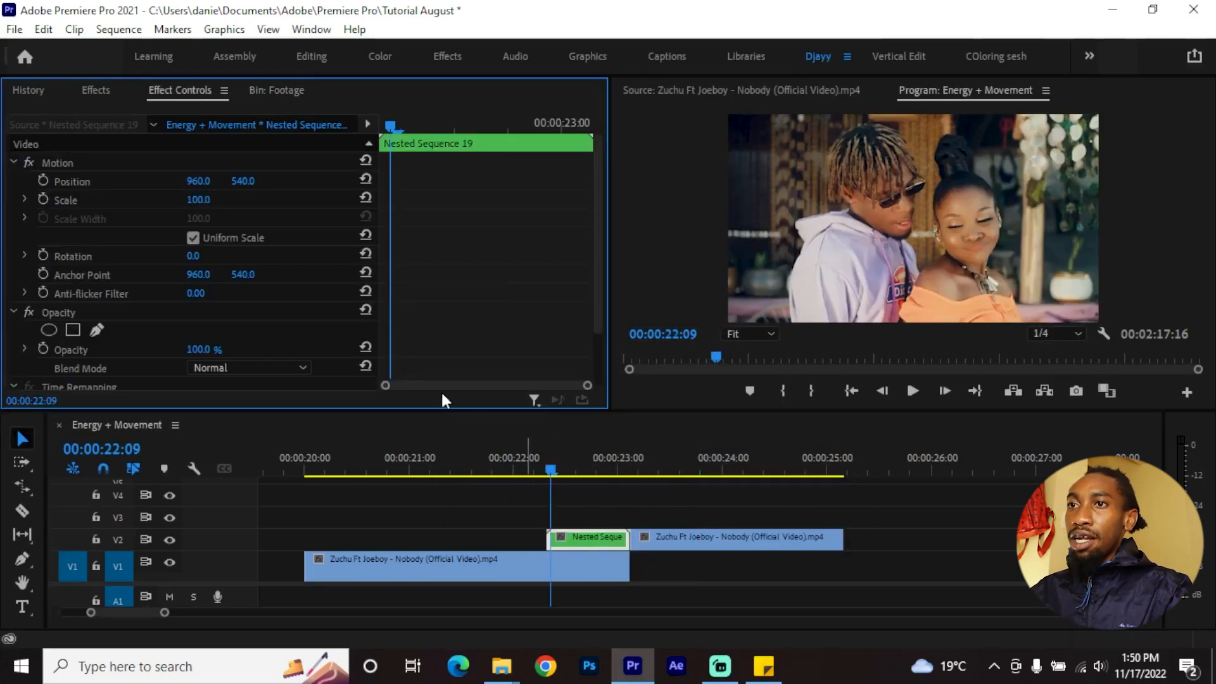
click(46, 196)
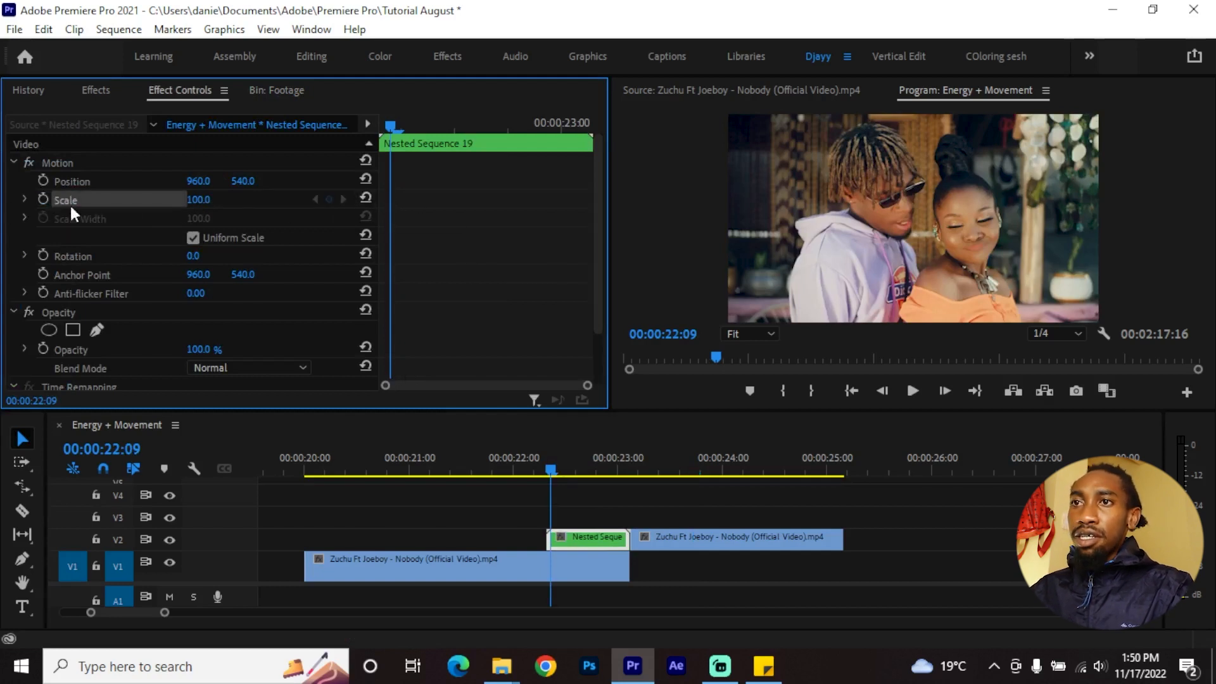
scroll(70, 203, down, 3)
click(86, 90)
drag(103, 114, 3, 114)
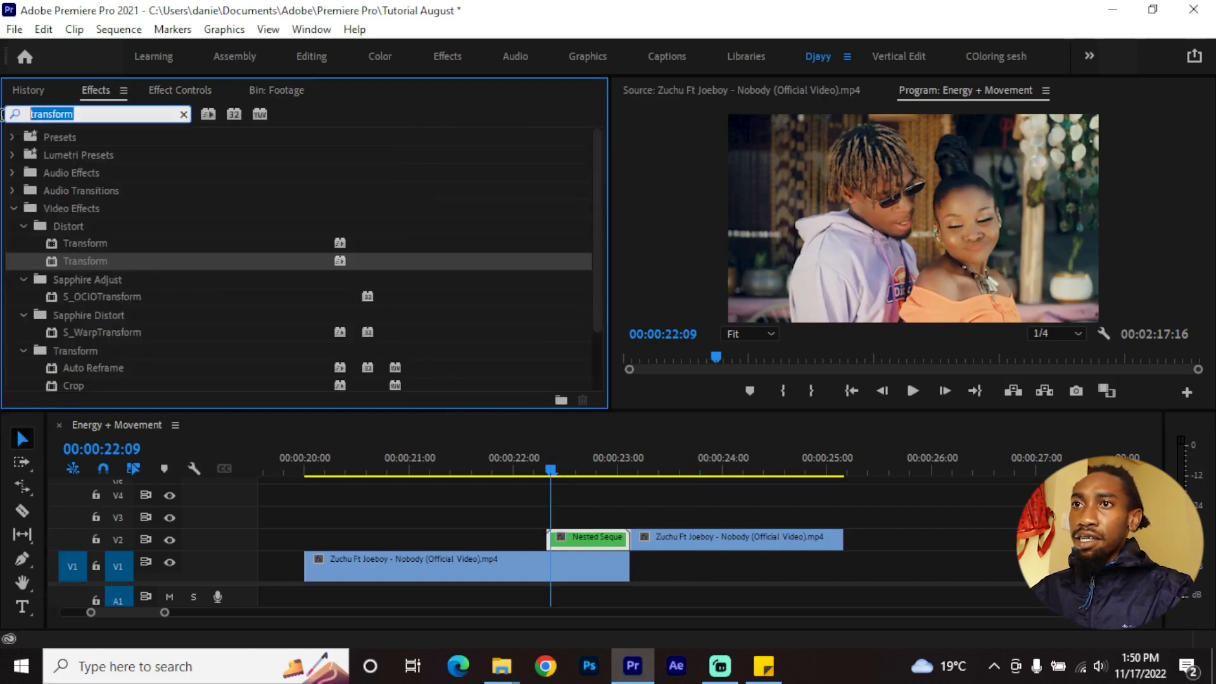
drag(90, 274, 582, 541)
Step: Keyframe the nested stills' Transform Scale from 100 at 00:00:22:09 to 118.1 at 00:00:23:02
scroll(465, 327, down, 5)
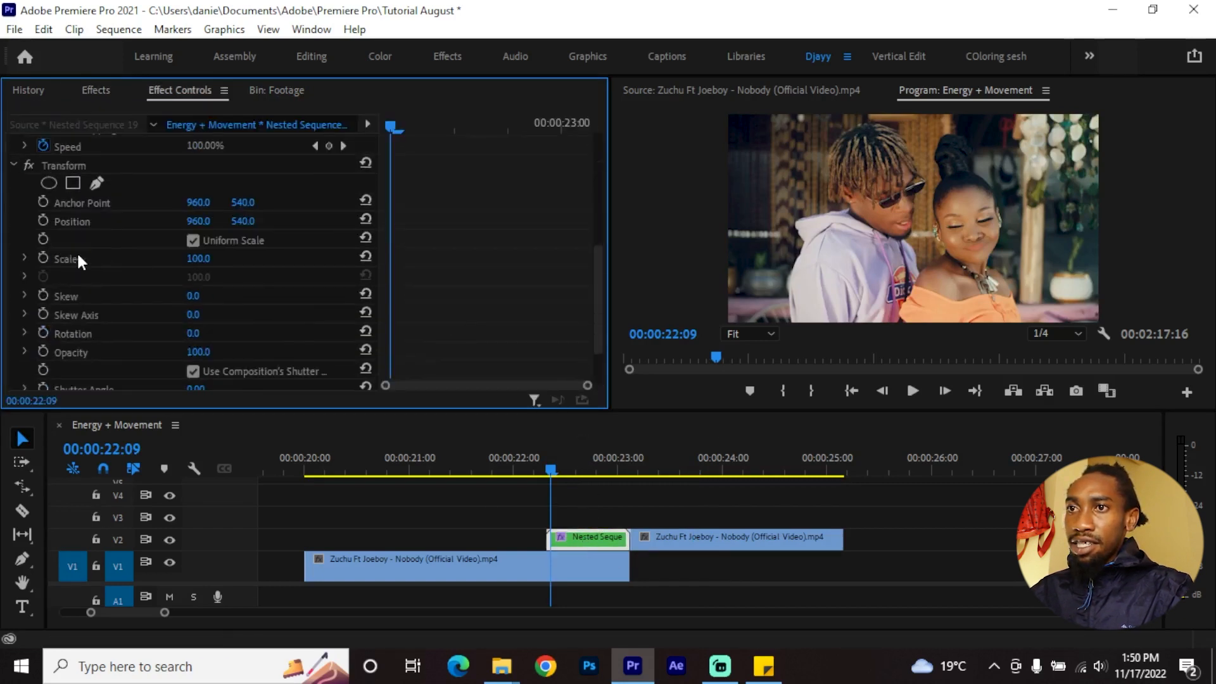
click(26, 258)
click(43, 257)
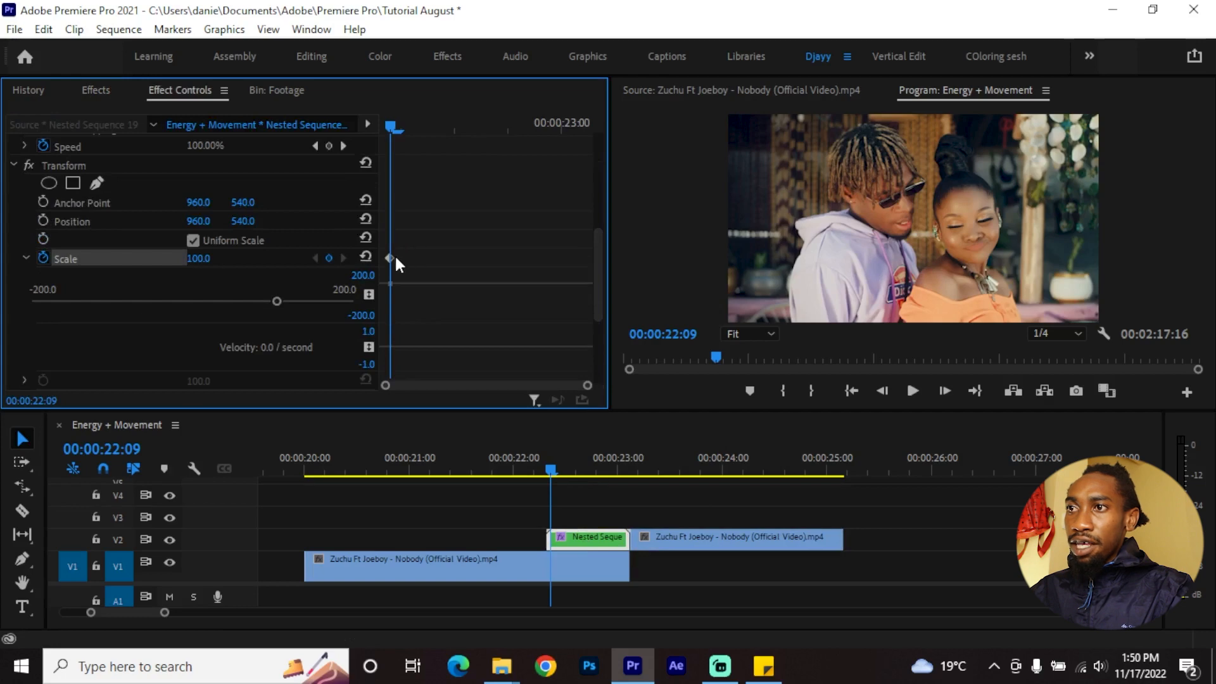
drag(391, 124, 579, 128)
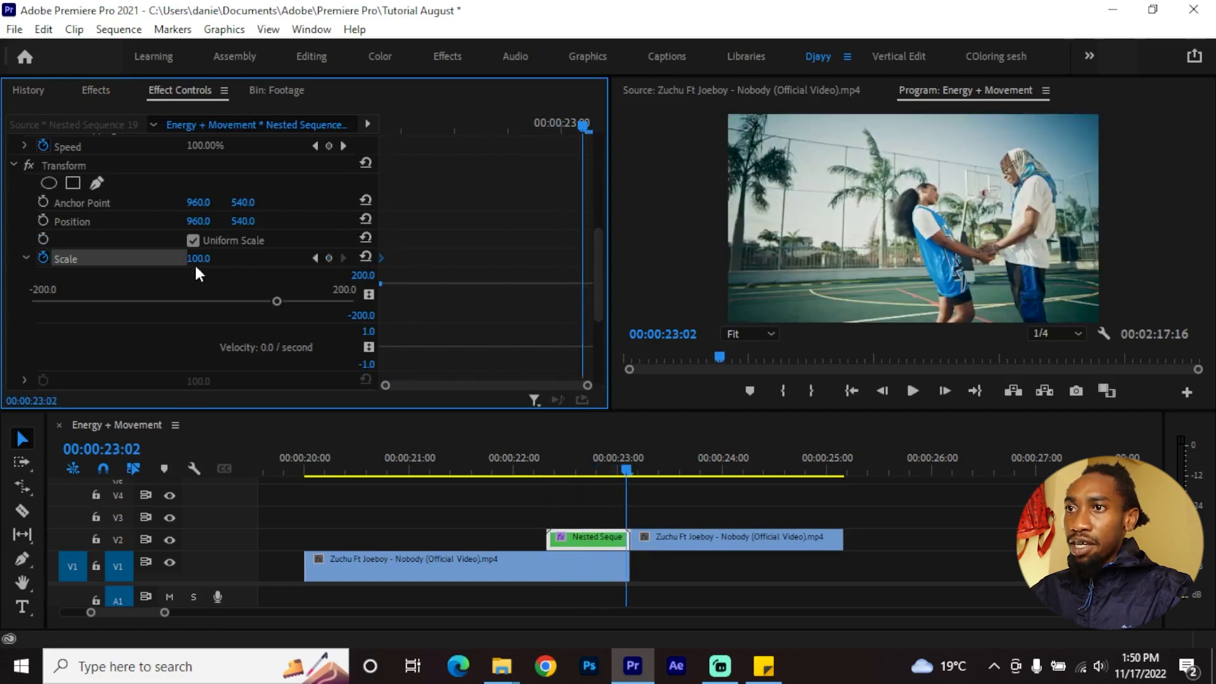
drag(195, 266, 208, 265)
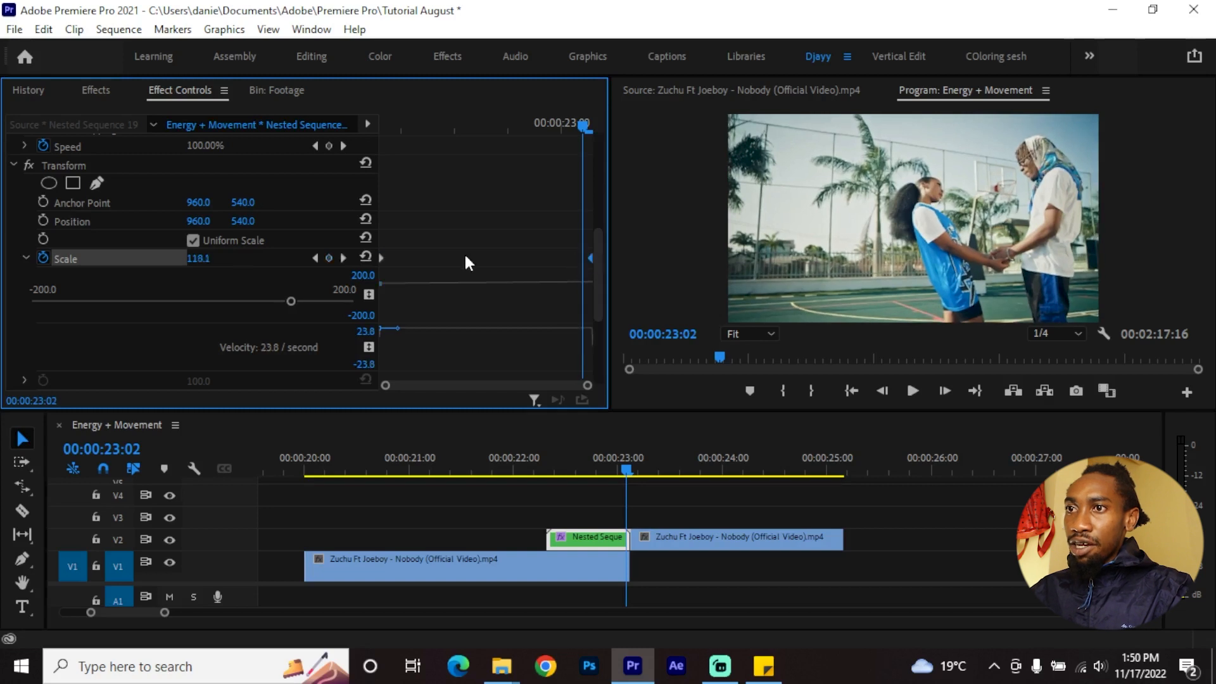
scroll(466, 272, down, 4)
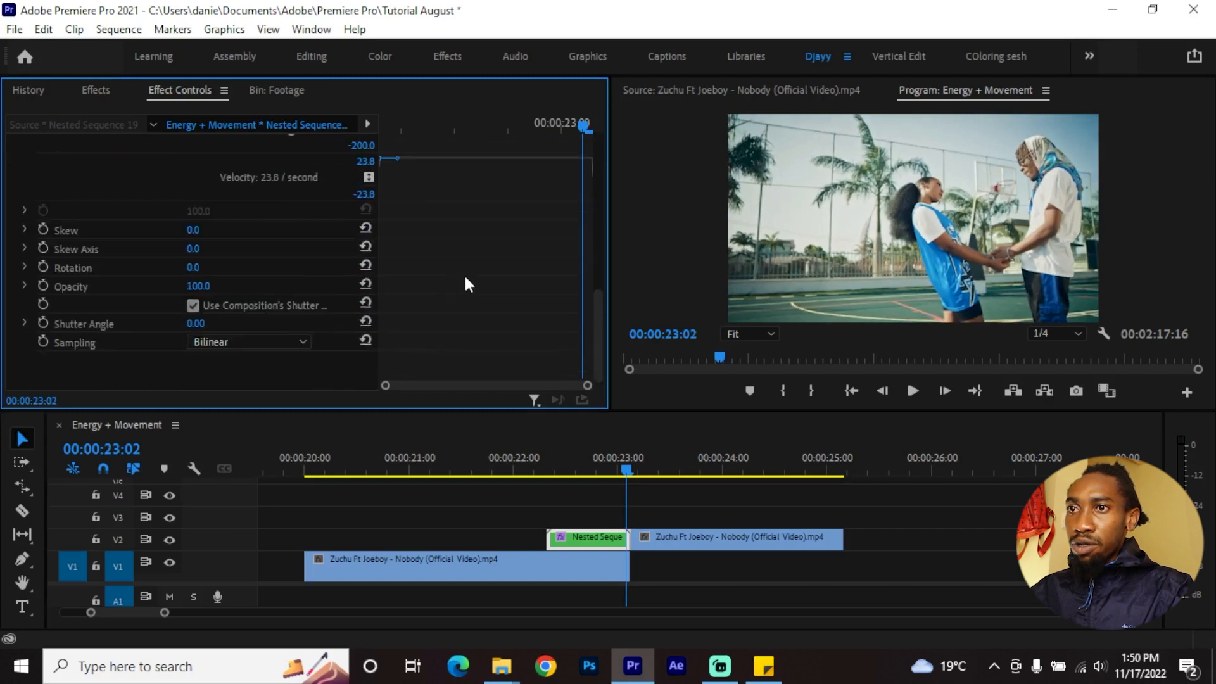
Step: Set the Shutter Angle of the nested stills' Transform effect to 180
click(191, 323)
text(180)
key(Return)
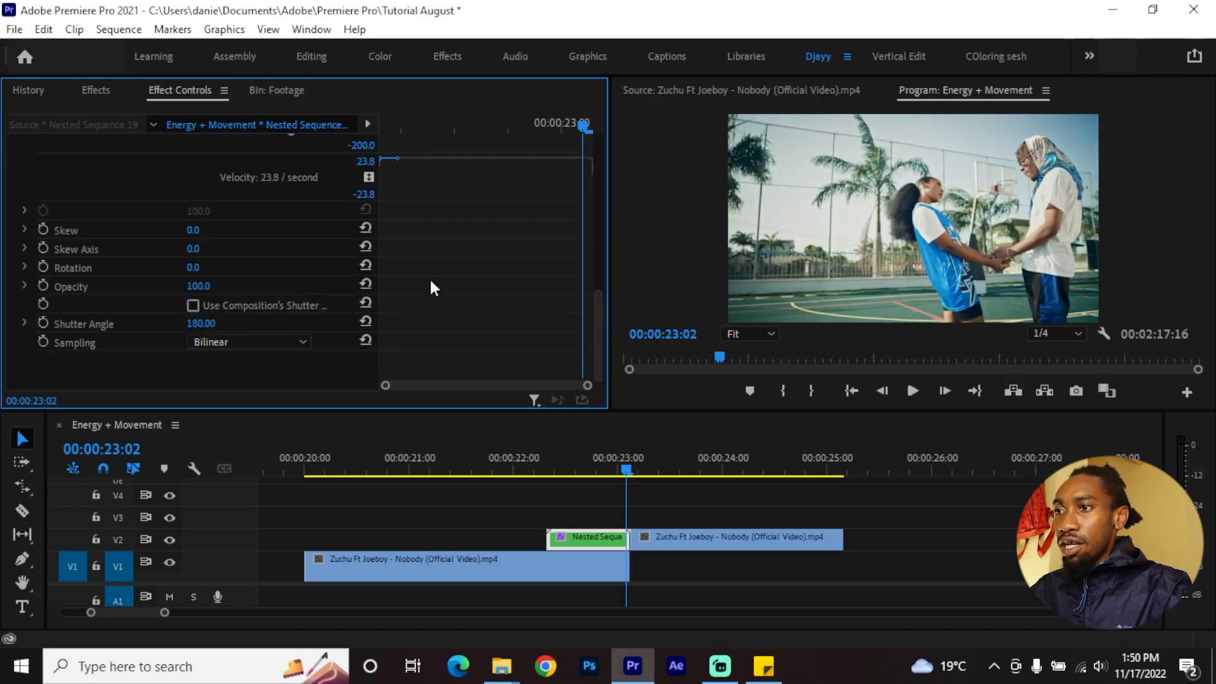
Step: Play the sequence around 00:00:22:00 to check the blurred scaling of the nested stills
click(461, 459)
key(space)
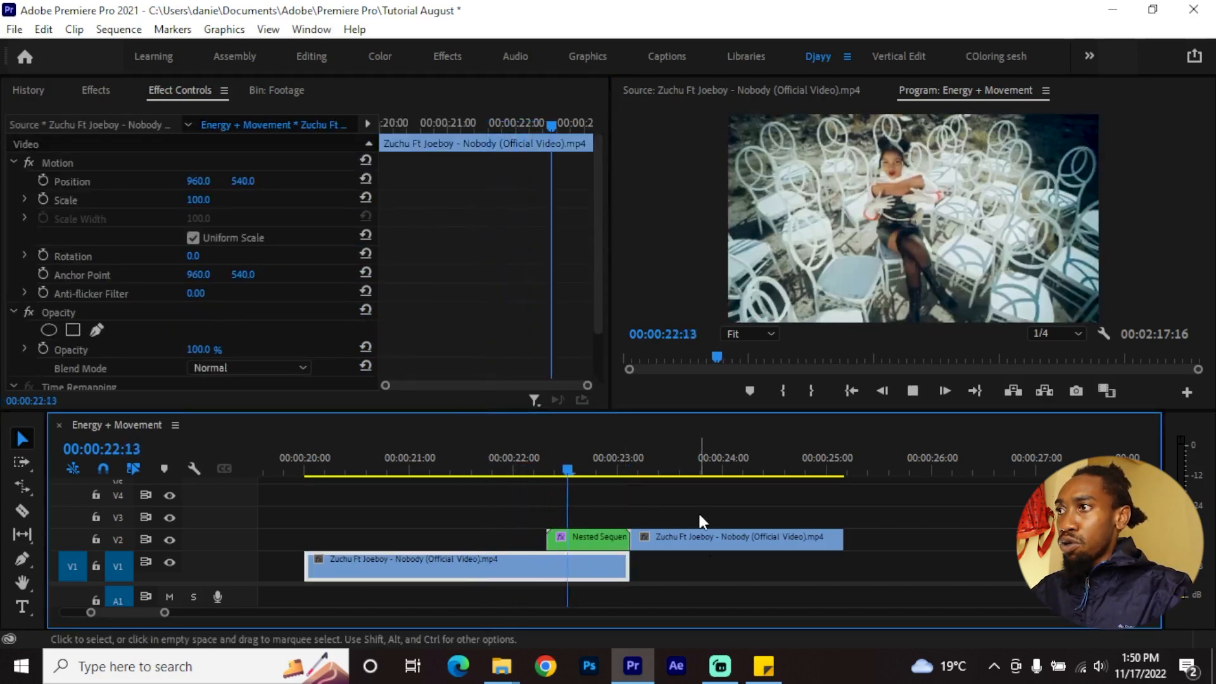
click(516, 469)
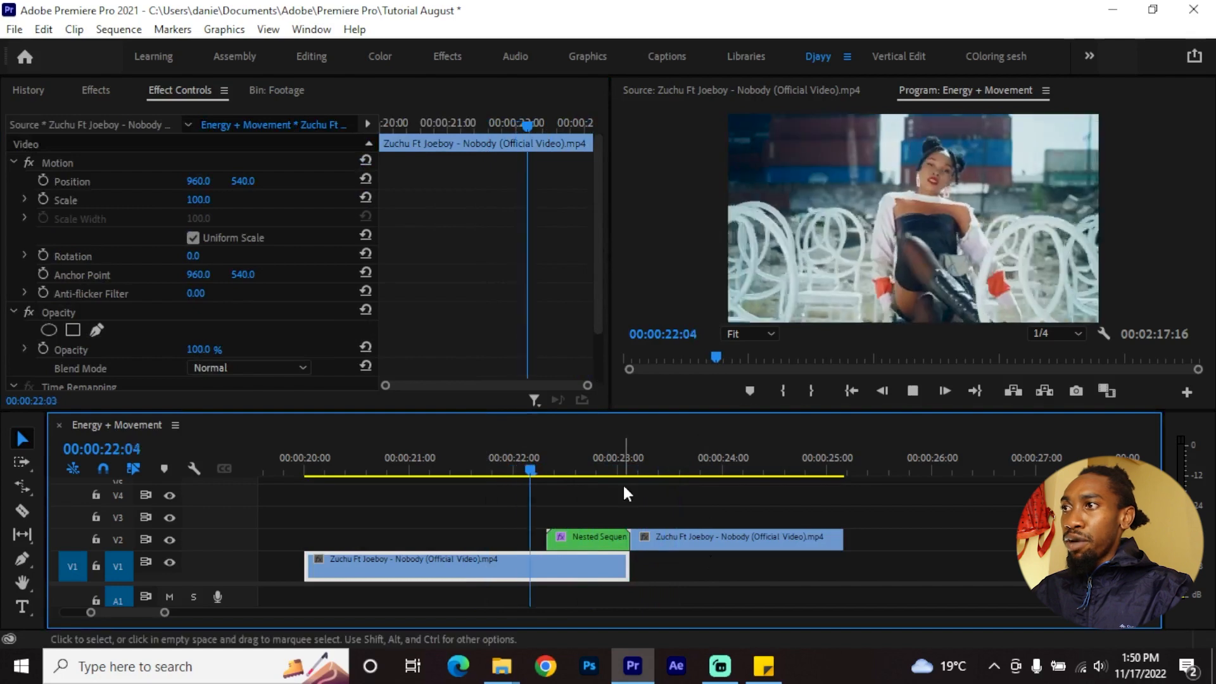
key(space)
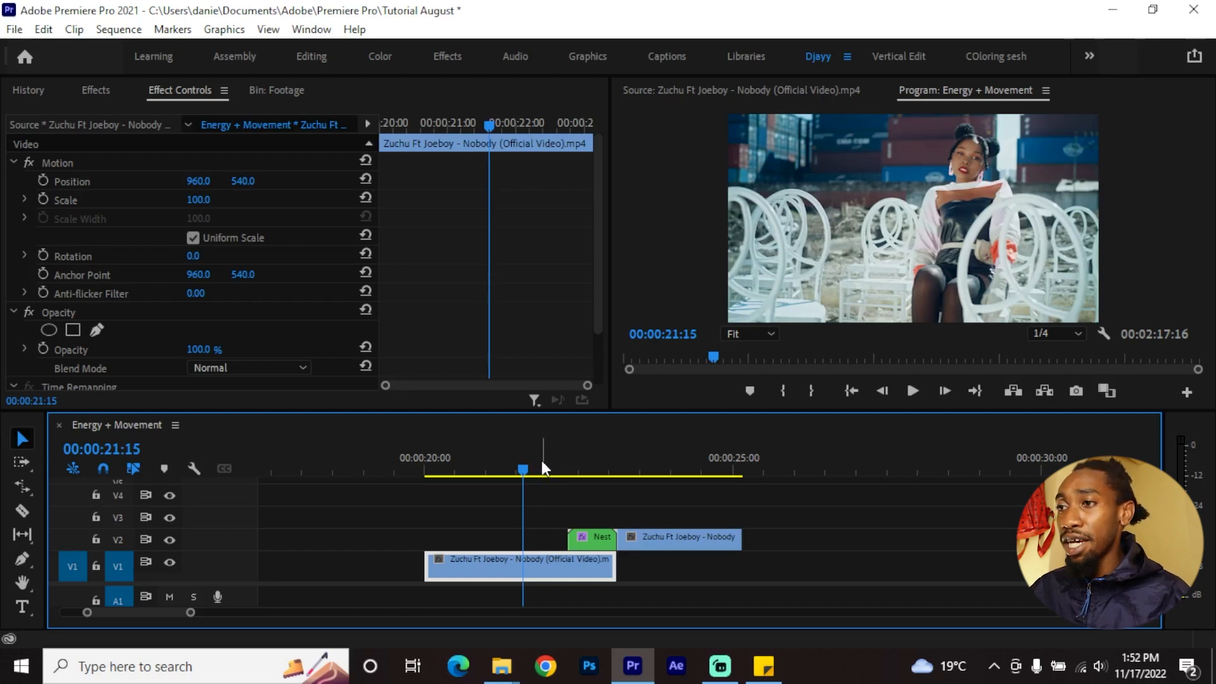
click(514, 468)
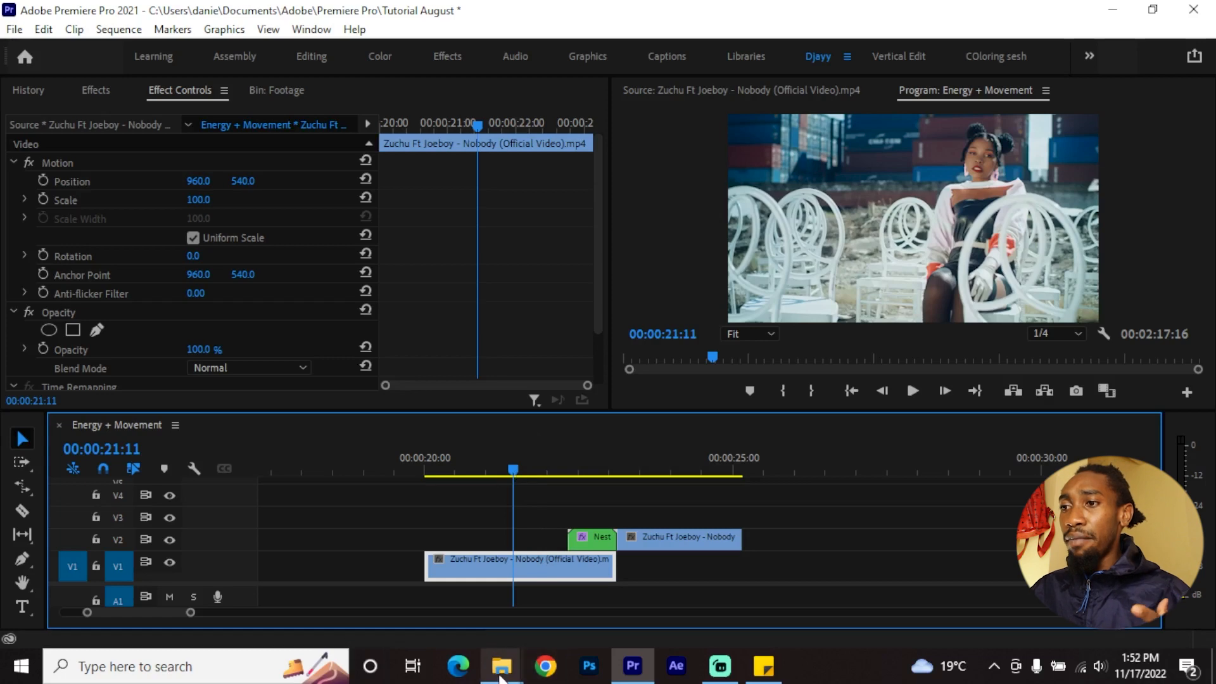
Step: Switch to the Downloads folder in File Explorer and view the torn-paper cut-out images 001 to 004
mouse_move(502, 666)
click(416, 584)
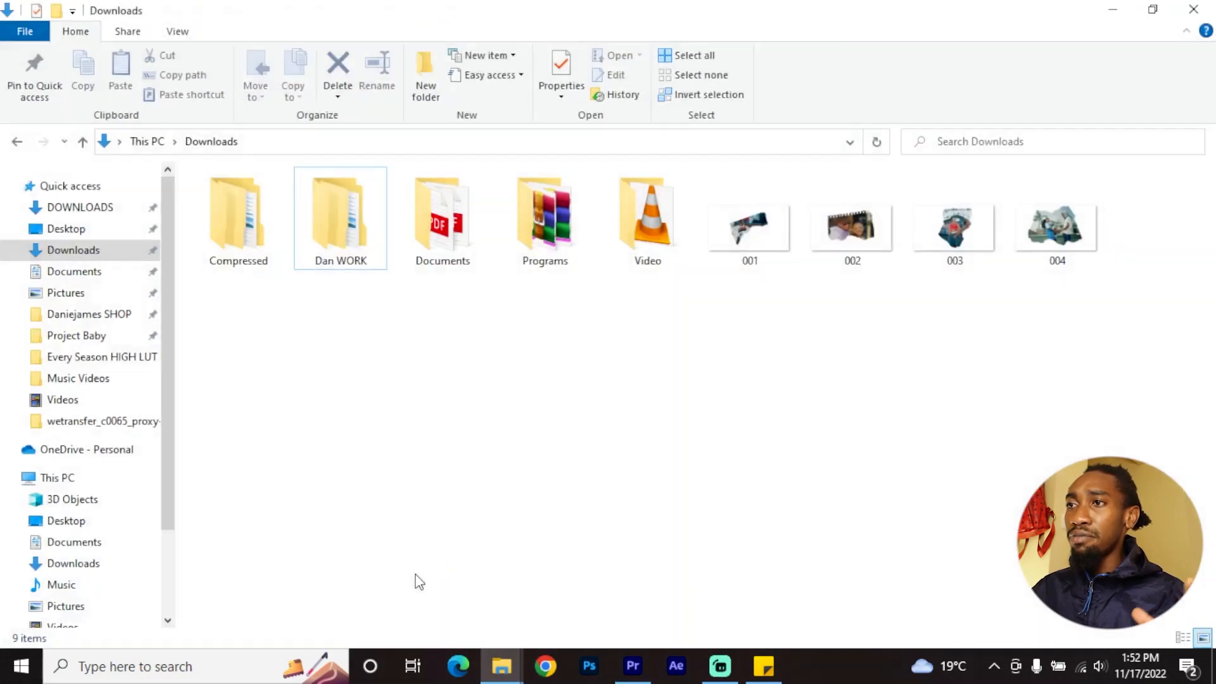
double_click(739, 252)
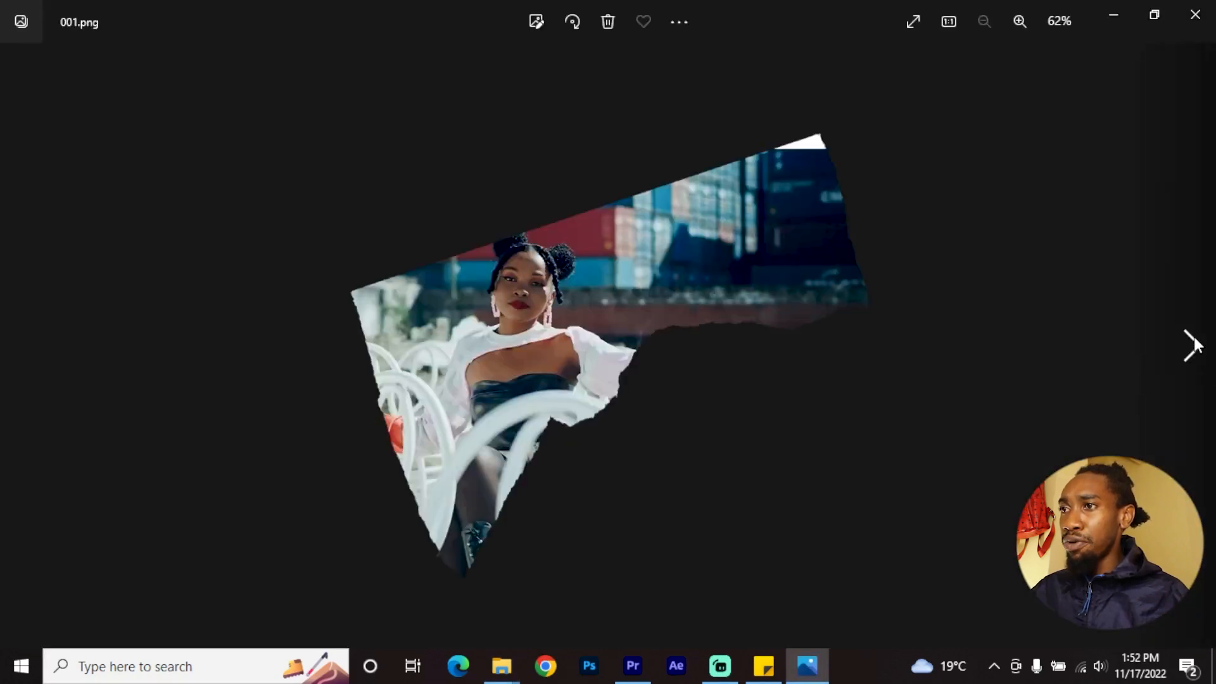
click(1193, 342)
click(1193, 344)
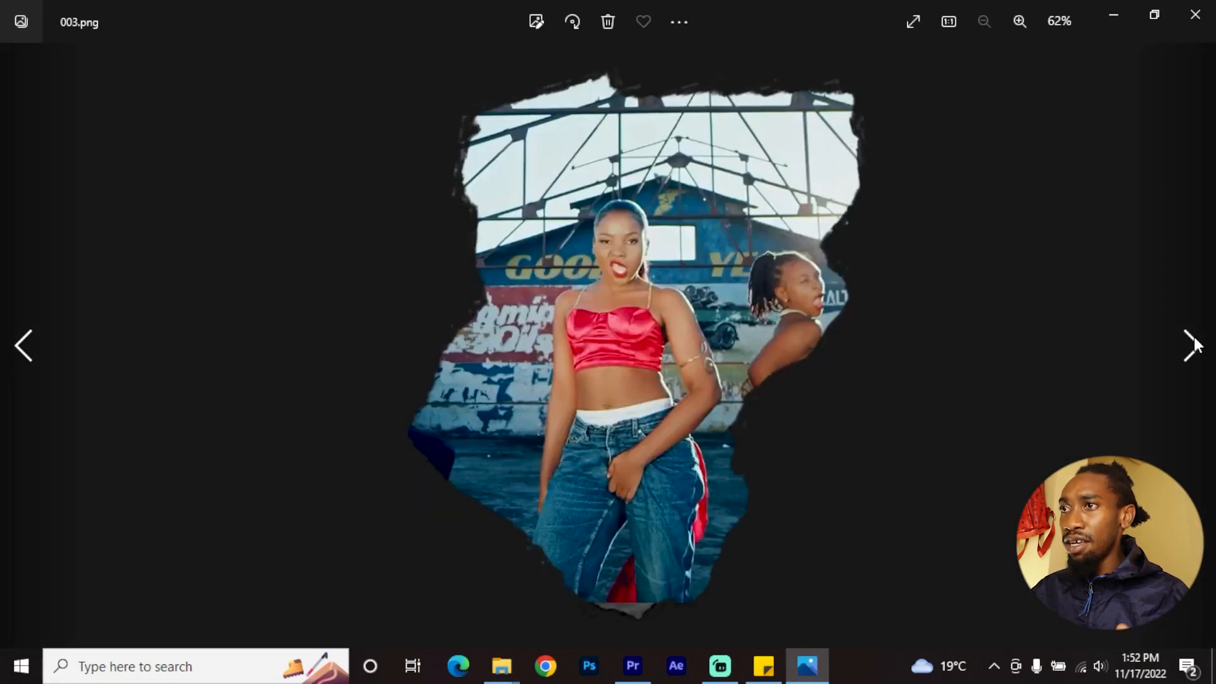
click(1193, 344)
click(3, 371)
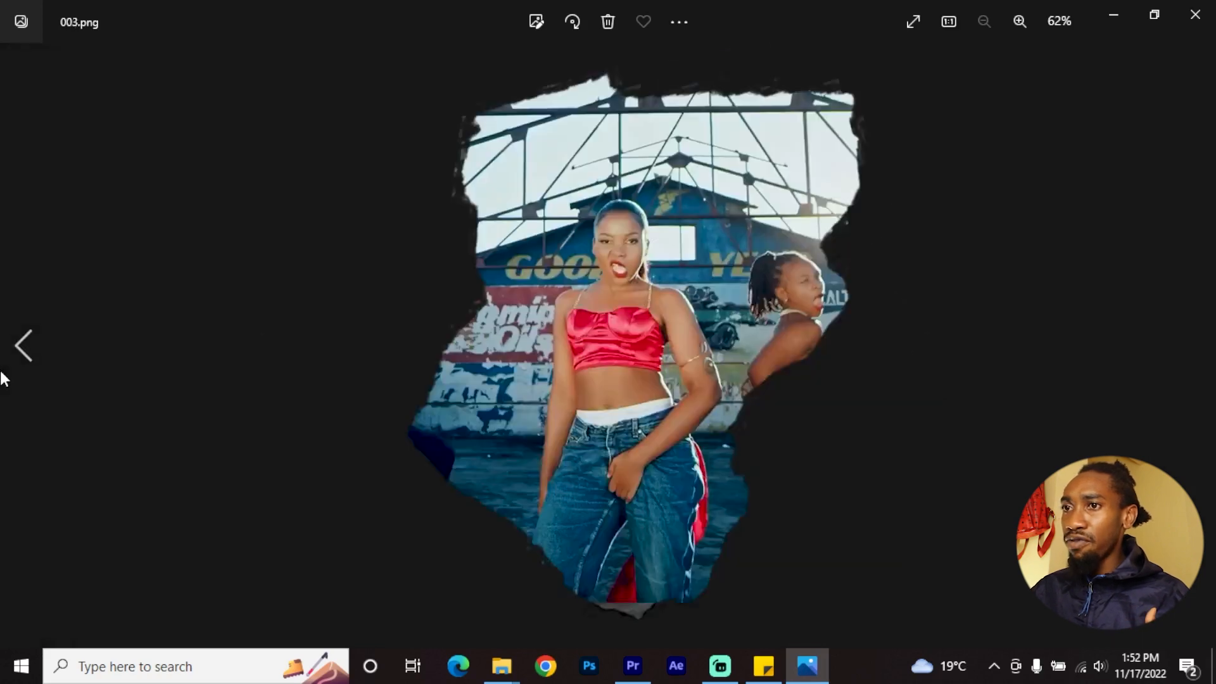
click(3, 370)
click(3, 366)
double_click(159, 346)
double_click(1010, 331)
click(1213, 335)
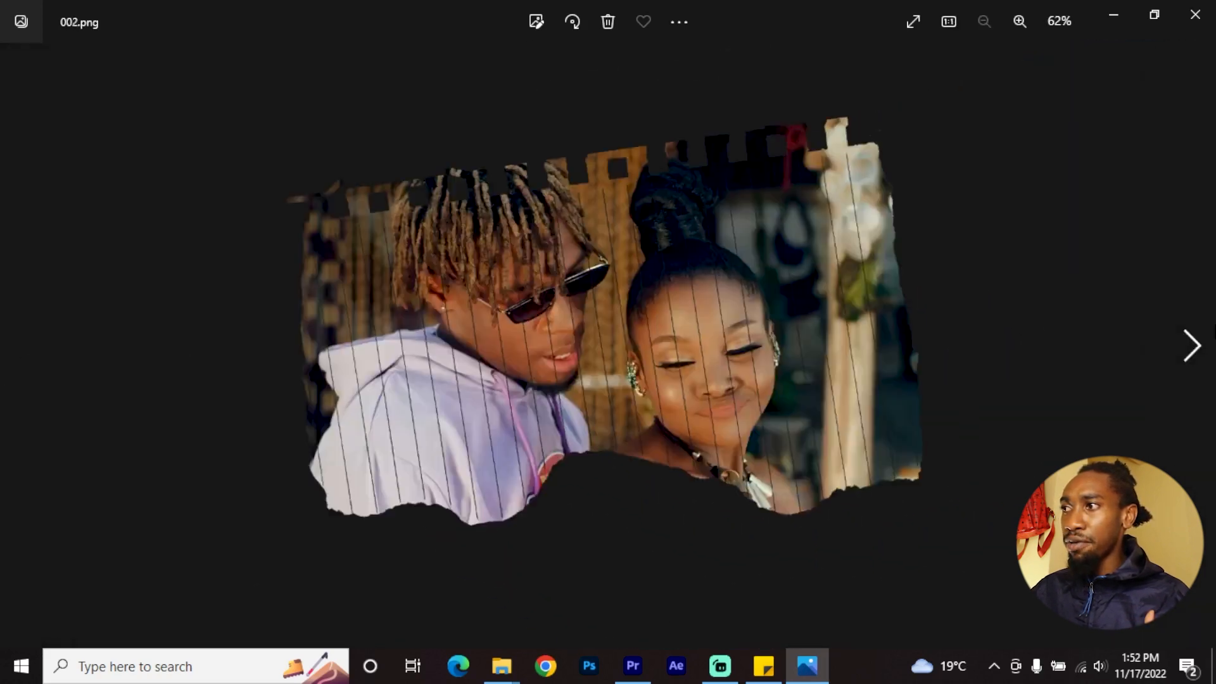
click(1213, 336)
click(1214, 335)
click(1195, 15)
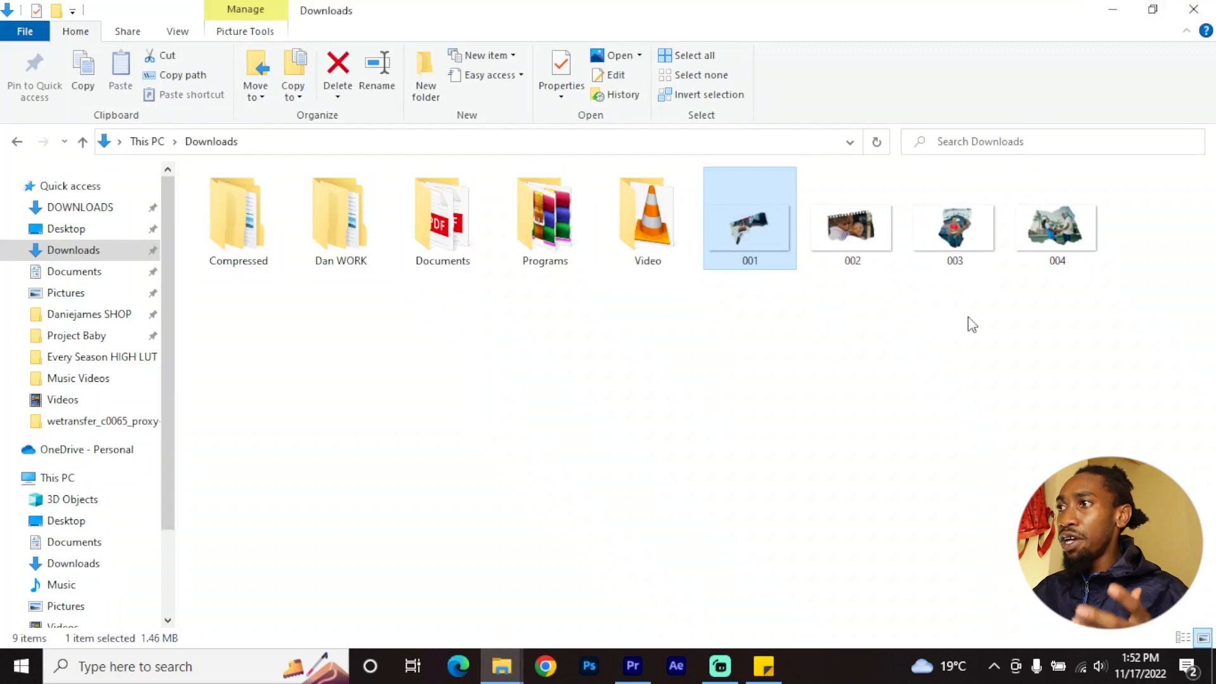
Step: Add cut-out images 001 to 004 from Downloads to V2 in Premiere Pro, back to back near 00:00:26:00
drag(1090, 316, 753, 218)
drag(753, 218, 817, 529)
drag(787, 472, 813, 476)
key(=)
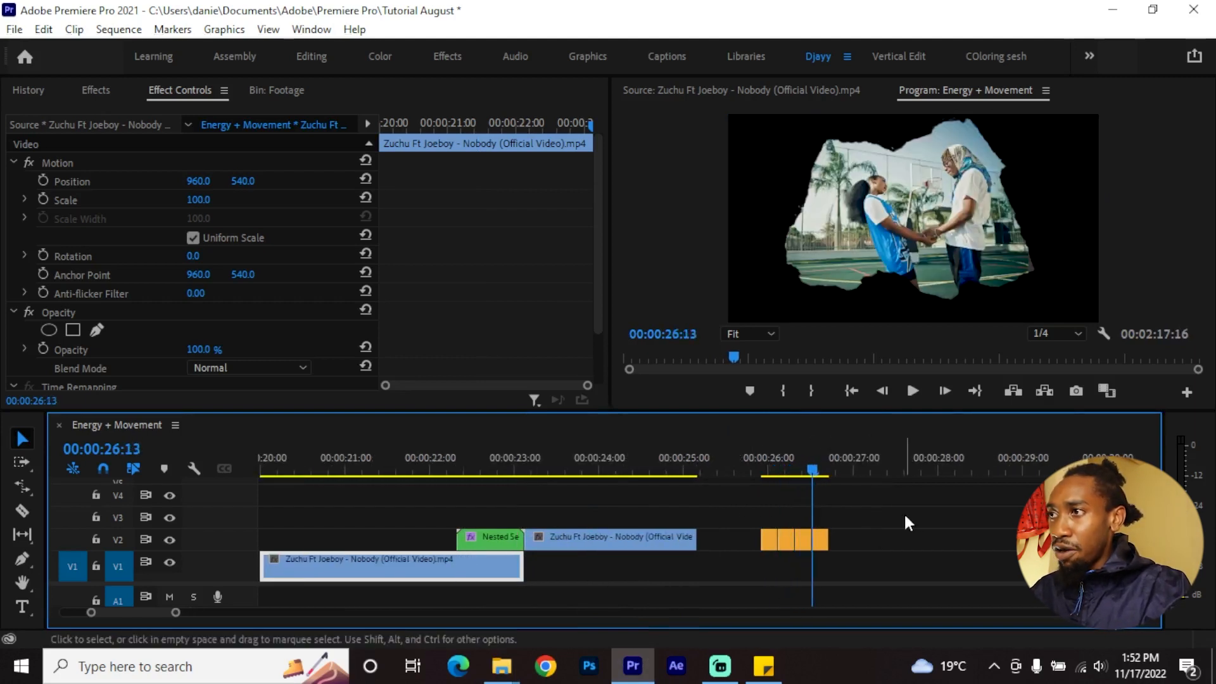
Step: Nest the four cut-out images on V2 into one sequence, keeping the suggested name
drag(903, 513, 744, 555)
right_click(781, 539)
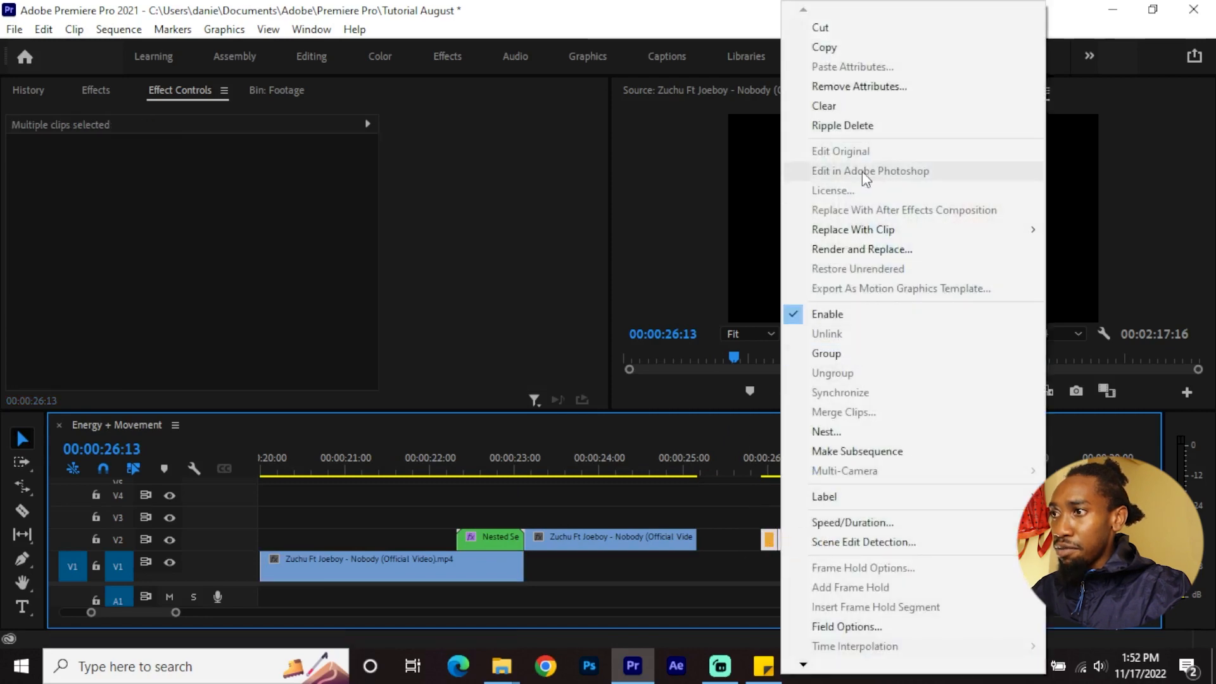
click(858, 423)
key(Return)
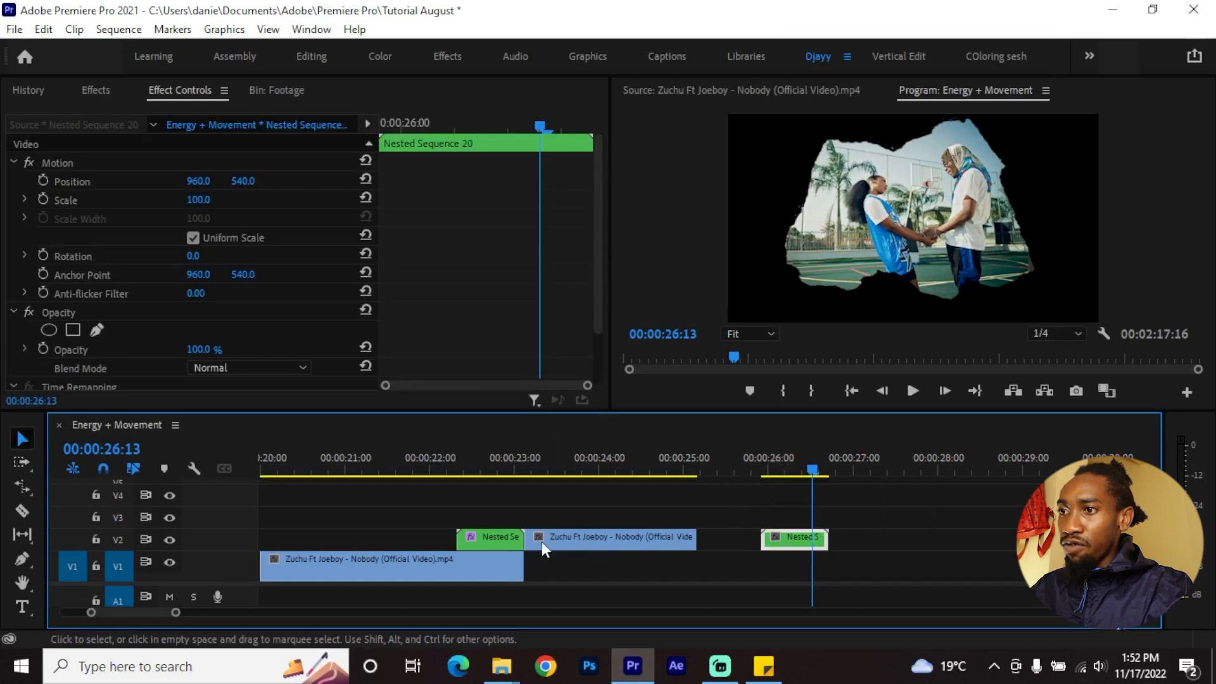
Step: Copy the Transform effect from the first nested sequence to the nested cut-outs and scrub through them to check the scaling
click(474, 537)
scroll(98, 374, down, 2)
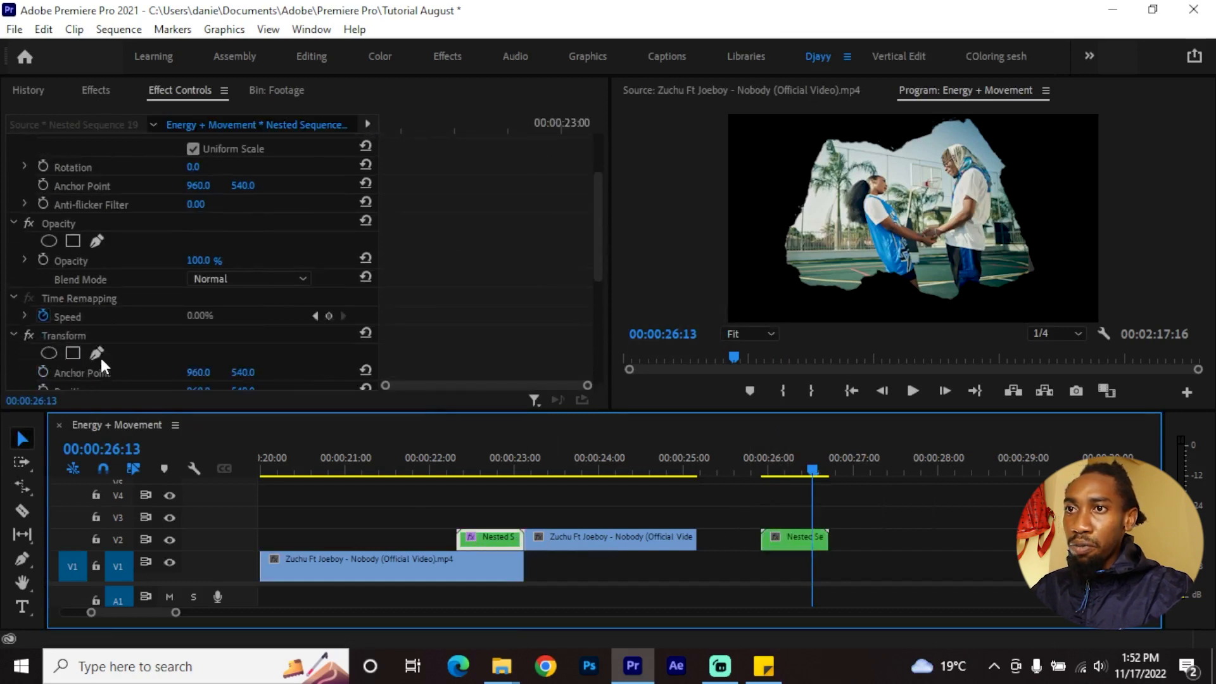
click(72, 336)
click(784, 539)
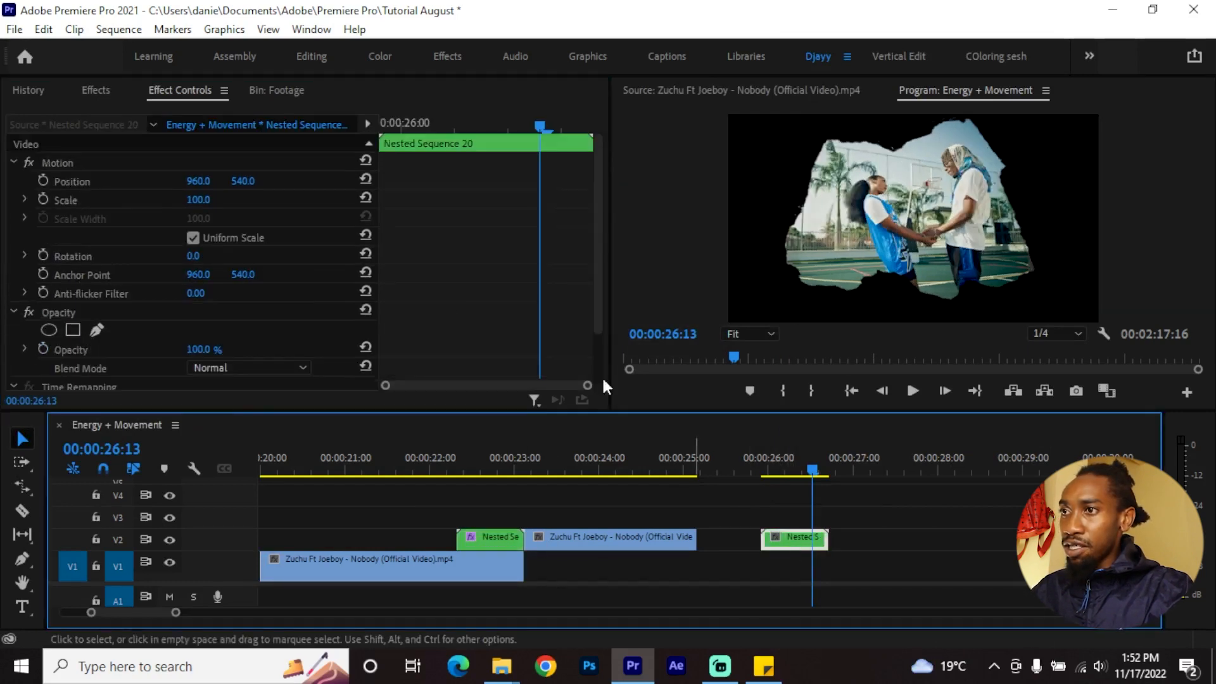
scroll(476, 309, down, 10)
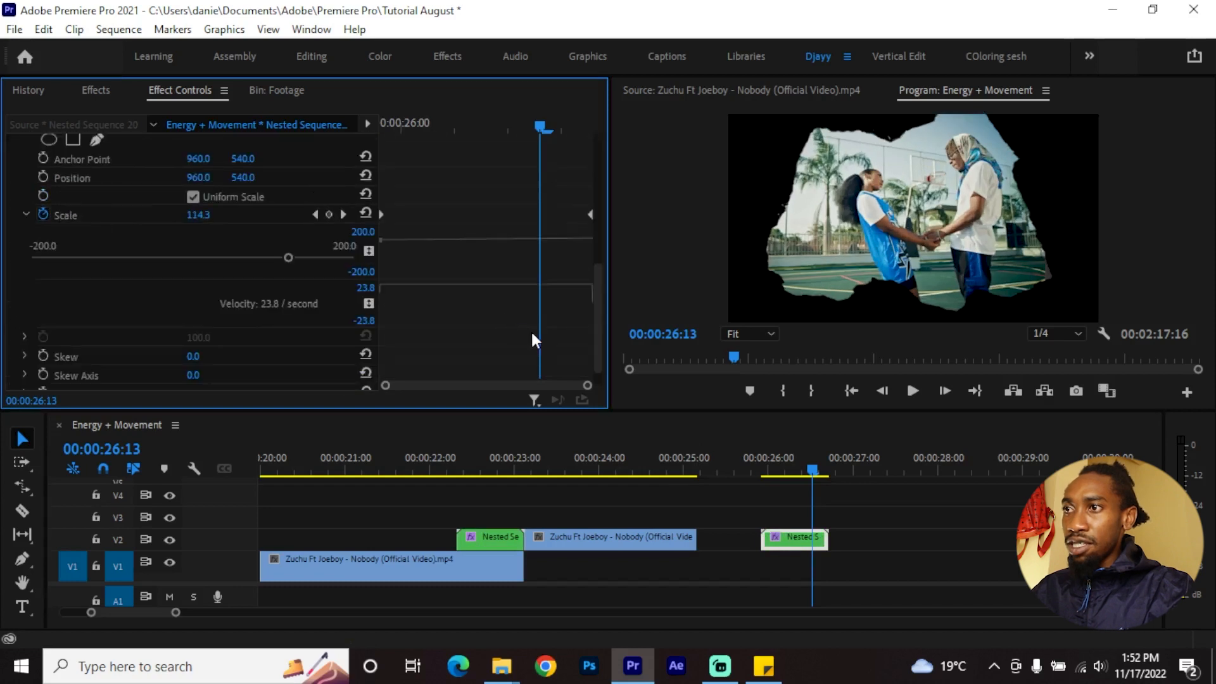
drag(813, 470, 770, 476)
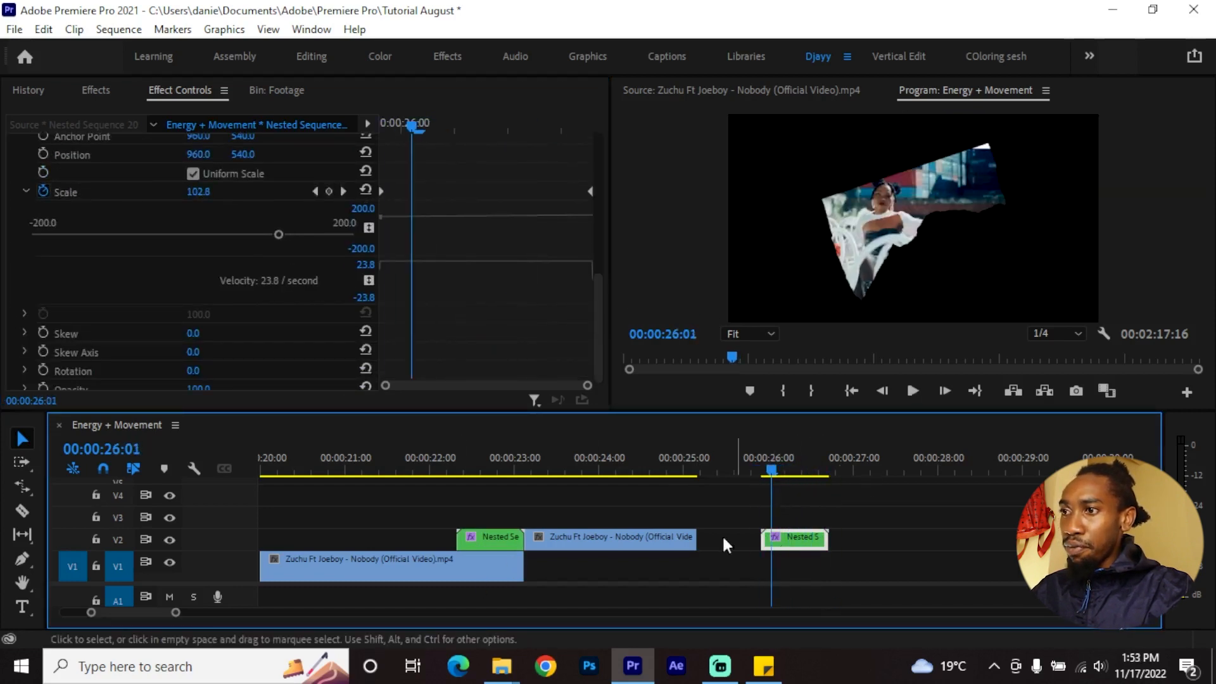
Step: Move the old nested stills to V3 past 00:00:27:00 and put the nested cut-outs on V3 in their former time slot
drag(517, 531, 919, 516)
drag(788, 537, 490, 531)
click(479, 470)
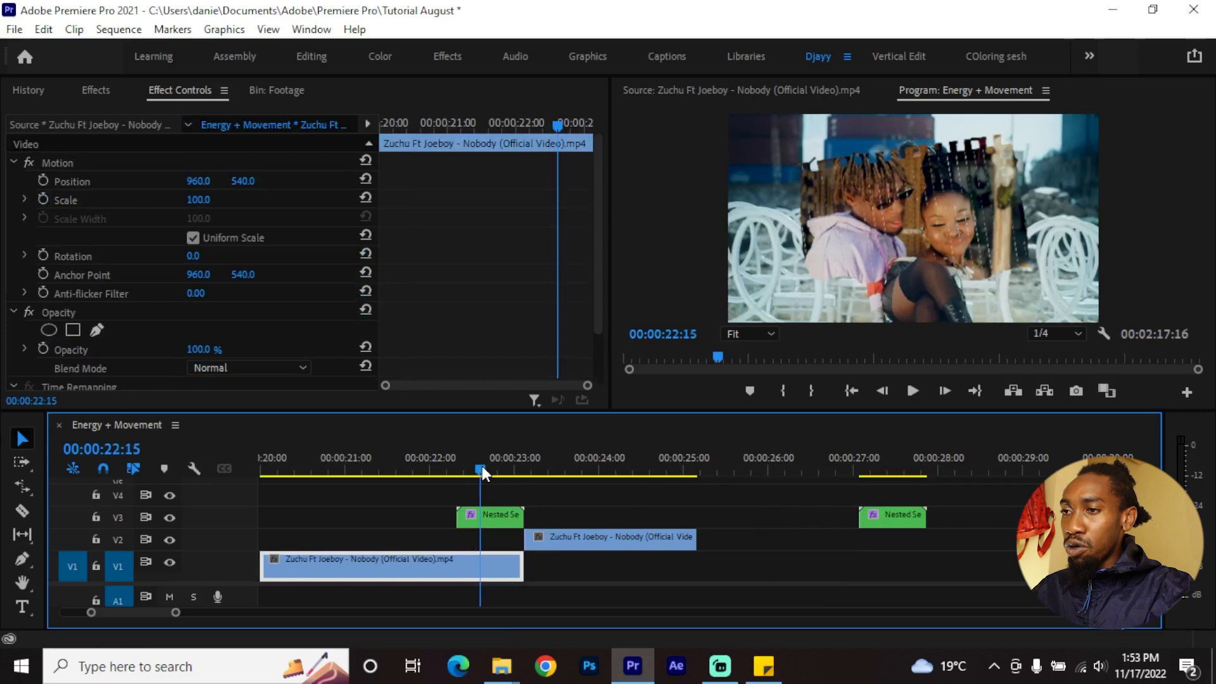
Step: Trim the end of the V1 clip back to the start of the nested cut-outs and play the result
drag(482, 472, 461, 469)
drag(521, 566, 449, 565)
key(space)
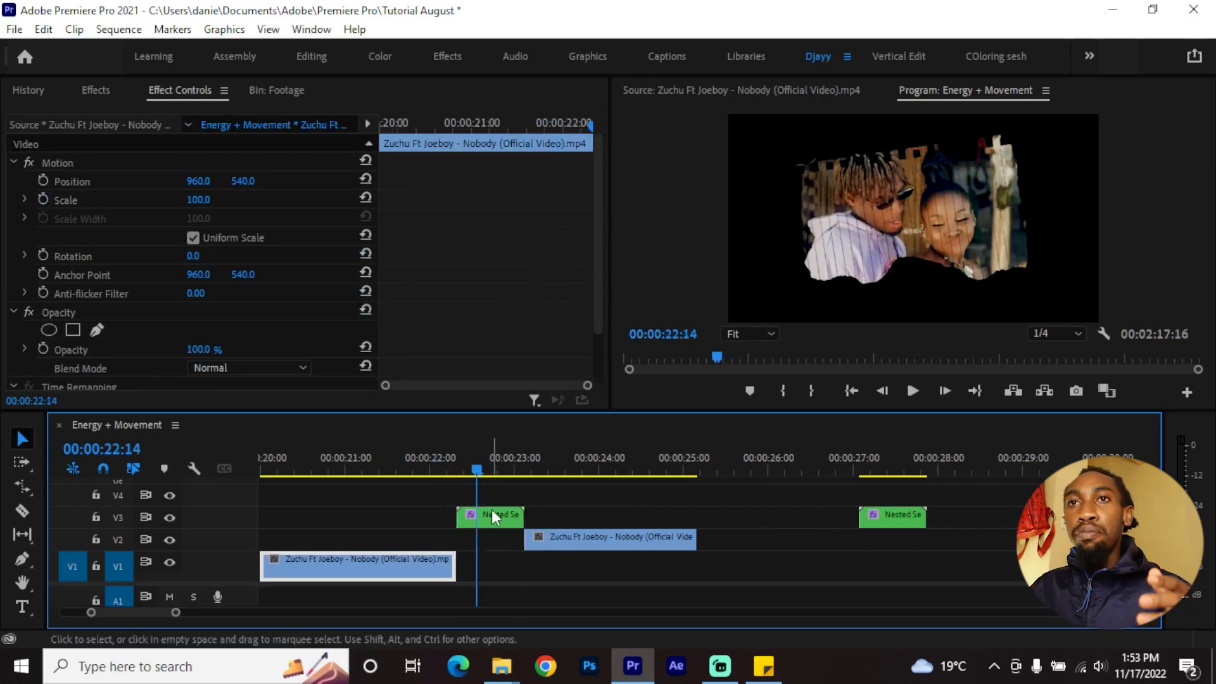
Step: Switch to File Explorer and open the OVERLAYS & Textures folder inside DAN WORK, FOR EDITS, ASSETS
click(501, 666)
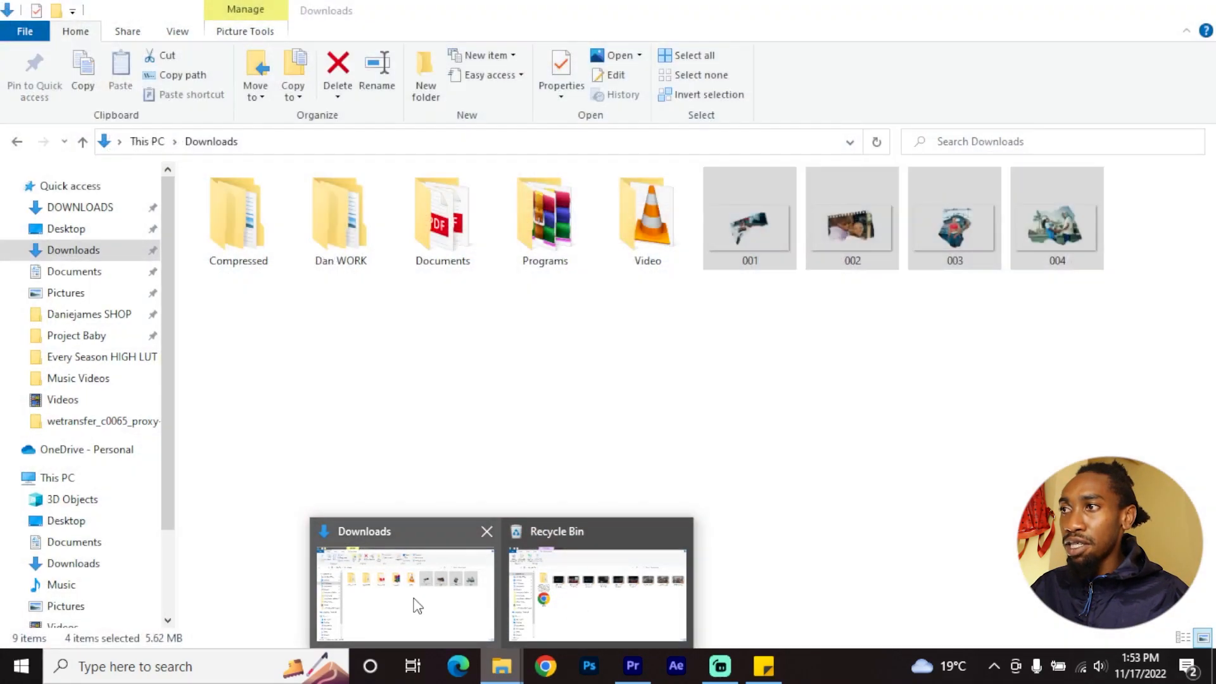
click(412, 602)
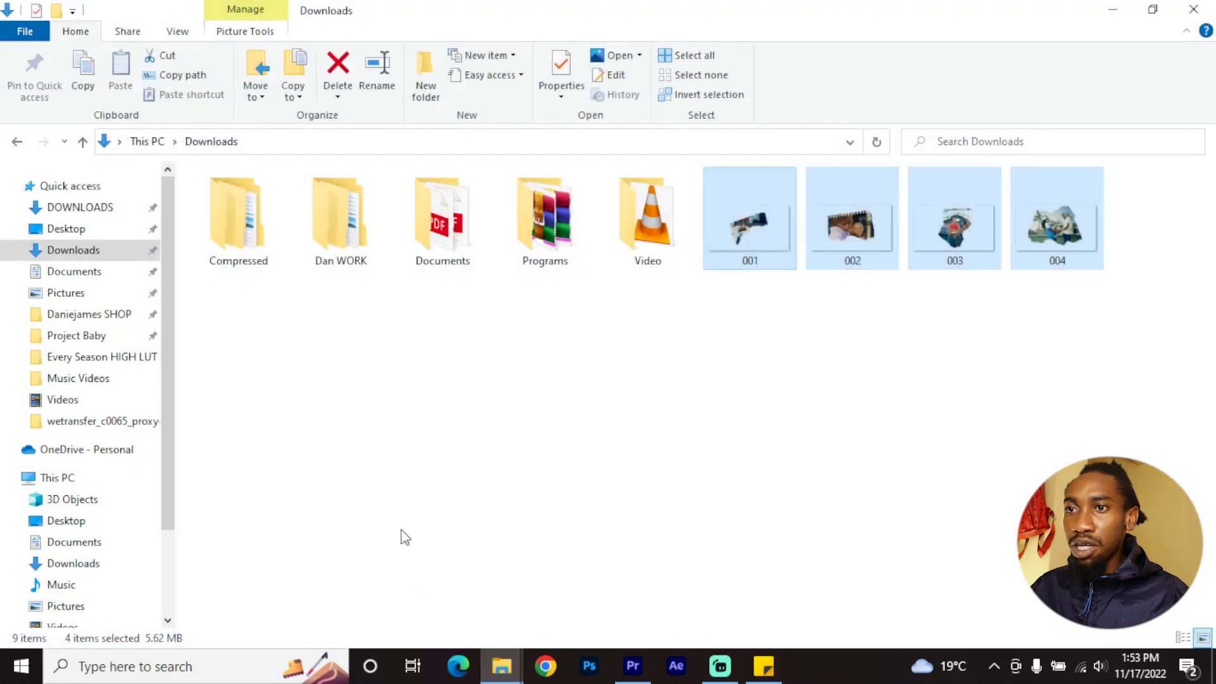
click(69, 207)
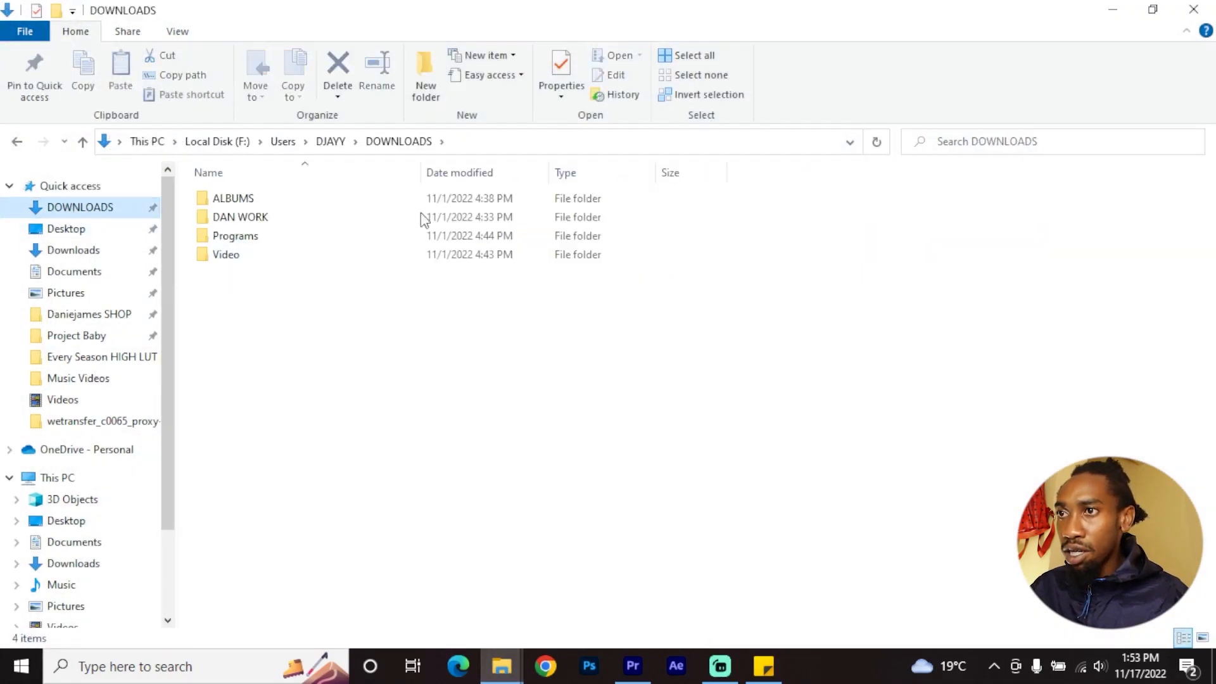
double_click(240, 216)
double_click(266, 237)
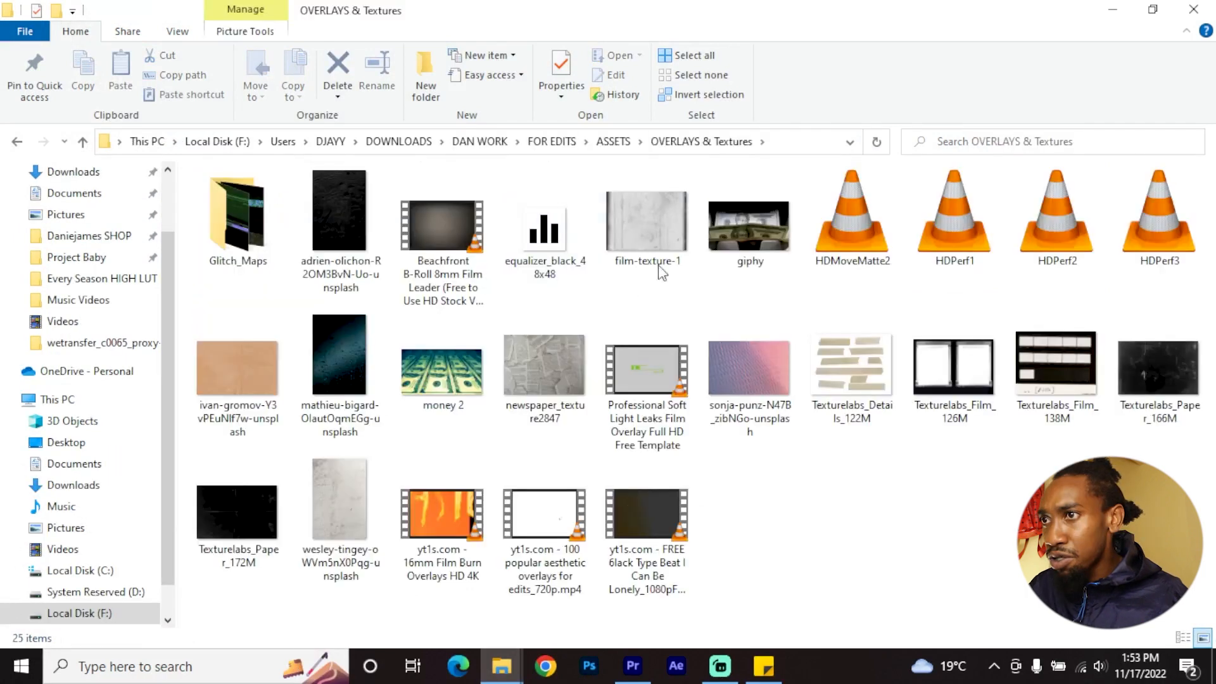
Step: Preview the Beachfront B-Roll 8mm Film Leader video, skip to about 00:16, and close the player
click(434, 234)
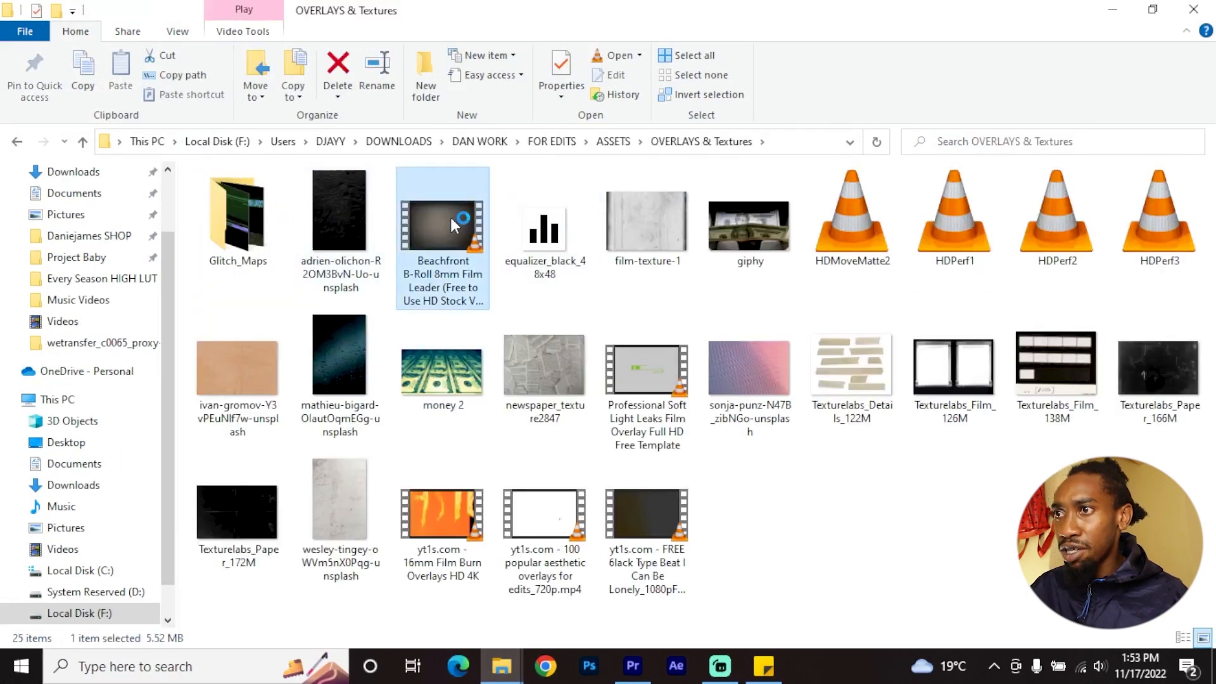
double_click(455, 233)
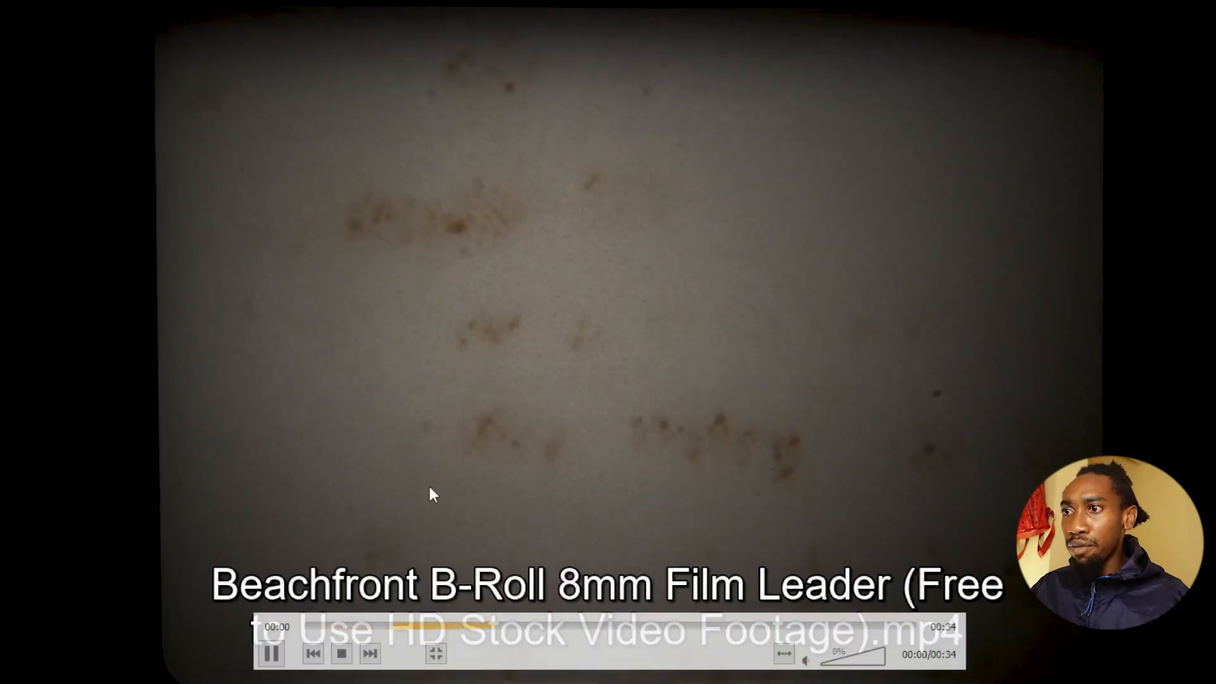
drag(487, 615, 608, 625)
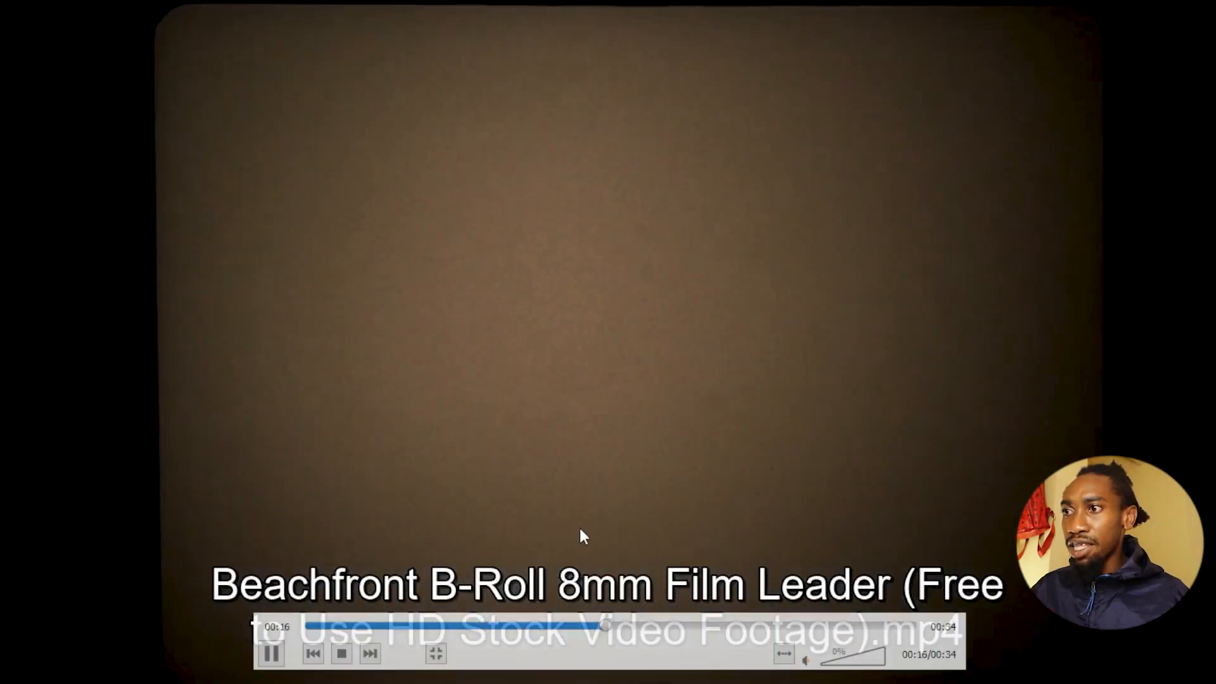
right_click(579, 526)
click(649, 516)
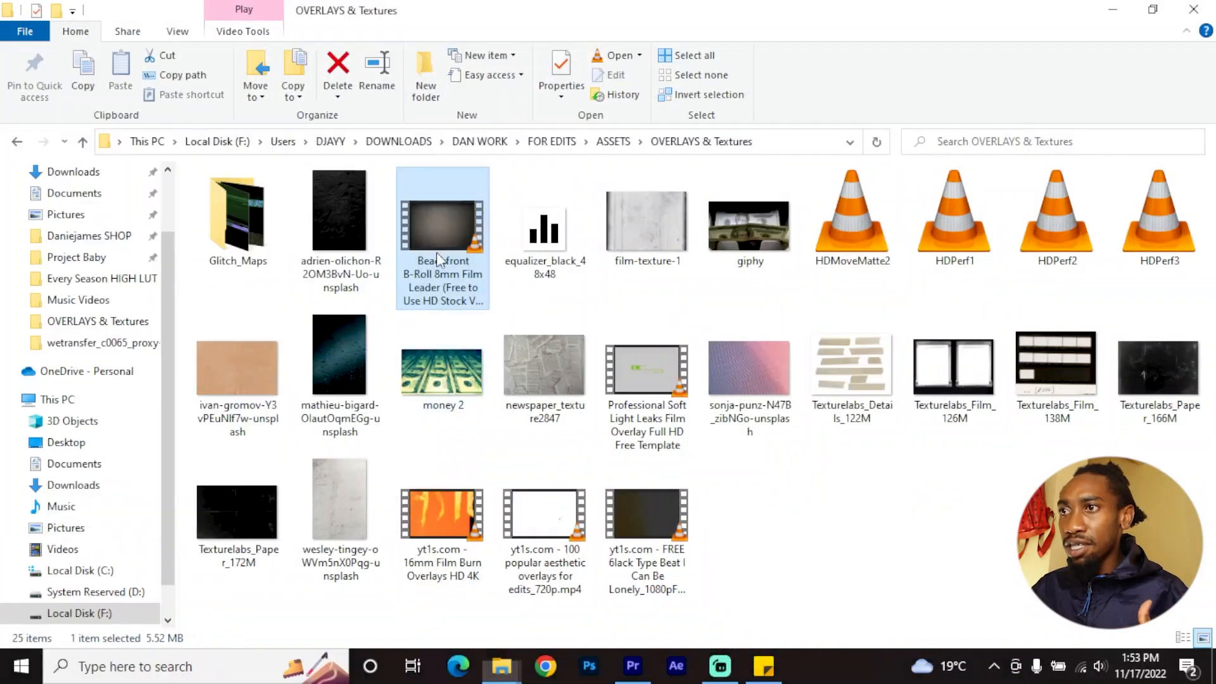
Step: Place the Beachfront B-Roll 8mm Film Leader clip from Premiere Pro's Footage bin on V1 beneath the nested cut-outs, trimmed to their length
click(630, 662)
click(279, 90)
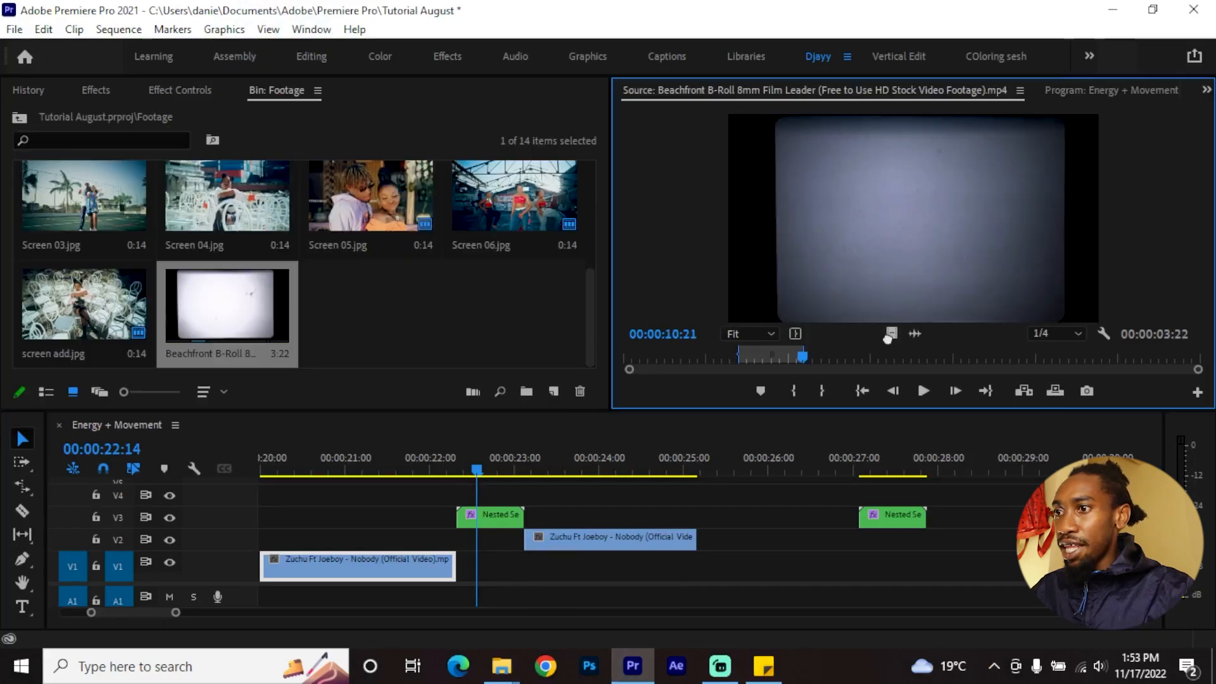
drag(226, 311, 460, 583)
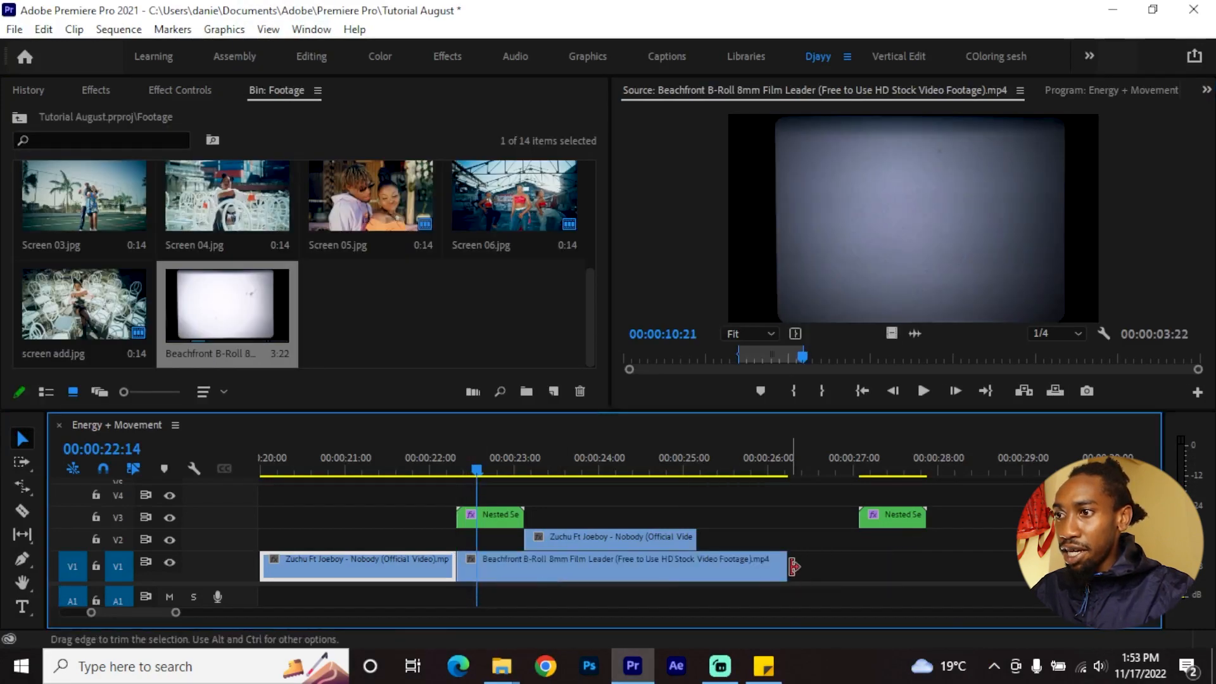
drag(791, 566, 530, 561)
Step: Change the label colour of the Beachfront film leader clip on V1 to Tan
right_click(492, 566)
mouse_move(583, 499)
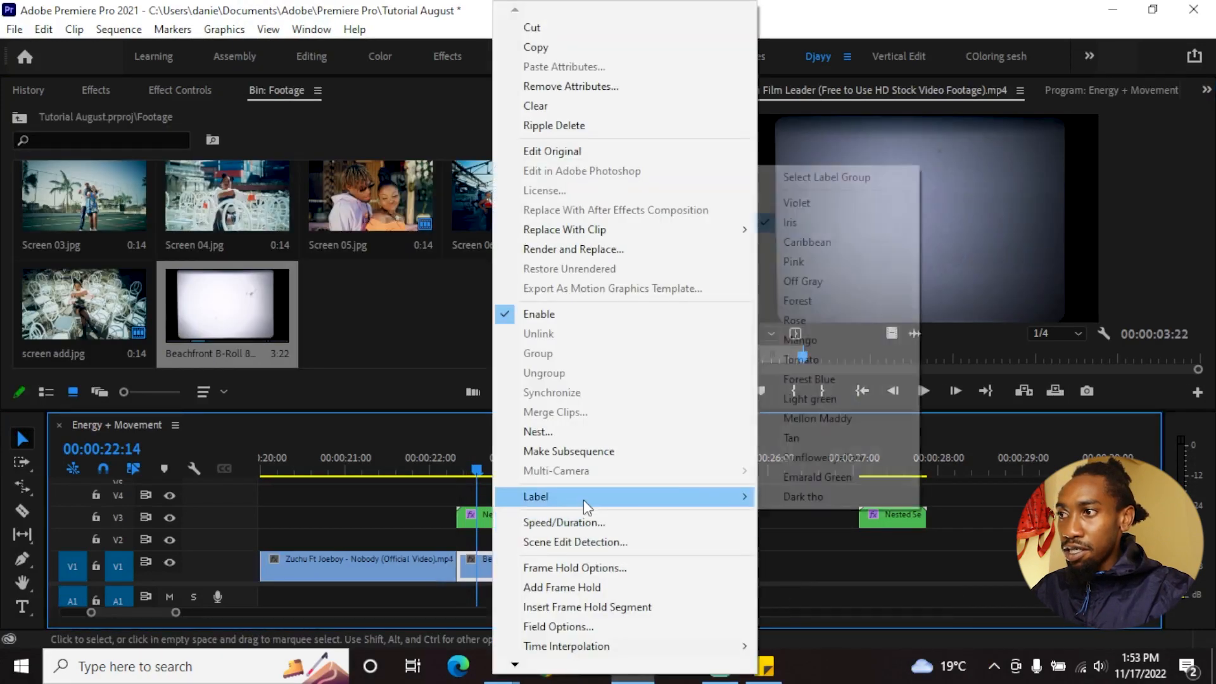
click(816, 442)
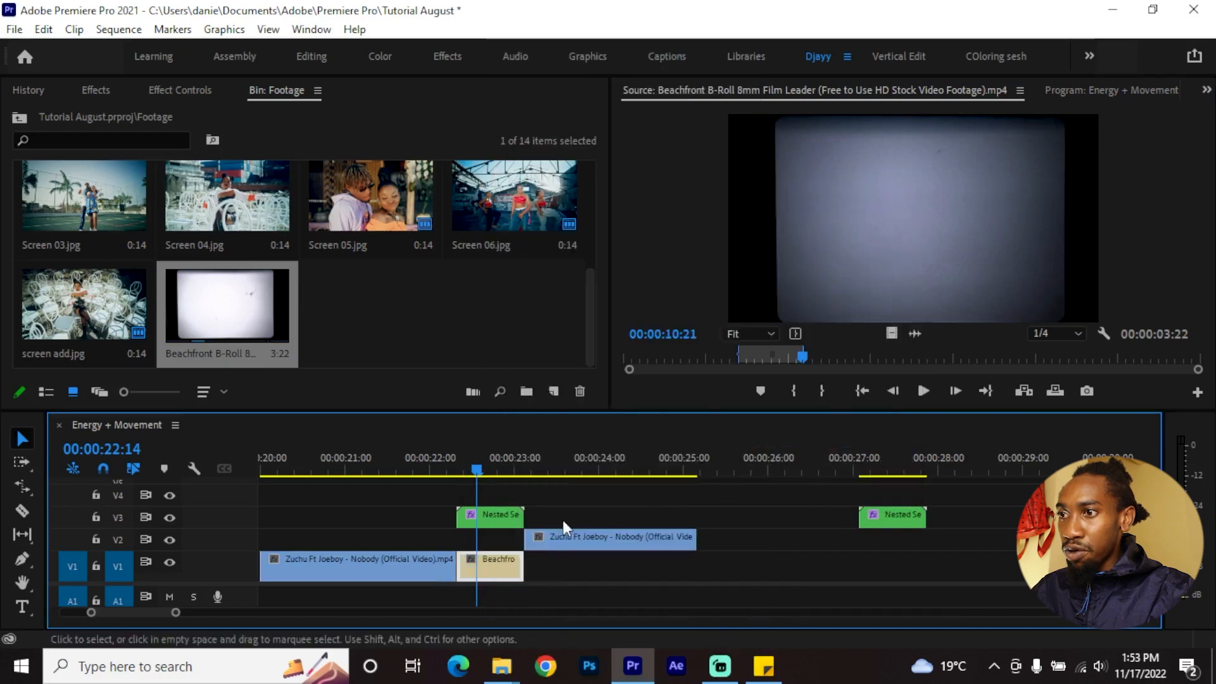
Step: Set the Beachfront film leader clip's Motion Scale to 212 and scrub the start of the transition to check it
click(492, 480)
click(509, 565)
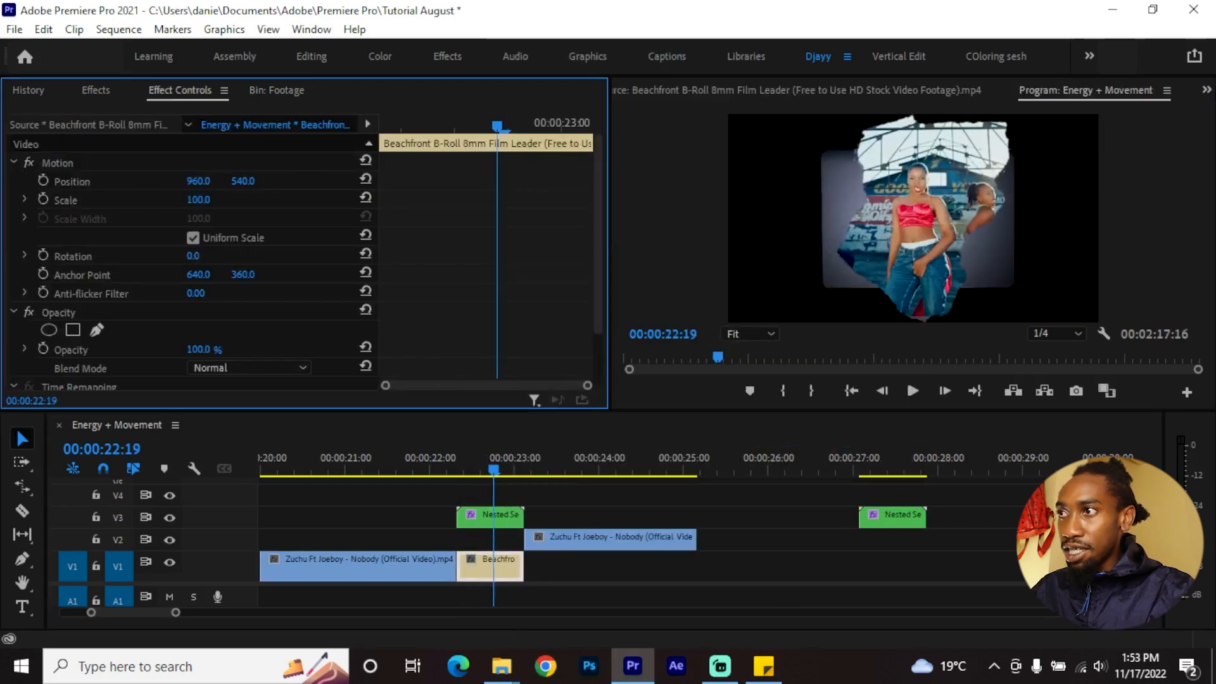
drag(198, 199, 265, 200)
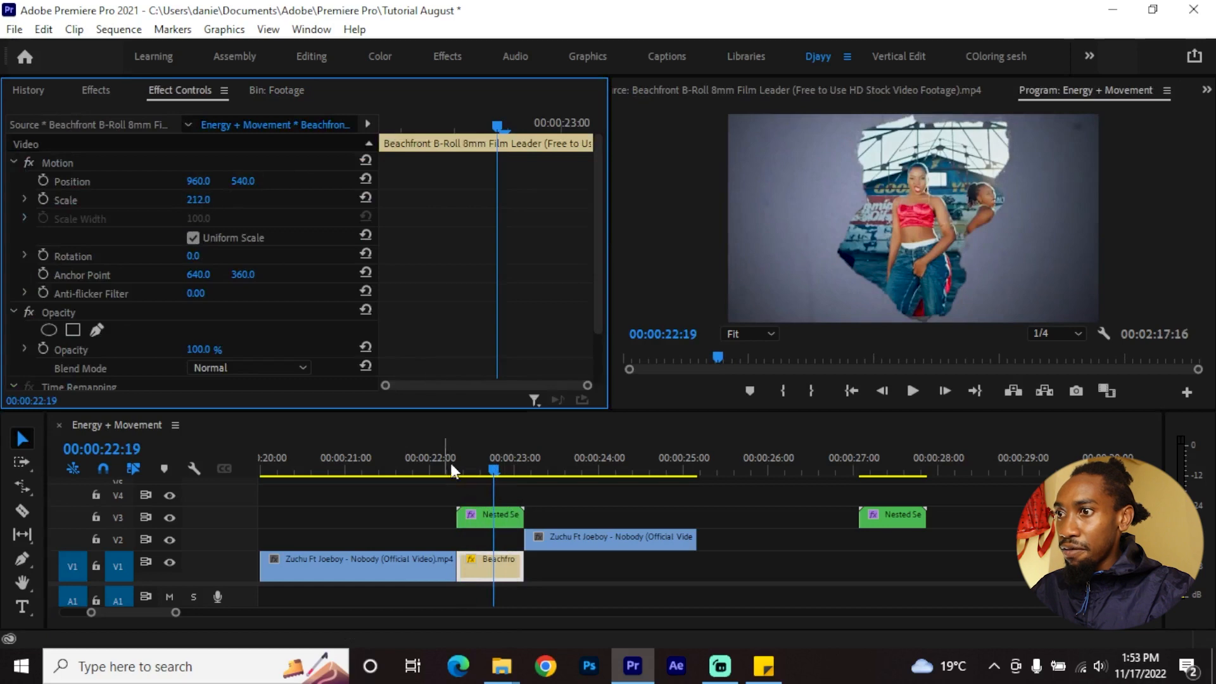
mouse_move(451, 466)
mouse_down()
mouse_move(538, 465)
mouse_move(462, 470)
mouse_up()
Step: Import the 16mm Film Burn Overlays HD 4K video from the OVERLAYS & Textures folder into Premiere Pro's Footage bin
mouse_move(501, 666)
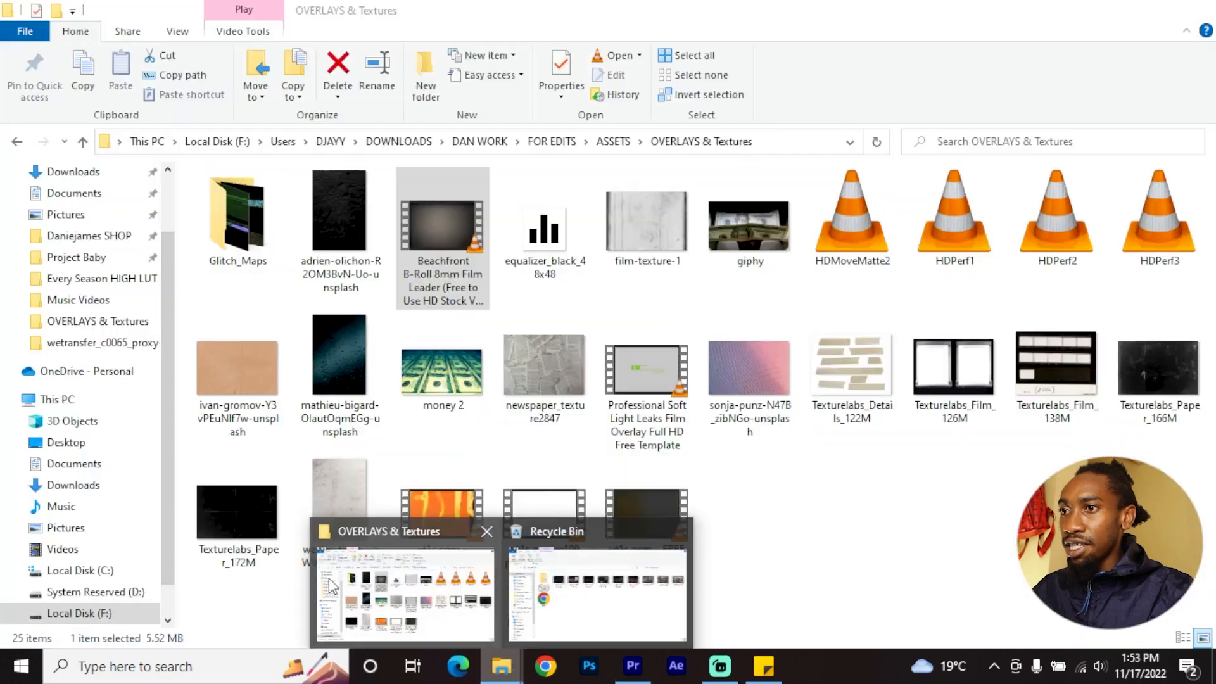
click(330, 586)
click(456, 516)
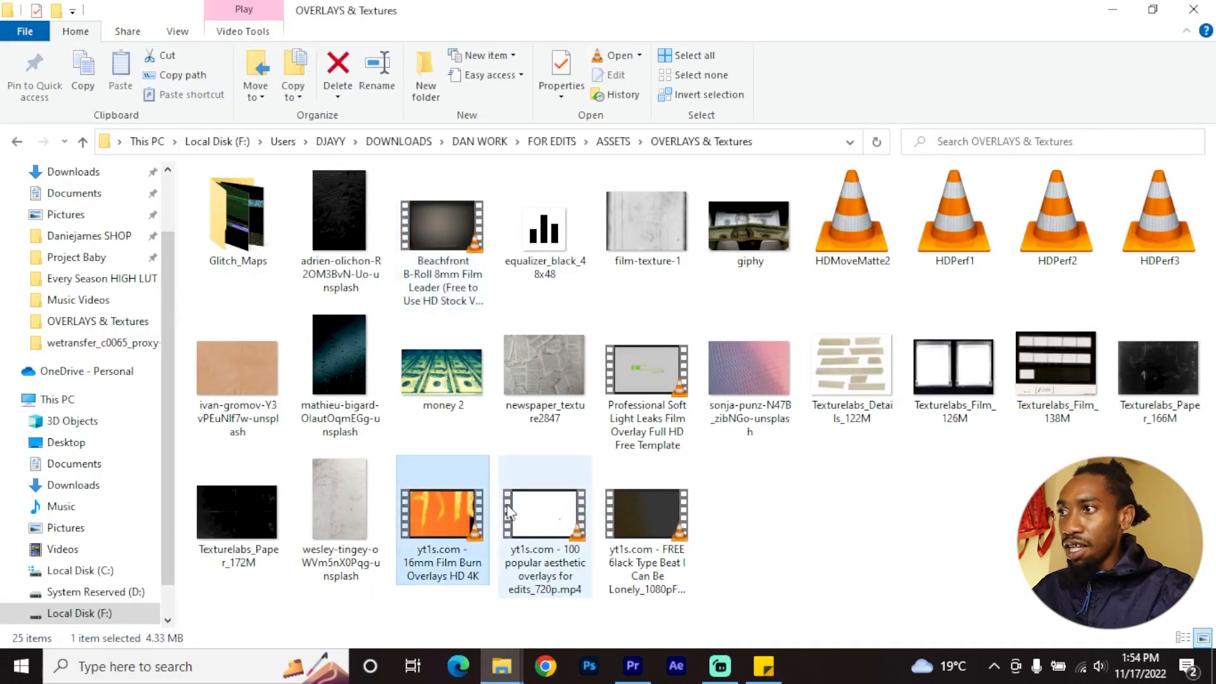
mouse_move(444, 495)
mouse_down()
mouse_move(641, 666)
mouse_move(419, 363)
mouse_move(312, 105)
mouse_move(284, 91)
mouse_move(348, 285)
mouse_up()
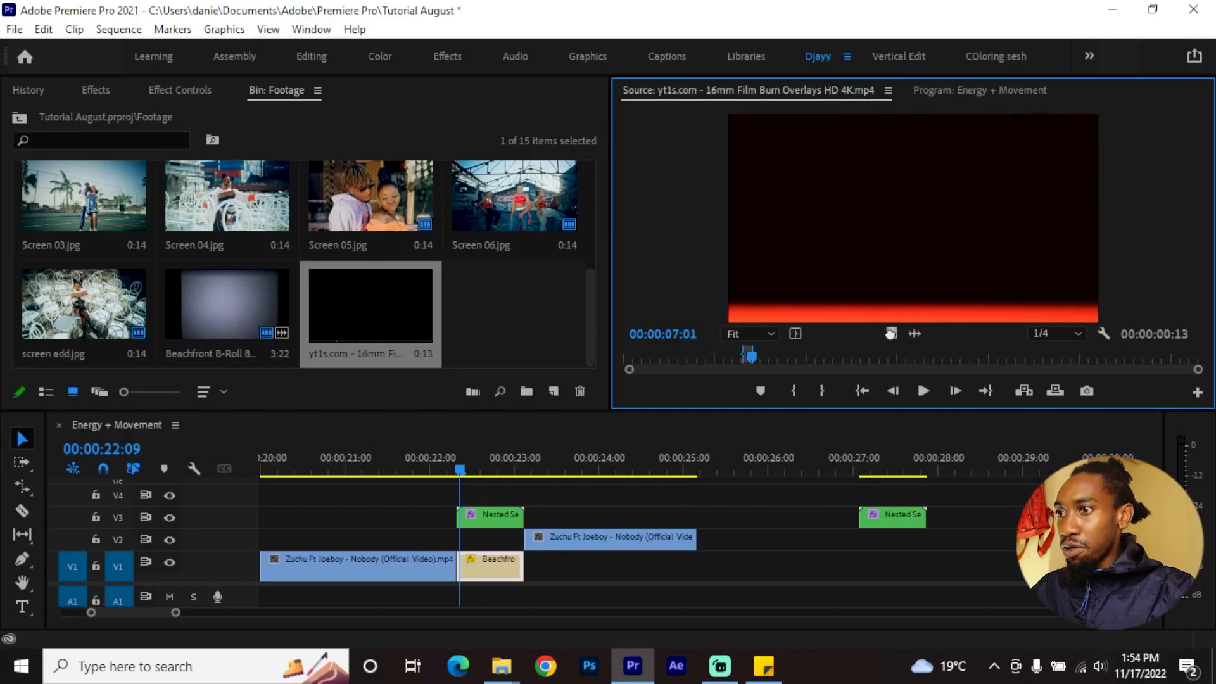
Step: Replace the Beachfront clip beneath the nested cut-outs with a piece of the 16mm Film Burn clip on V1, trimmed to their length
mouse_move(891, 333)
mouse_down()
mouse_move(572, 565)
mouse_move(872, 569)
mouse_up()
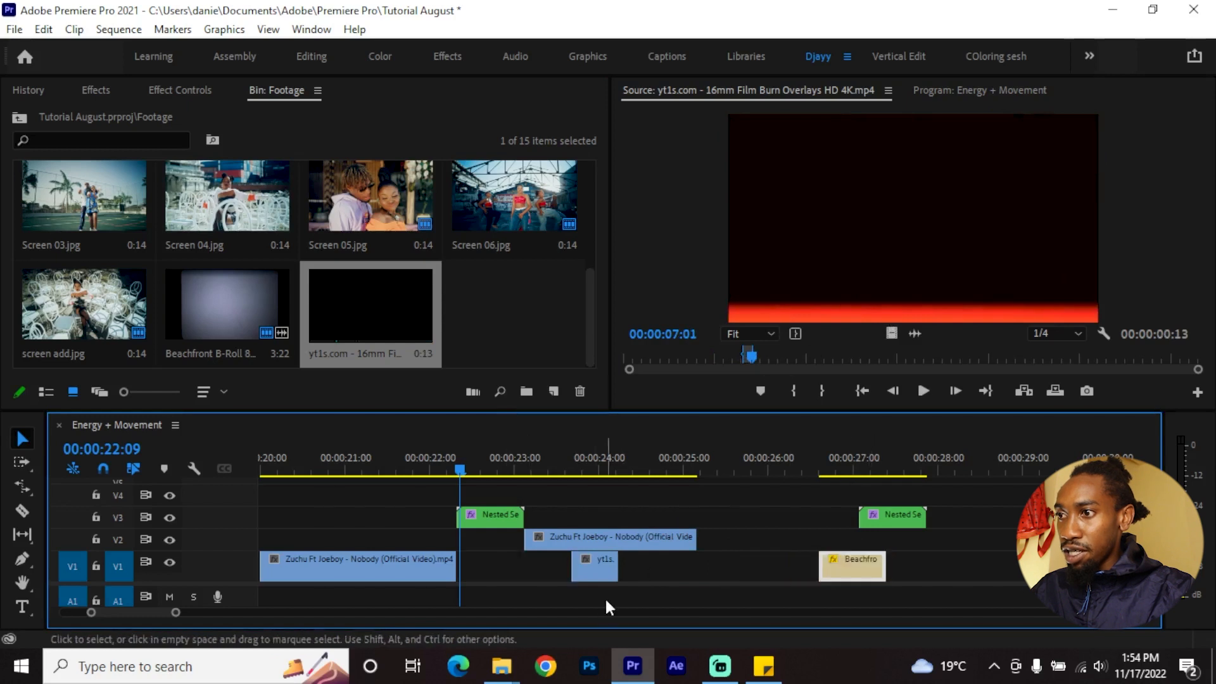
mouse_move(593, 564)
mouse_down()
mouse_move(480, 564)
mouse_move(546, 563)
mouse_up()
double_click(499, 562)
scroll(500, 562, up, 2)
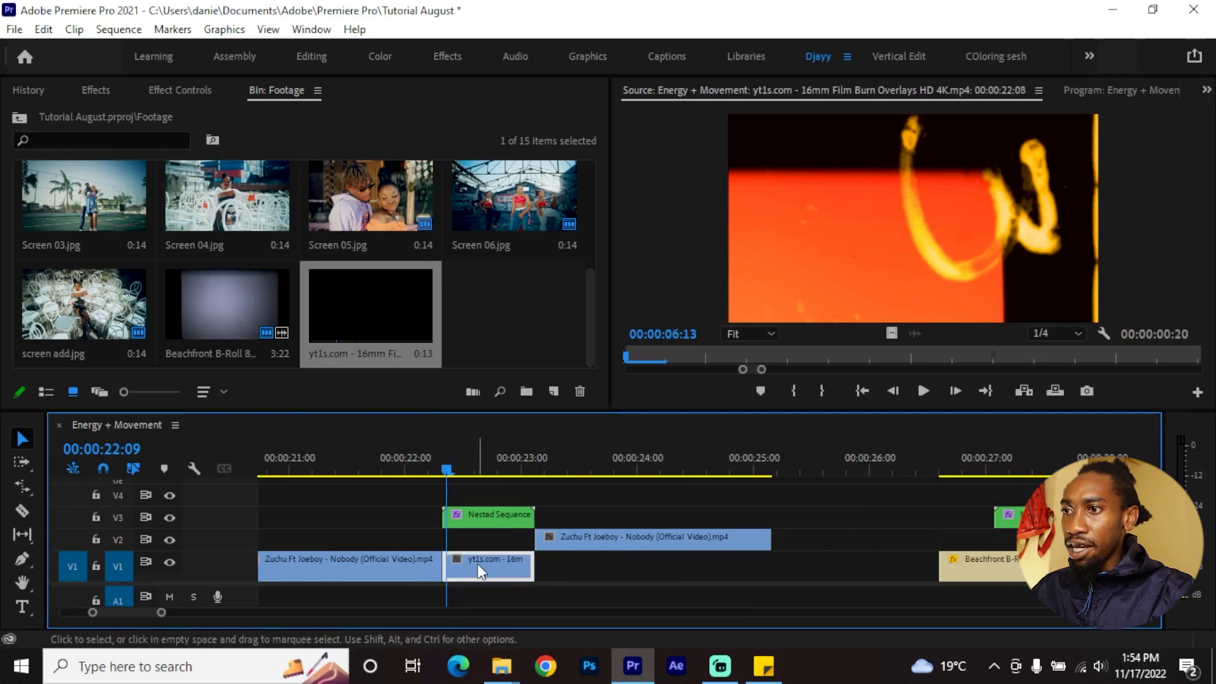
Step: Change the label colour of the 16mm Film Burn clip on V1 to Tan
right_click(477, 565)
mouse_move(577, 502)
click(768, 434)
Step: Play through the nested cut-out transition over the film burn texture to check it
scroll(365, 613, up, 5)
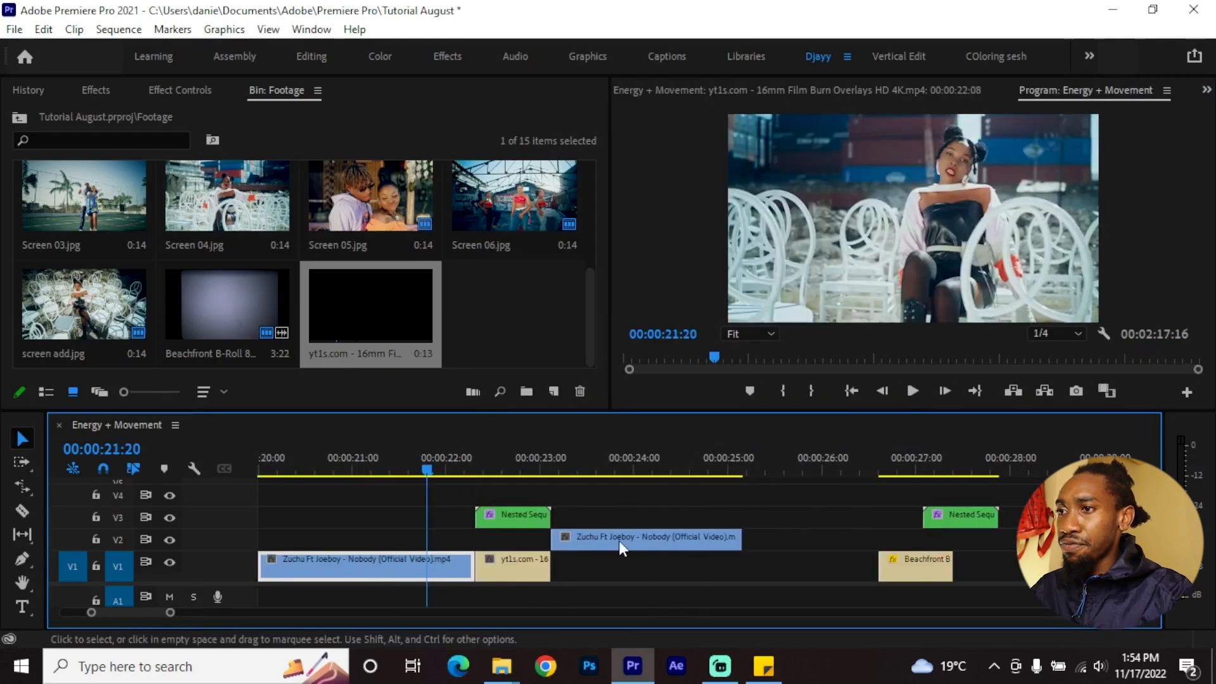
key(space)
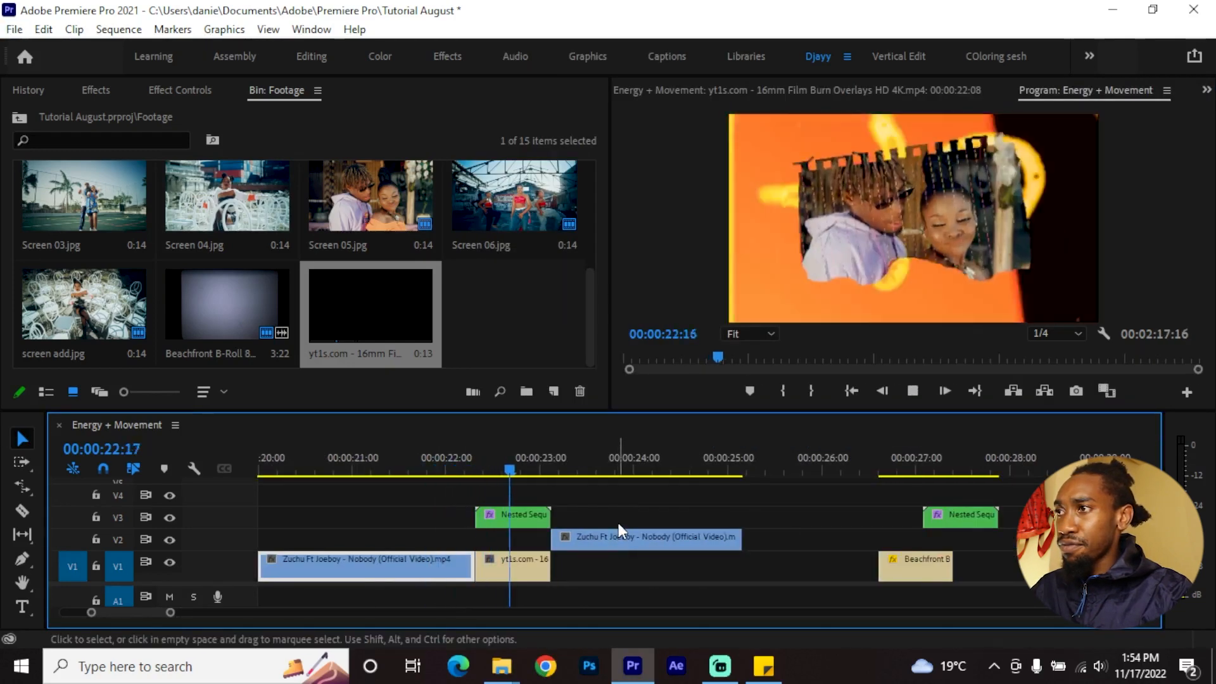
key(space)
click(469, 447)
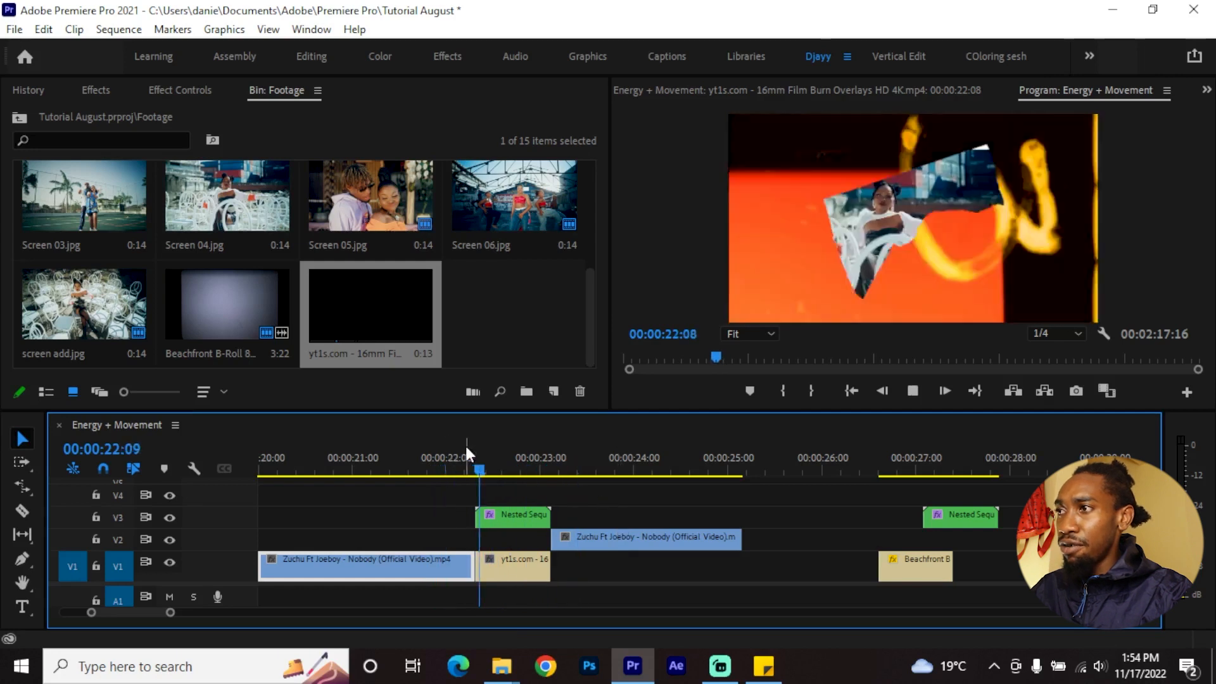
key(space)
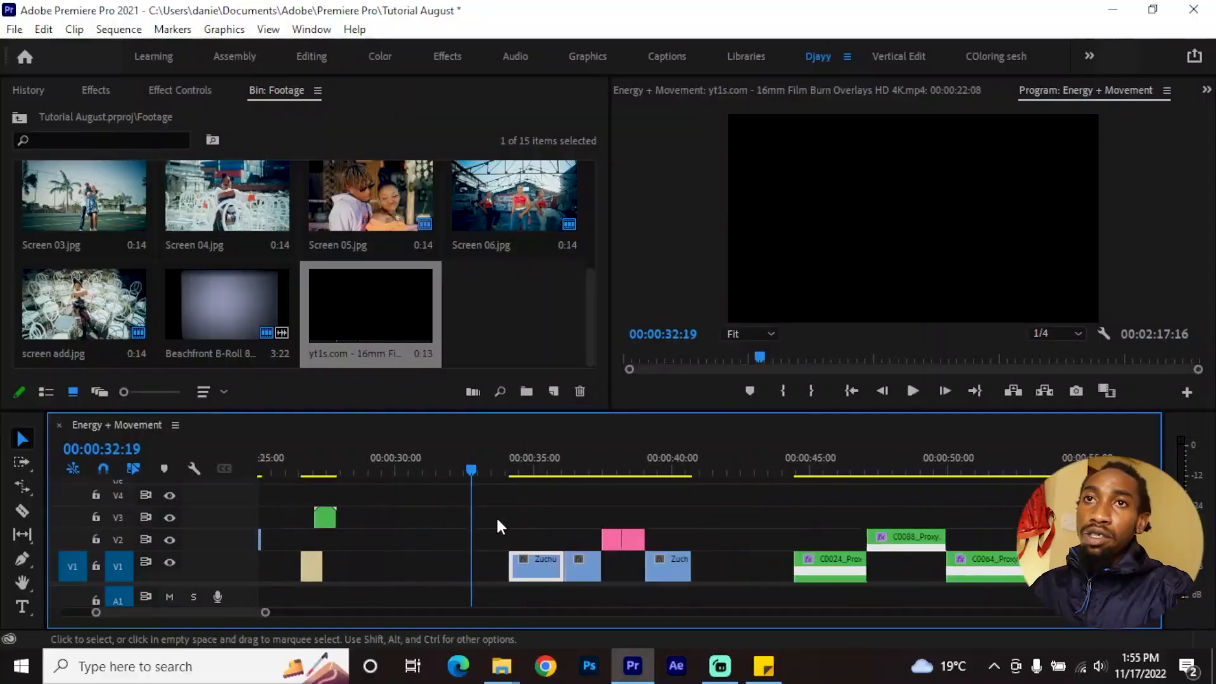
Step: Play the next group of music video clips, from about 00:34 to 00:39, to review the cuts around the pink clips
scroll(496, 518, down, 1)
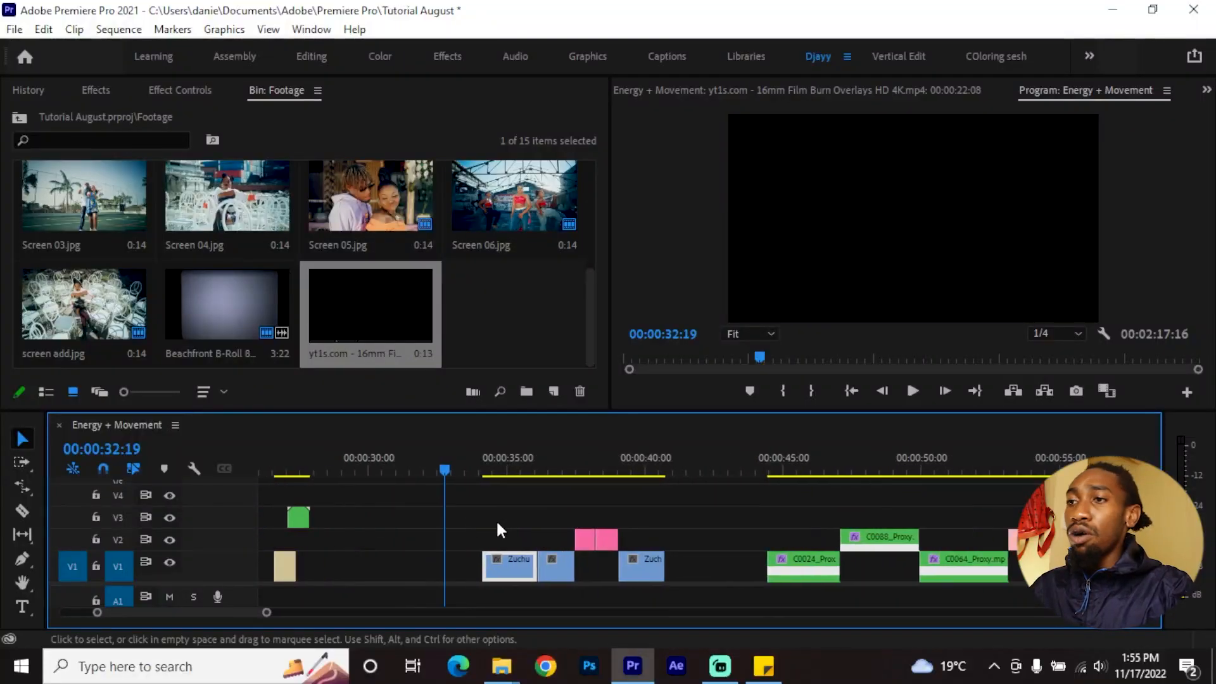
click(497, 465)
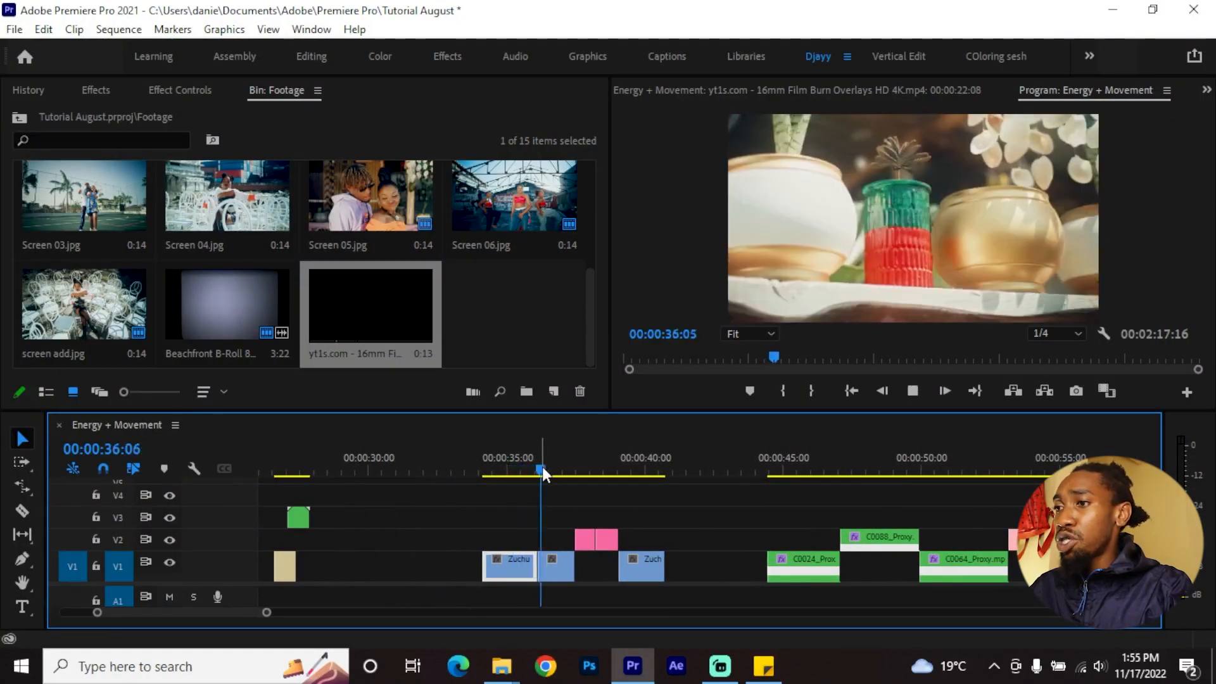
key(space)
key(space)
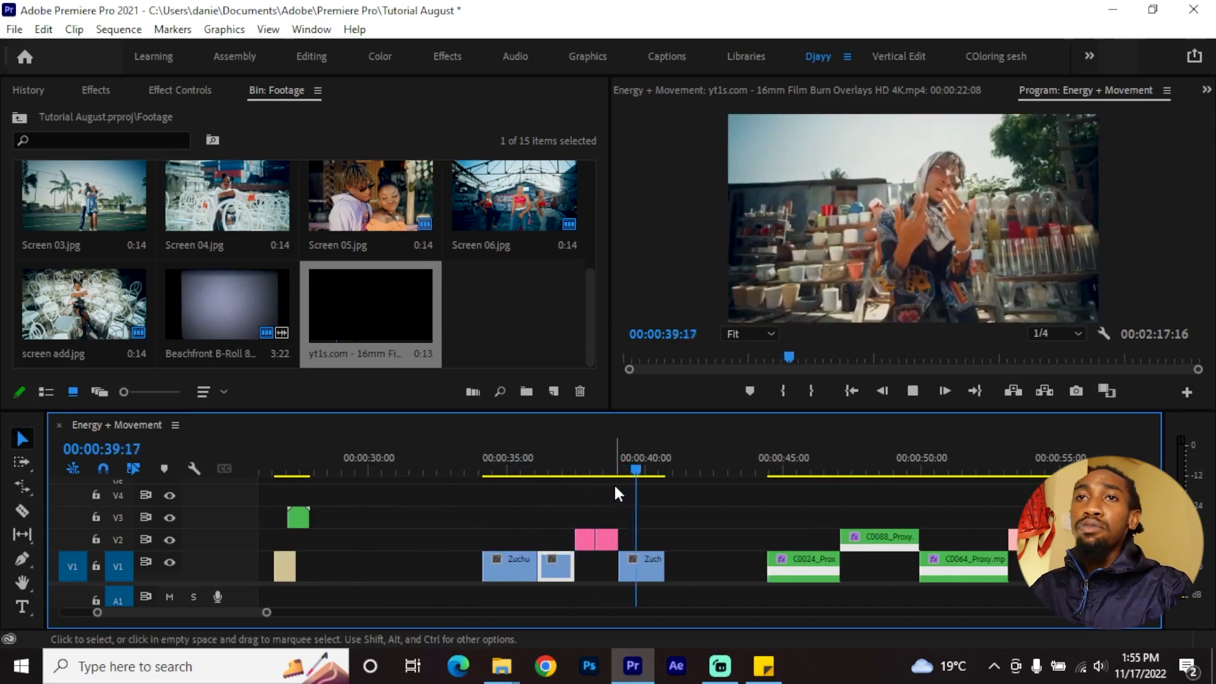
key(space)
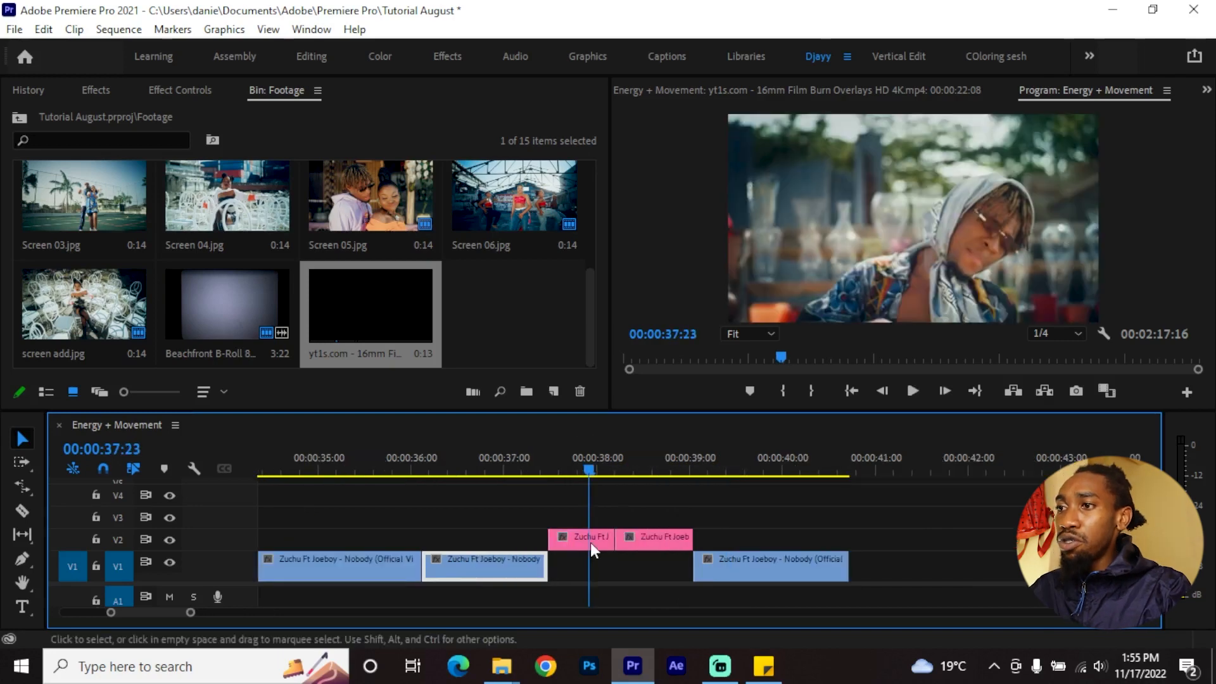
Step: Find the Posterize Time effect and apply it to the first pink clip on V2
key(shift+5)
click(576, 538)
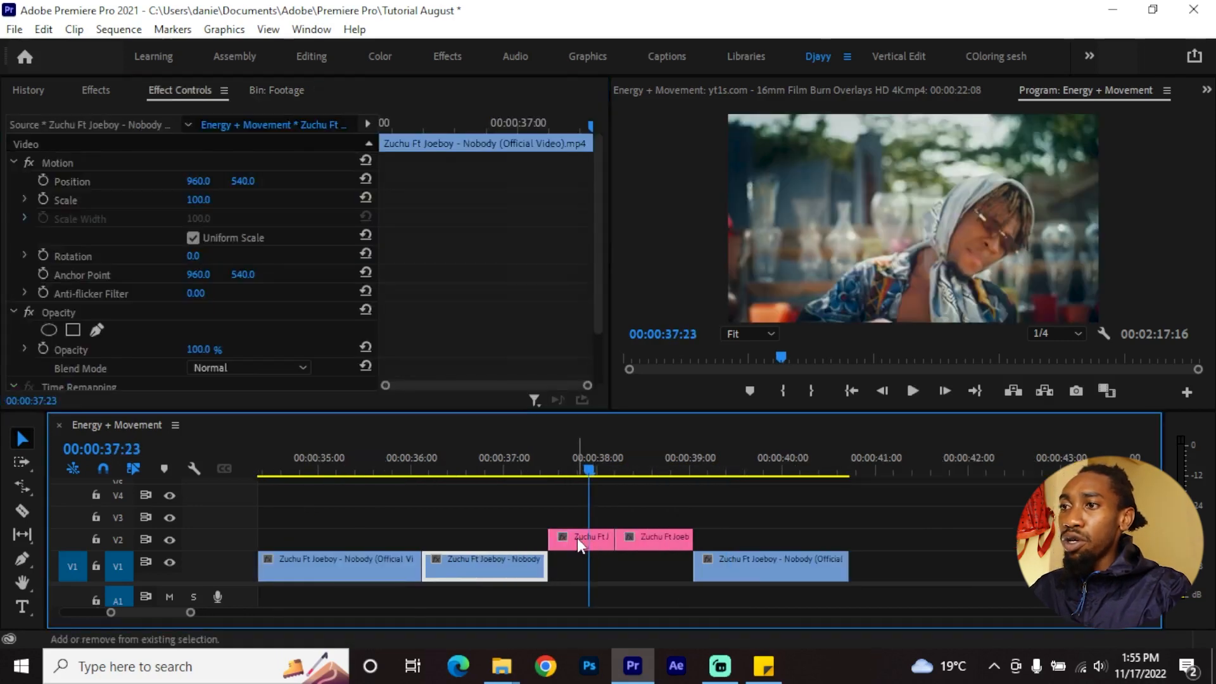
click(96, 164)
key(shift+7)
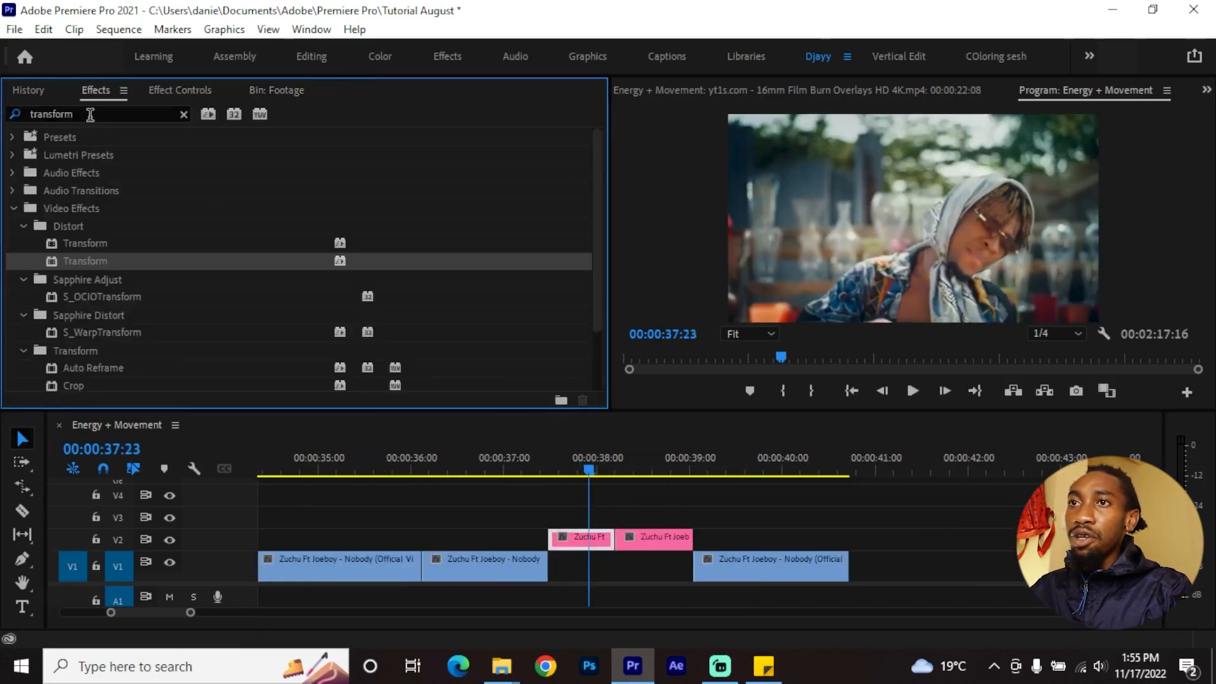
click(92, 114)
text(posterzi)
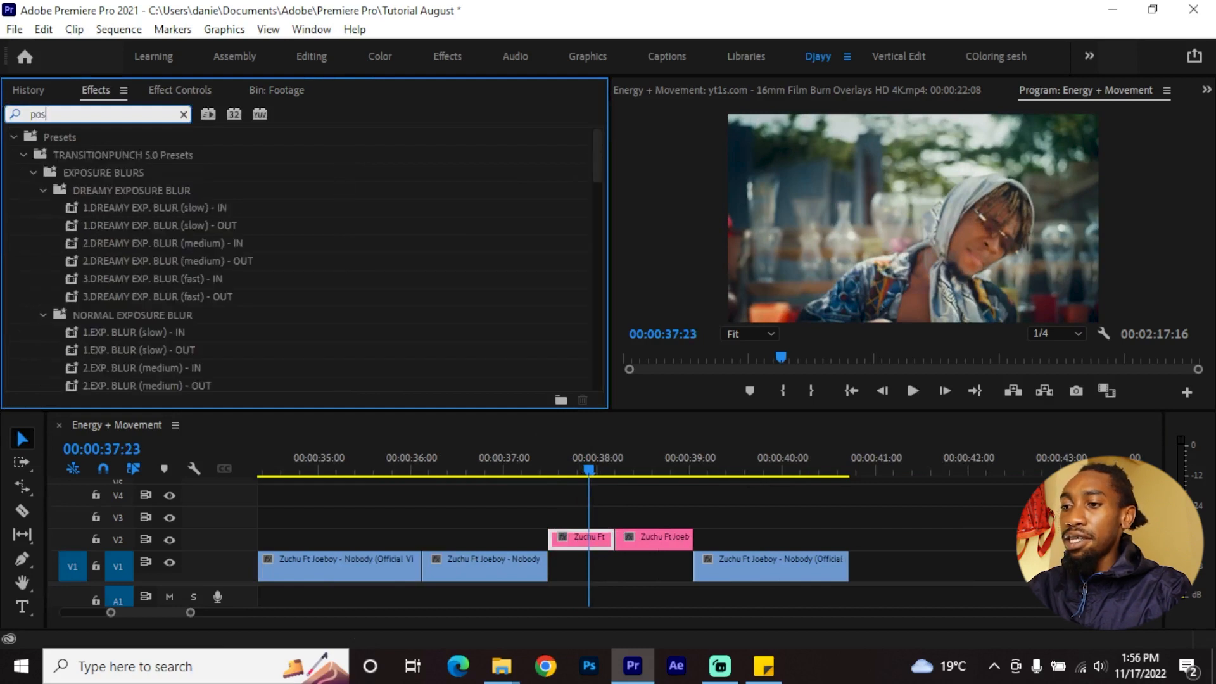
key(BackSpace)
key(BackSpace)
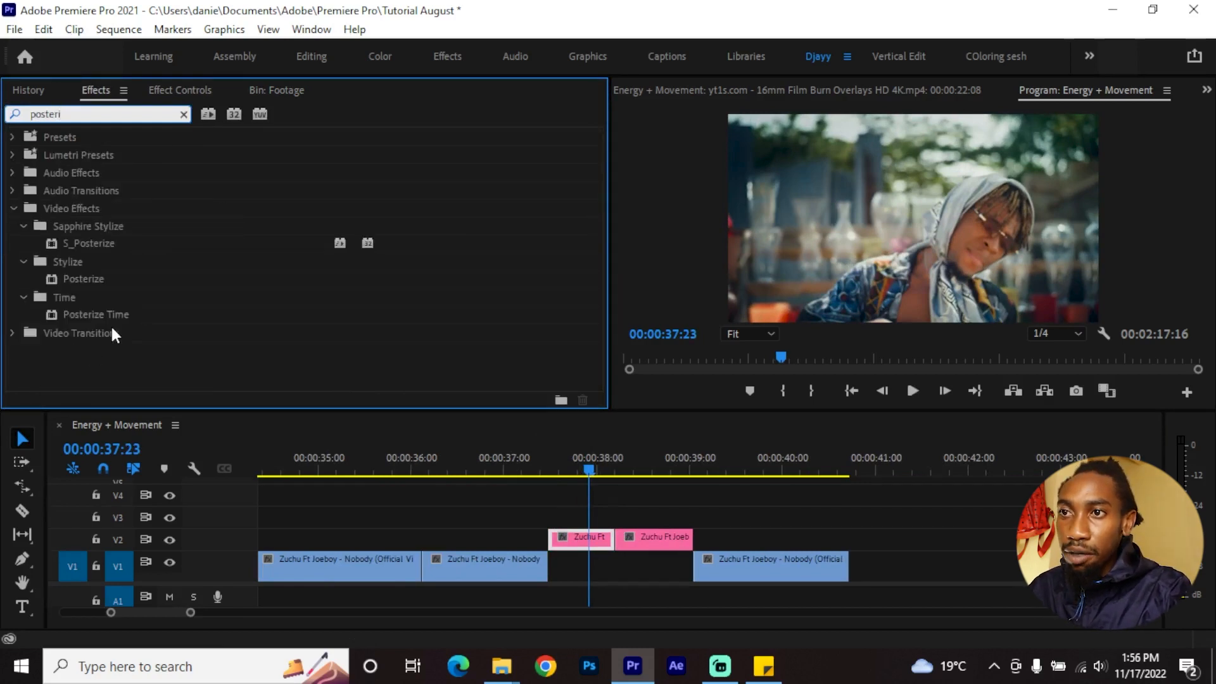
drag(107, 315, 269, 327)
Step: Set the Posterize Time frame rate of the first pink clip to 4
drag(574, 465, 561, 457)
key(shift+5)
scroll(423, 265, down, 2)
scroll(424, 267, down, 2)
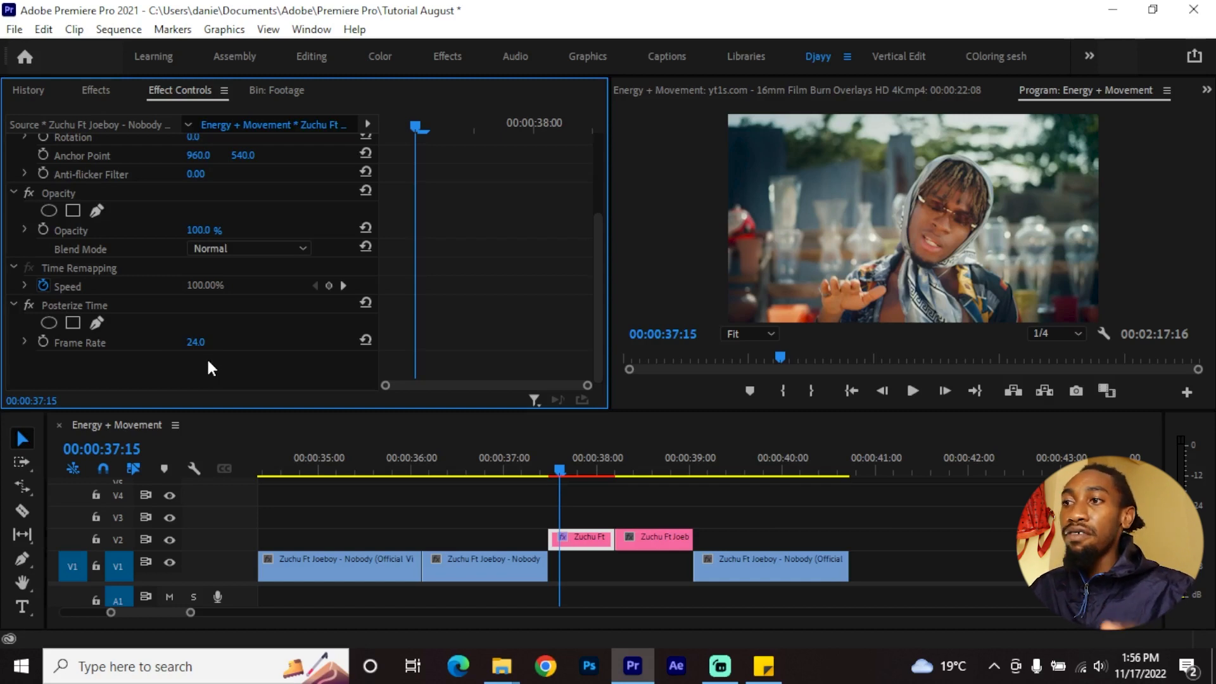
click(553, 470)
drag(577, 469, 582, 469)
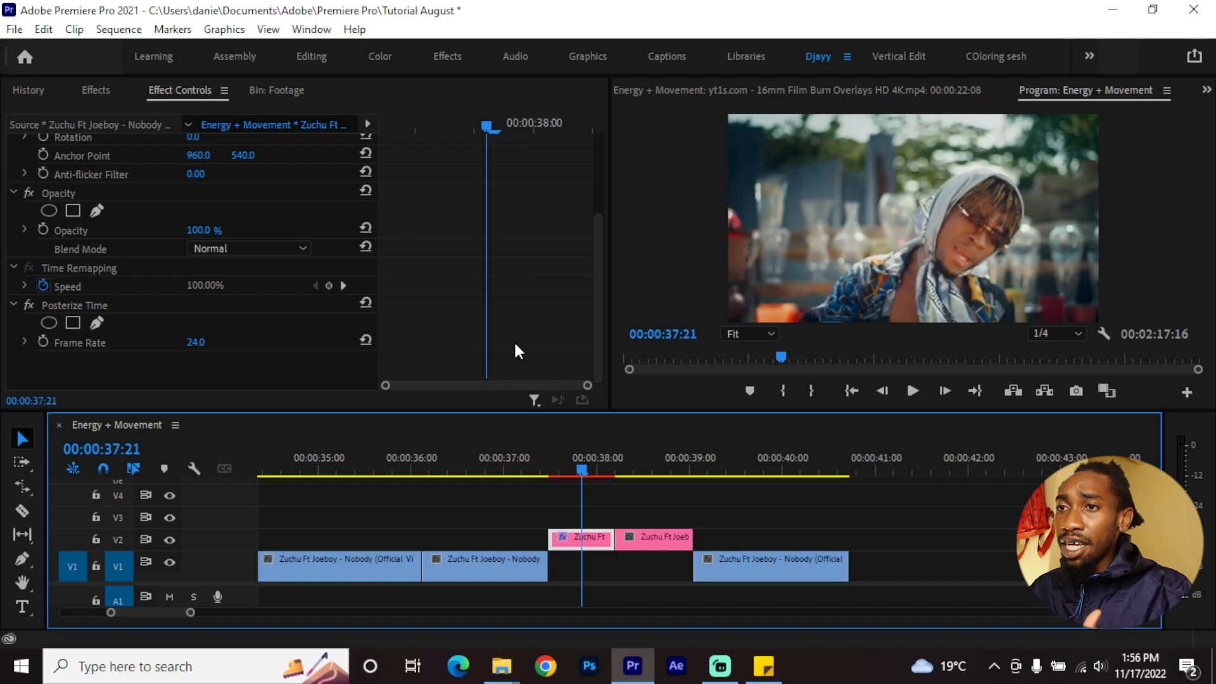
drag(197, 344, 197, 346)
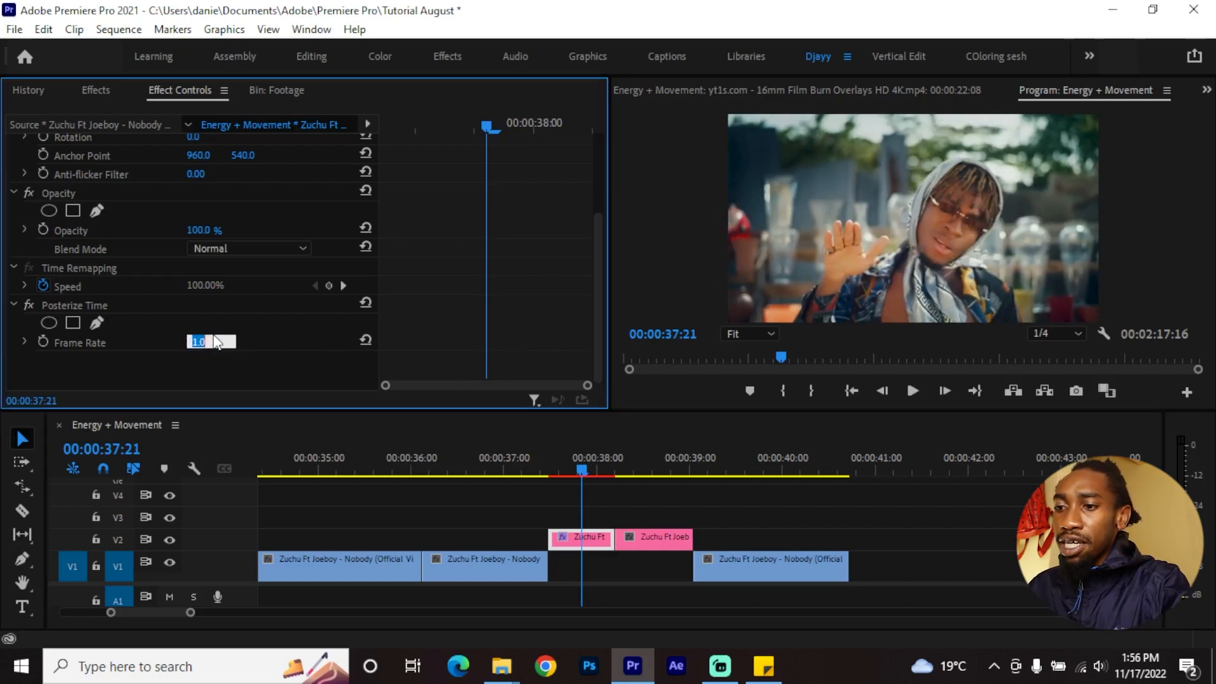
Step: Play from just before the first pink clip to check its posterized motion
click(528, 464)
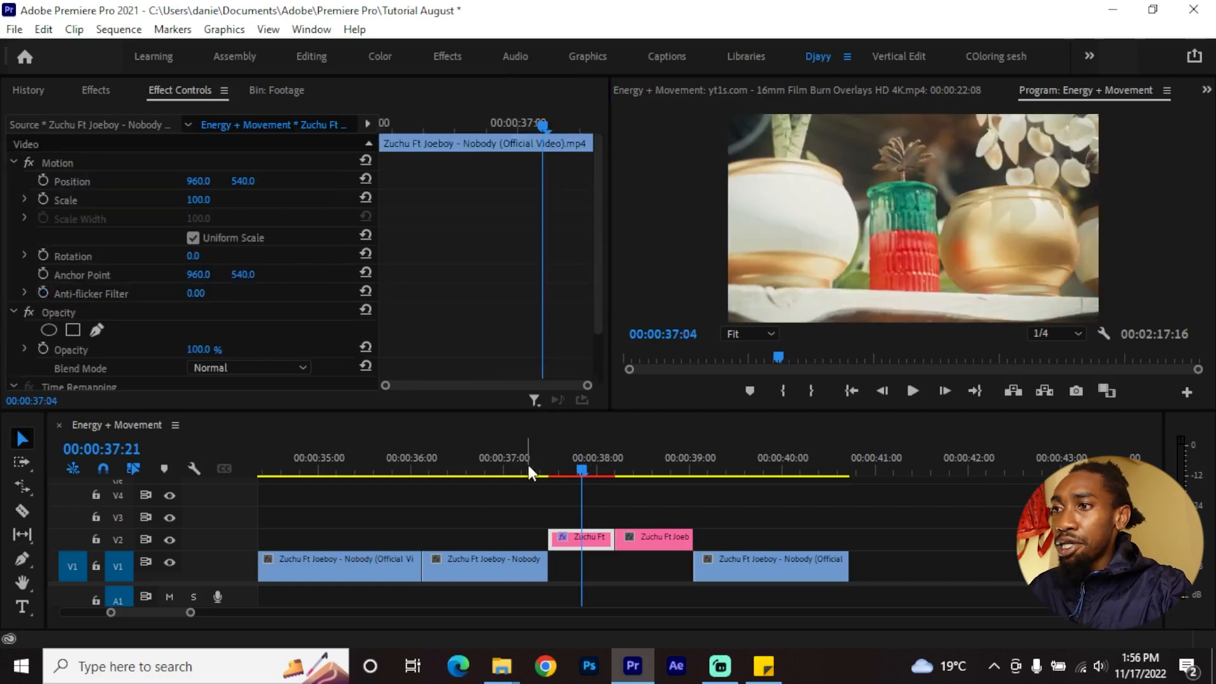
key(space)
click(528, 465)
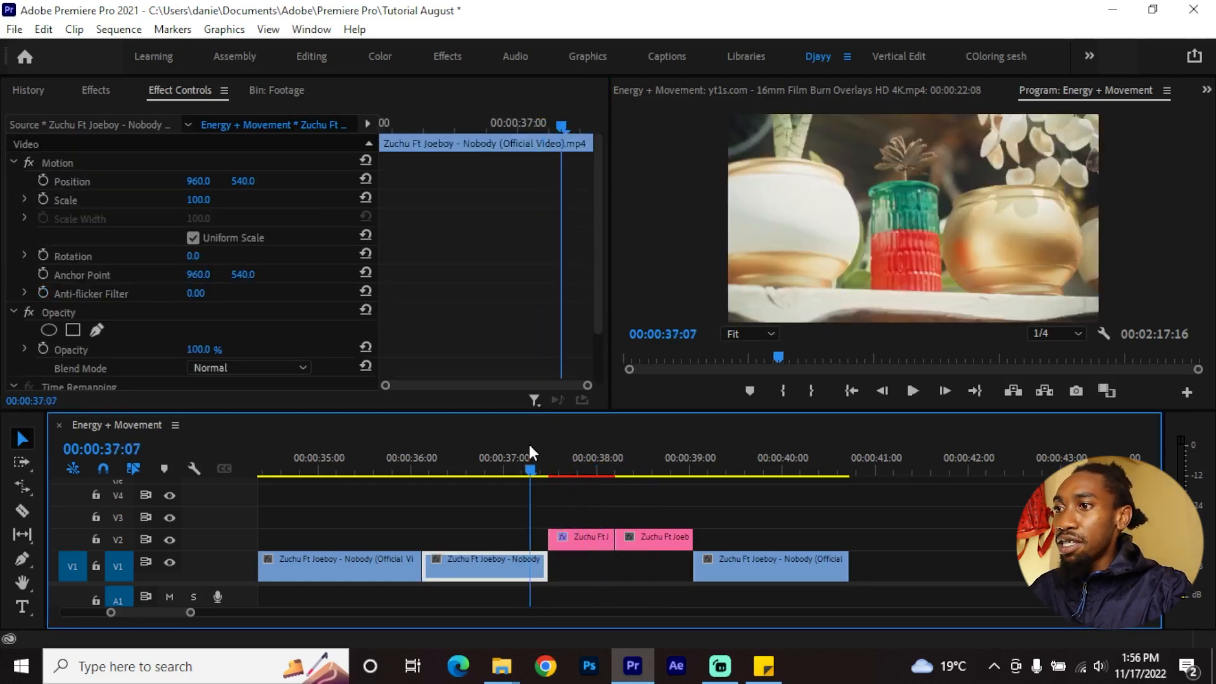
key(space)
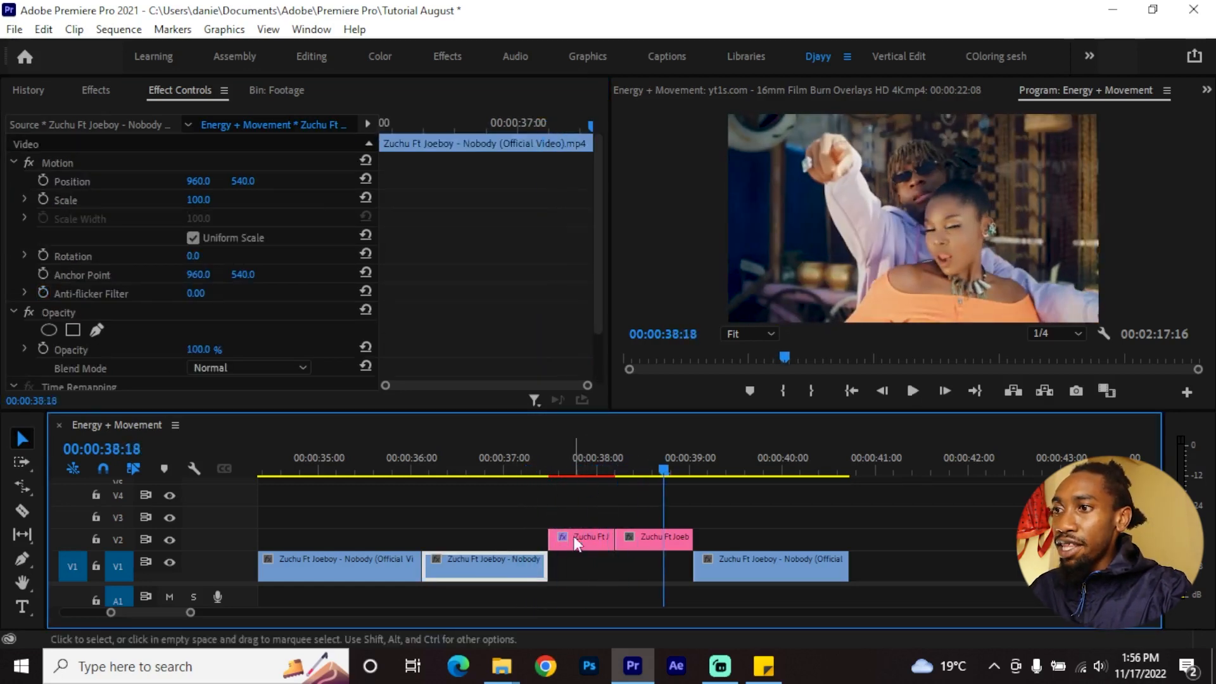
Step: Copy the Posterize Time effect from the first pink clip onto the second pink clip on V2
click(572, 536)
scroll(504, 313, down, 2)
click(93, 302)
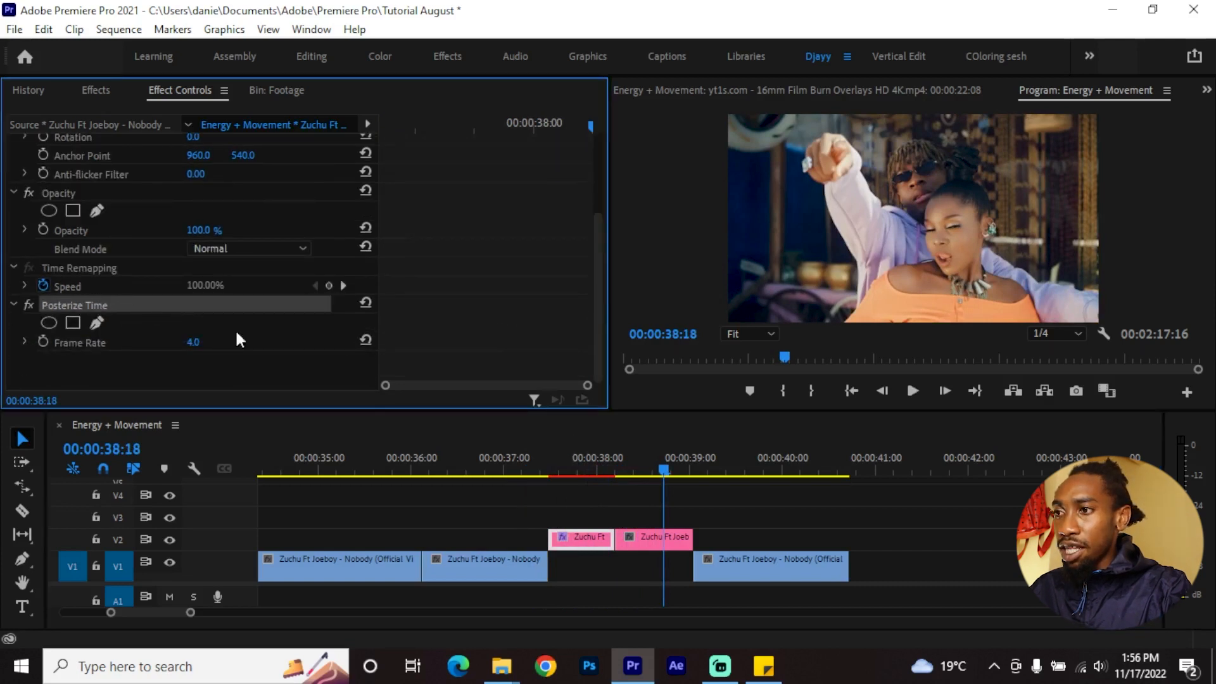
click(647, 535)
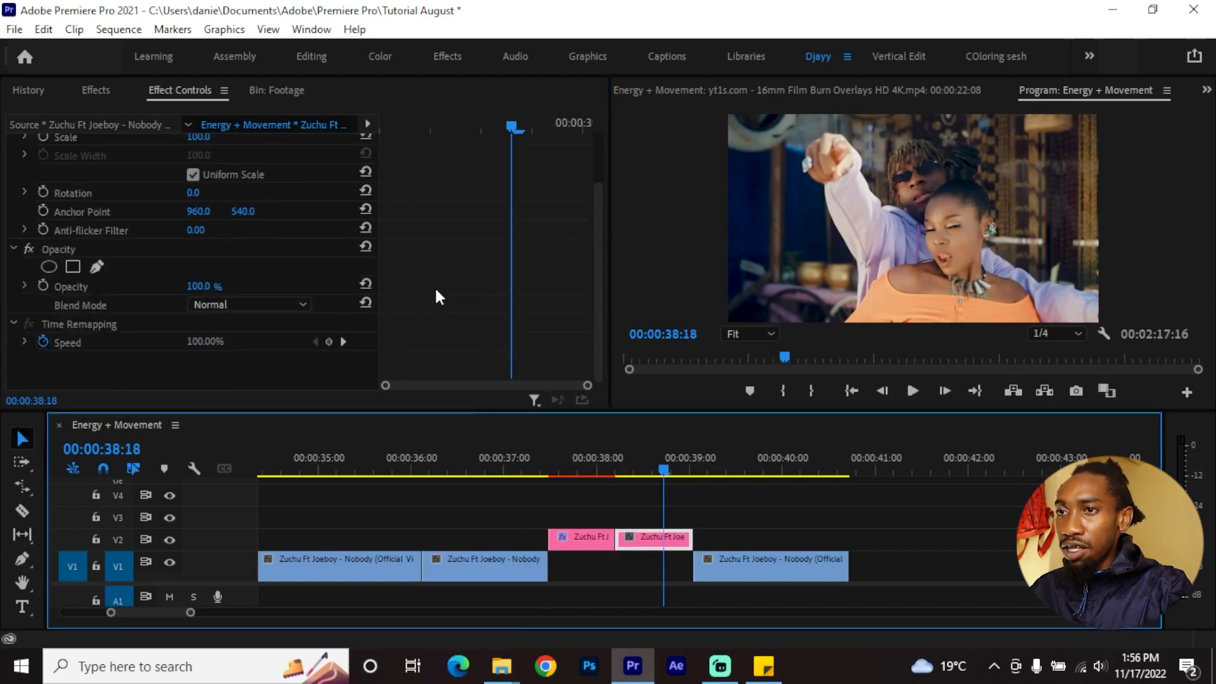
Step: Play through both pink clips repeatedly to review the stuttered motion against the neighbouring shots
click(474, 457)
key(space)
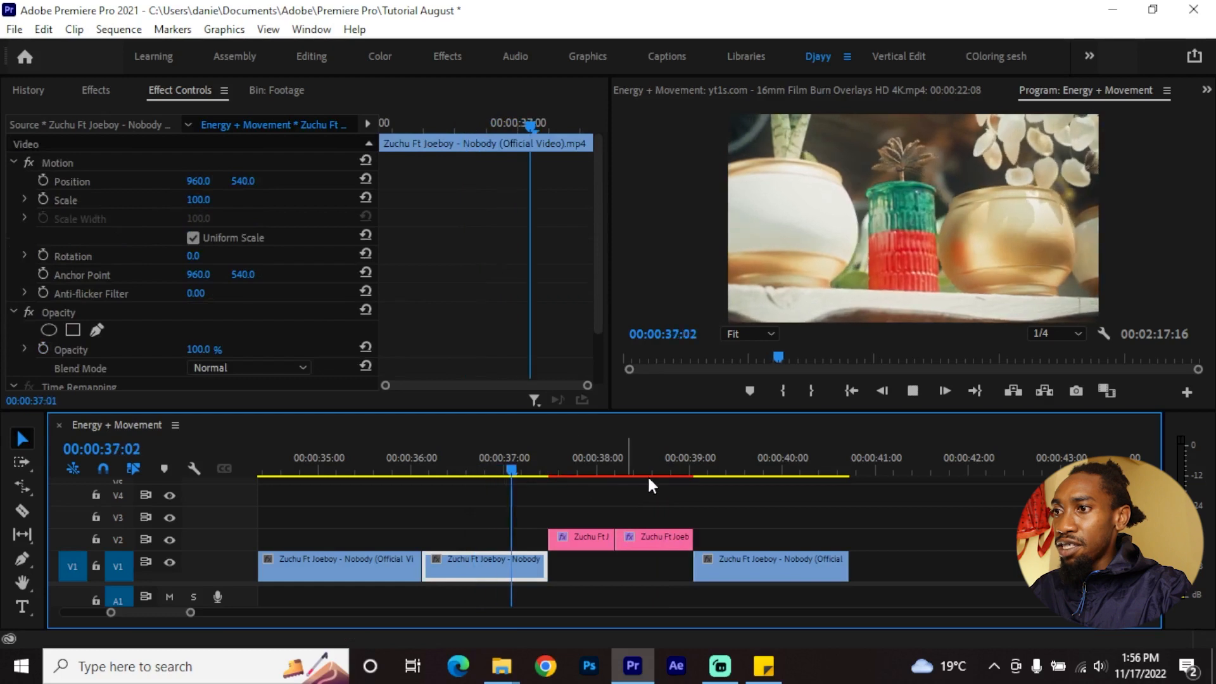
key(minus)
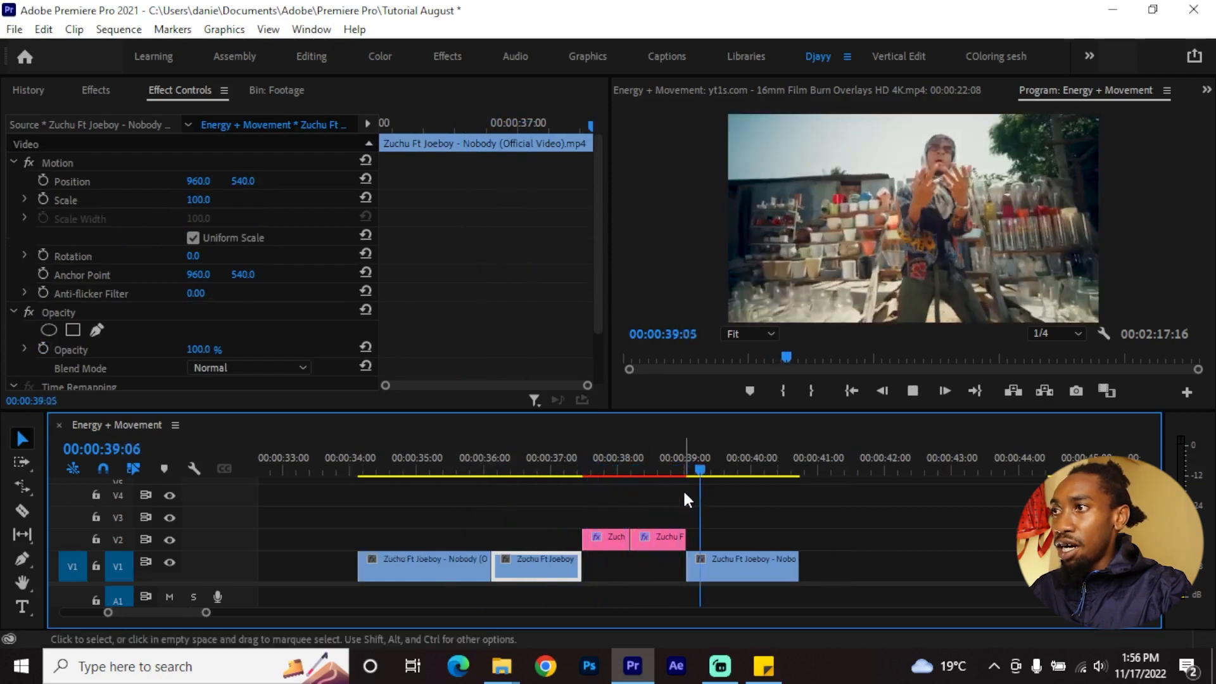
click(586, 455)
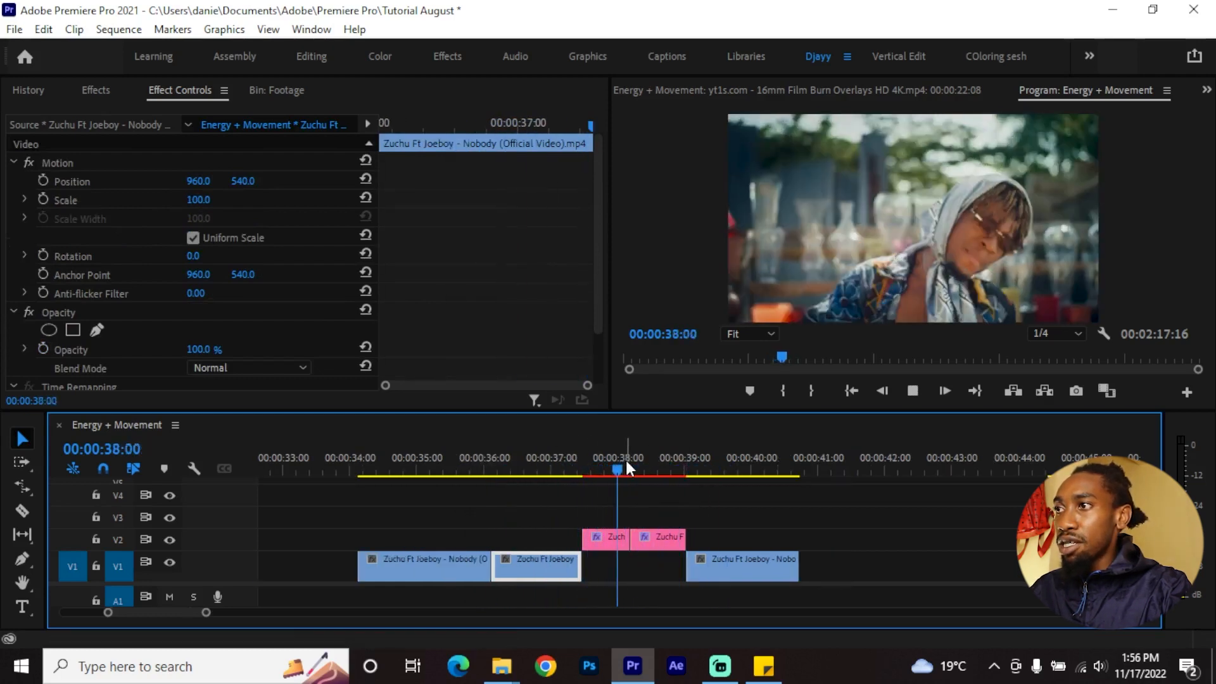
click(561, 461)
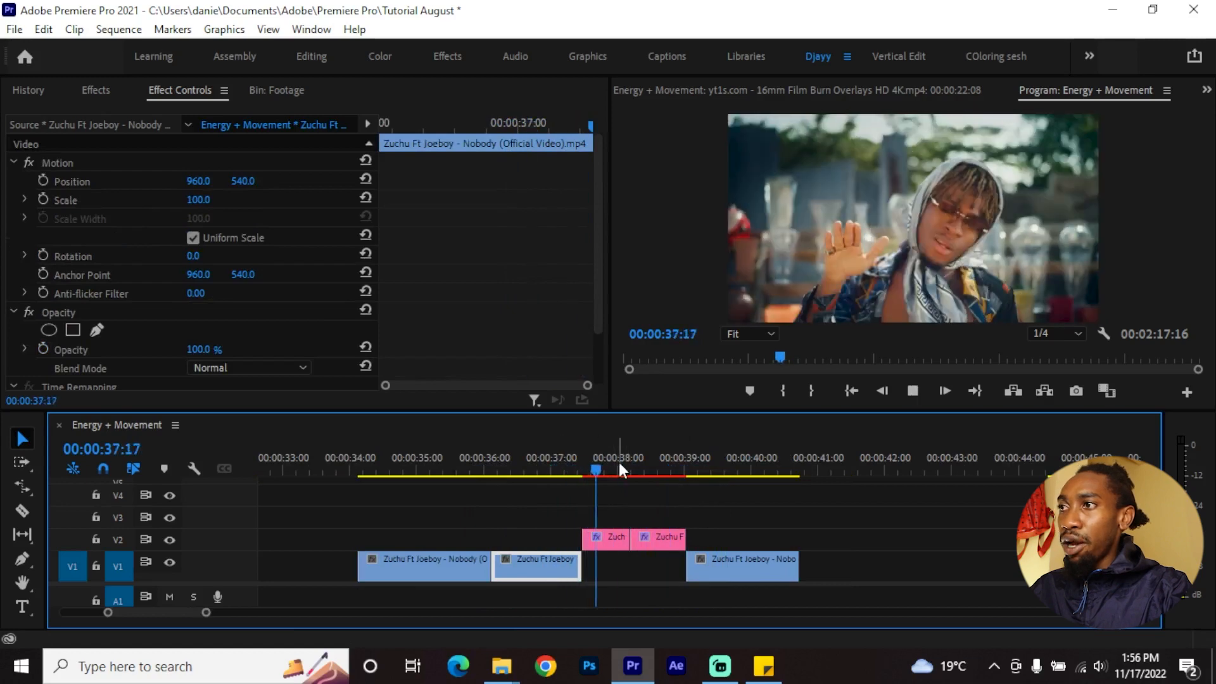
click(594, 466)
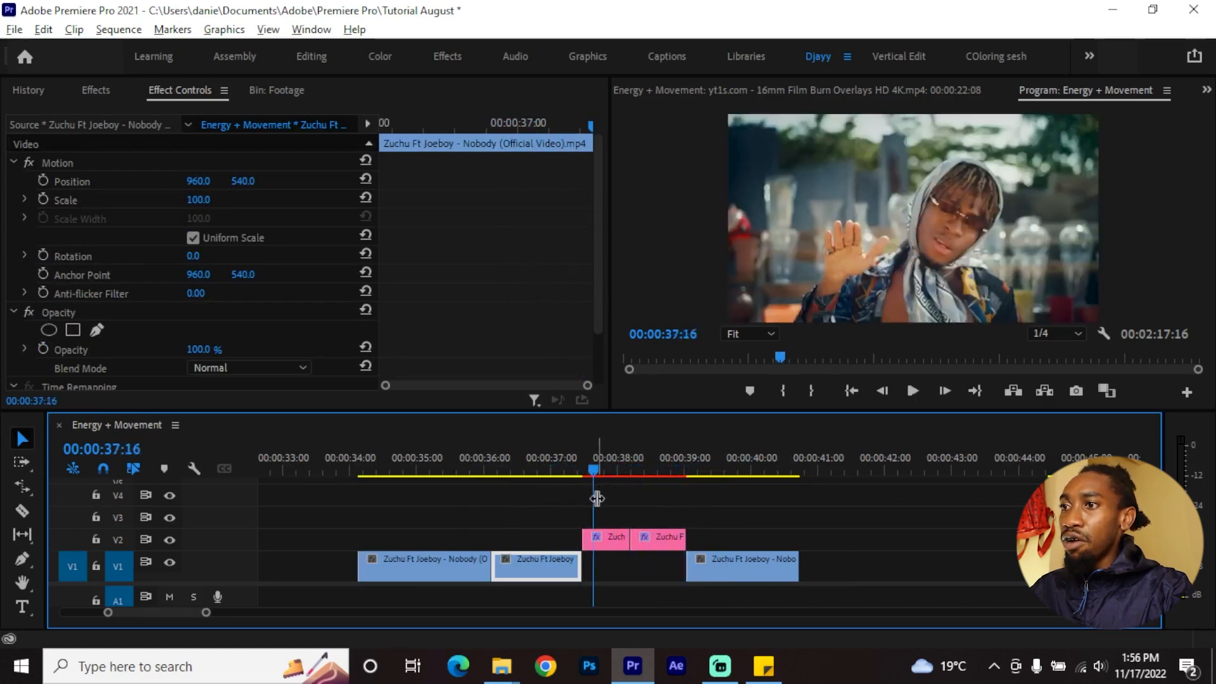
Step: Find the Echo video effect and apply it to the first pink clip on V2, with the playhead at 00:00:37:19
scroll(597, 499, up, 2)
key(space)
click(604, 457)
click(616, 545)
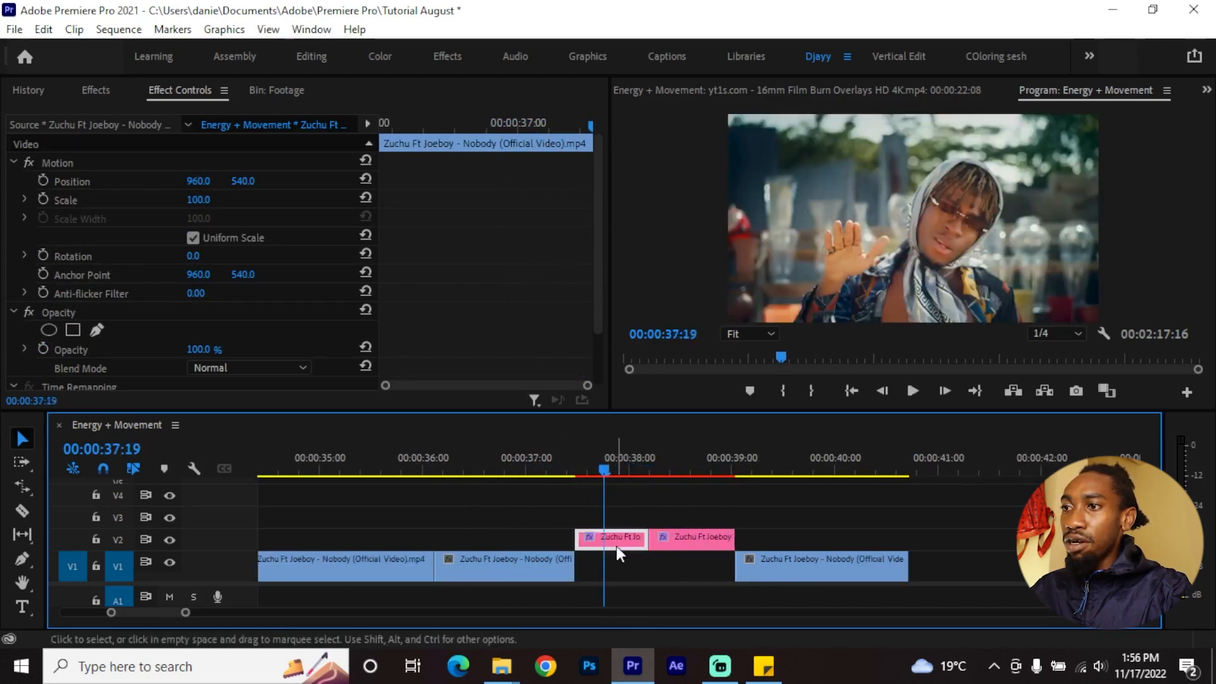
key(shift+7)
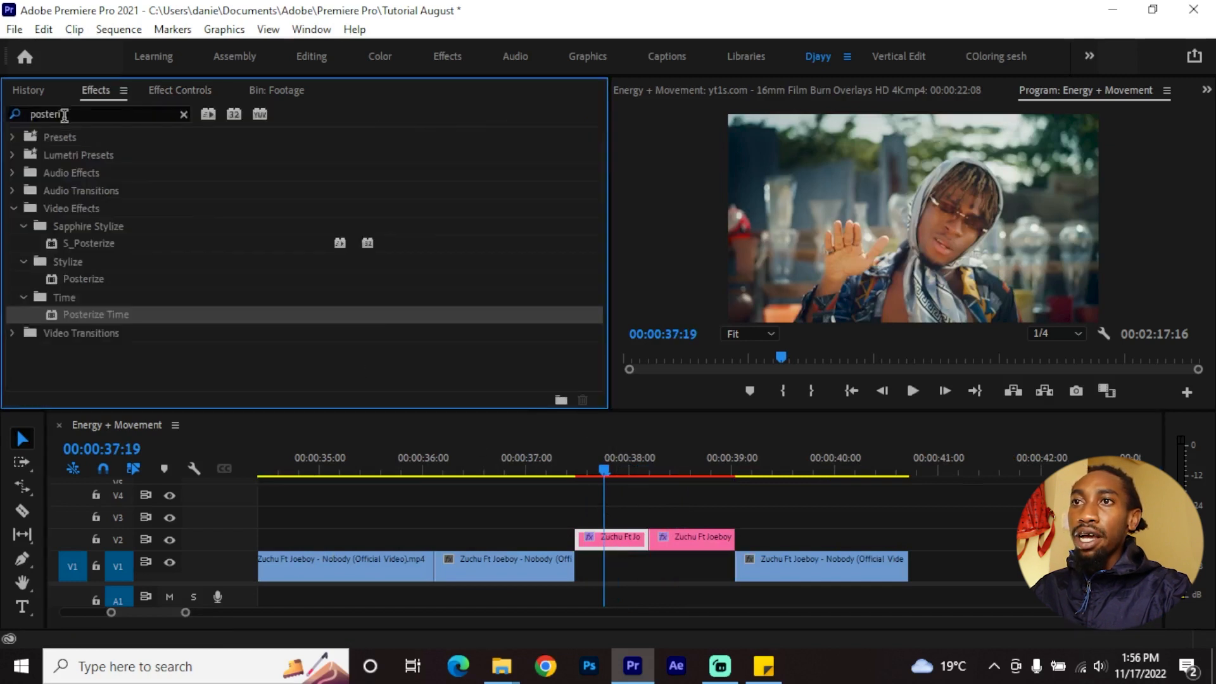
double_click(64, 114)
text(echo)
drag(85, 314, 615, 536)
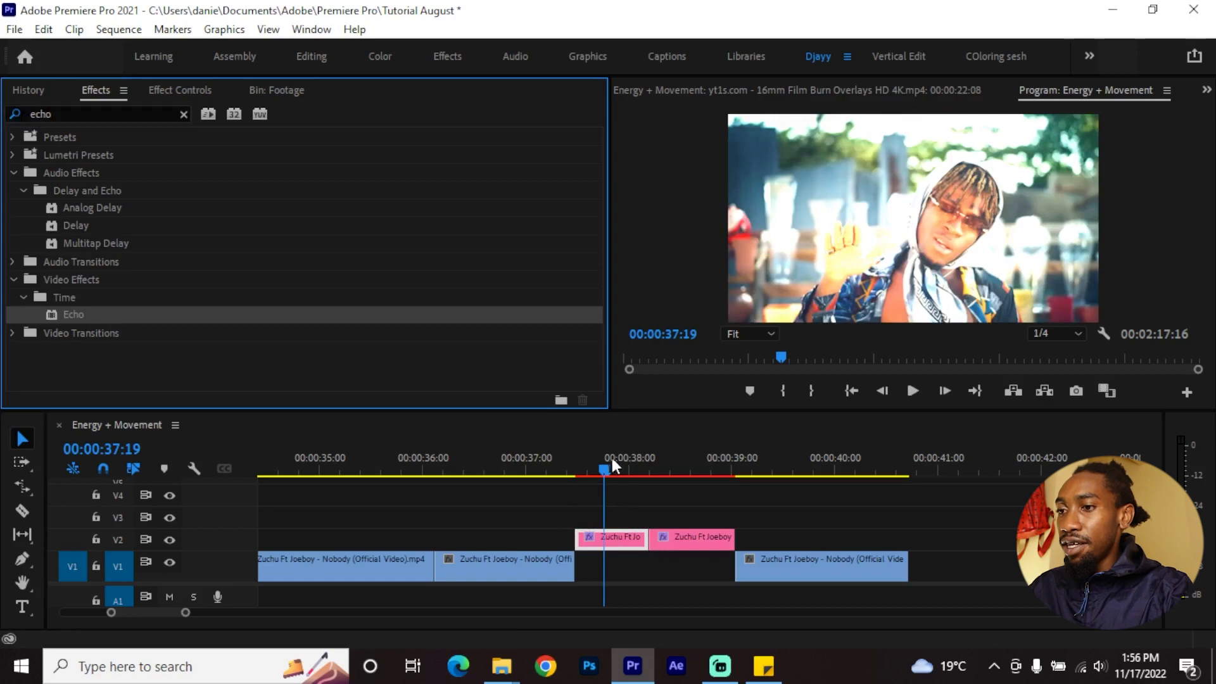
Step: Set the Echo Time of the first pink clip's Echo effect to about 0.262 seconds
key(shift+5)
scroll(527, 276, down, 8)
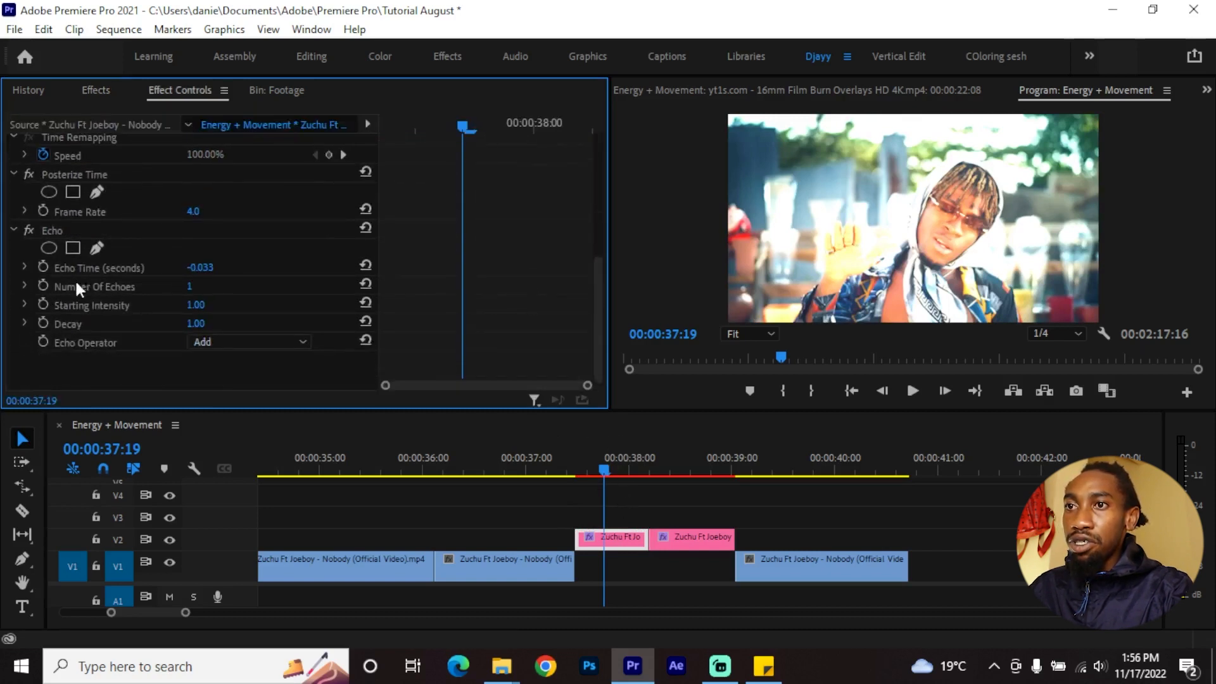
click(22, 264)
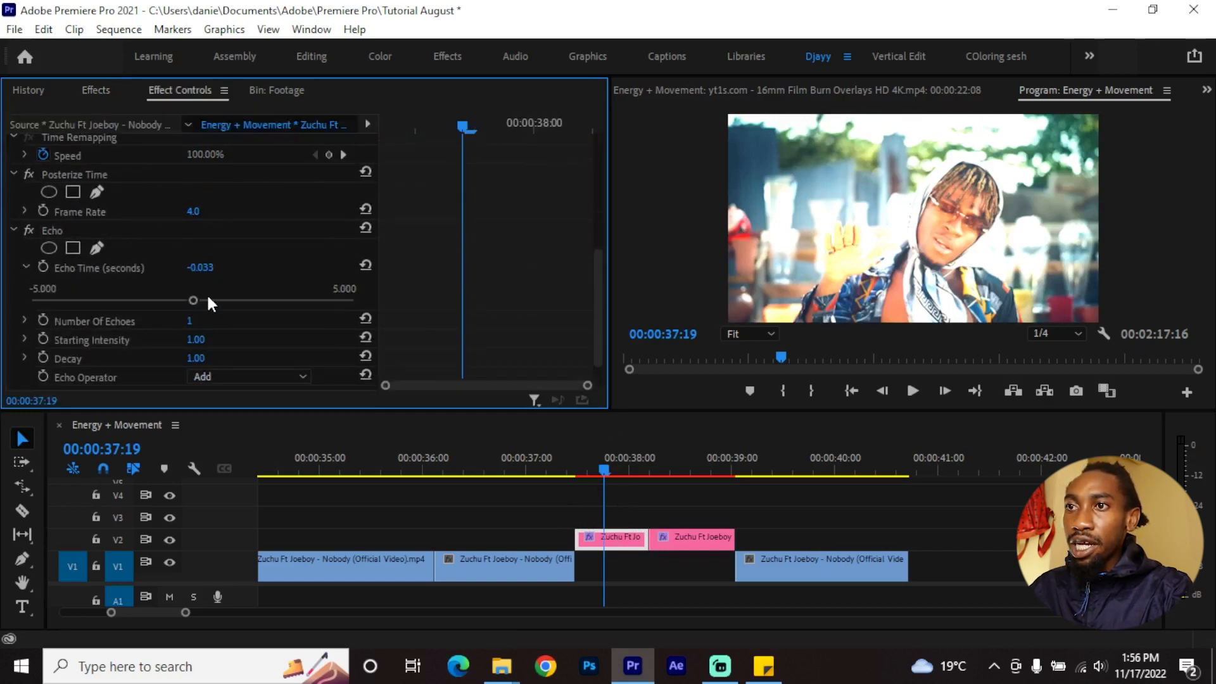
drag(192, 302, 197, 300)
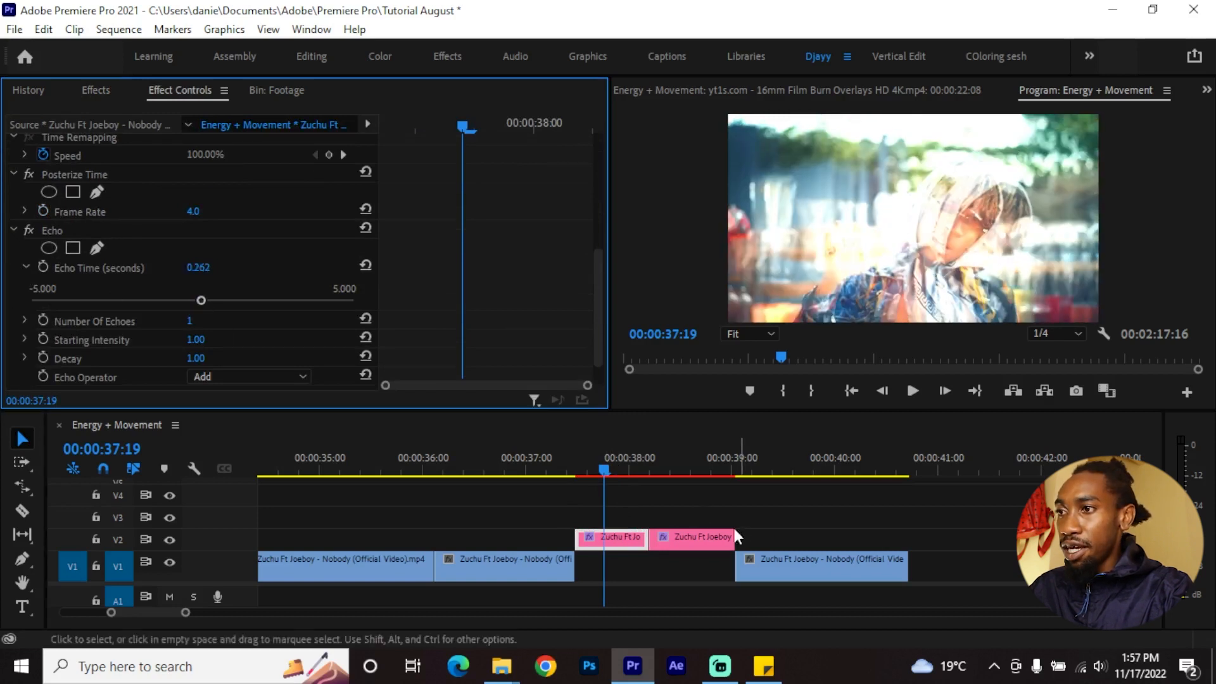
Step: Play from just before the first pink clip on V2 to review its ghosted echo motion
click(552, 466)
key(space)
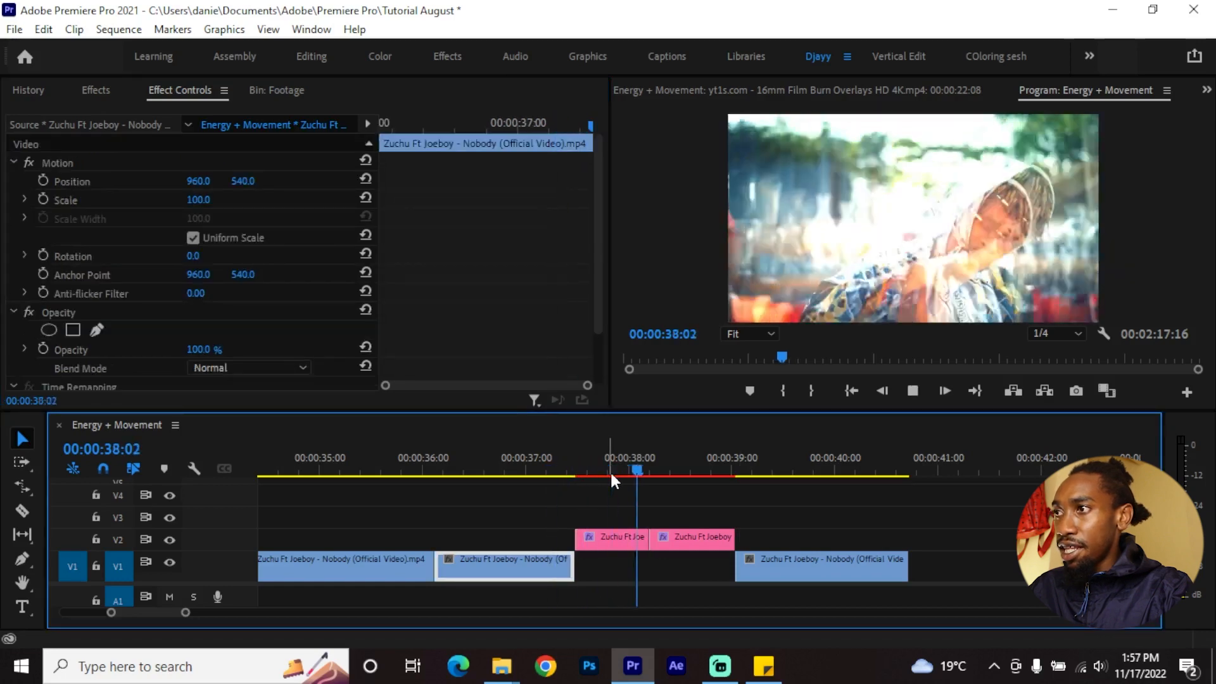
click(576, 448)
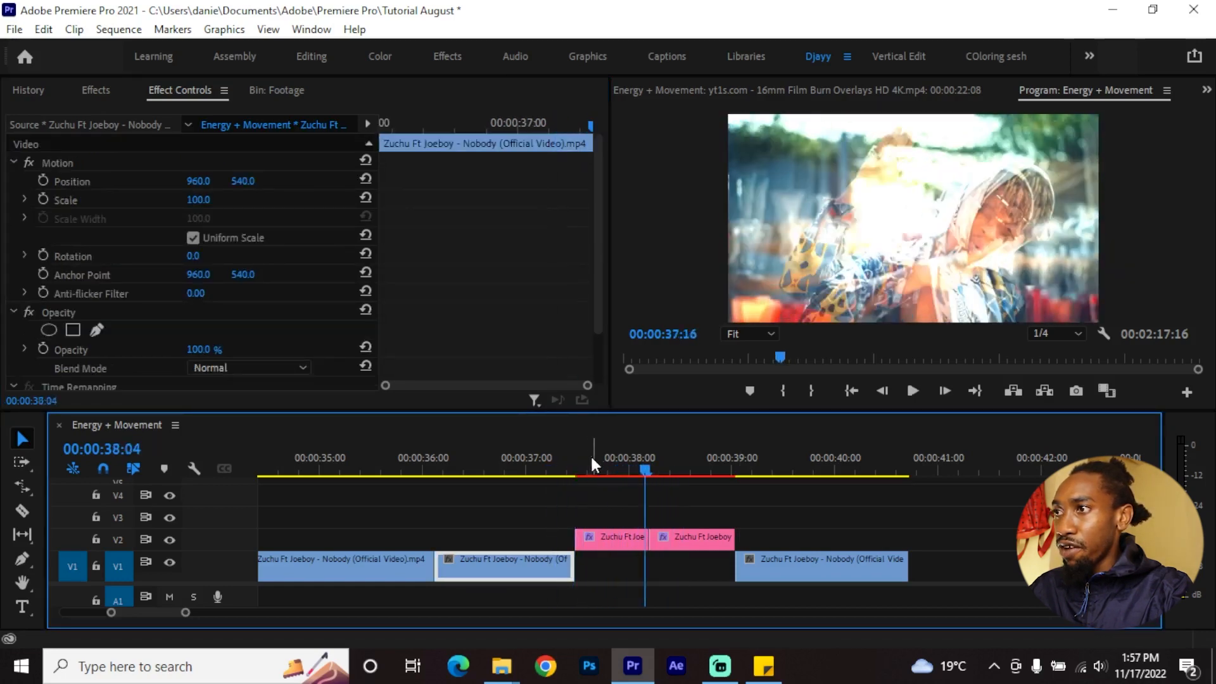
click(586, 455)
Step: Try the Minimum, Screen, Add and Maximum echo operators on the first pink clip, finishing on Screen
click(622, 503)
click(611, 537)
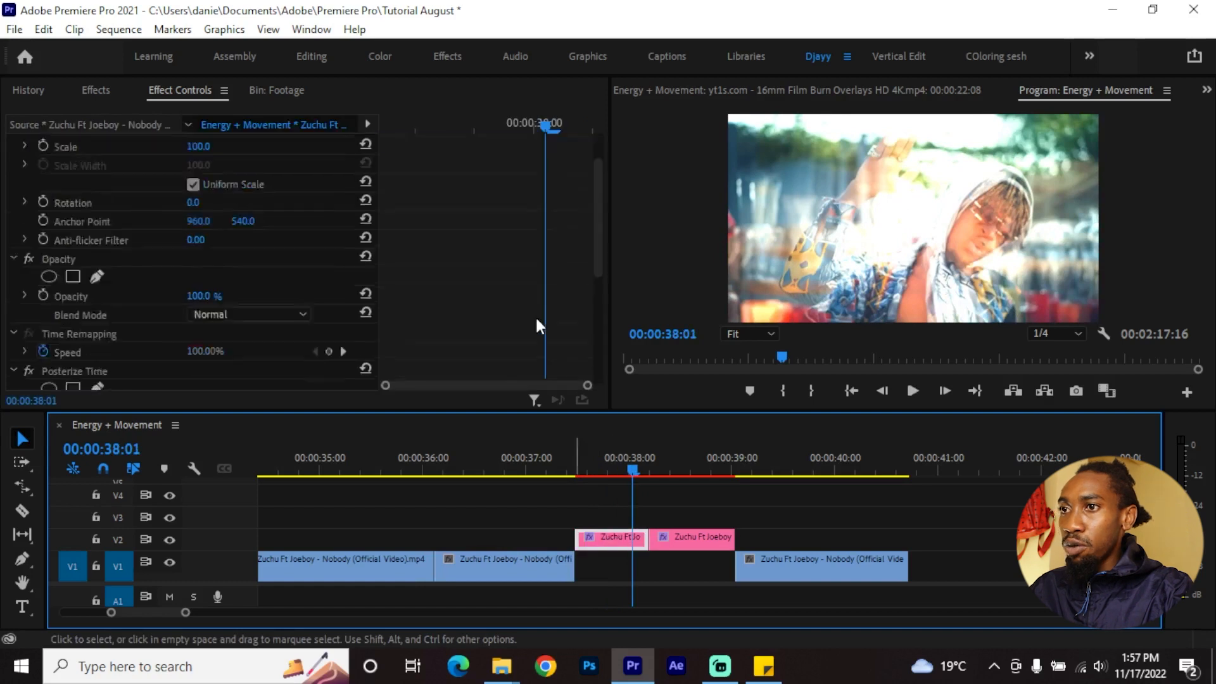
scroll(519, 317, down, 6)
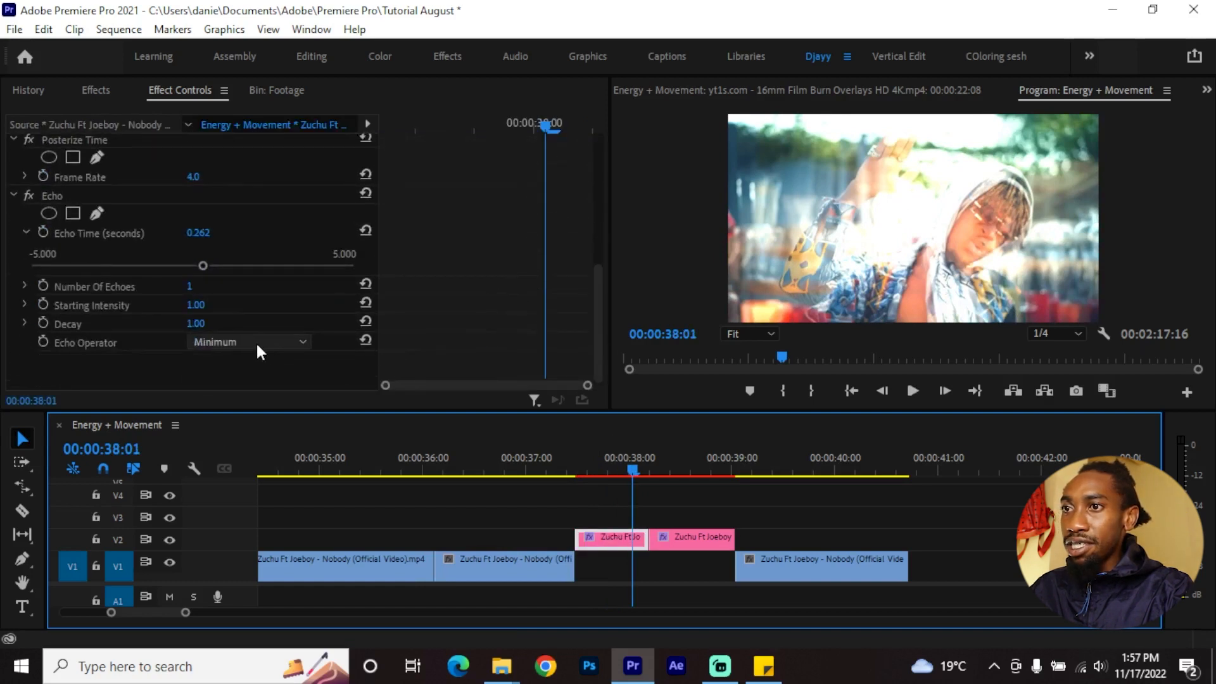
scroll(255, 341, down, 1)
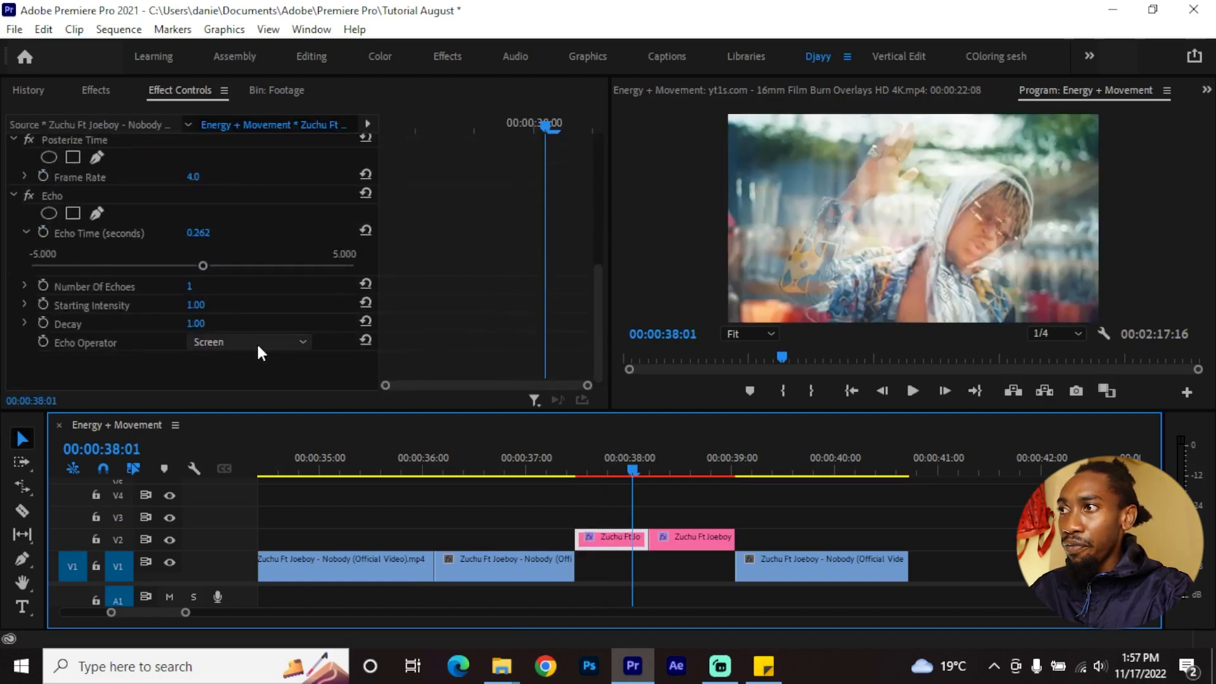
mouse_move(612, 469)
mouse_down()
mouse_move(591, 469)
mouse_move(612, 469)
mouse_up()
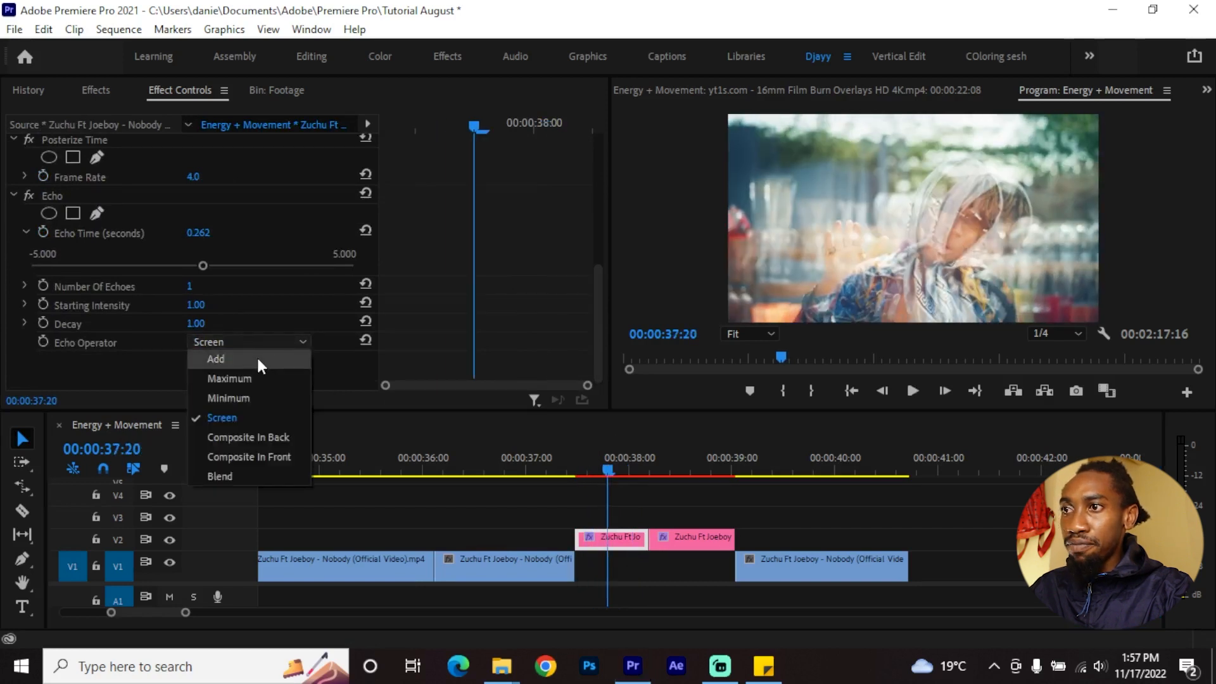
click(256, 359)
click(254, 342)
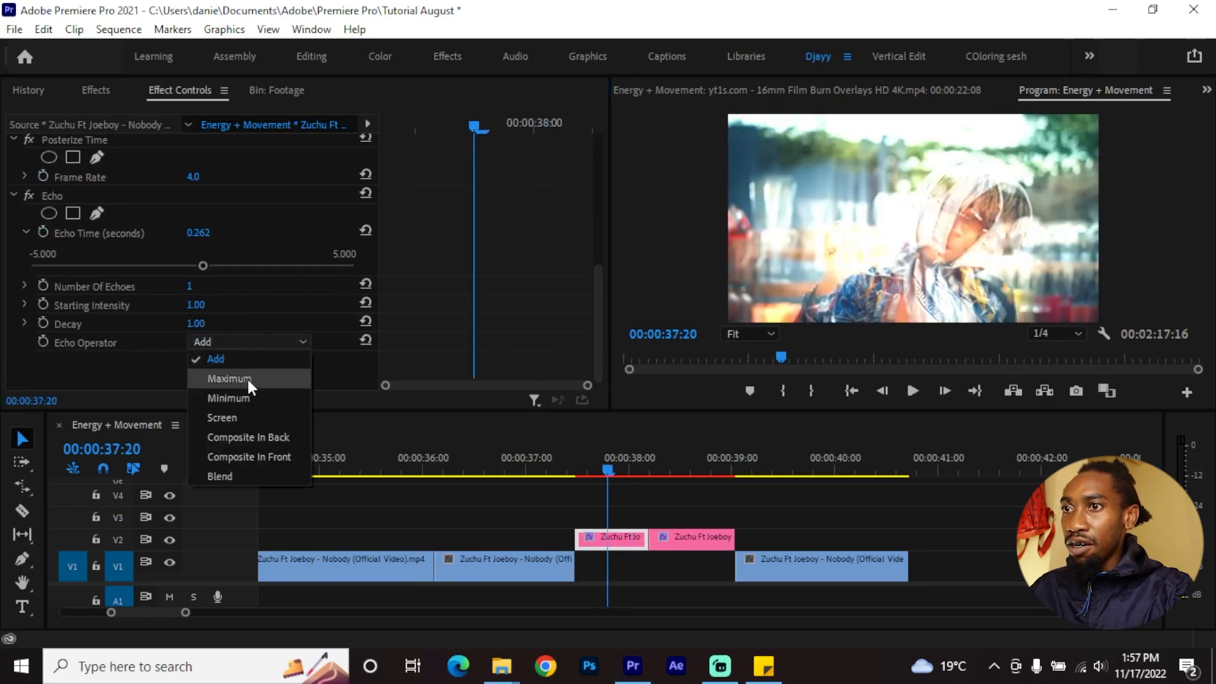
click(248, 379)
click(225, 342)
click(243, 417)
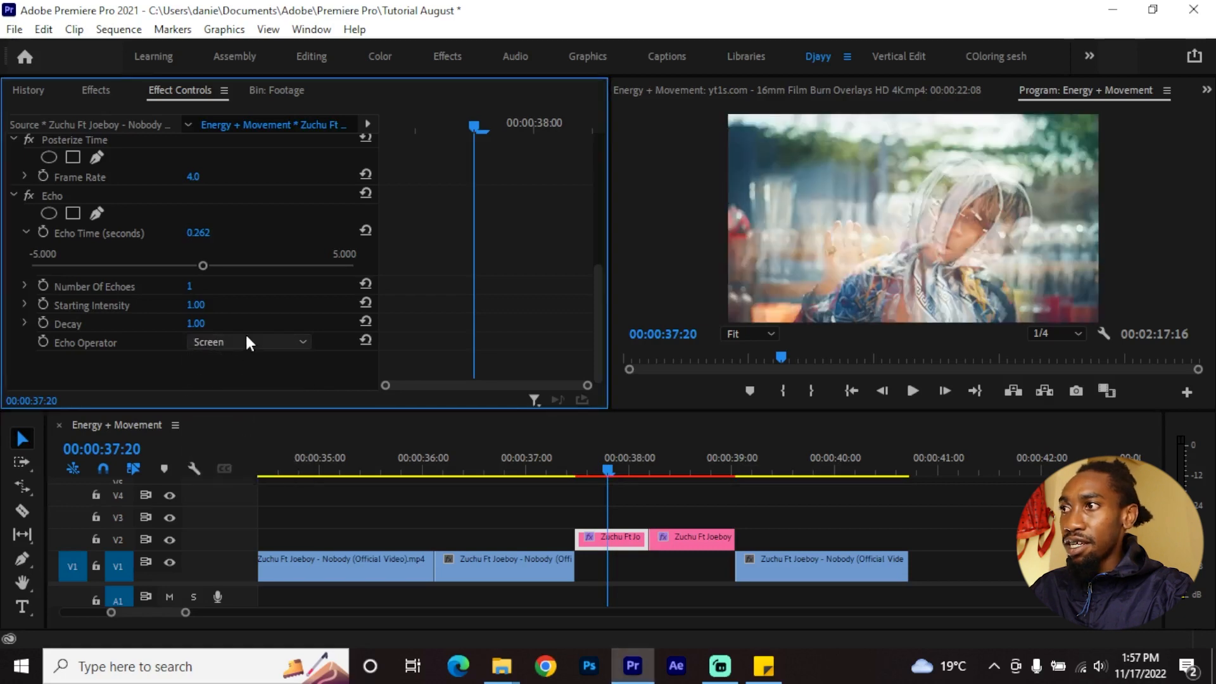
Step: Play and scrub through the first pink clip to check the Screen echo operator
key(space)
key(space)
drag(629, 463, 616, 504)
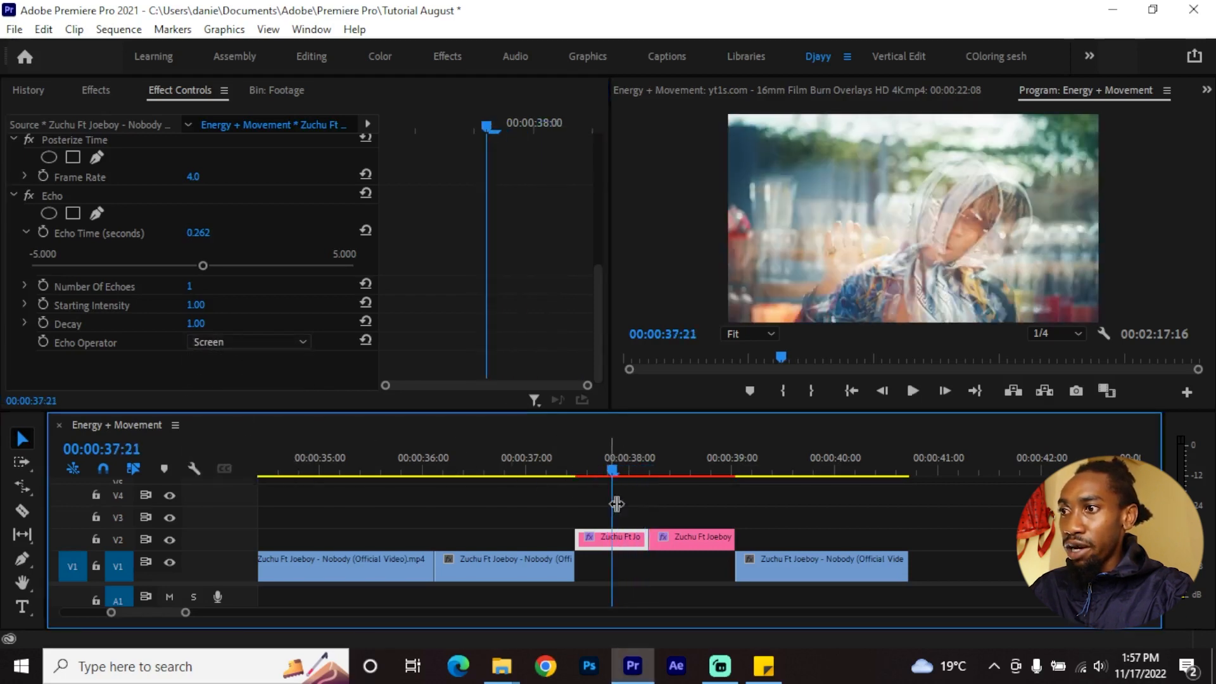
click(616, 504)
Step: Set the first pink clip's Echo Operator to Add and copy its Echo effect onto the second pink clip on V2
click(594, 538)
scroll(414, 334, down, 7)
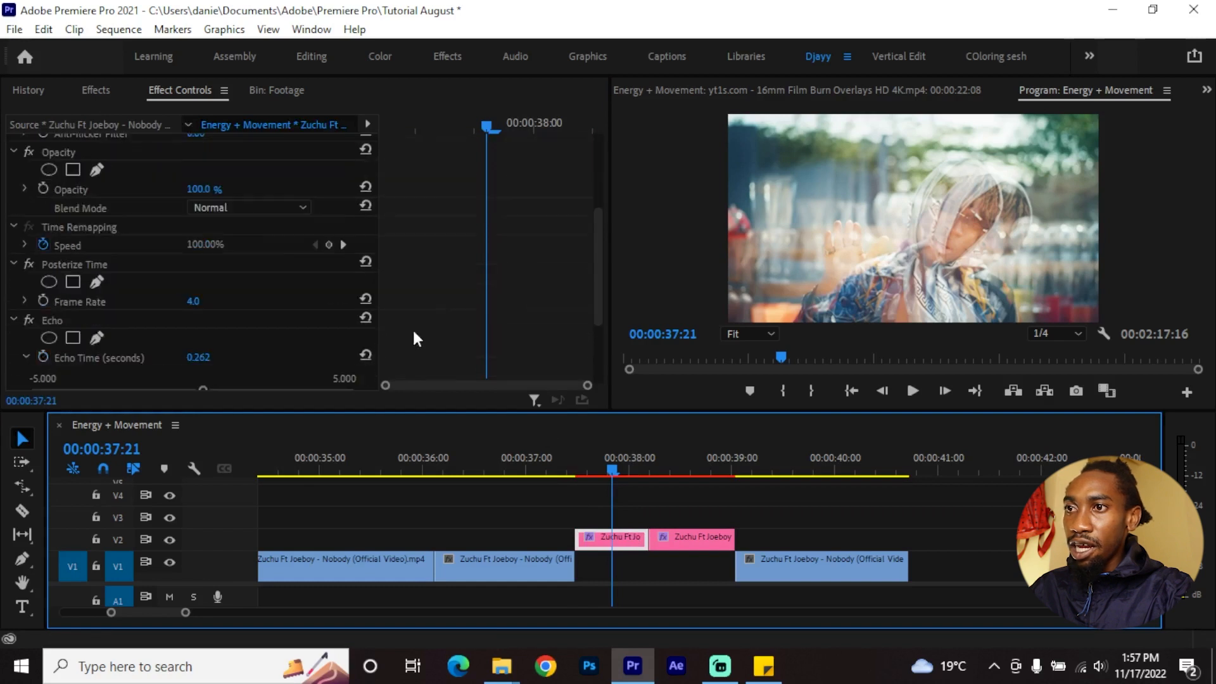
click(261, 364)
click(218, 375)
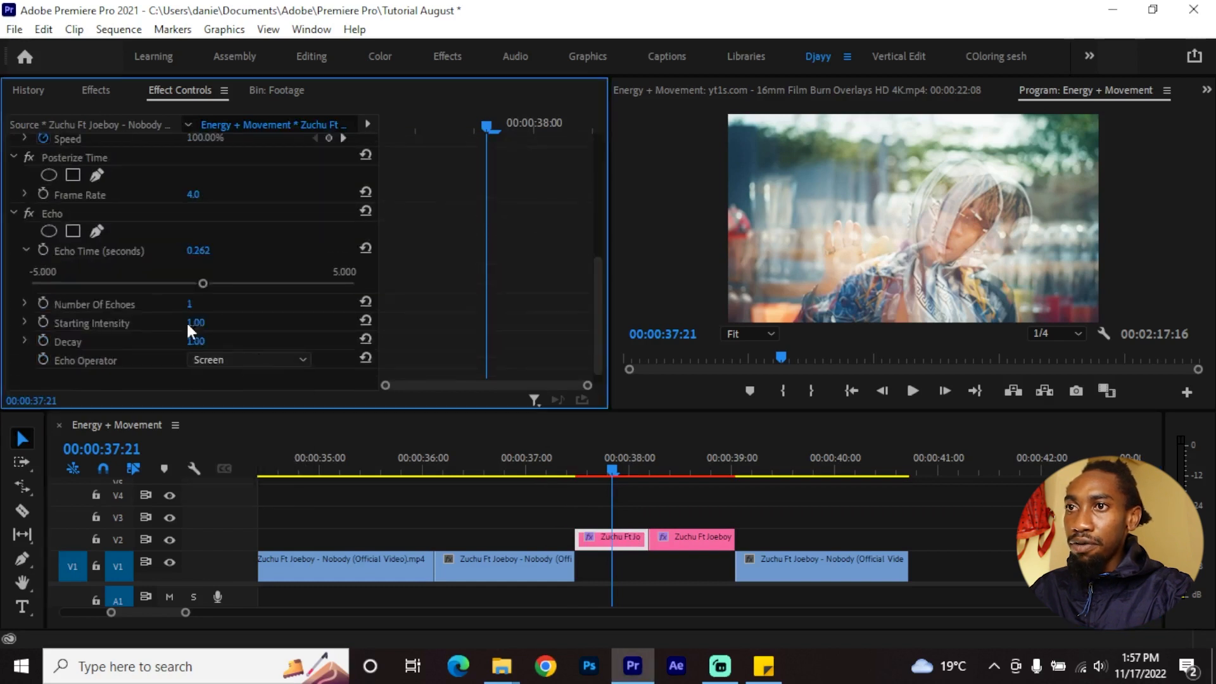
click(127, 213)
click(690, 538)
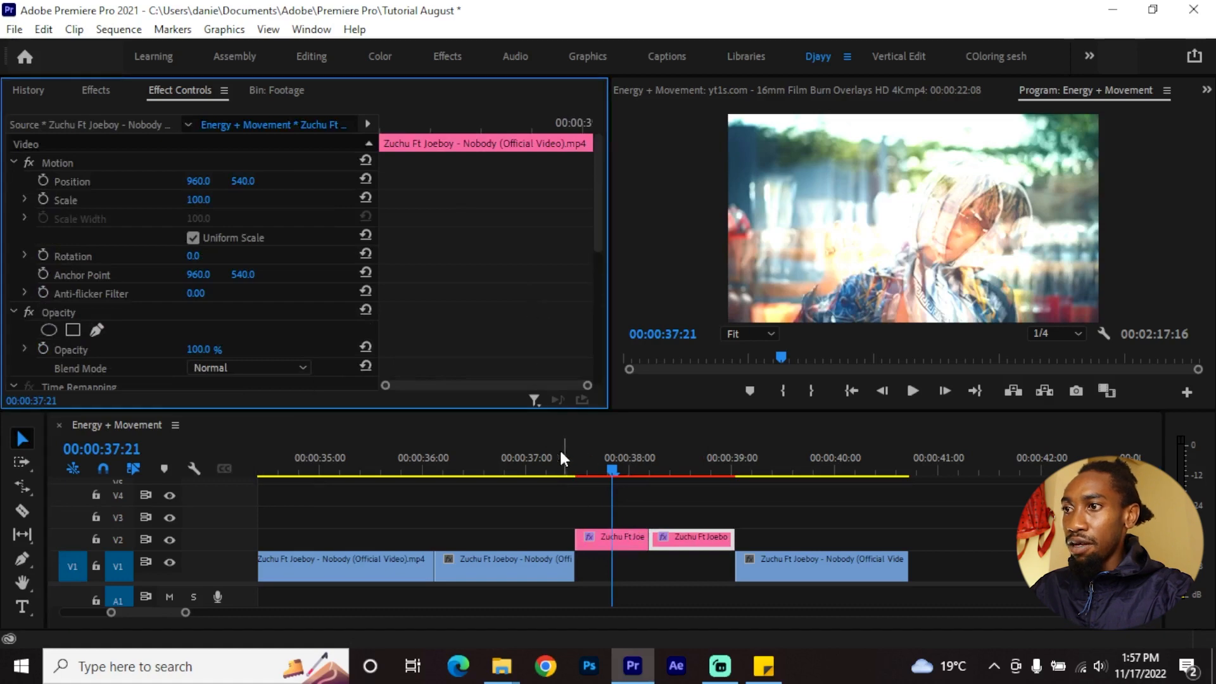
Step: Play from the blue shot before the pink clips through both of them to review the combined Echo and Posterize Time look
click(482, 454)
scroll(643, 545, down, 2)
key(space)
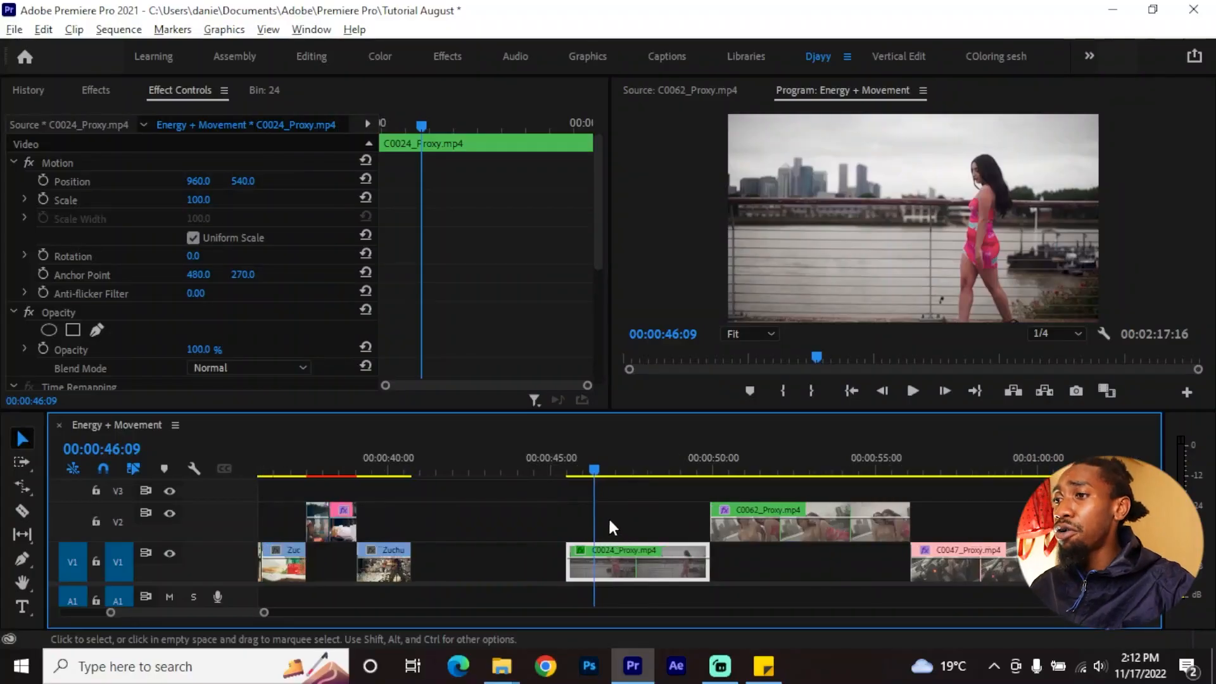
Step: Play C0024_Proxy.mp4 on V1 and replay its ending to examine the walking movement before C0062_Proxy.mp4
scroll(608, 515, up, 2)
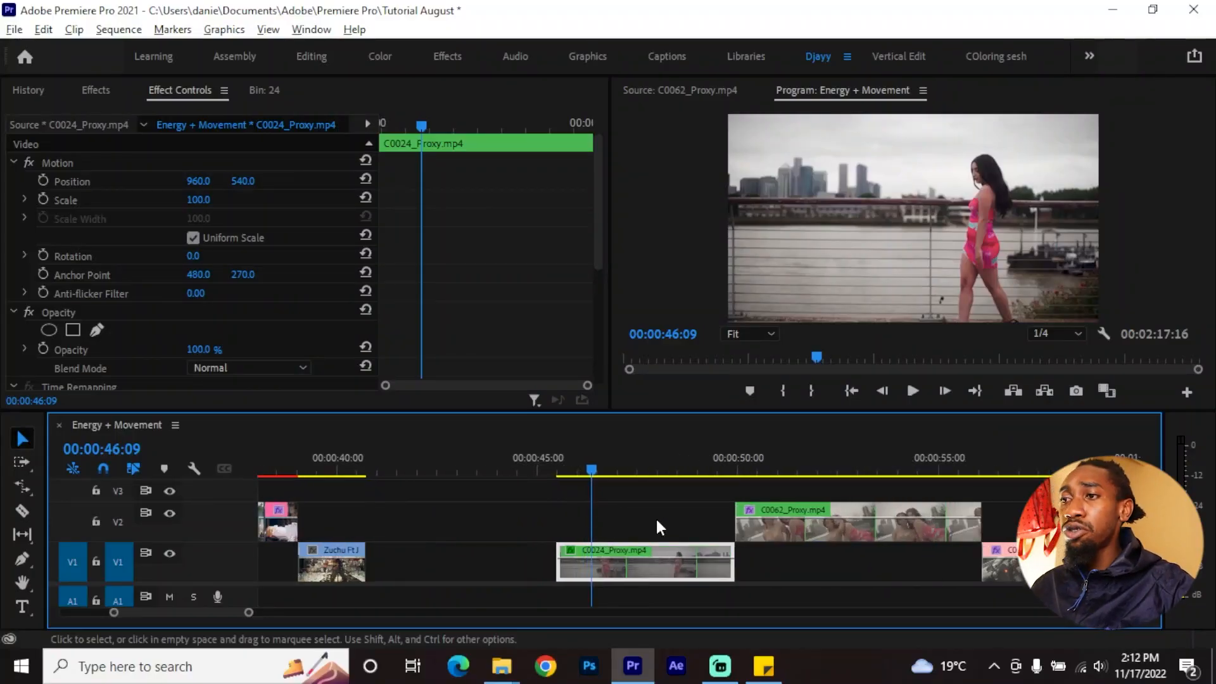
scroll(554, 516, up, 1)
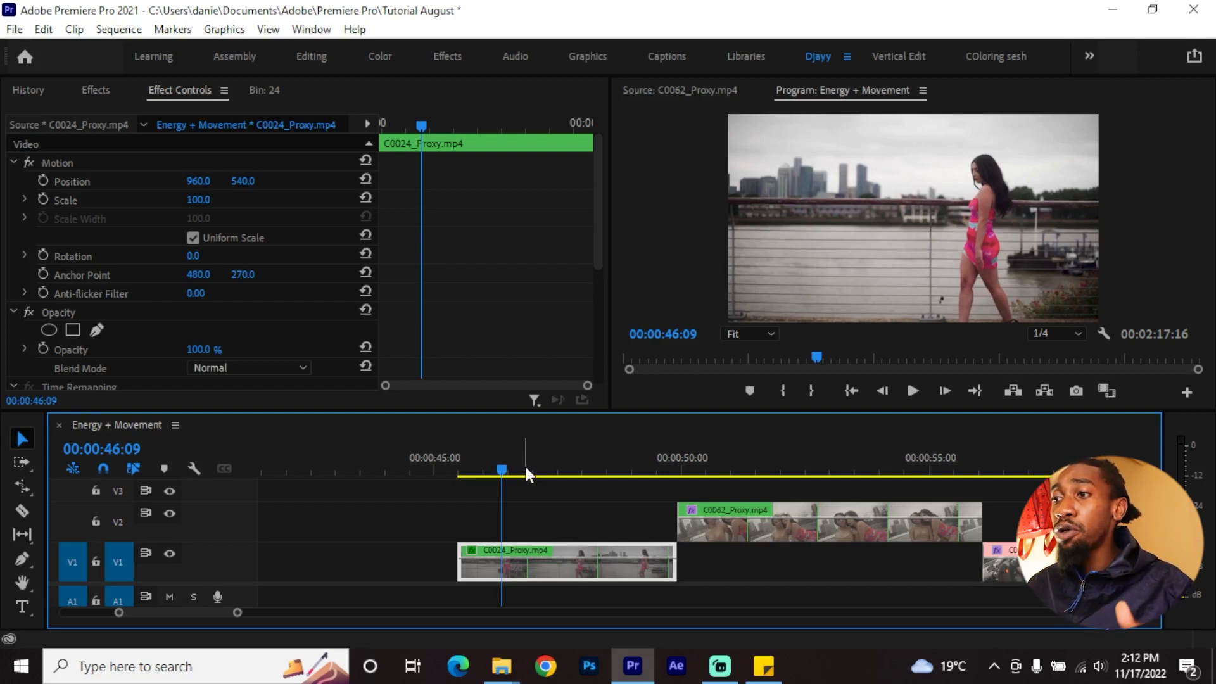
scroll(597, 530, down, 3)
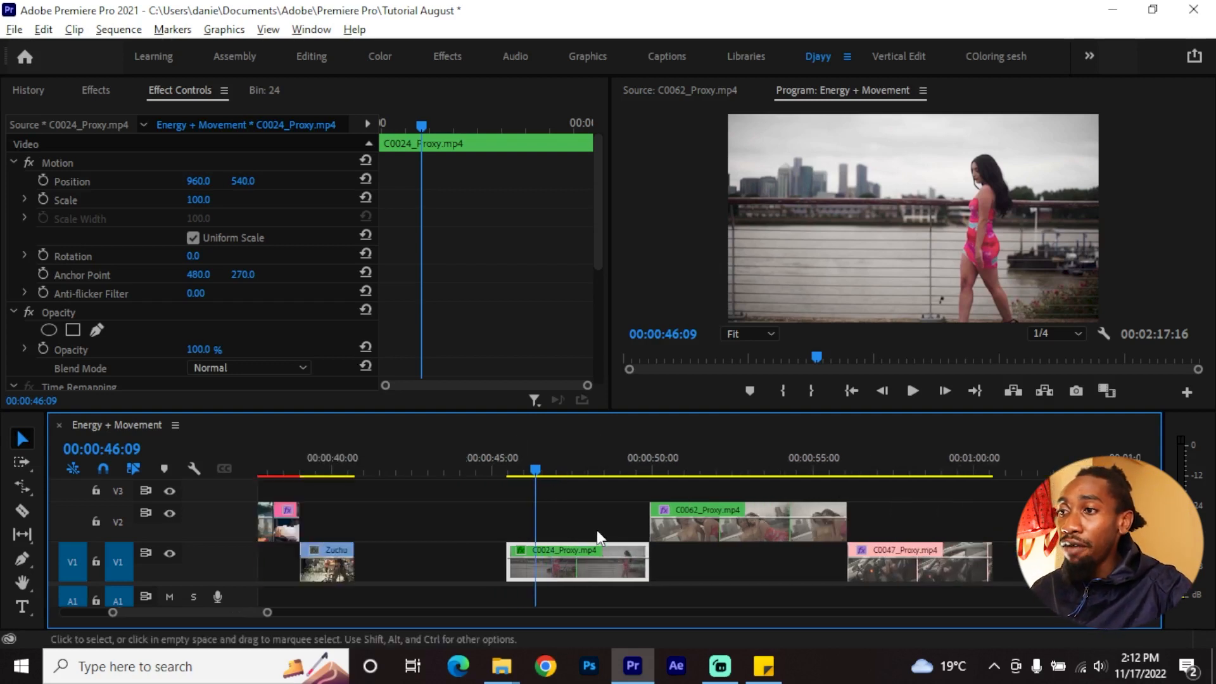
scroll(238, 558, down, 3)
scroll(233, 532, down, 3)
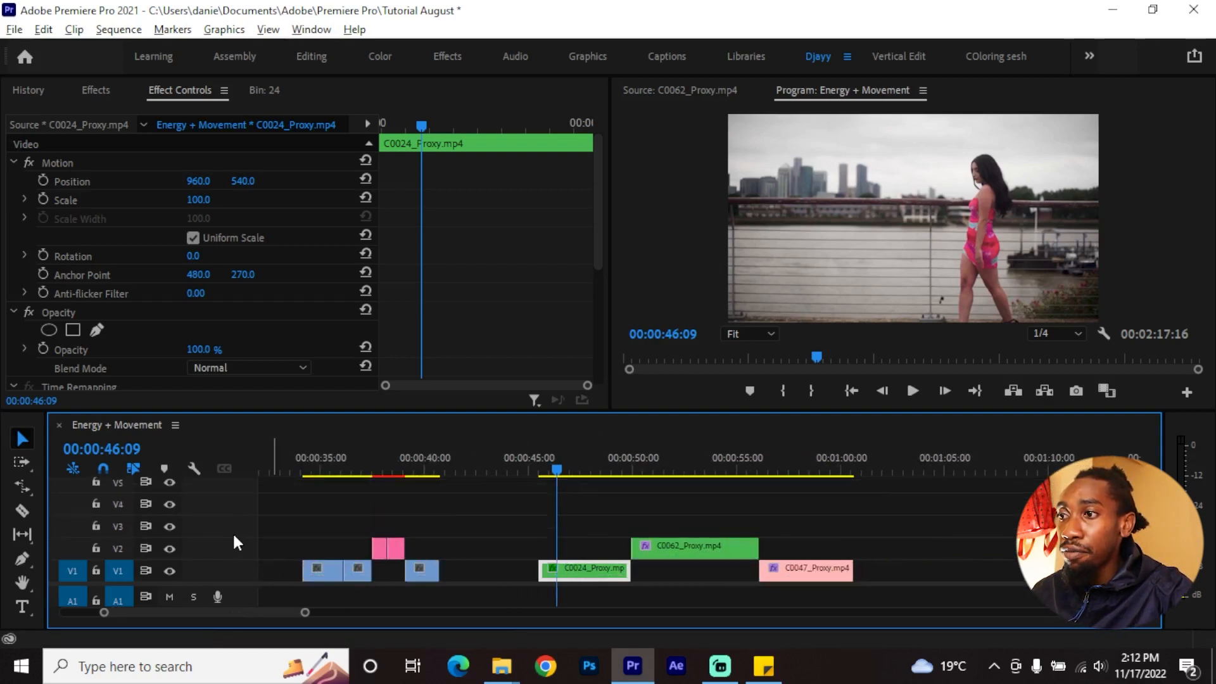
scroll(233, 562, up, 2)
key(space)
scroll(604, 556, up, 3)
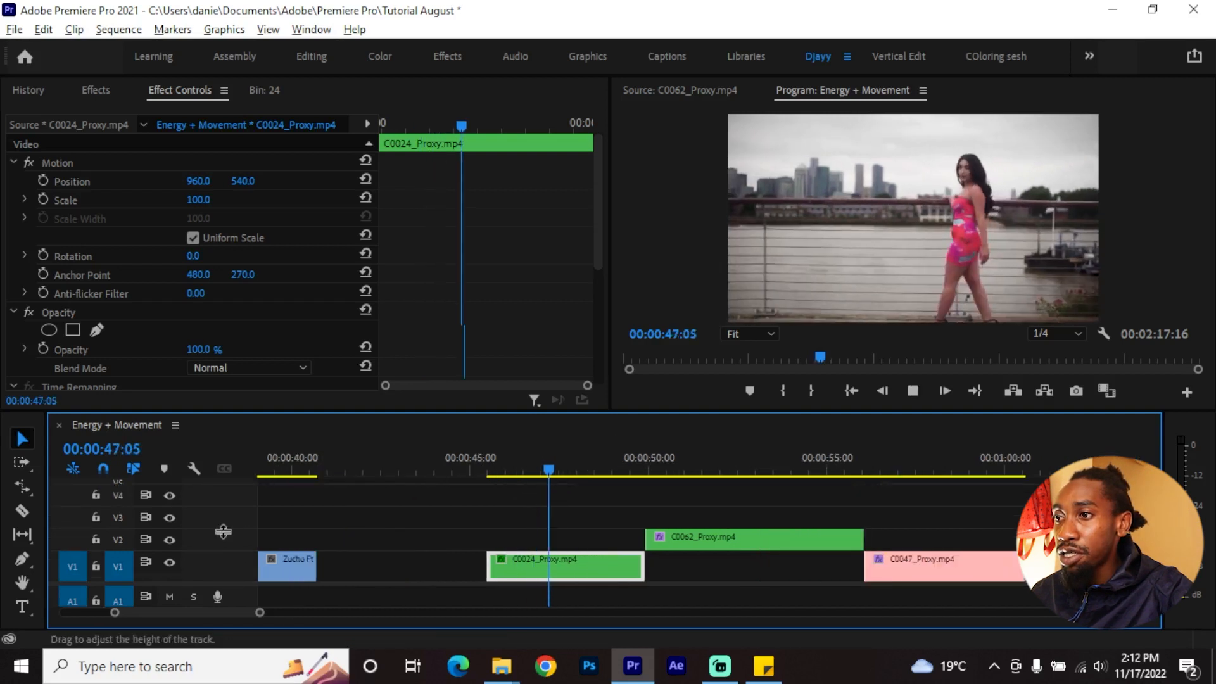
scroll(230, 537, up, 2)
scroll(675, 531, down, 2)
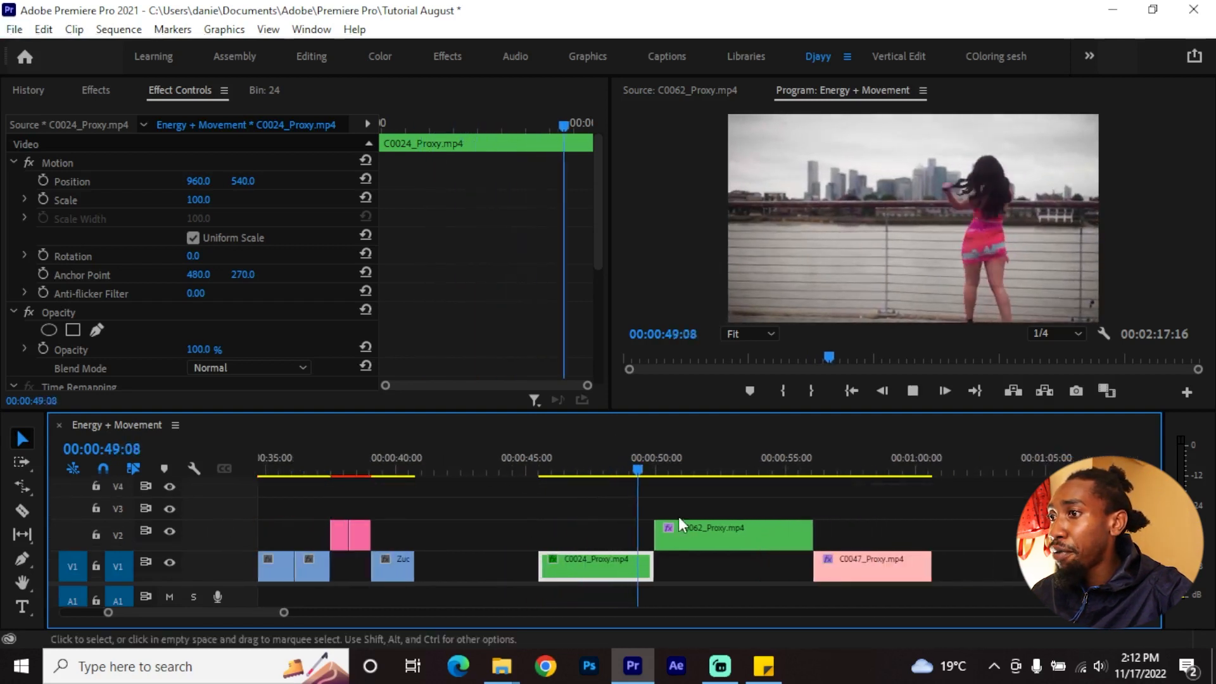
drag(647, 465, 610, 476)
key(space)
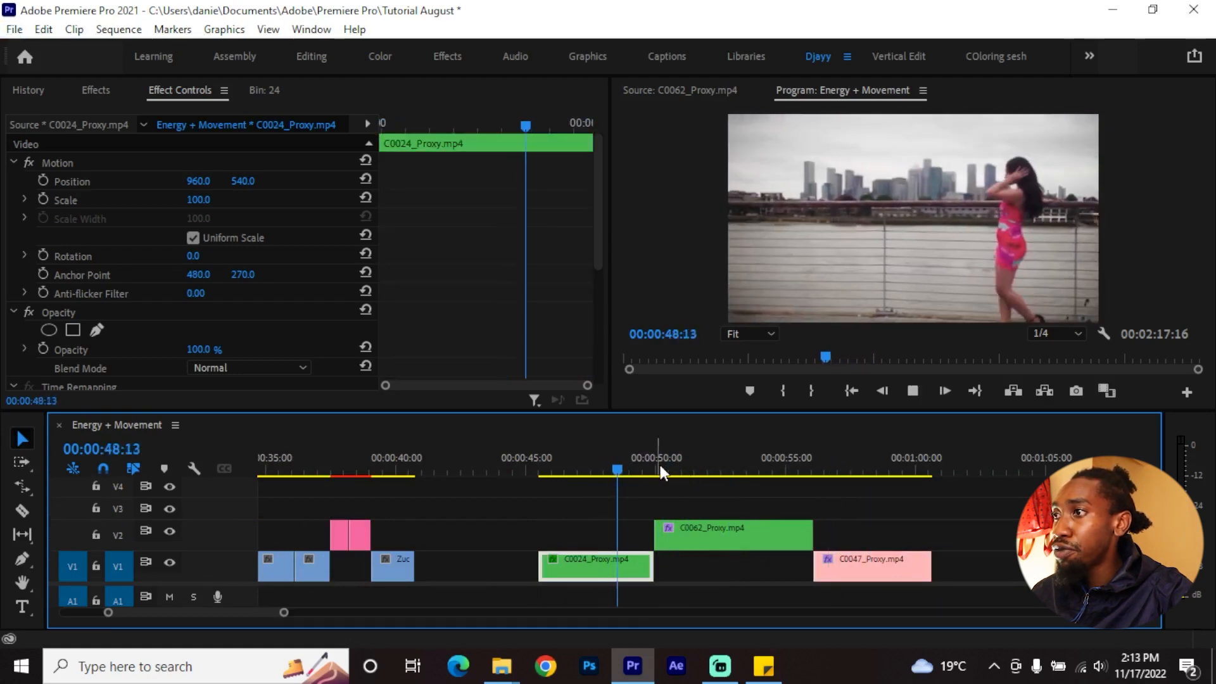
key(space)
Step: Show the time remapping Speed line on the C0024_Proxy.mp4 clip on V1
scroll(648, 492, up, 2)
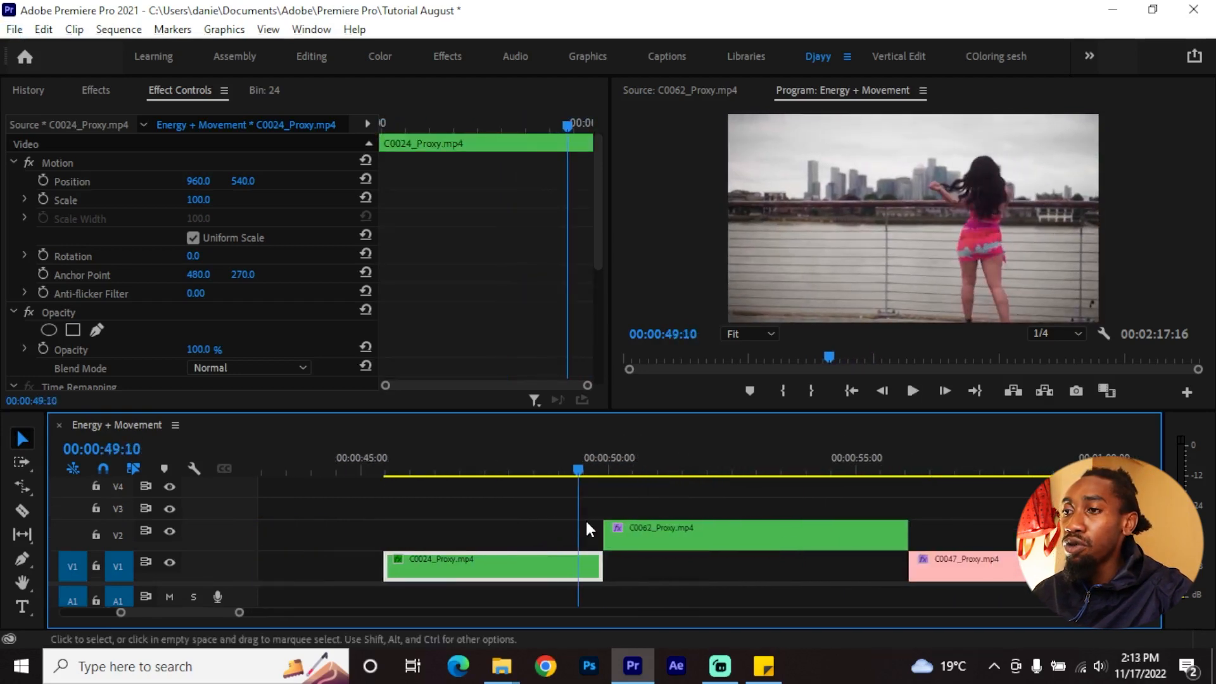
right_click(397, 563)
mouse_move(497, 615)
click(615, 616)
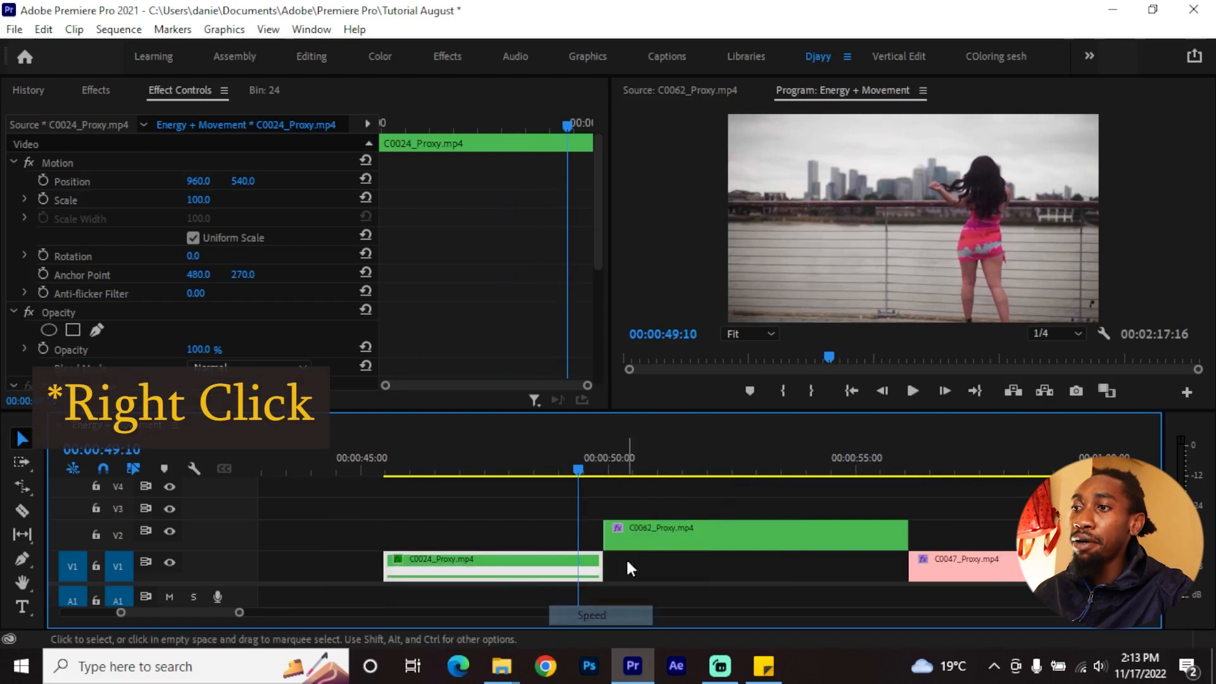
Step: Show the time remapping Speed line on the C0062_Proxy.mp4 clip on V2
right_click(618, 530)
click(708, 521)
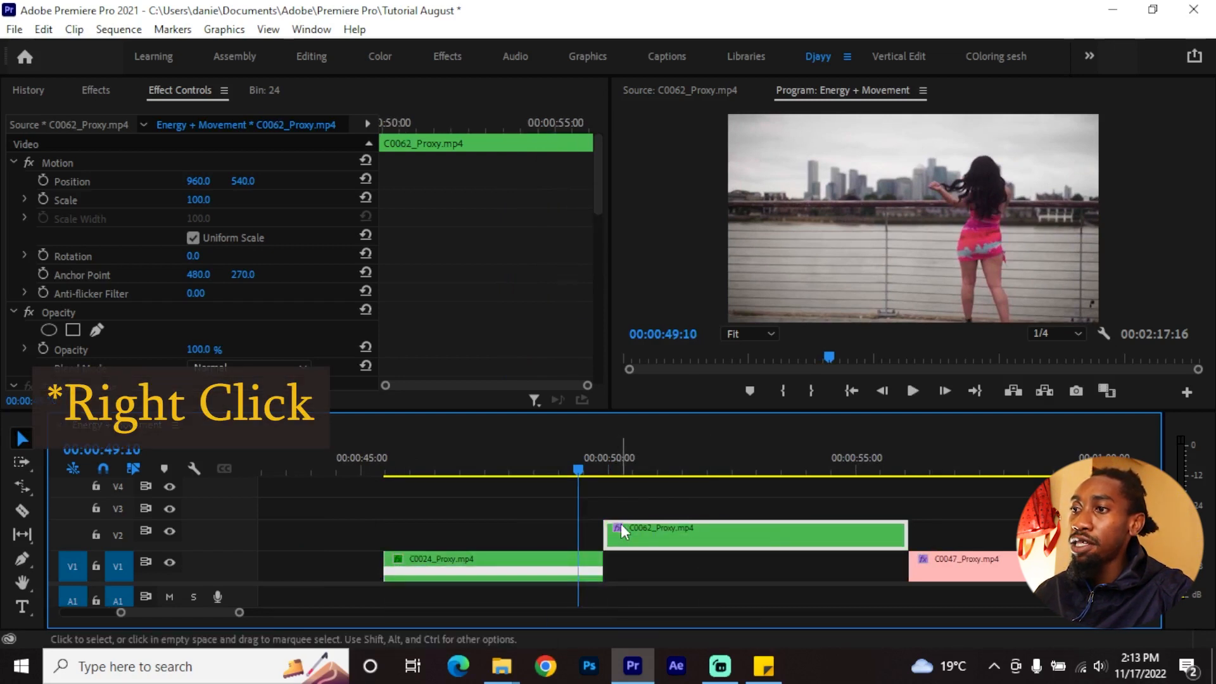
right_click(621, 528)
mouse_move(699, 580)
click(810, 580)
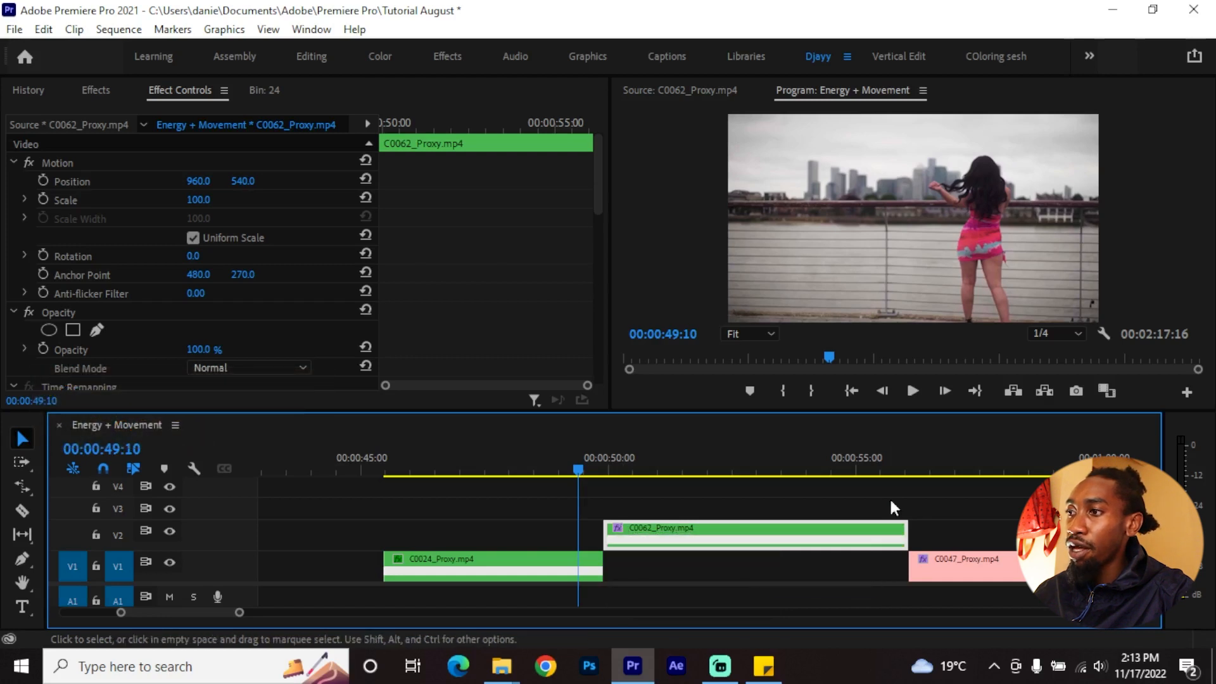
Step: Show the time remapping Speed line on the C0047_Proxy.mp4 clip on V1
click(918, 472)
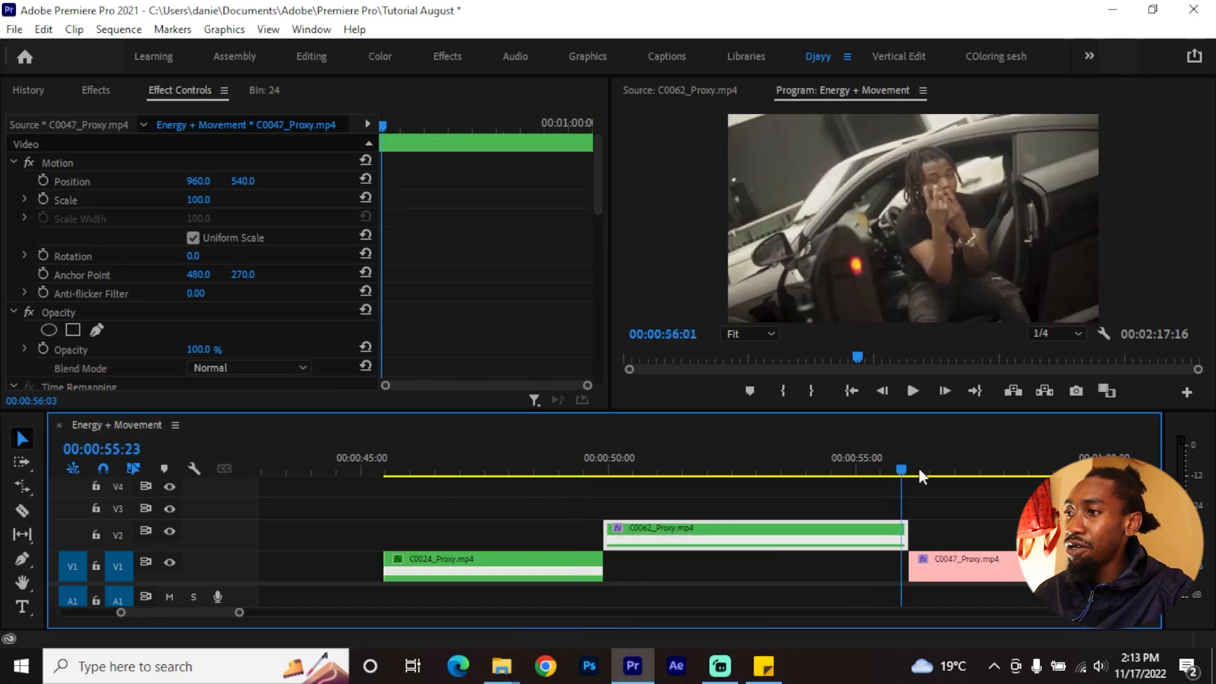
right_click(926, 558)
mouse_move(996, 618)
click(1146, 617)
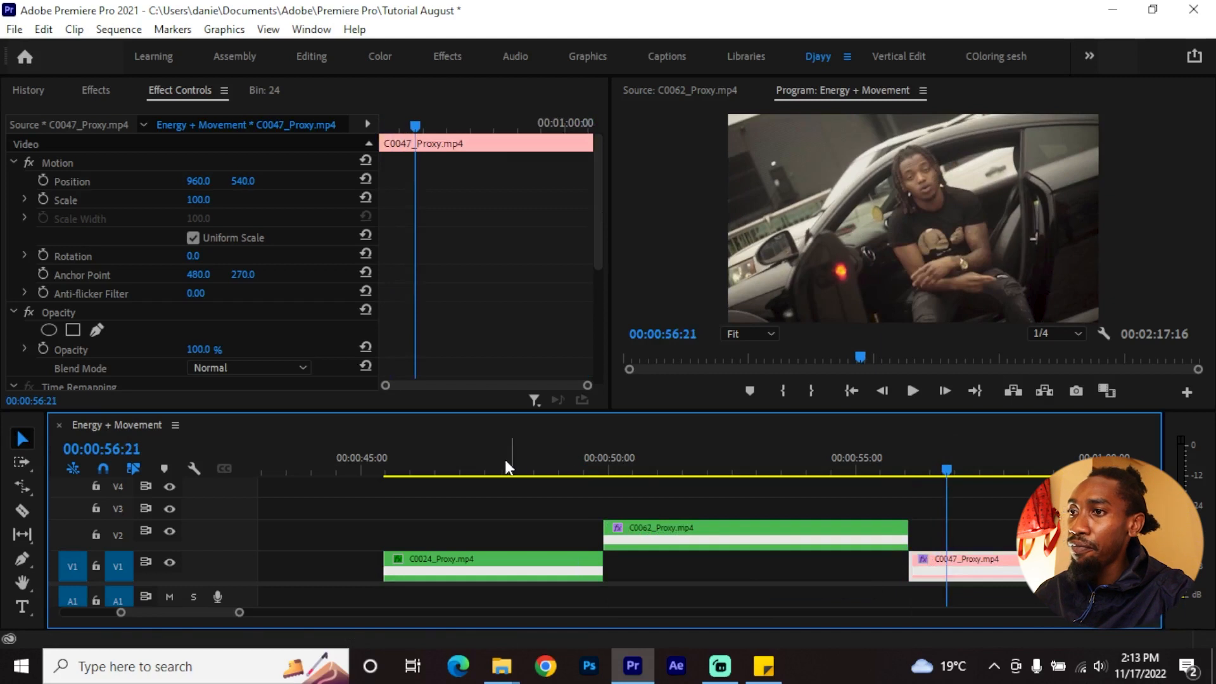
Step: Play the start of C0024_Proxy.mp4 to check its movement at the original speed
click(385, 461)
key(space)
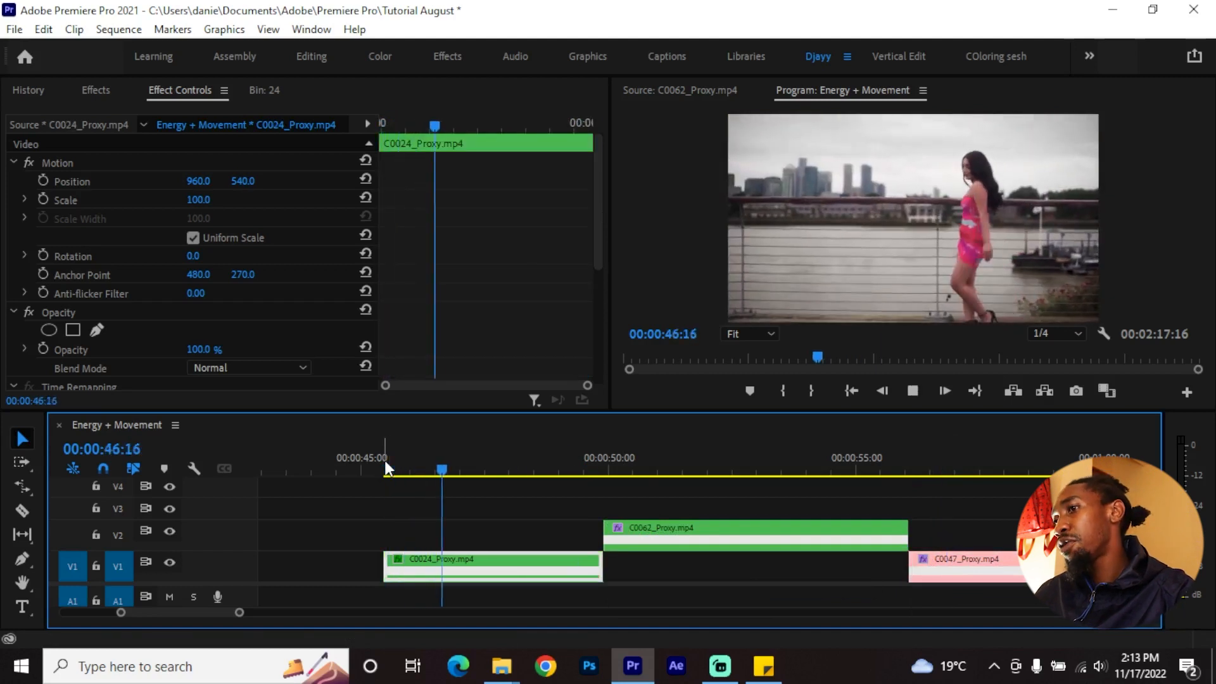
click(374, 470)
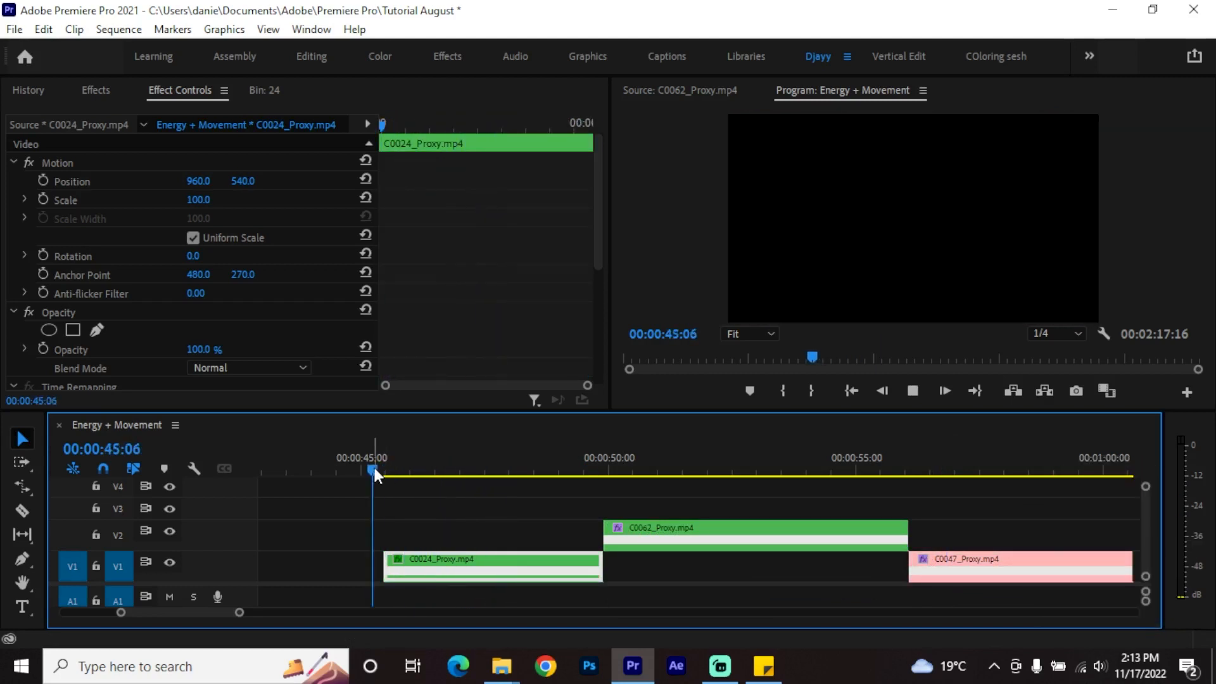
key(space)
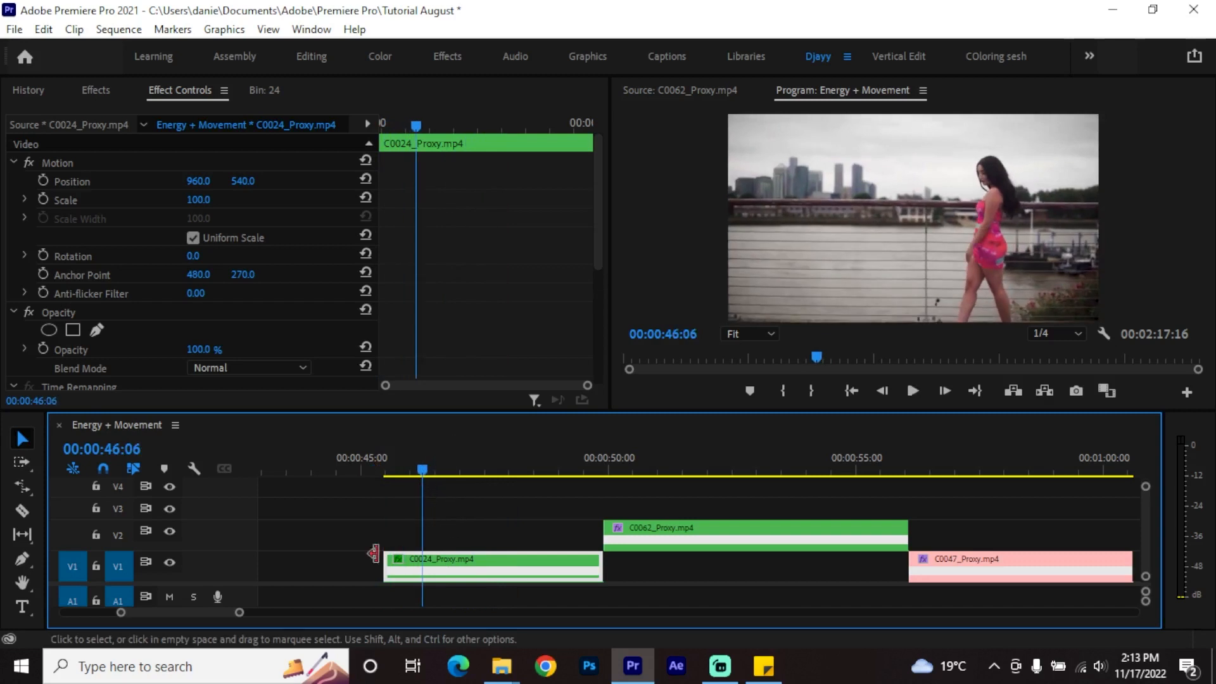
Step: Raise the whole C0024_Proxy.mp4 clip's speed until it is only about 1.2 seconds long, with the playhead back at its start
scroll(233, 568, up, 1)
drag(416, 572, 383, 460)
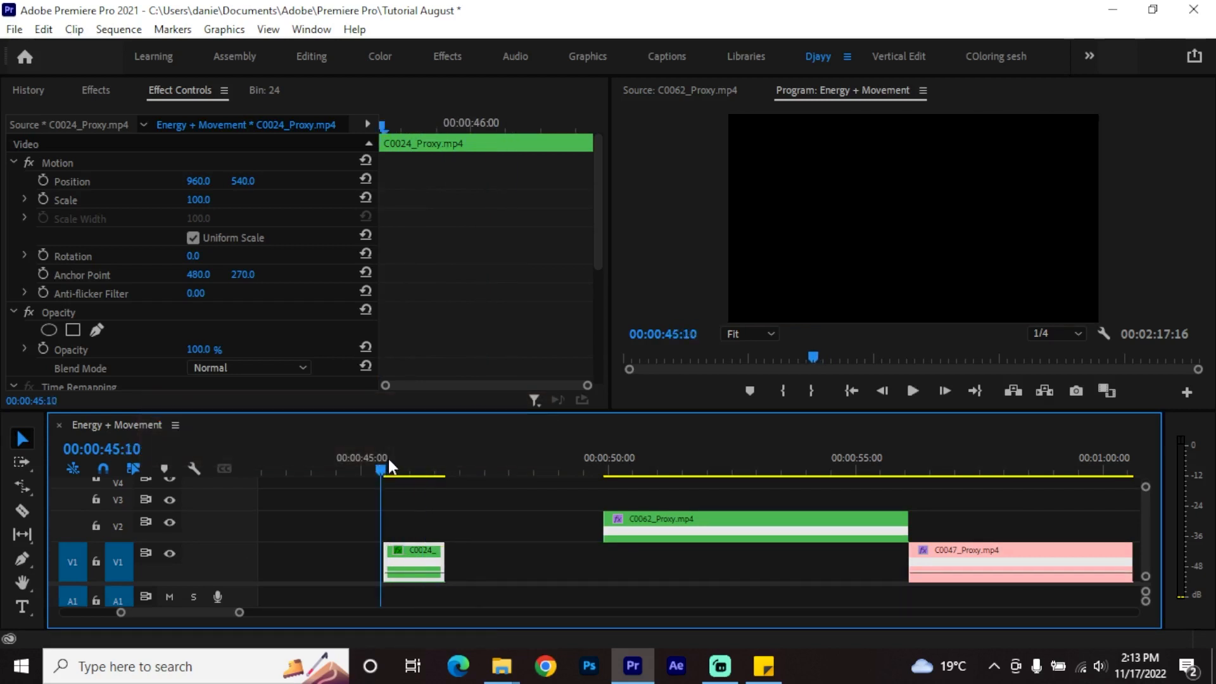
Step: Add a speed keyframe to C0024_Proxy.mp4 at 00:00:45:17, shortly after its start
key(space)
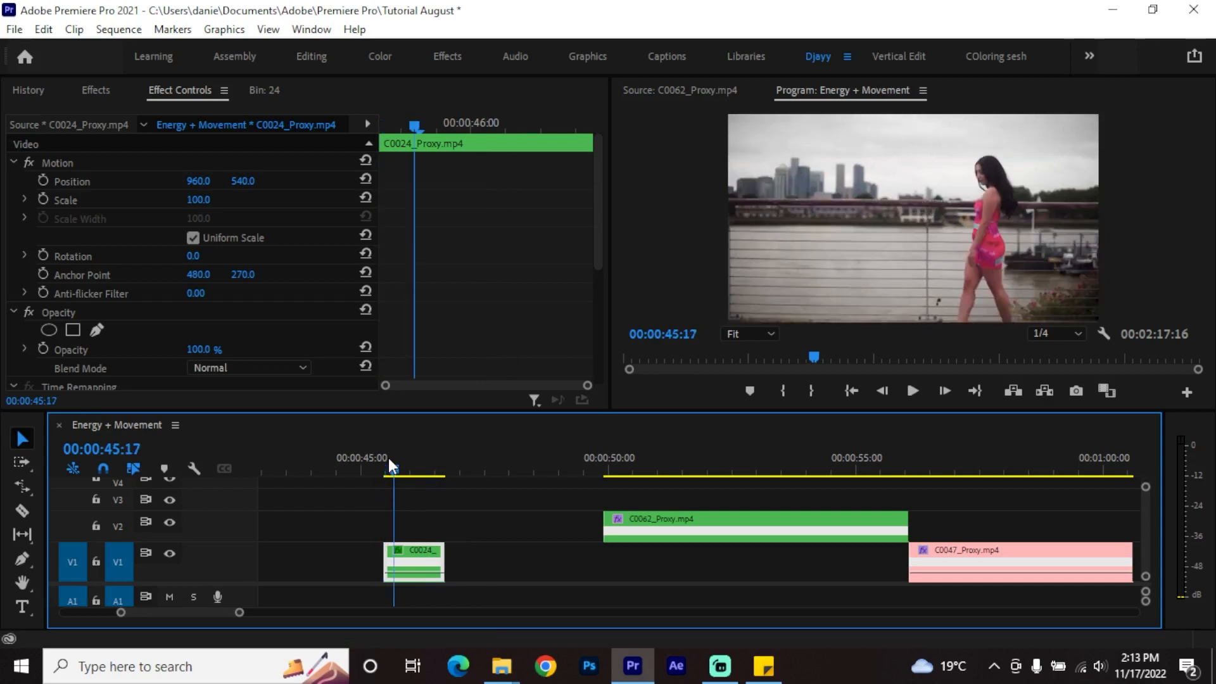
scroll(397, 572, up, 5)
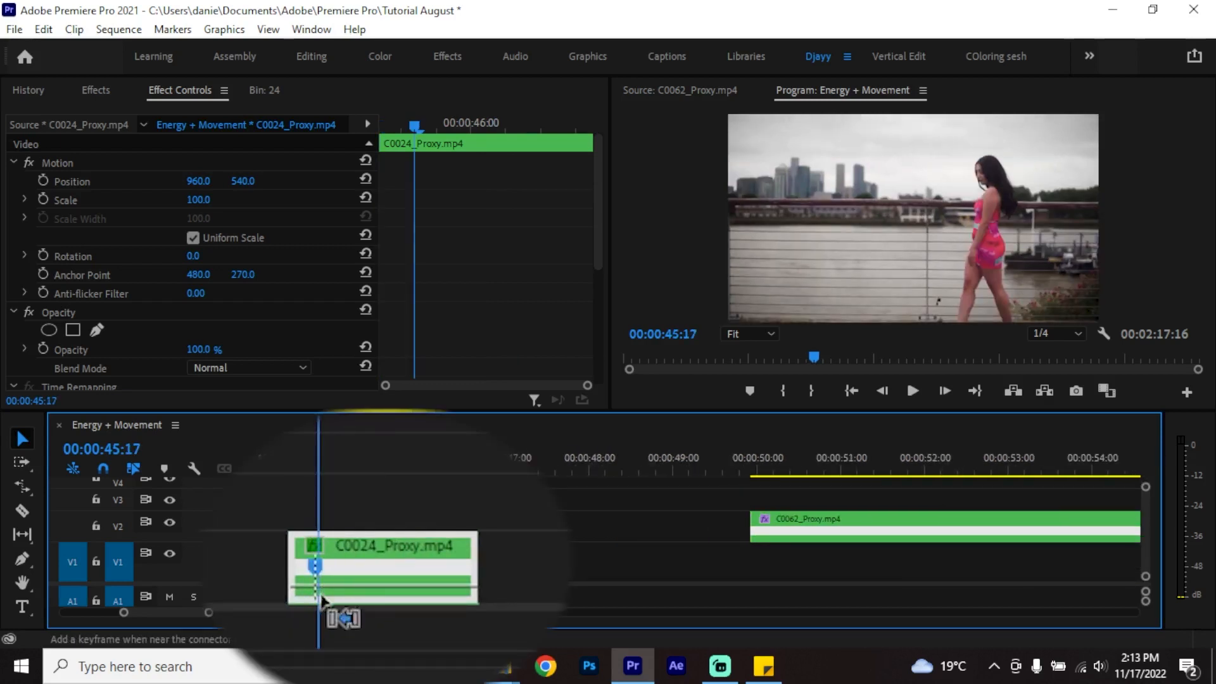
Step: Lower C0024_Proxy.mp4's speed after the first speed keyframe until the clip is about 4 seconds long, and play the ramp
drag(361, 582, 443, 595)
click(358, 456)
key(space)
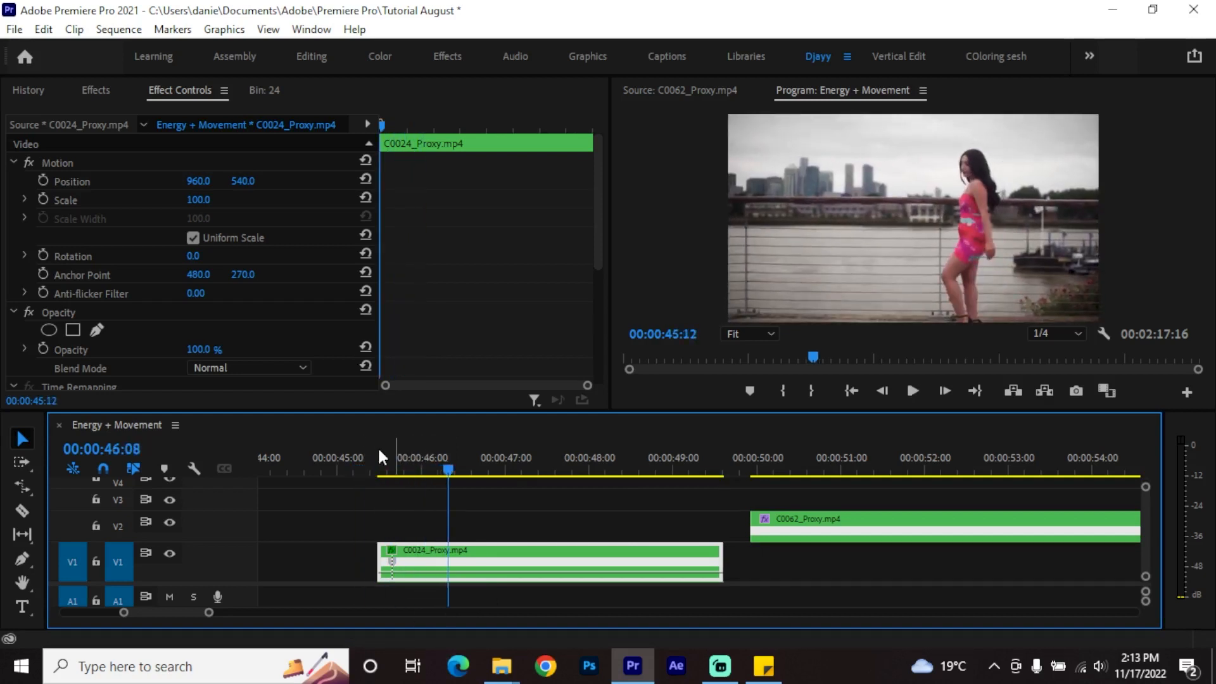
Step: Add a speed keyframe to C0024_Proxy.mp4 at 00:00:46:14 and raise the speed after it until the clip ends at about 00:00:47:08
click(380, 457)
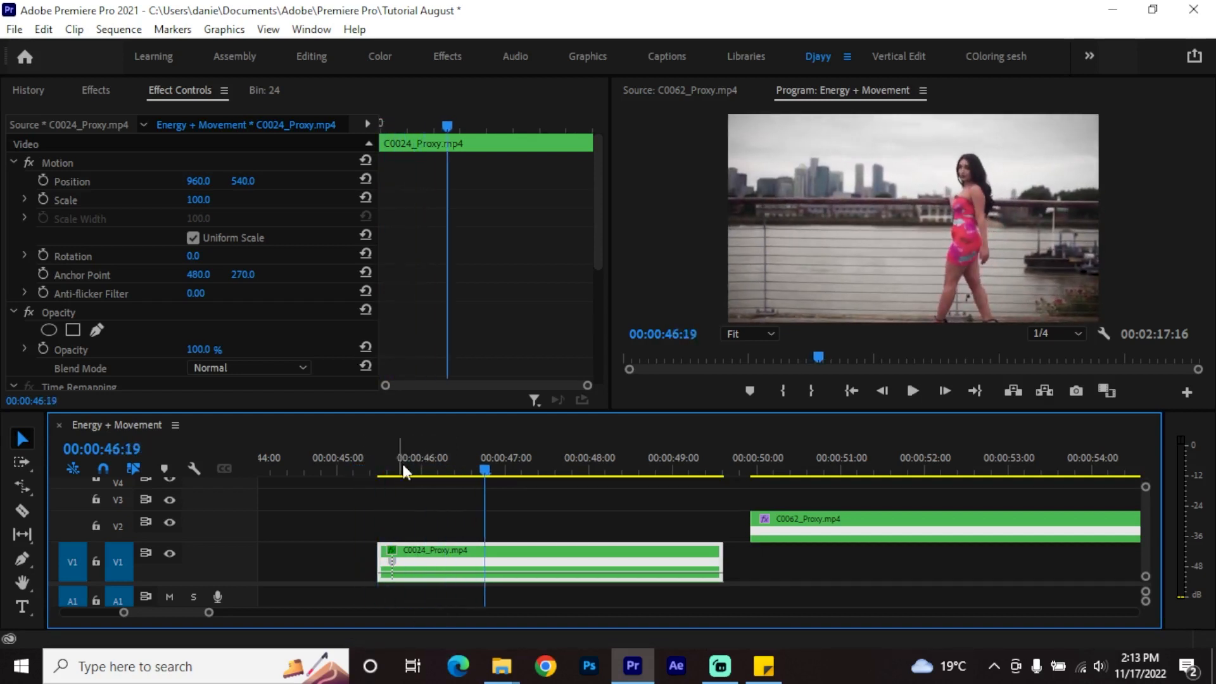
click(391, 460)
click(398, 456)
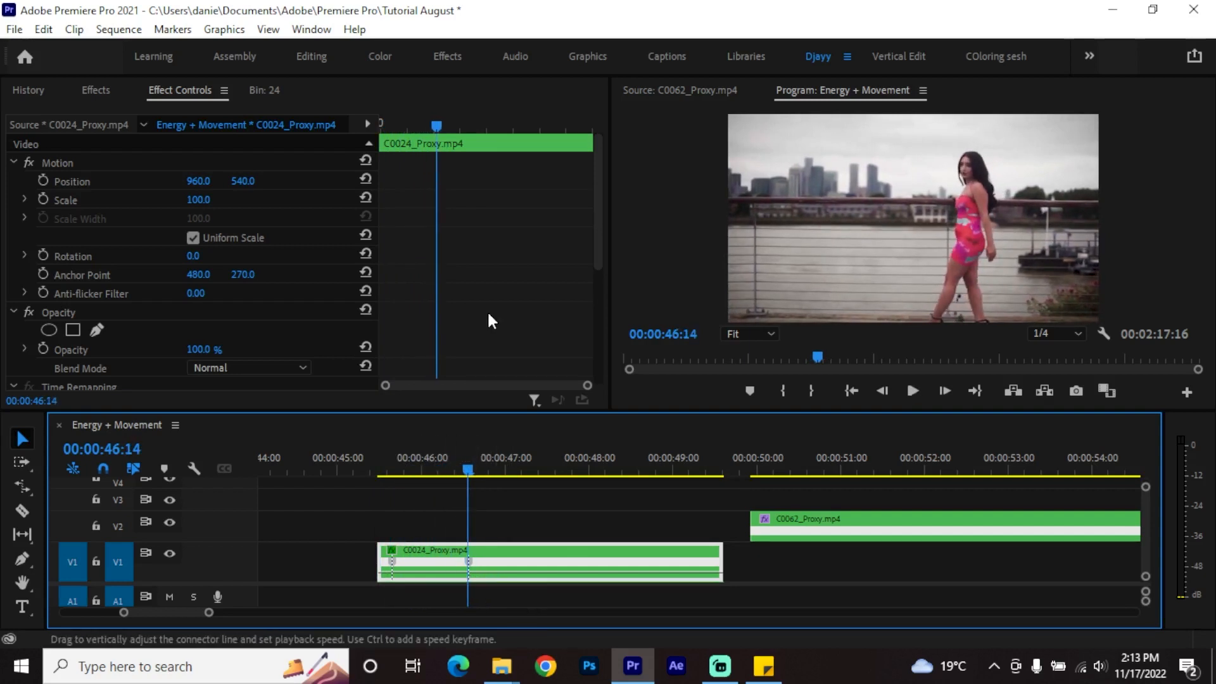
drag(488, 313, 488, 315)
Step: Add a speed keyframe to C0024_Proxy.mp4 at 00:00:46:19, slow the section after it, and play the clip from its start
key(shift+Right)
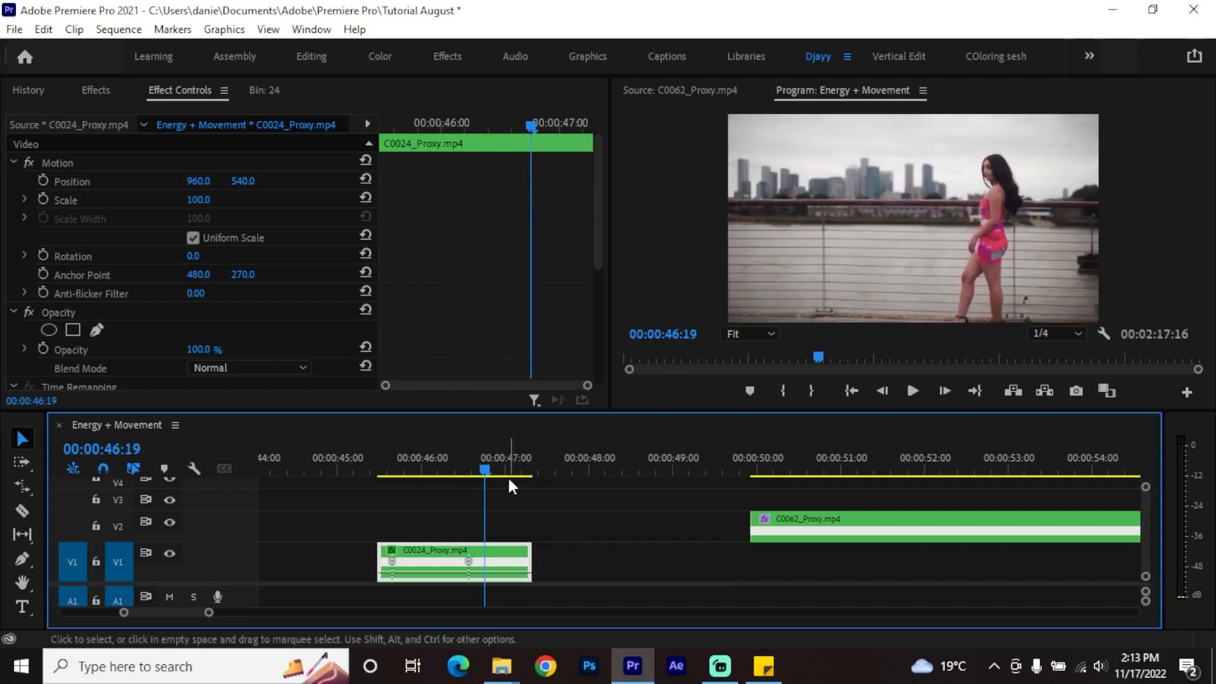
drag(520, 573, 506, 570)
click(364, 454)
key(space)
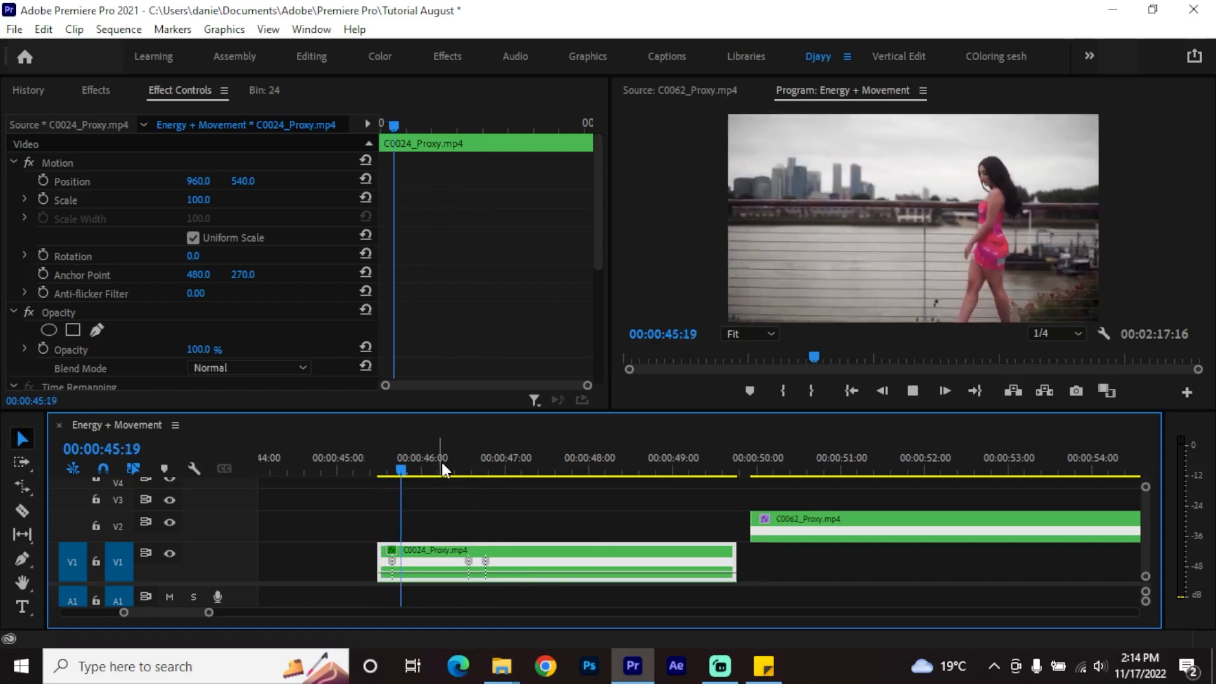
Step: Add a speed keyframe to C0024_Proxy.mp4 at 00:00:47:15 and raise the speed after it until the clip ends at about 00:00:48:00
click(408, 444)
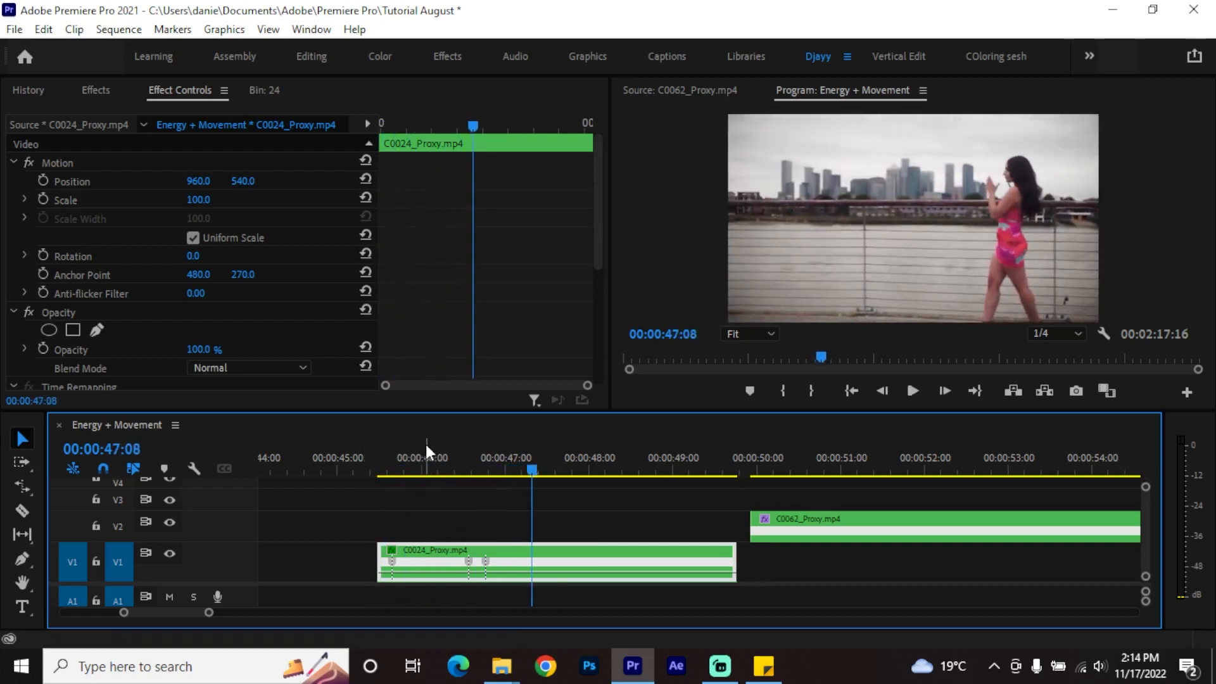
click(441, 443)
key(space)
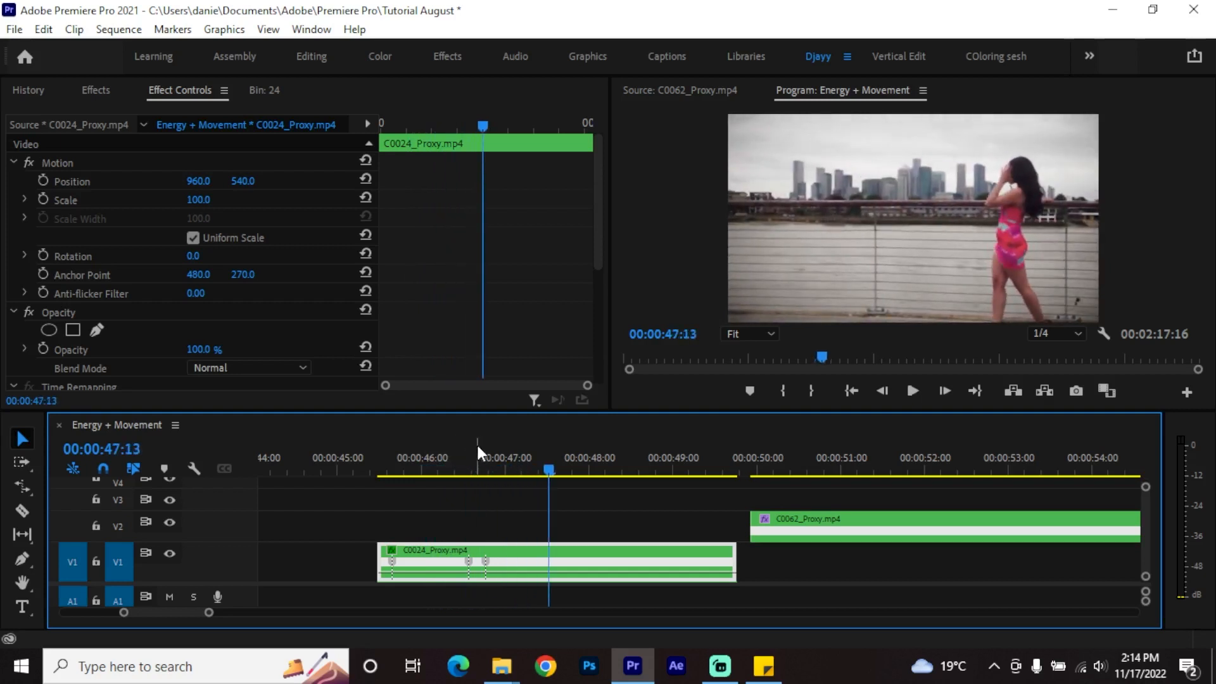
key(space)
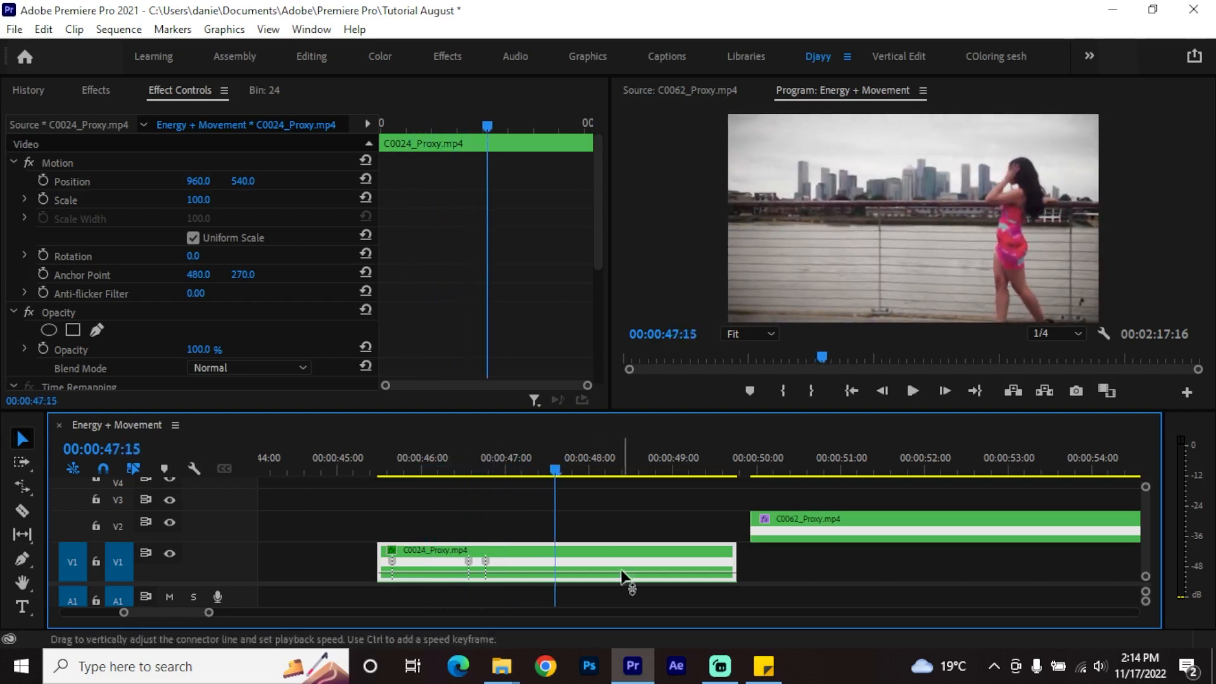
ctrl+click(556, 576)
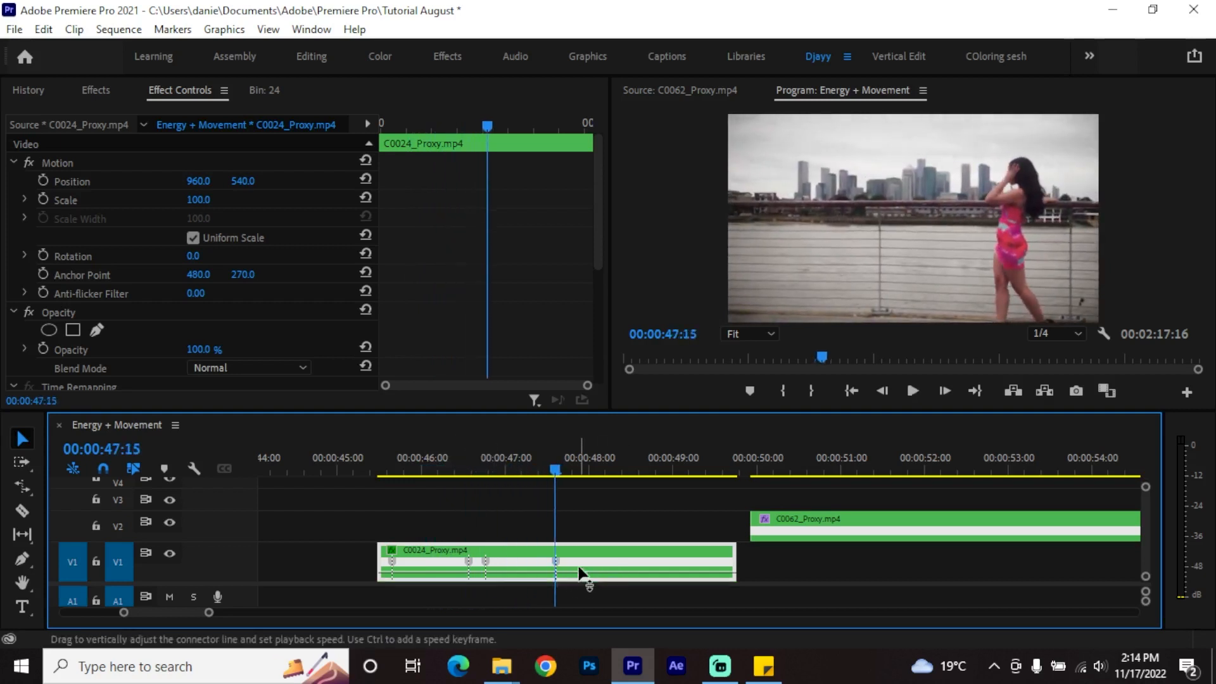
drag(579, 569, 578, 564)
drag(579, 399, 583, 380)
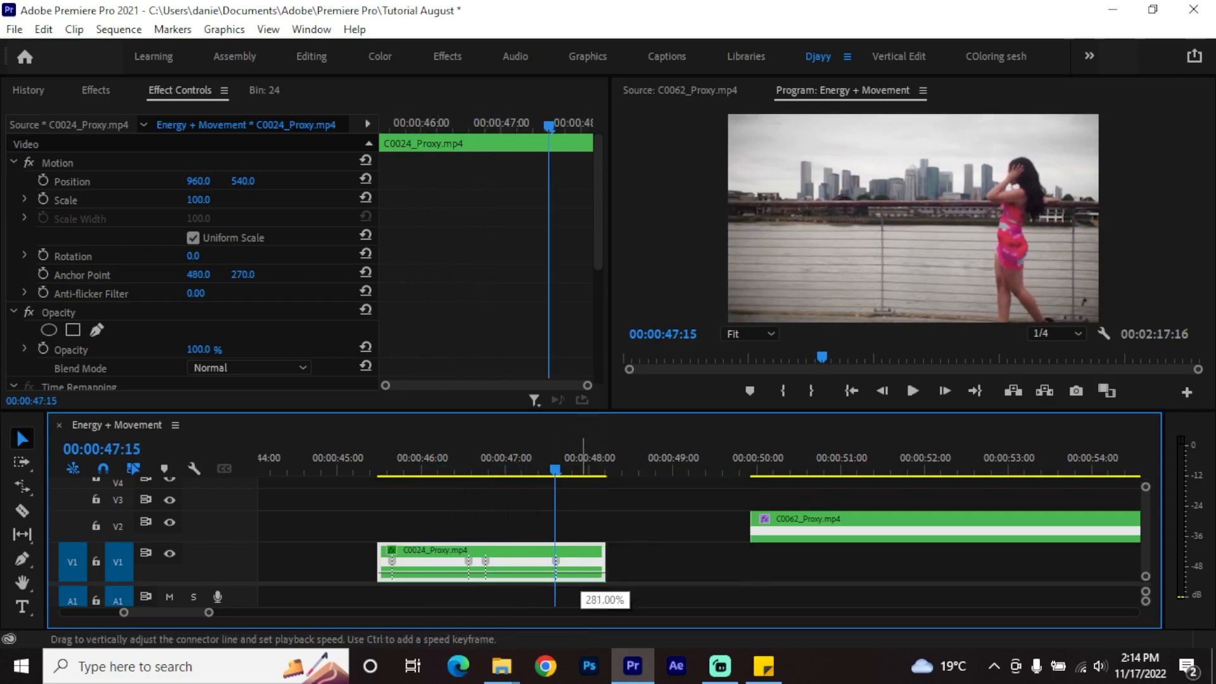
drag(587, 504, 586, 473)
Step: Play the end of C0024_Proxy.mp4 several times to check its final speed ramp
click(519, 465)
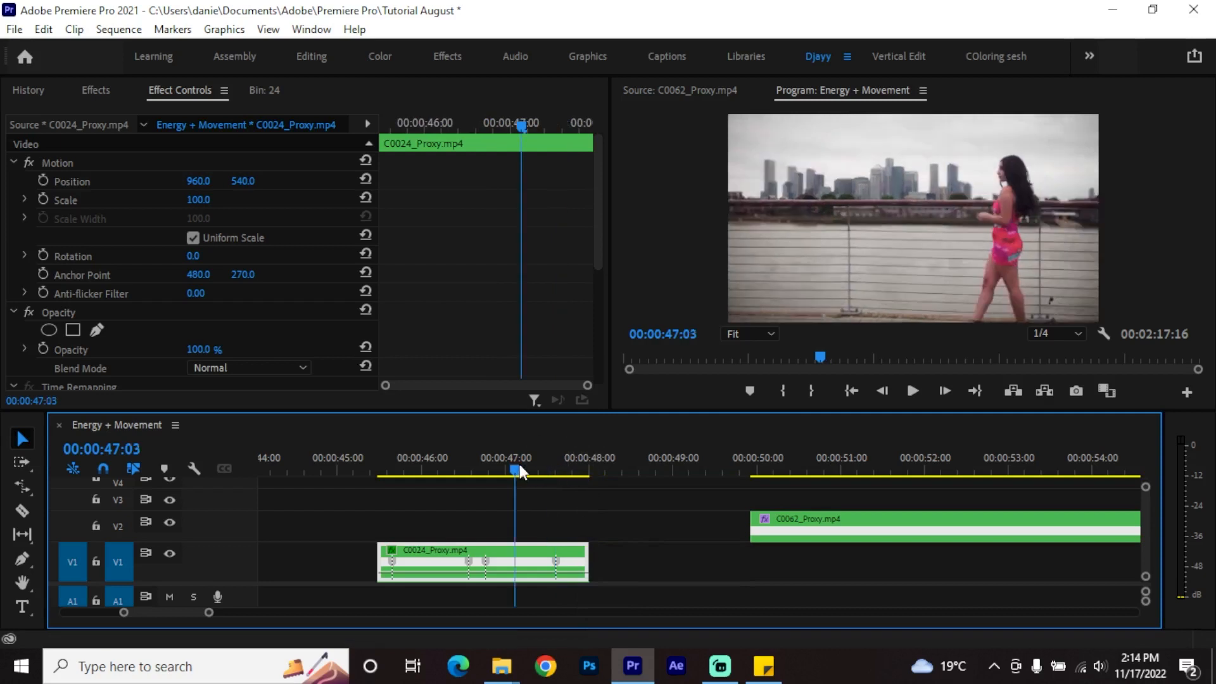
key(space)
key(space)
click(532, 456)
key(space)
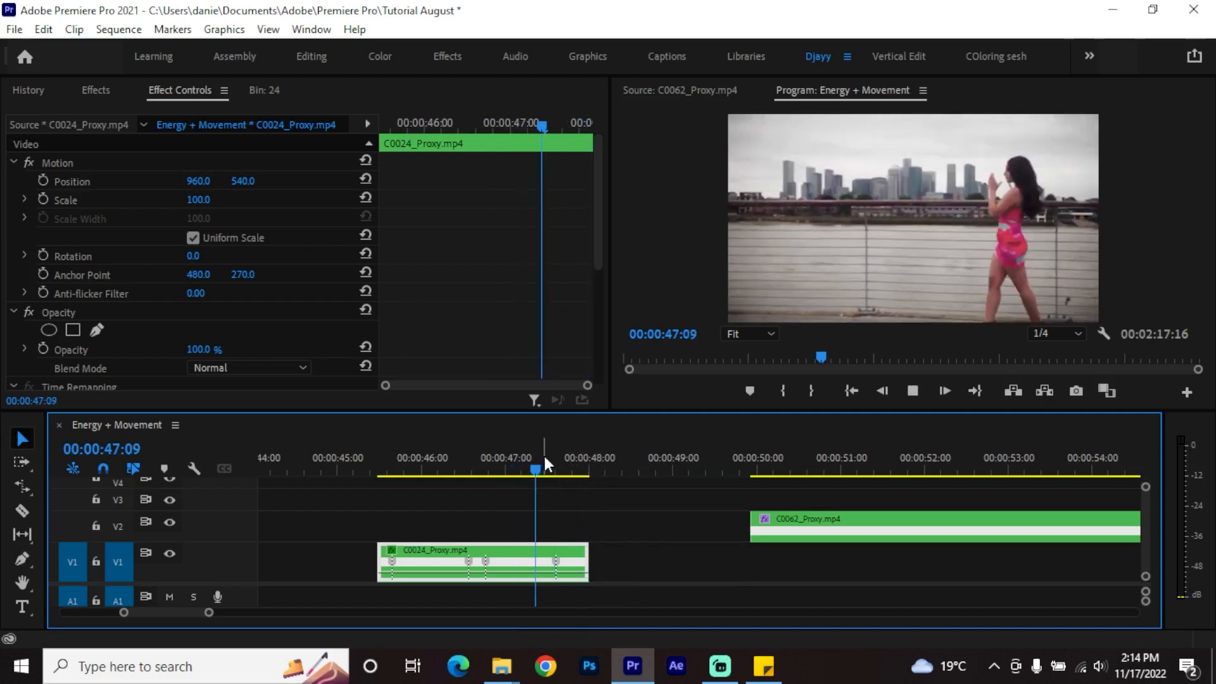
key(space)
drag(546, 454, 537, 455)
key(space)
key(space)
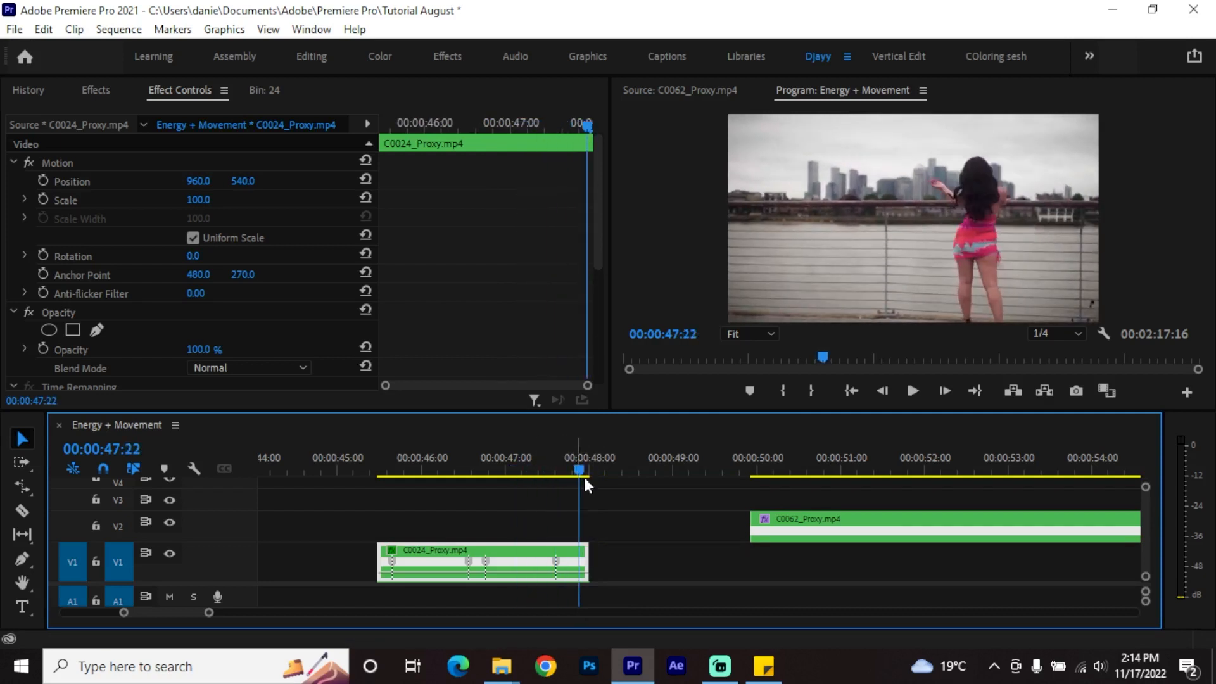
Step: Move C0062_Proxy.mp4 on V2 to start exactly where C0024_Proxy.mp4 ends, and play across the cut
click(519, 457)
drag(751, 526, 589, 525)
key(space)
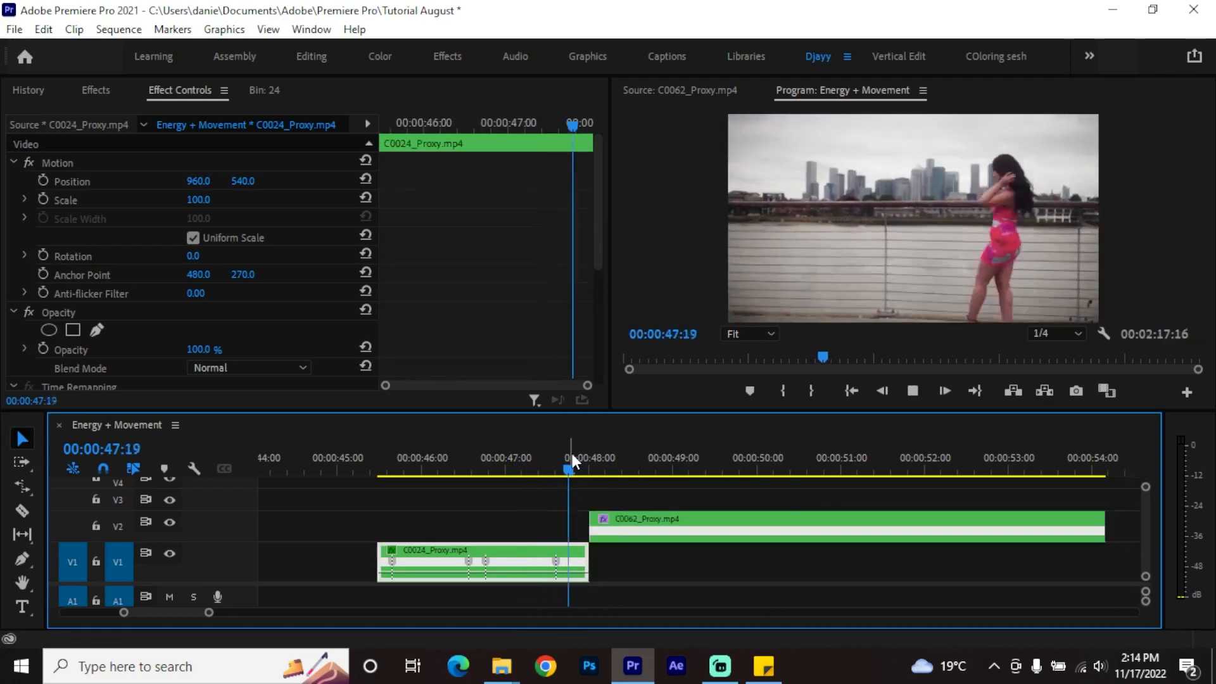
key(space)
click(523, 453)
drag(525, 449, 533, 446)
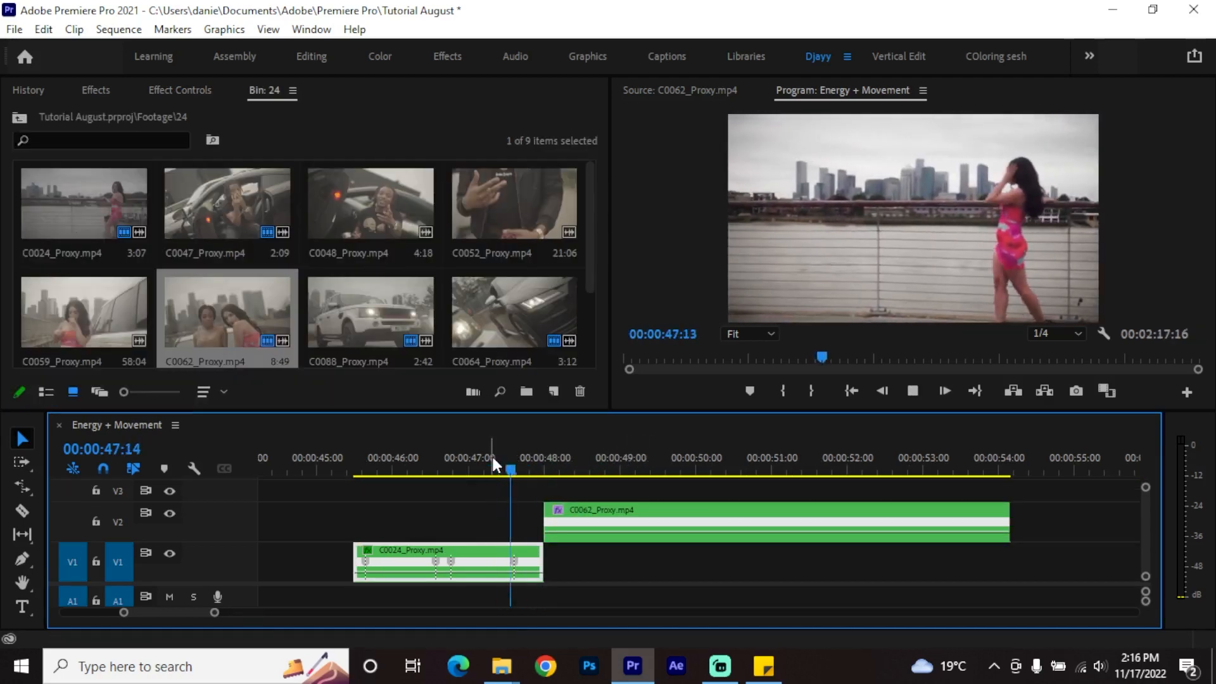
Step: Trim the start of C0062_Proxy.mp4 on V2 and move it to overlap the last few frames of C0024_Proxy.mp4
scroll(563, 523, up, 4)
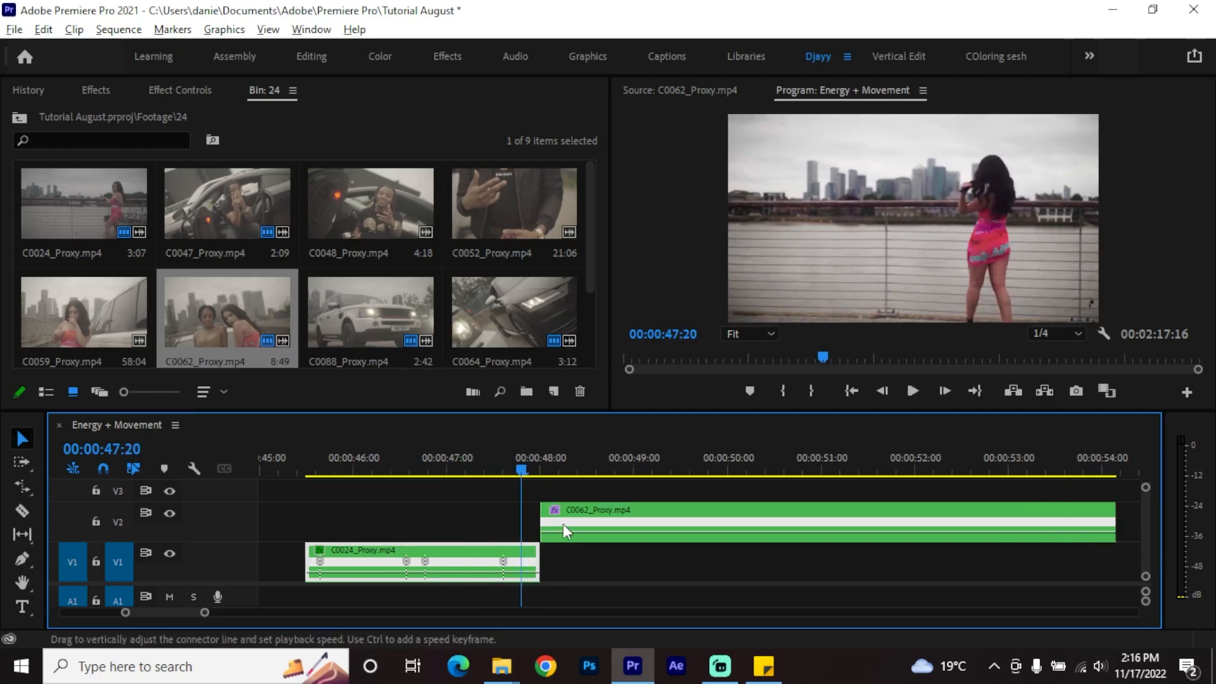
drag(555, 513, 530, 508)
click(510, 461)
drag(509, 458, 596, 427)
mouse_move(521, 521)
mouse_down()
mouse_move(593, 517)
mouse_move(535, 518)
mouse_up()
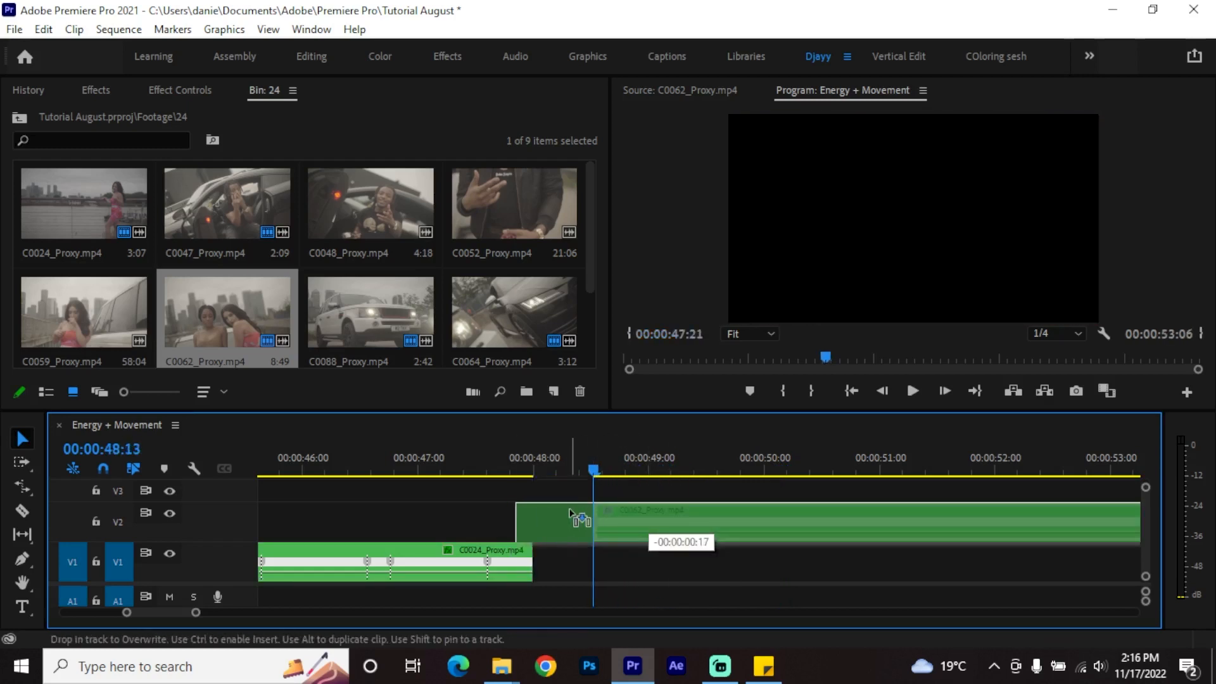
click(466, 456)
key(space)
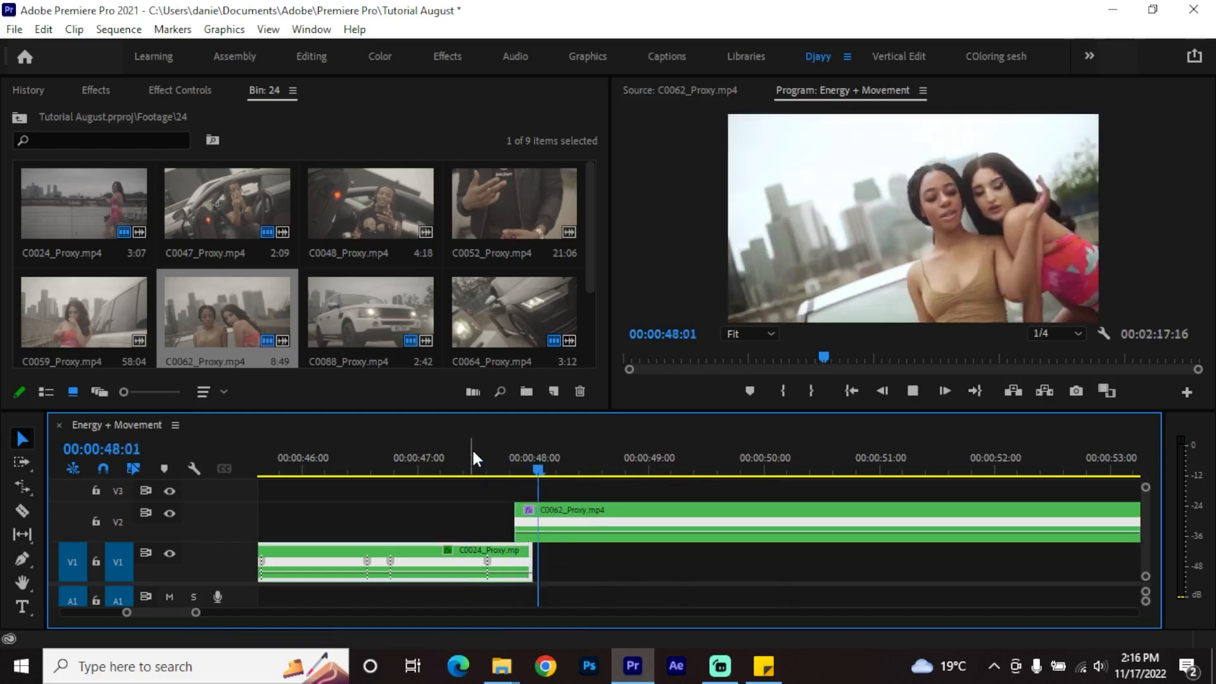
click(460, 449)
key(space)
key(space)
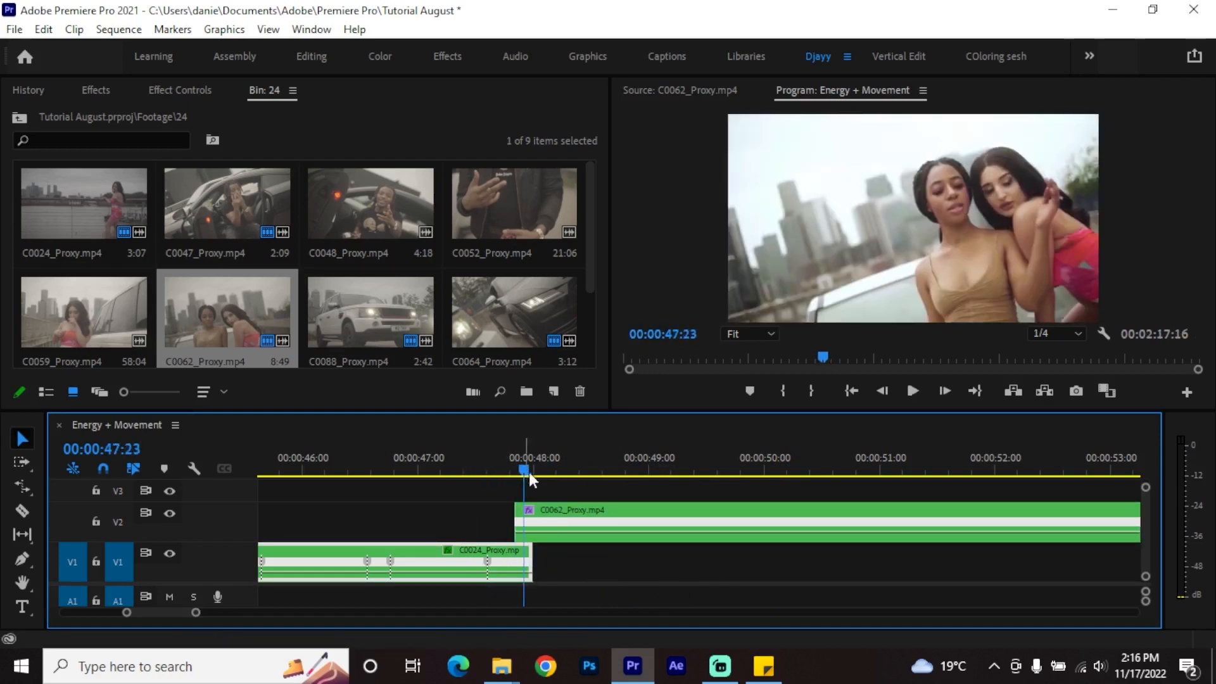
Step: Show the time remapping Speed line on C0062_Proxy.mp4 and raise the whole clip's speed to about 389%
right_click(531, 512)
mouse_move(579, 554)
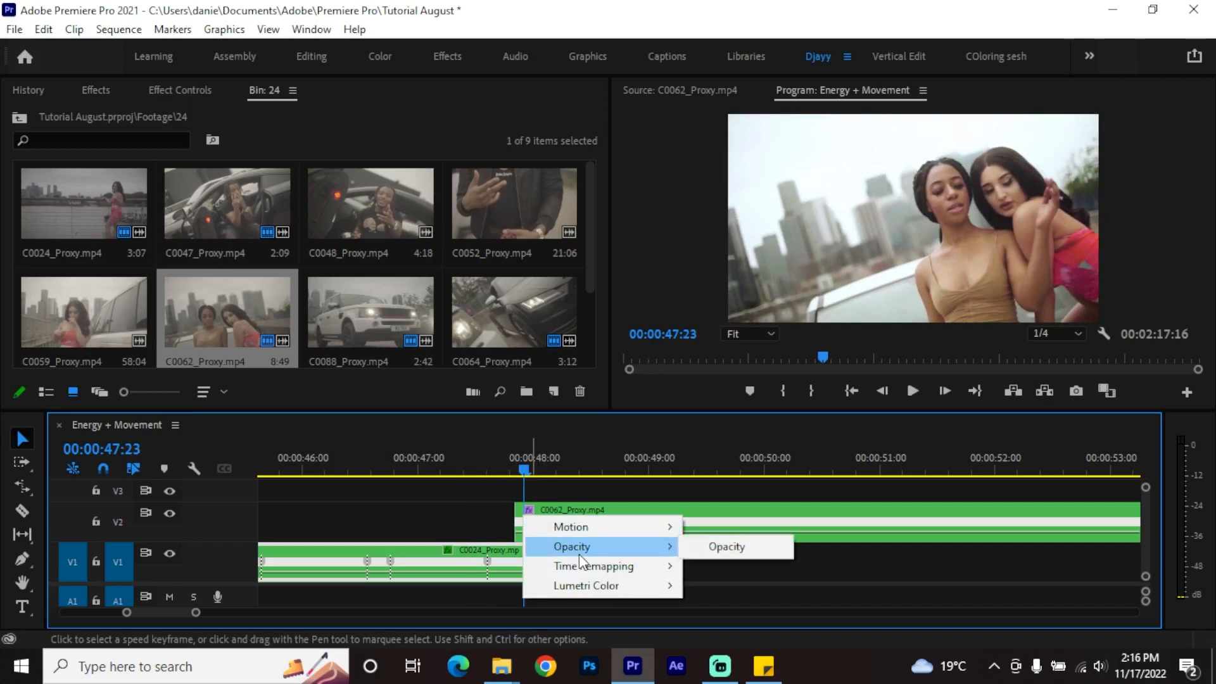
click(719, 566)
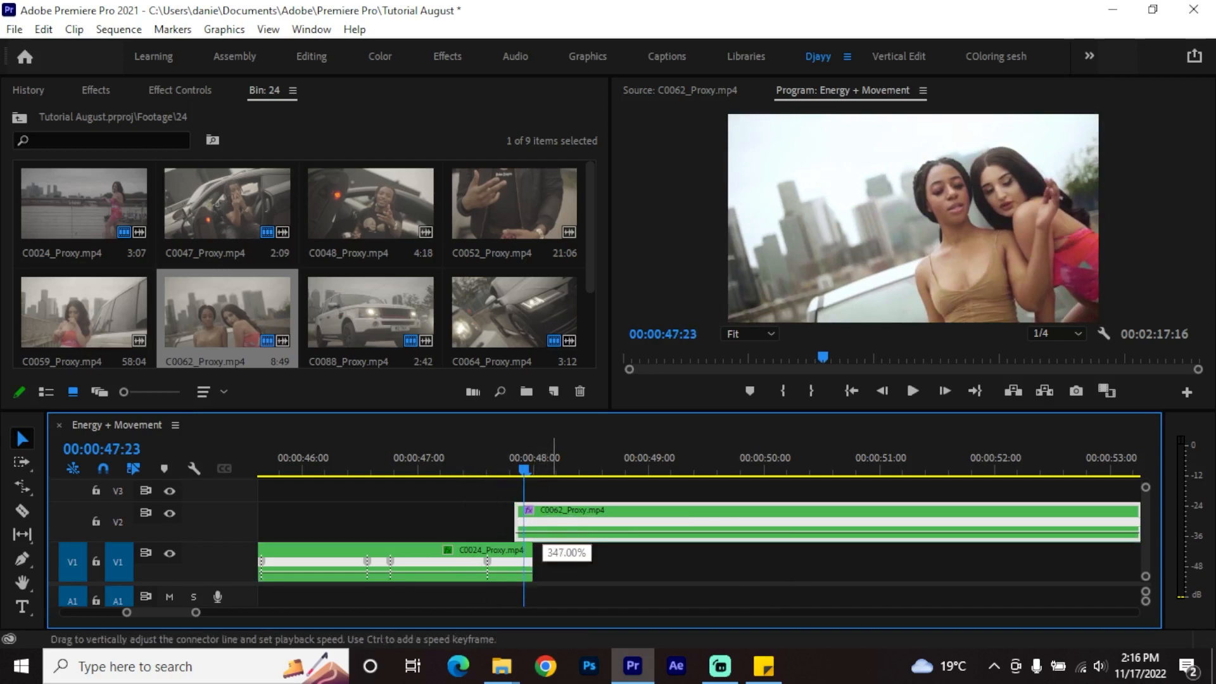
drag(558, 532, 557, 529)
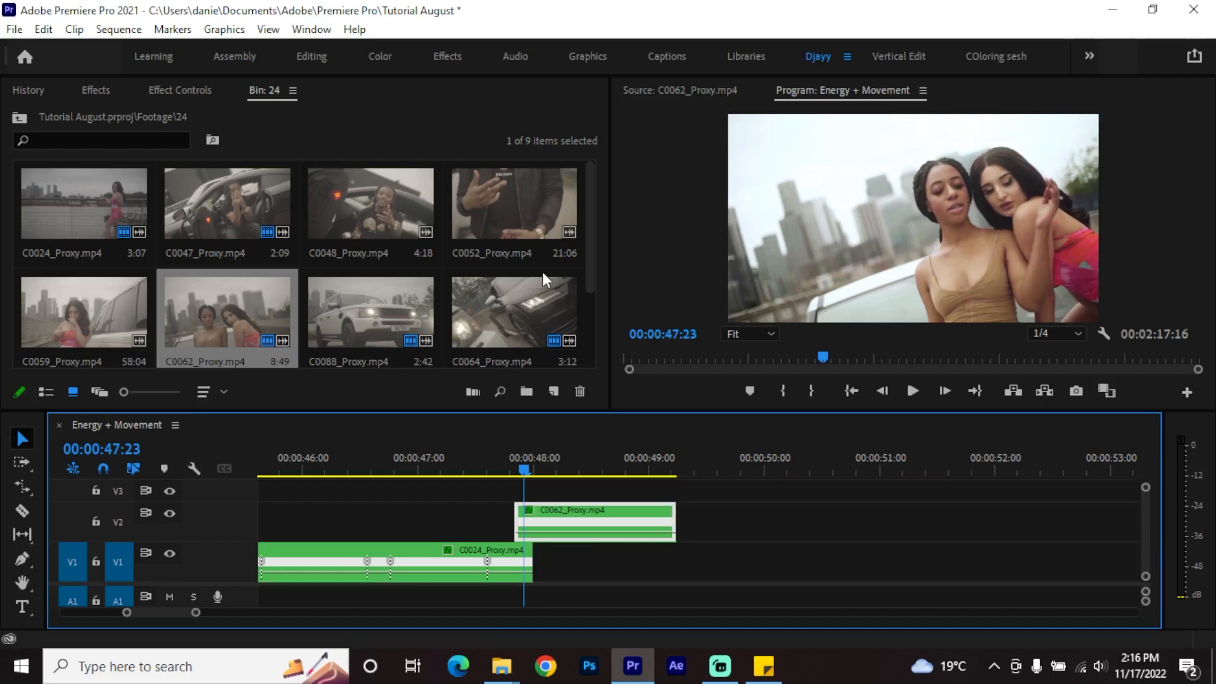
Step: Add a speed keyframe to C0062_Proxy.mp4 at 00:00:48:01 and slow the section after it until the clip ends shortly before 00:00:54:00
click(514, 466)
key(shift+Right)
scroll(549, 553, up, 4)
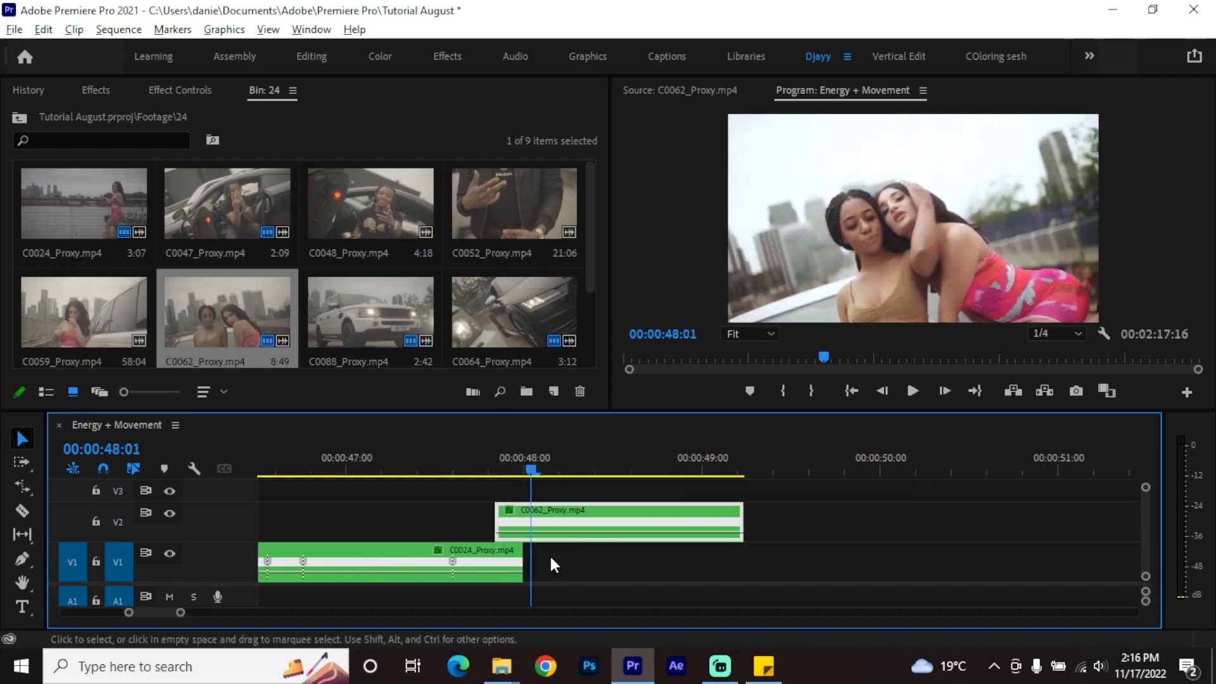
scroll(553, 543, up, 1)
ctrl+click(531, 539)
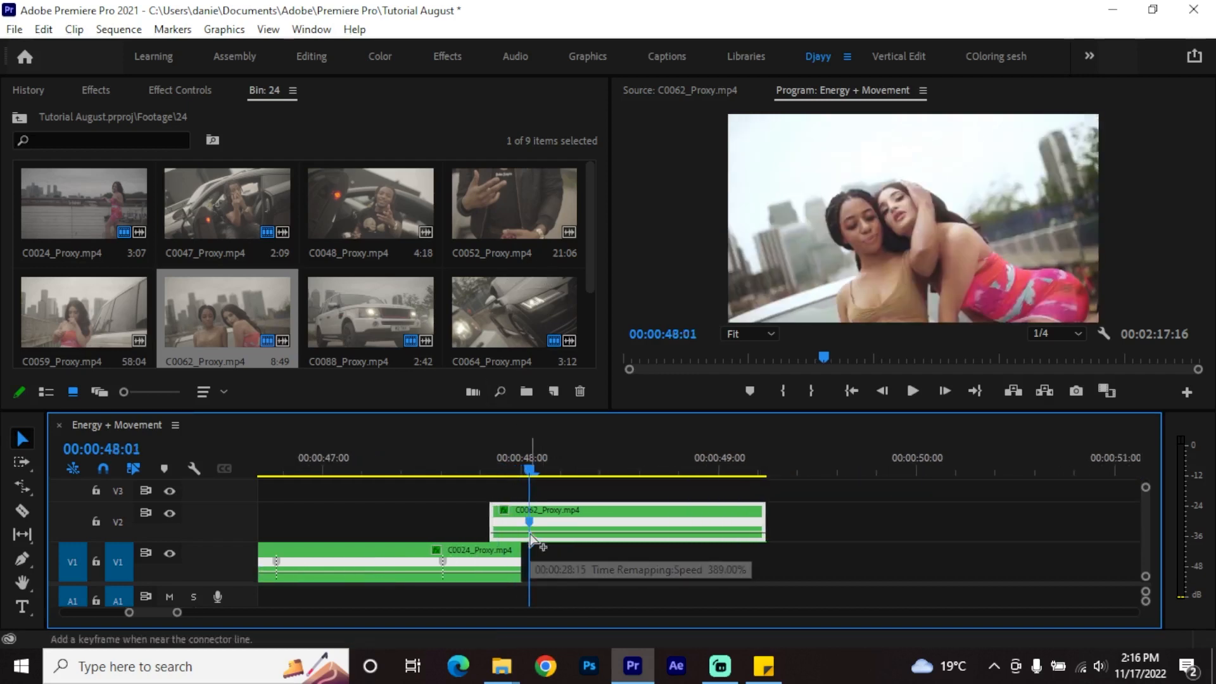
drag(542, 533, 557, 546)
scroll(495, 514, down, 2)
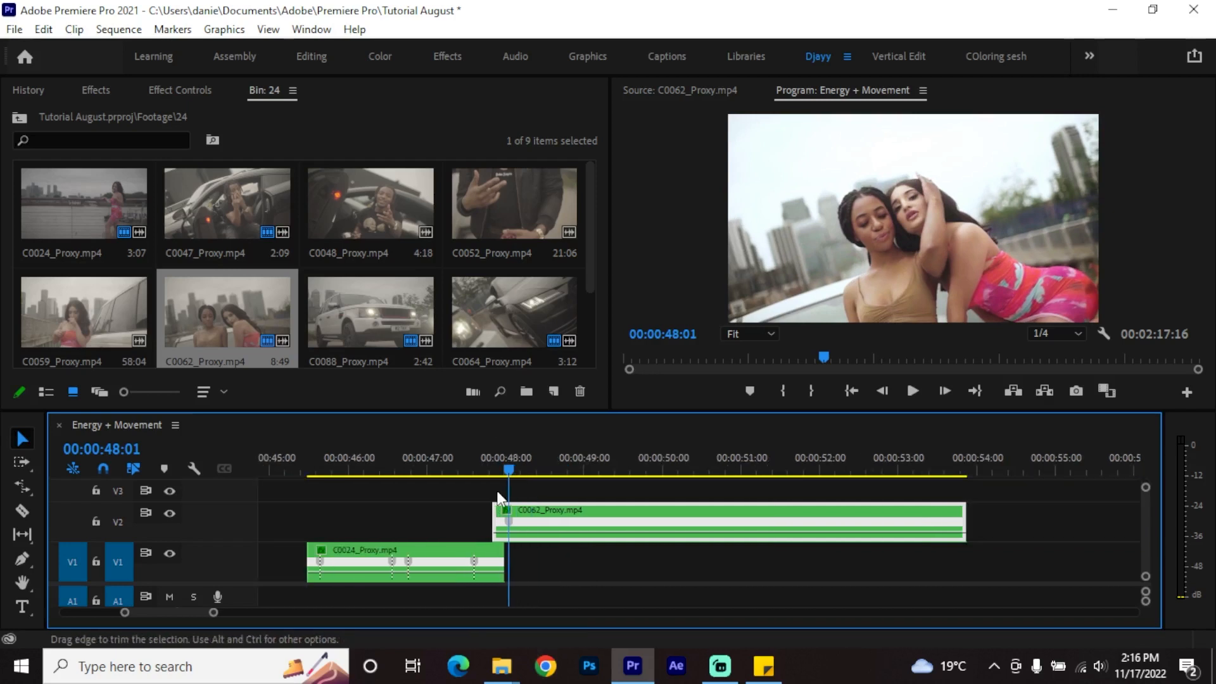
Step: Play the transition between the two clips and move C0062_Proxy.mp4 slightly earlier on V2 to start at 00:00:47:19
click(461, 456)
key(space)
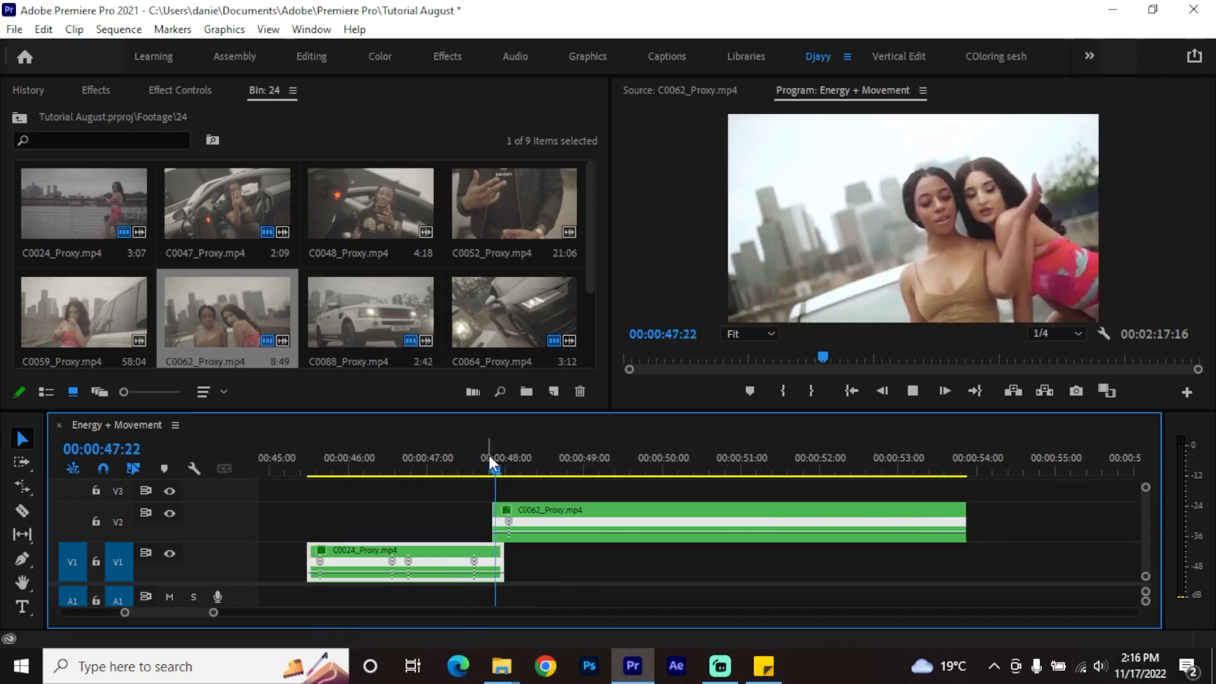
click(473, 452)
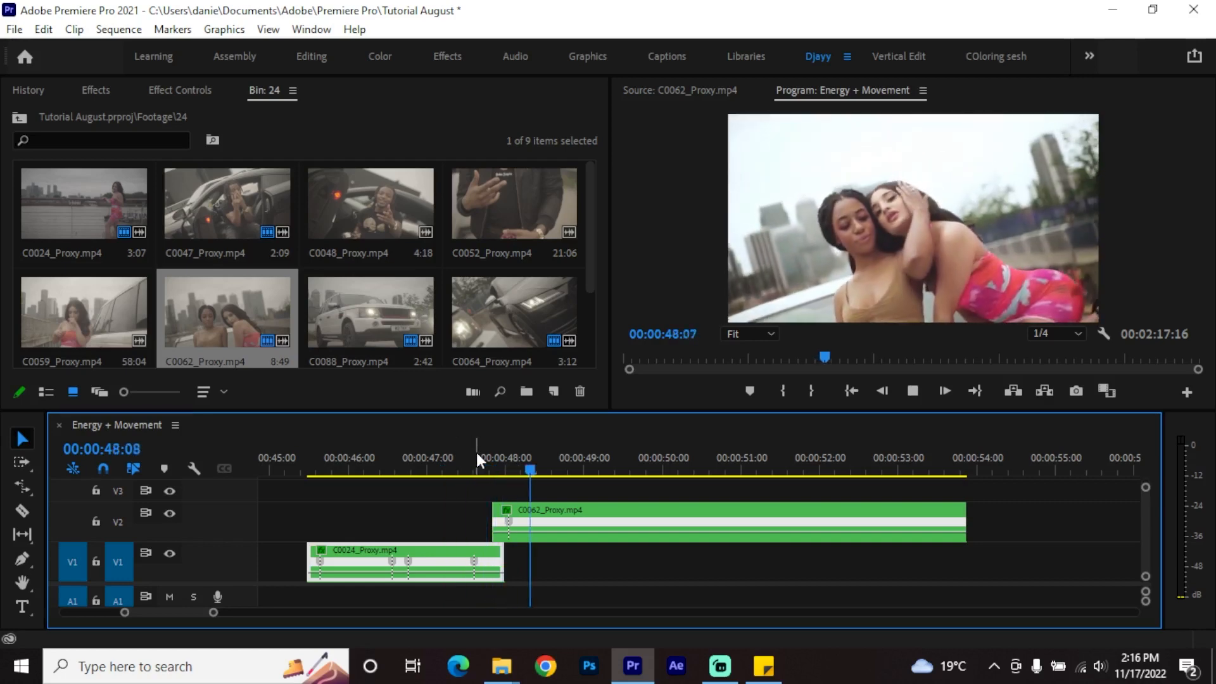
click(473, 450)
click(463, 452)
key(space)
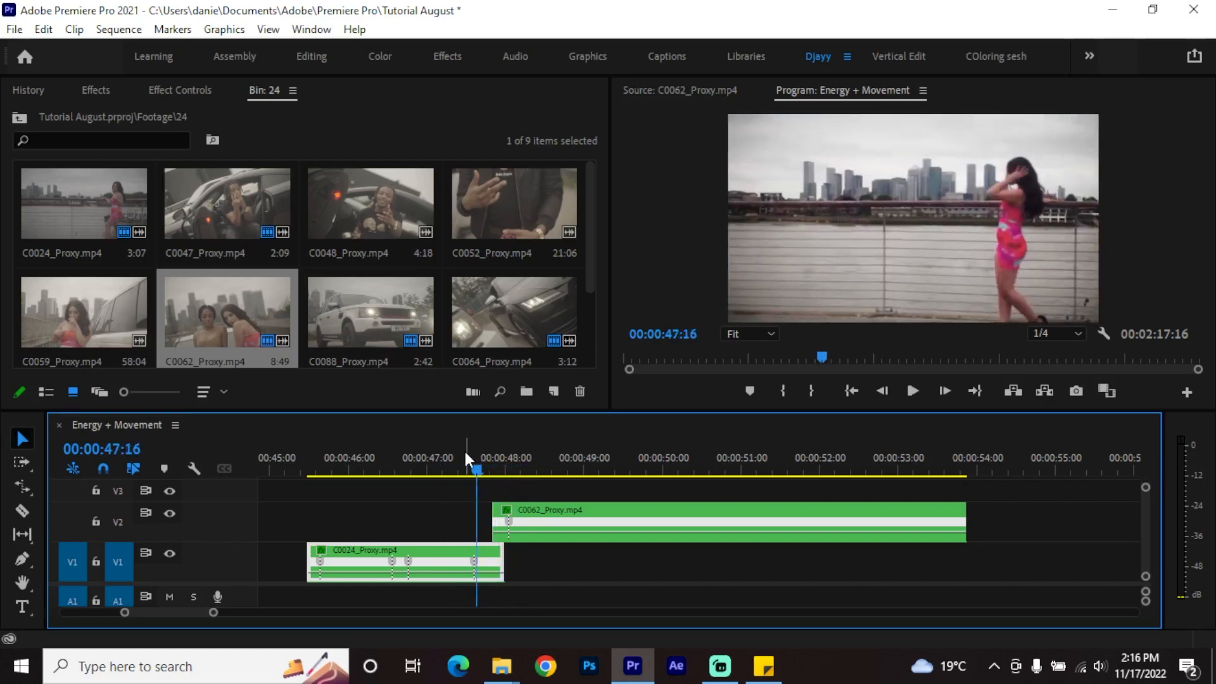
click(486, 458)
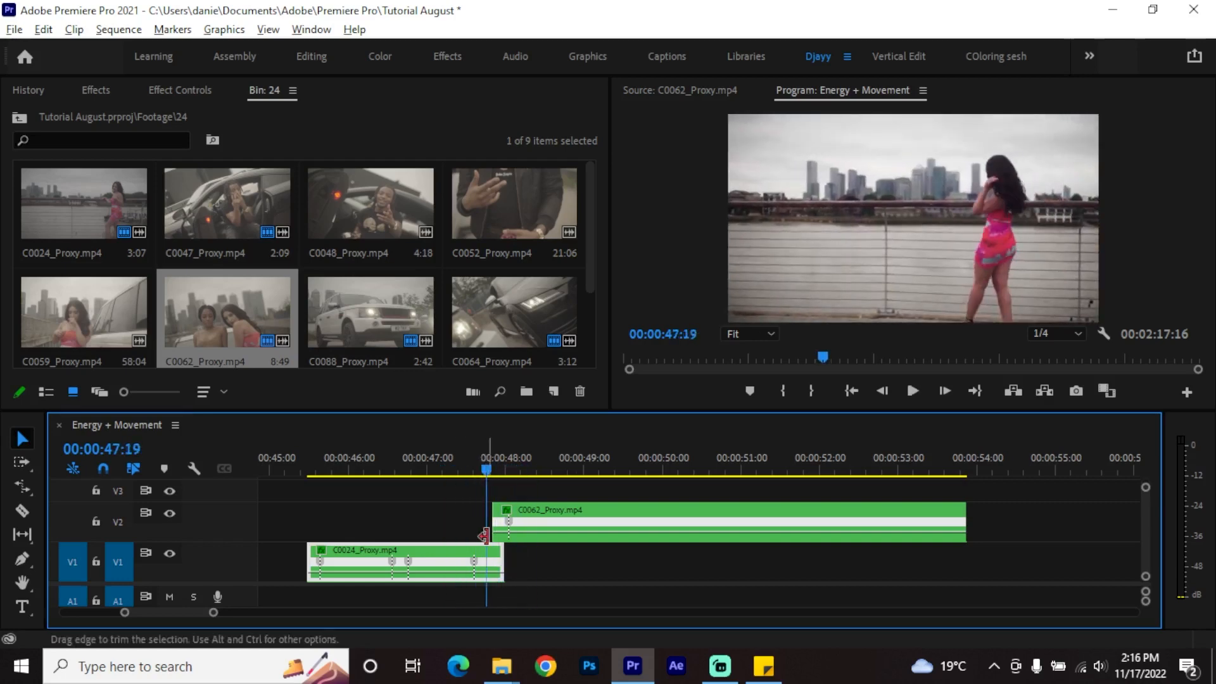
scroll(487, 537, up, 1)
scroll(487, 537, up, 2)
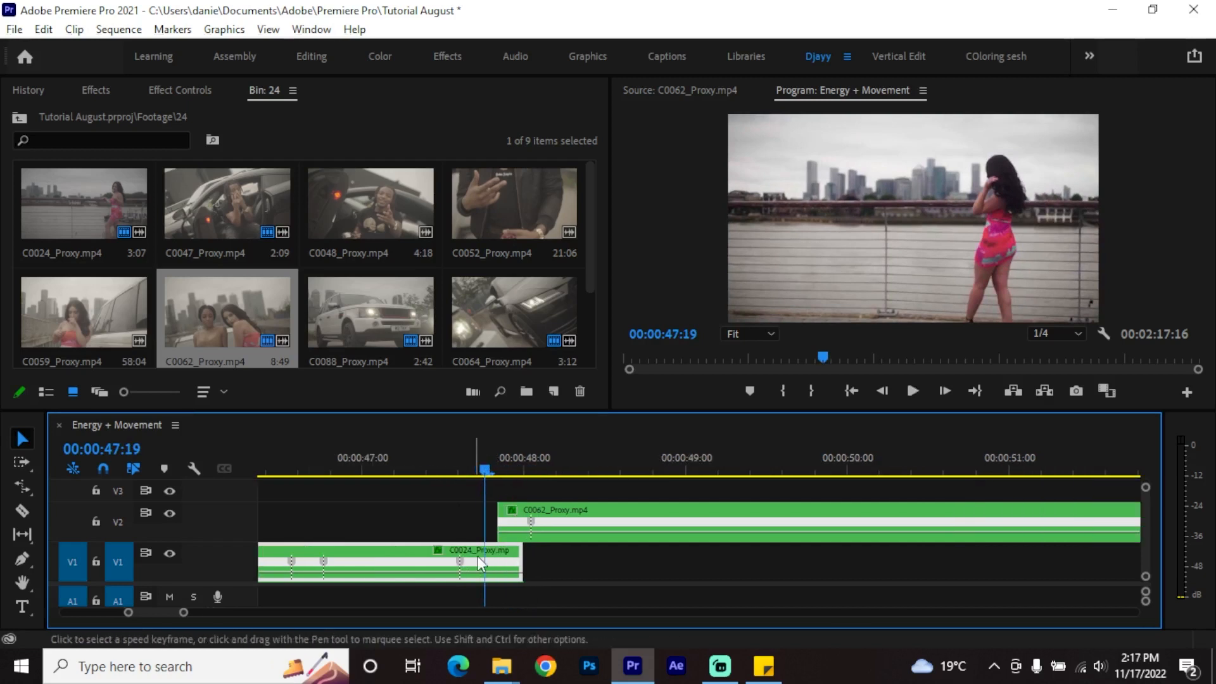
click(566, 517)
drag(565, 515, 552, 516)
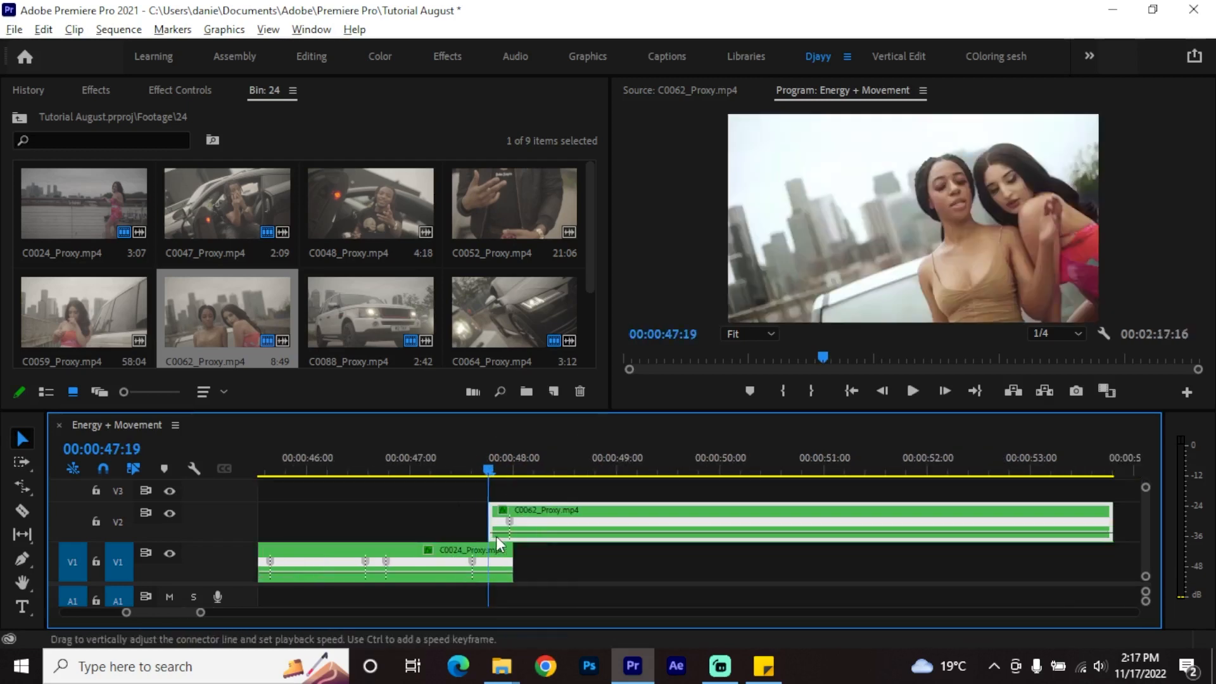
Step: Play the adjusted transition and add a second speed keyframe to C0062_Proxy.mp4 at 00:00:49:04
scroll(496, 536, down, 2)
key(space)
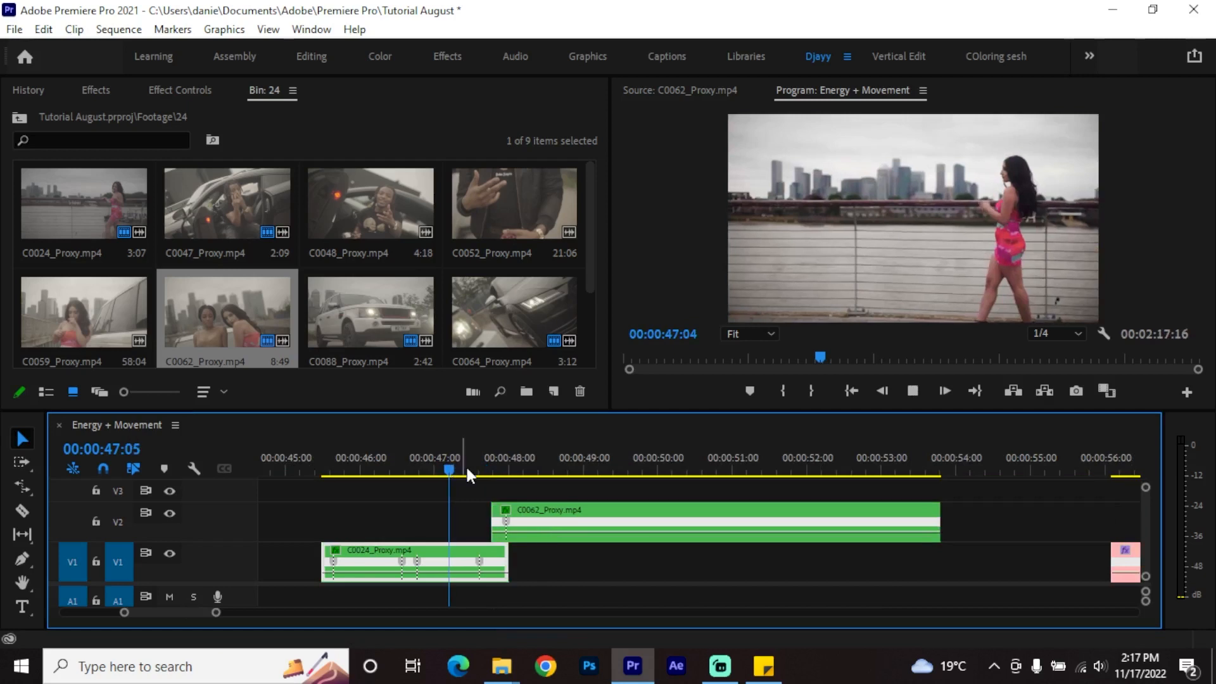
click(484, 468)
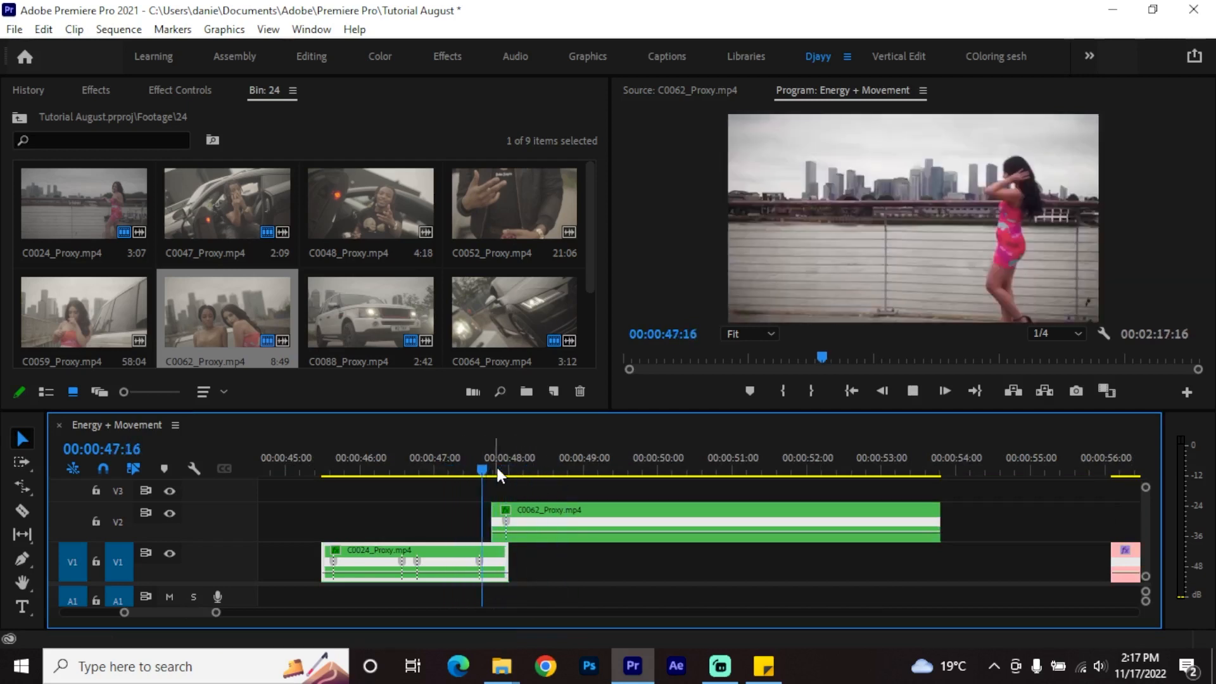
key(space)
key(space)
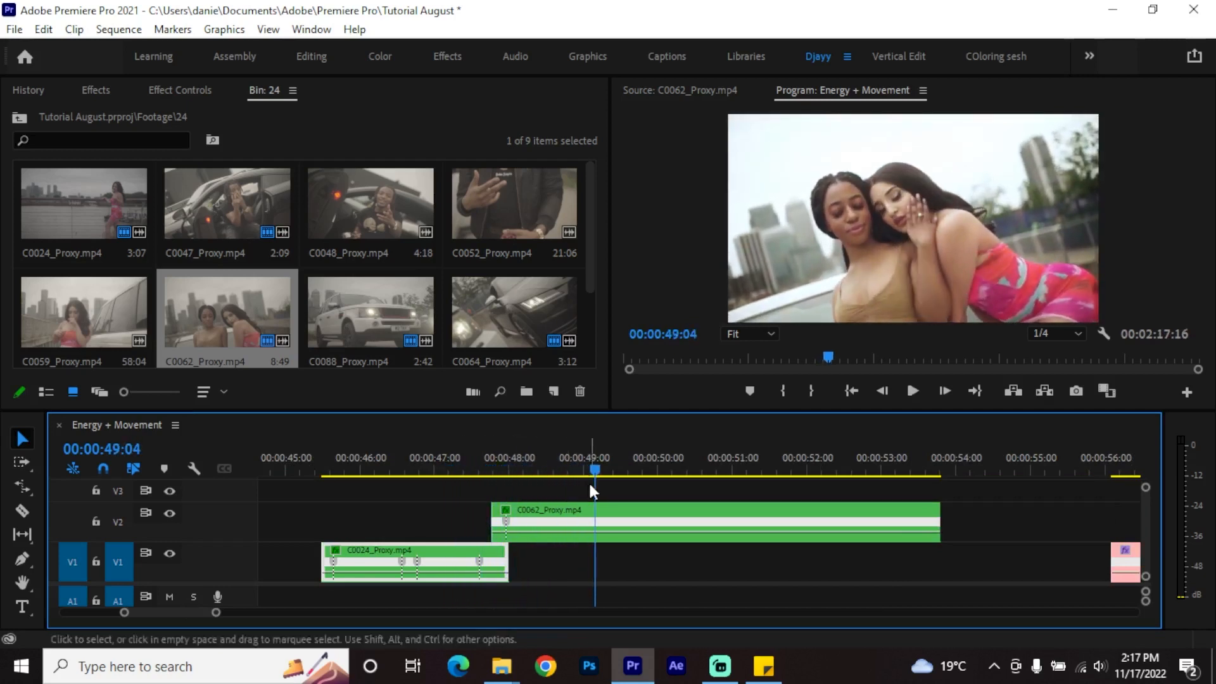
ctrl+click(593, 537)
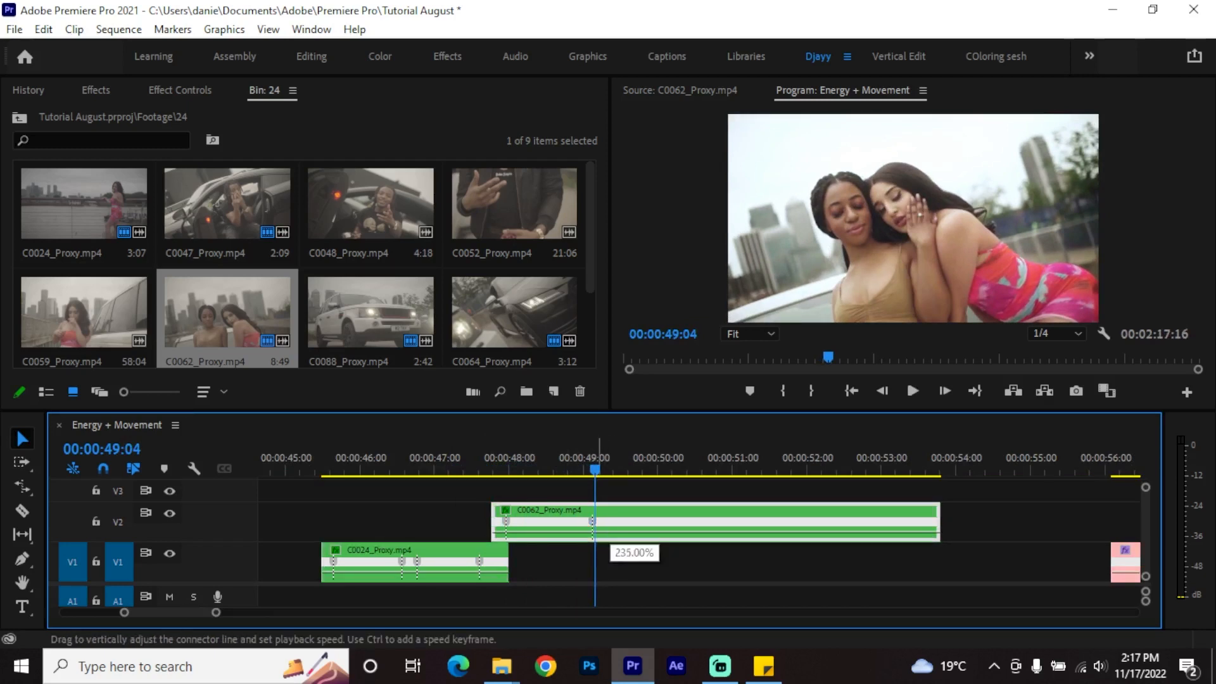
Step: Speed up C0062_Proxy.mp4 between its second speed keyframe and a new one near 00:00:49:08, slowing the section after it until about 00:00:52:04
drag(610, 365, 610, 361)
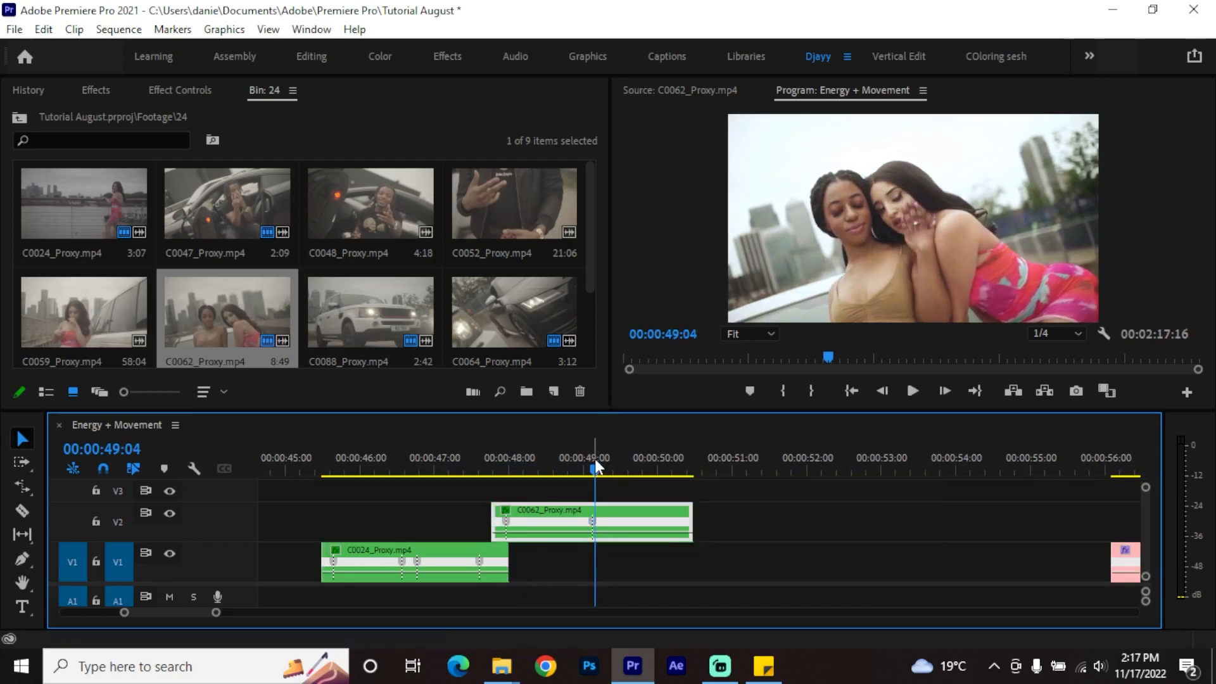
drag(595, 458, 592, 459)
key(Right)
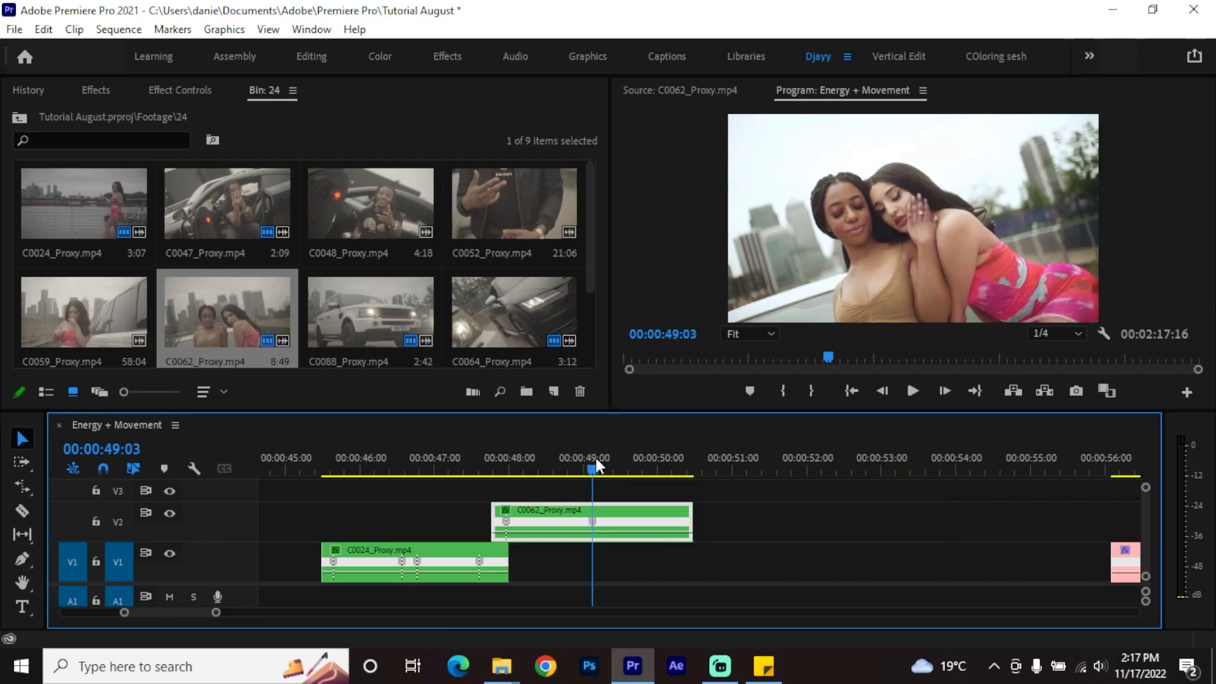
key(shift+Right)
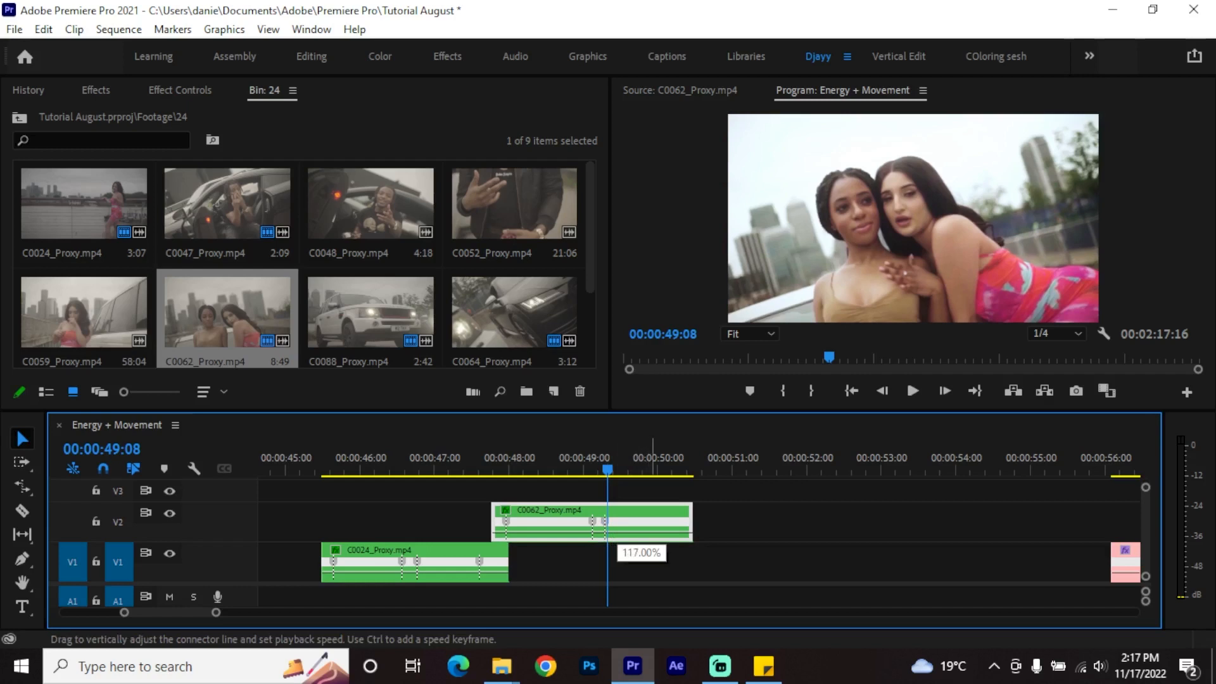
drag(615, 533, 616, 535)
Step: Move C0047_Proxy.mp4 to V3 above C0062_Proxy.mp4, starting at about 00:00:49:18, and play the transition
scroll(561, 546, down, 3)
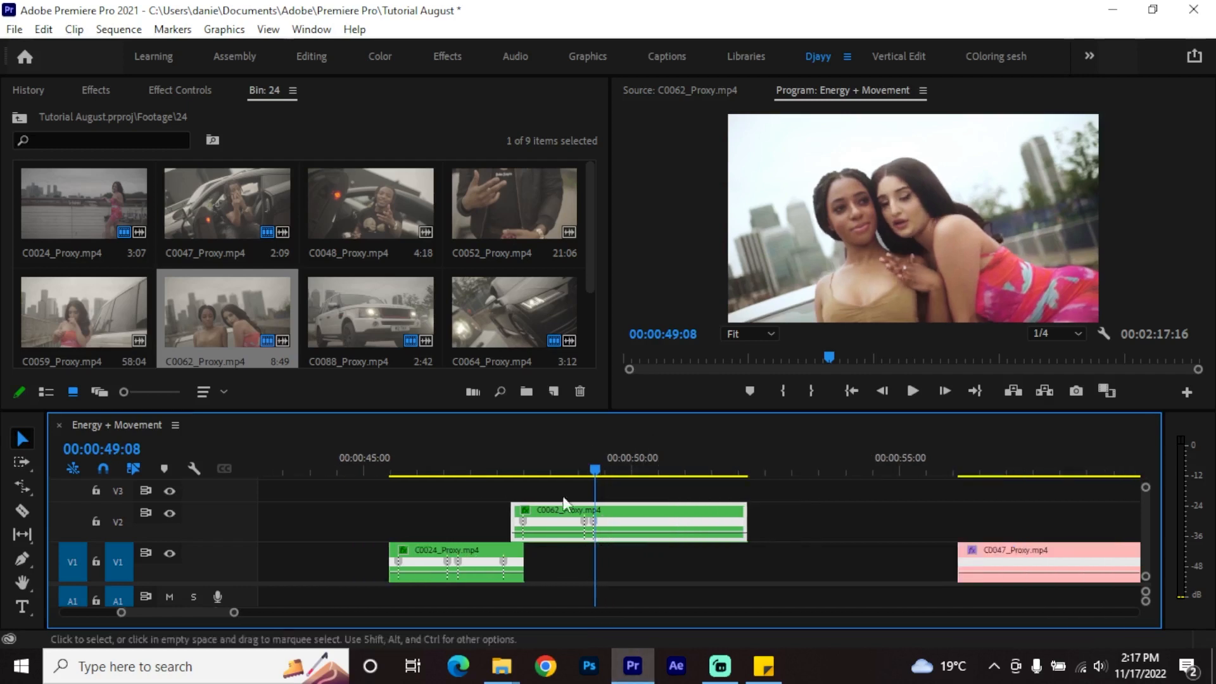
click(439, 462)
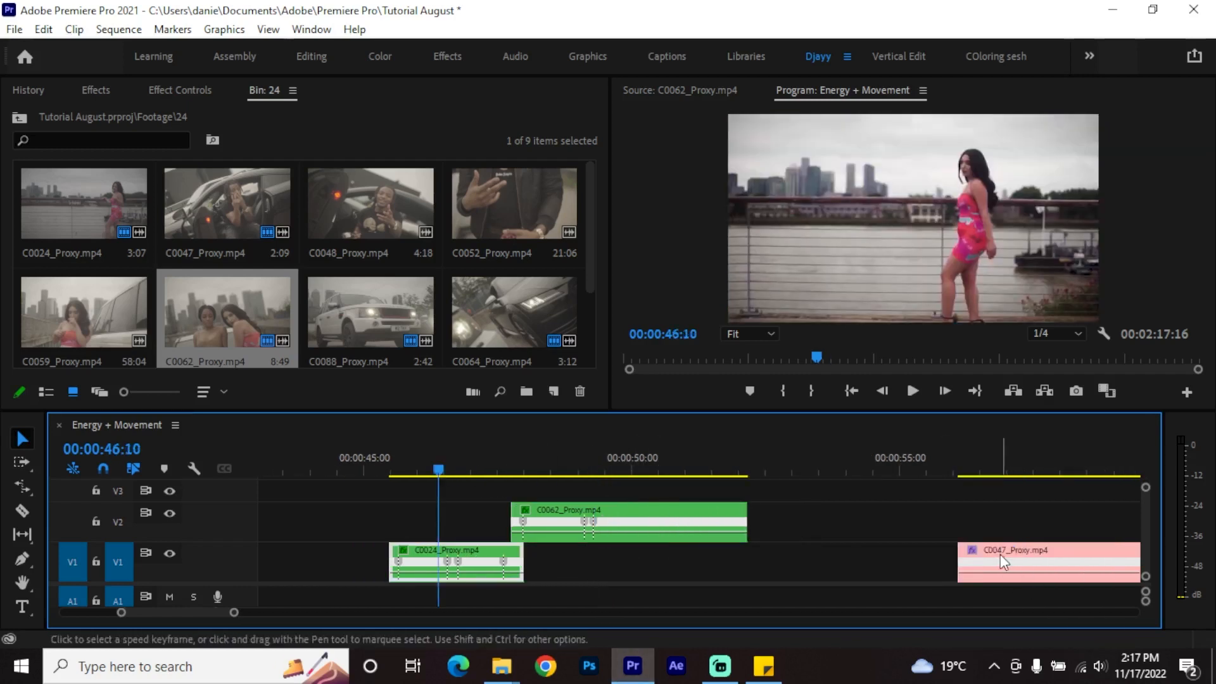
drag(1000, 553, 618, 490)
click(538, 468)
key(space)
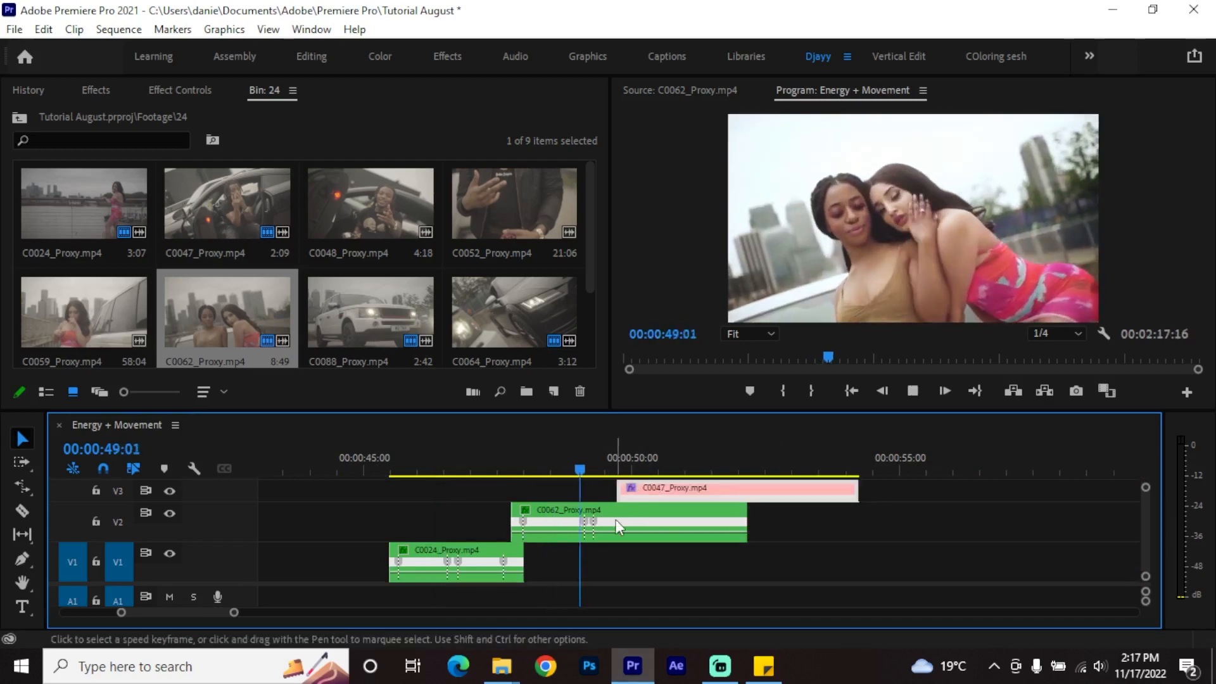
Step: Shift C0047_Proxy.mp4 earlier on V3 to start at 00:00:49:09 and replay the transition
click(571, 457)
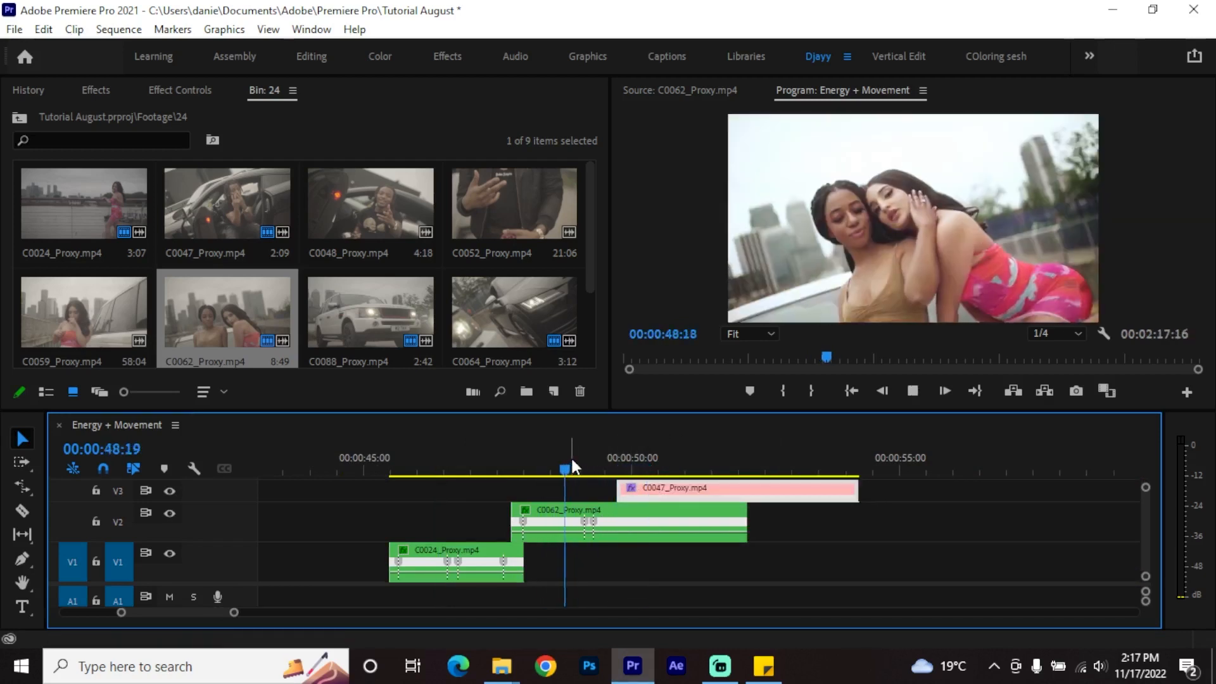
key(space)
drag(643, 493, 623, 494)
click(574, 470)
key(space)
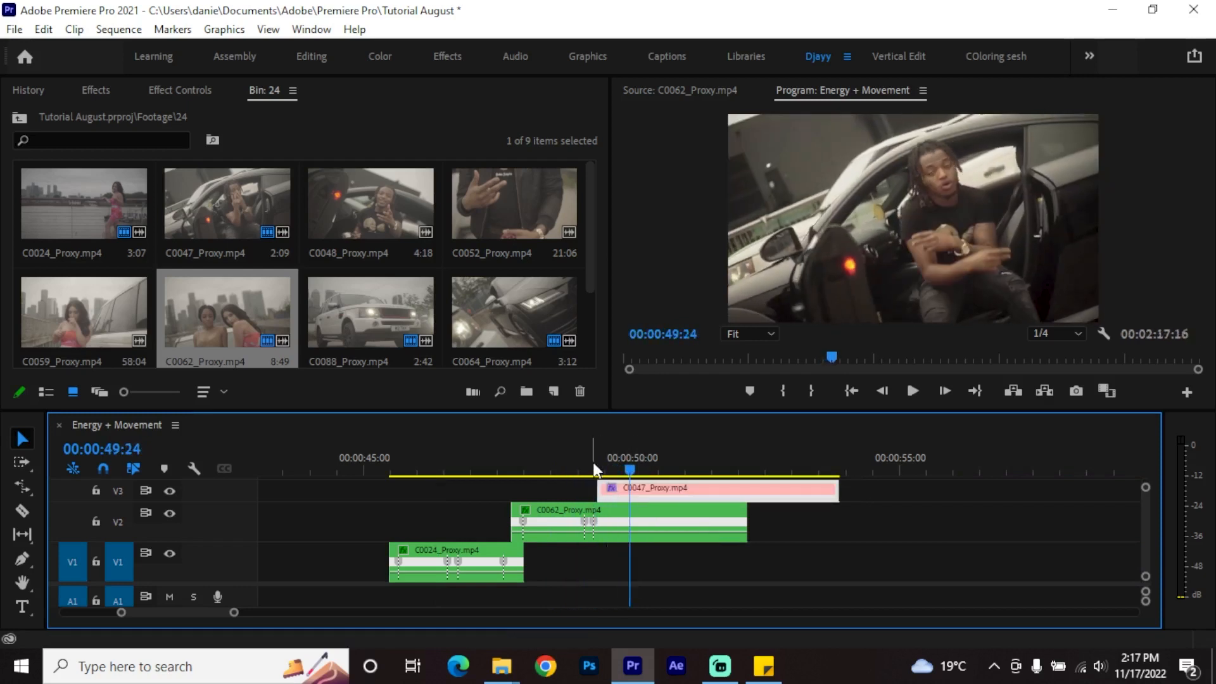
click(565, 459)
key(space)
Step: Show the time remapping Speed line on C0047_Proxy.mp4 and speed up the whole clip until it ends shortly after 00:00:51:00
scroll(657, 532, up, 2)
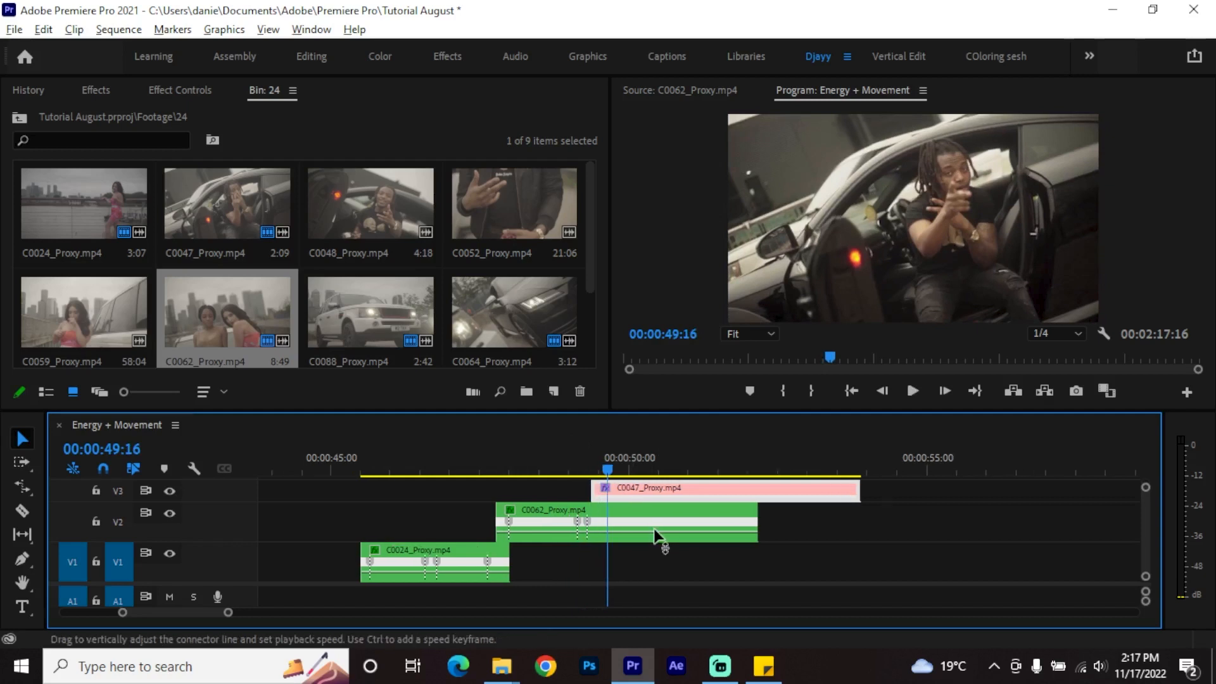
scroll(561, 511, up, 2)
scroll(606, 522, up, 1)
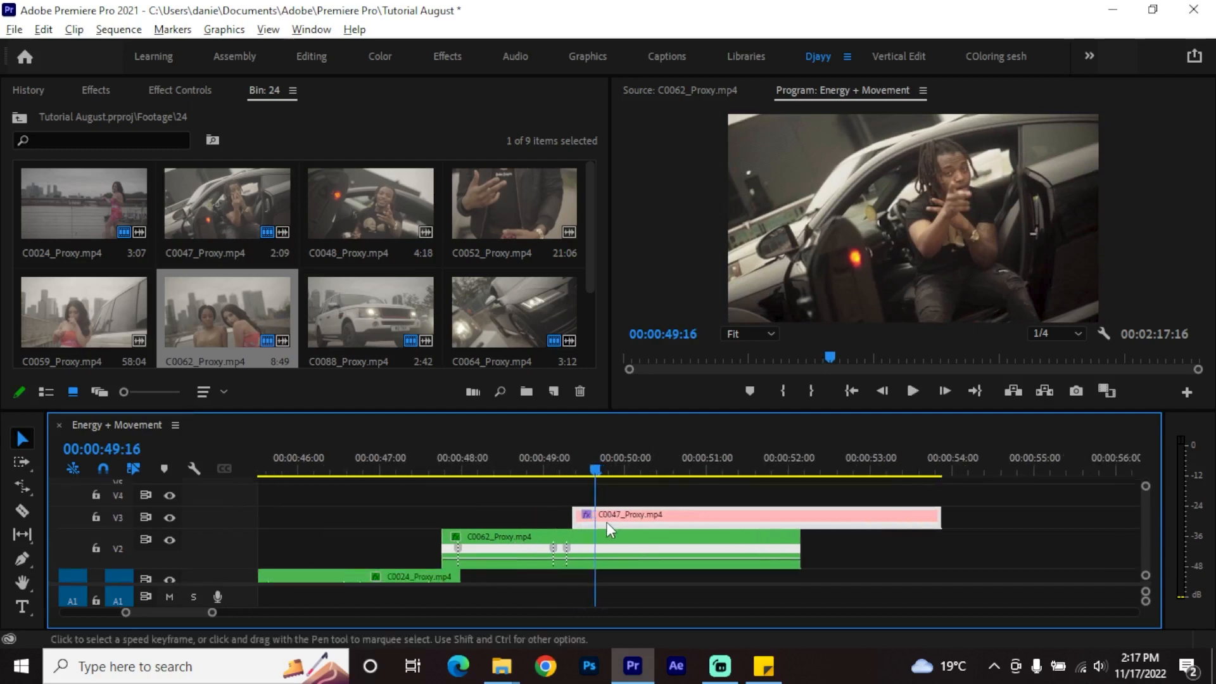
scroll(475, 518, up, 1)
scroll(244, 515, up, 2)
scroll(573, 519, up, 2)
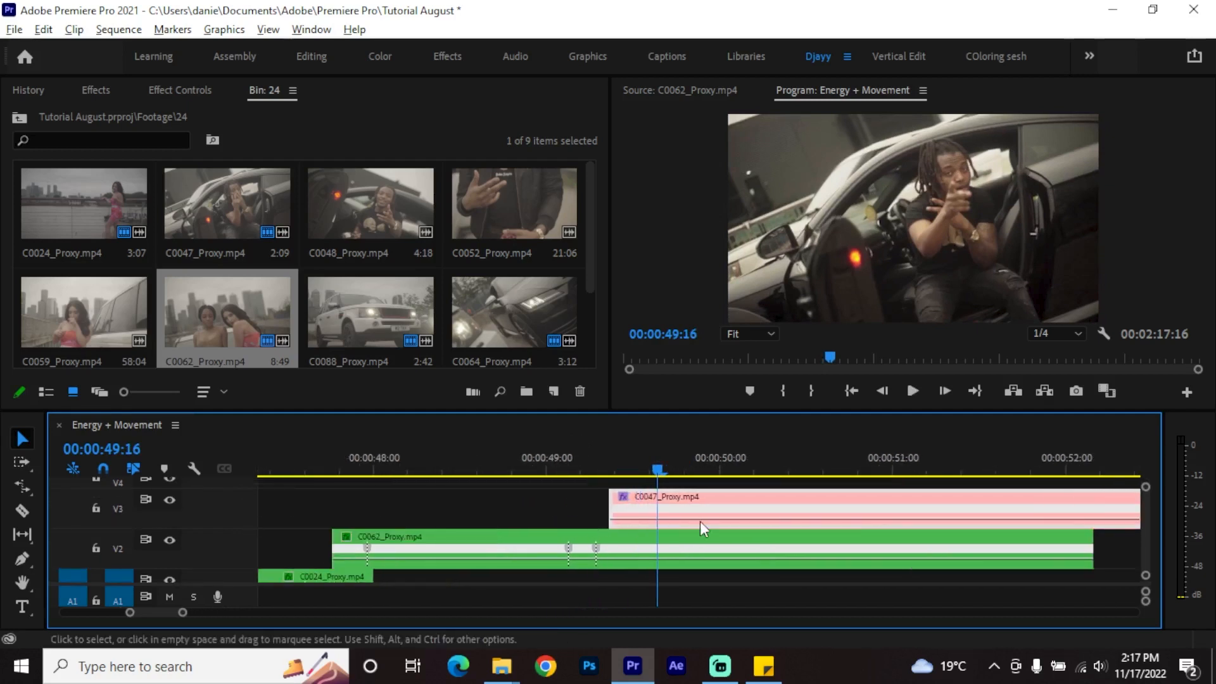
scroll(701, 522, up, 1)
click(601, 496)
mouse_move(693, 548)
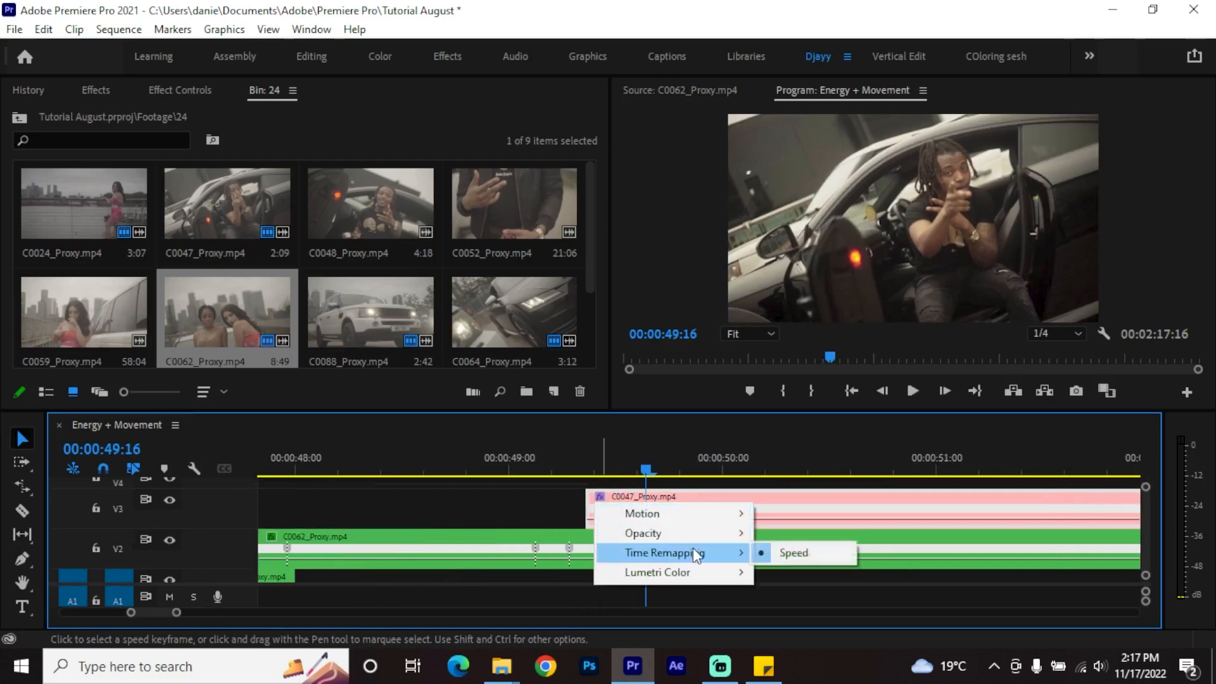
click(788, 553)
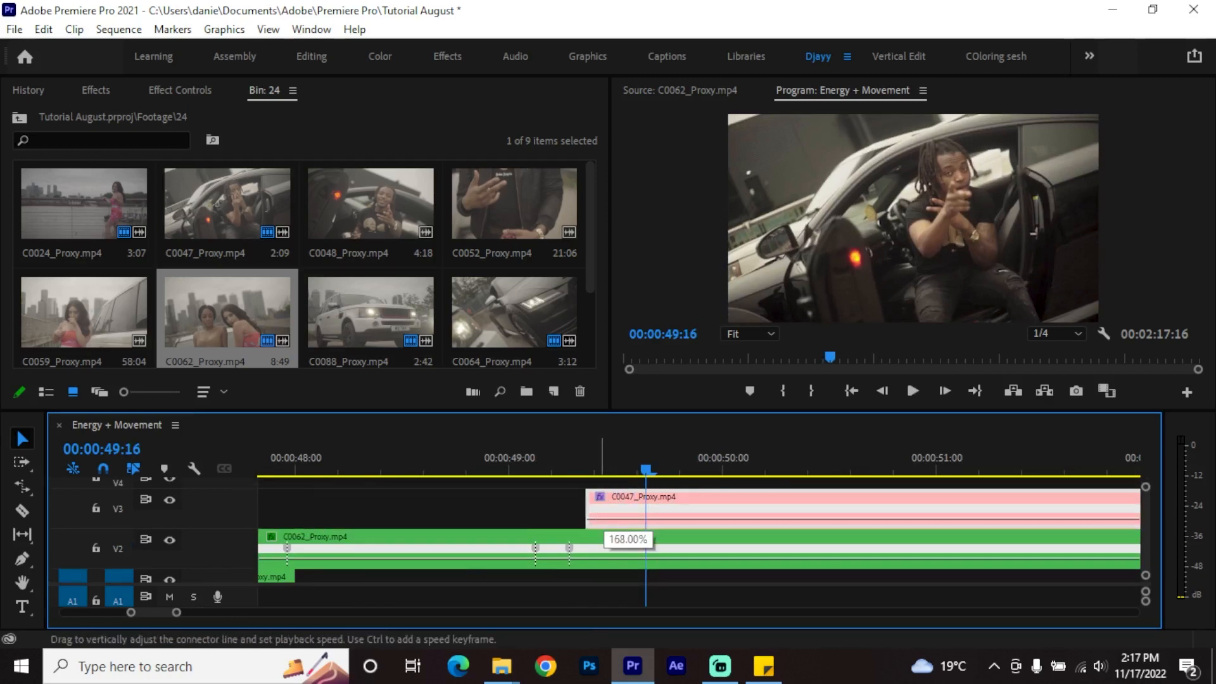
drag(636, 519, 637, 519)
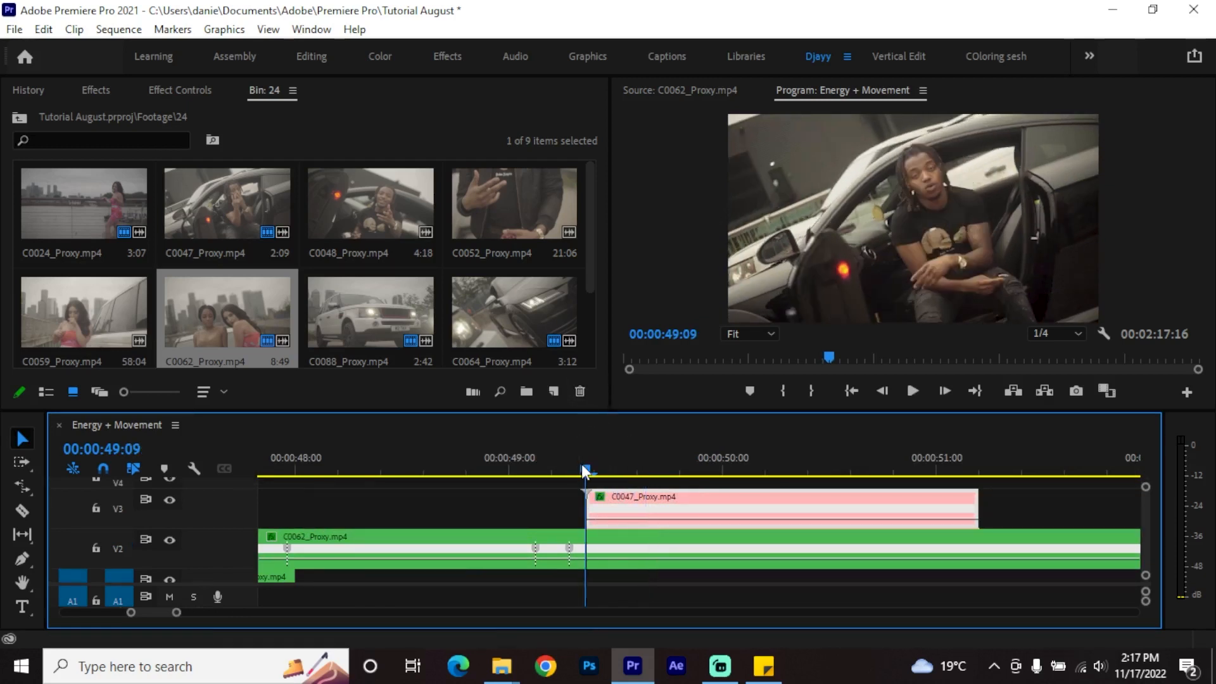
Step: Add a speed keyframe to C0047_Proxy.mp4 at 00:00:49:14 and slow the section after it until the clip ends near 00:00:54:00
drag(583, 472, 628, 470)
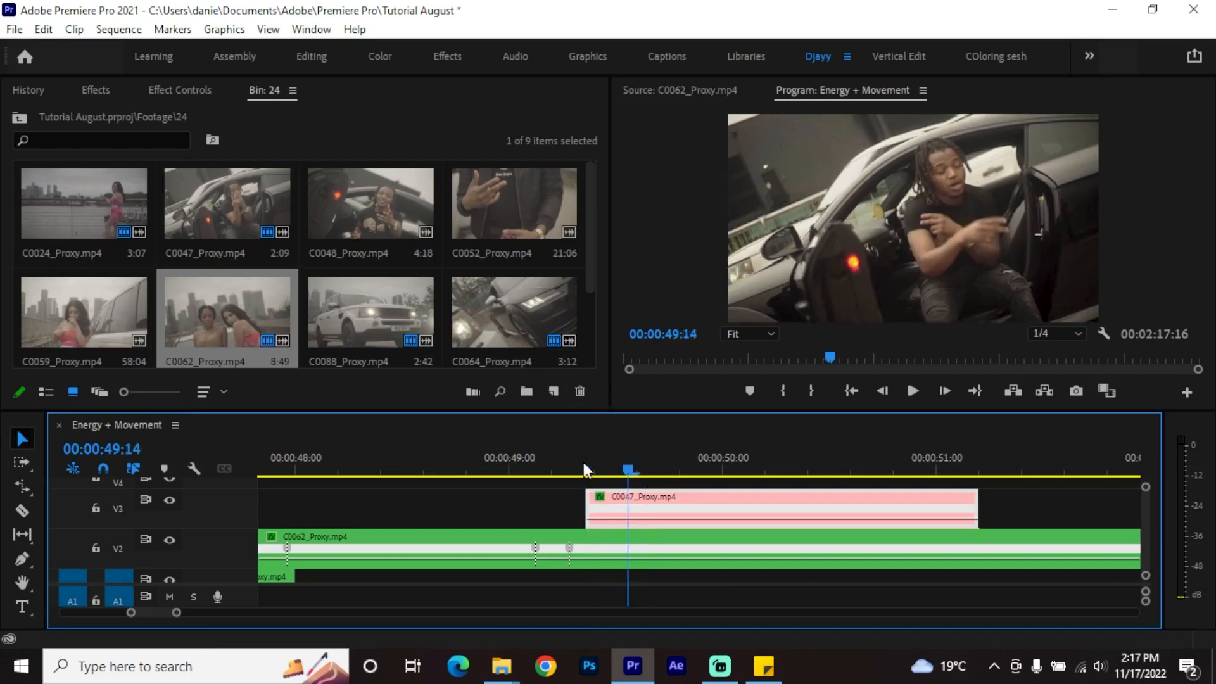
ctrl+click(628, 520)
mouse_move(661, 520)
mouse_down()
mouse_move(680, 519)
mouse_move(655, 529)
mouse_up()
Step: Play the three speed-ramped clips from the start of C0024_Proxy.mp4 to review the ramps and transitions between them
scroll(603, 551, down, 7)
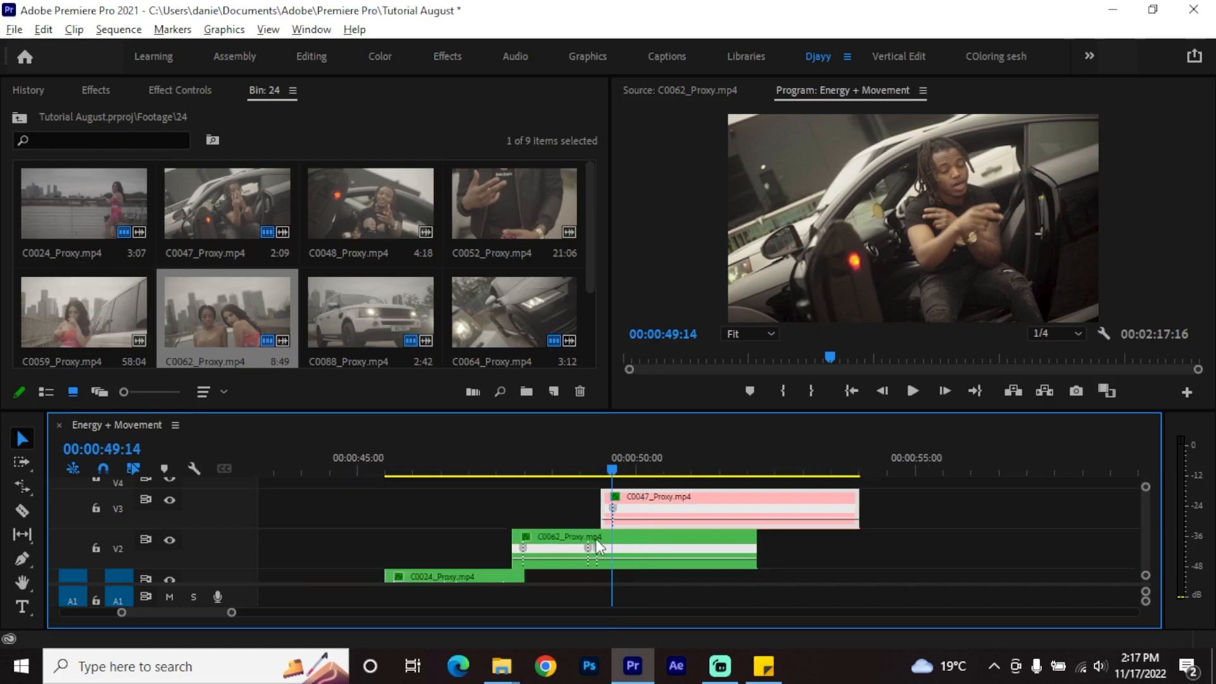
scroll(595, 538, down, 1)
click(434, 472)
key(space)
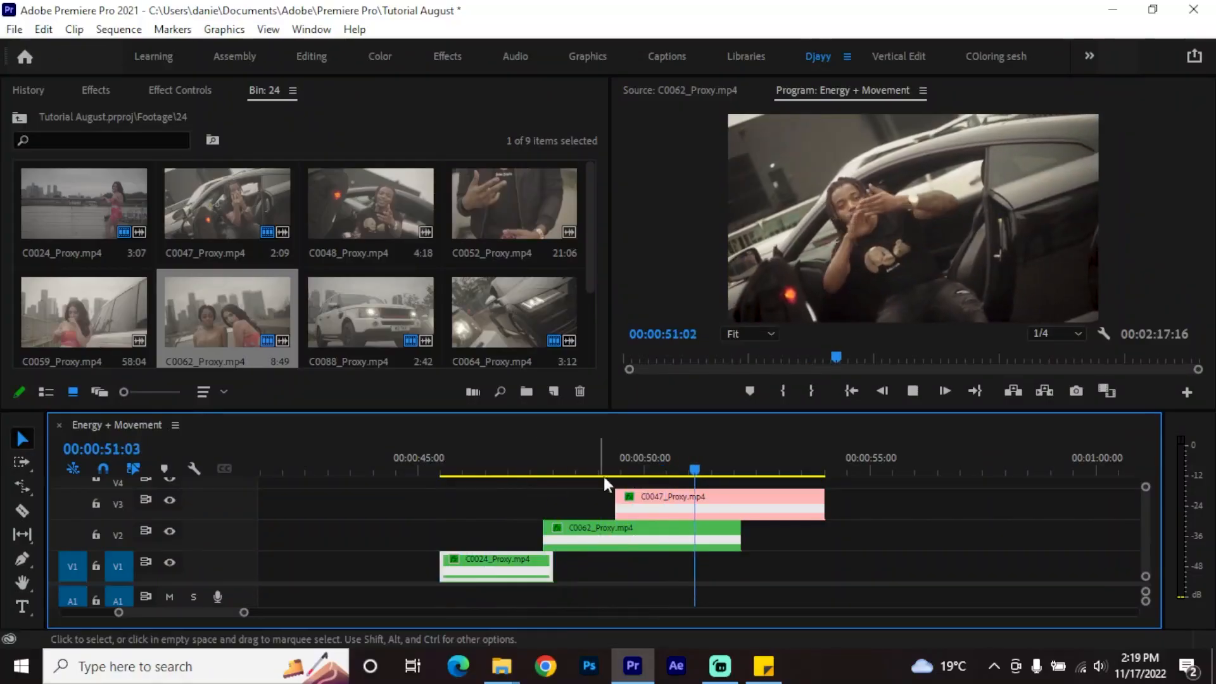
drag(730, 457, 511, 461)
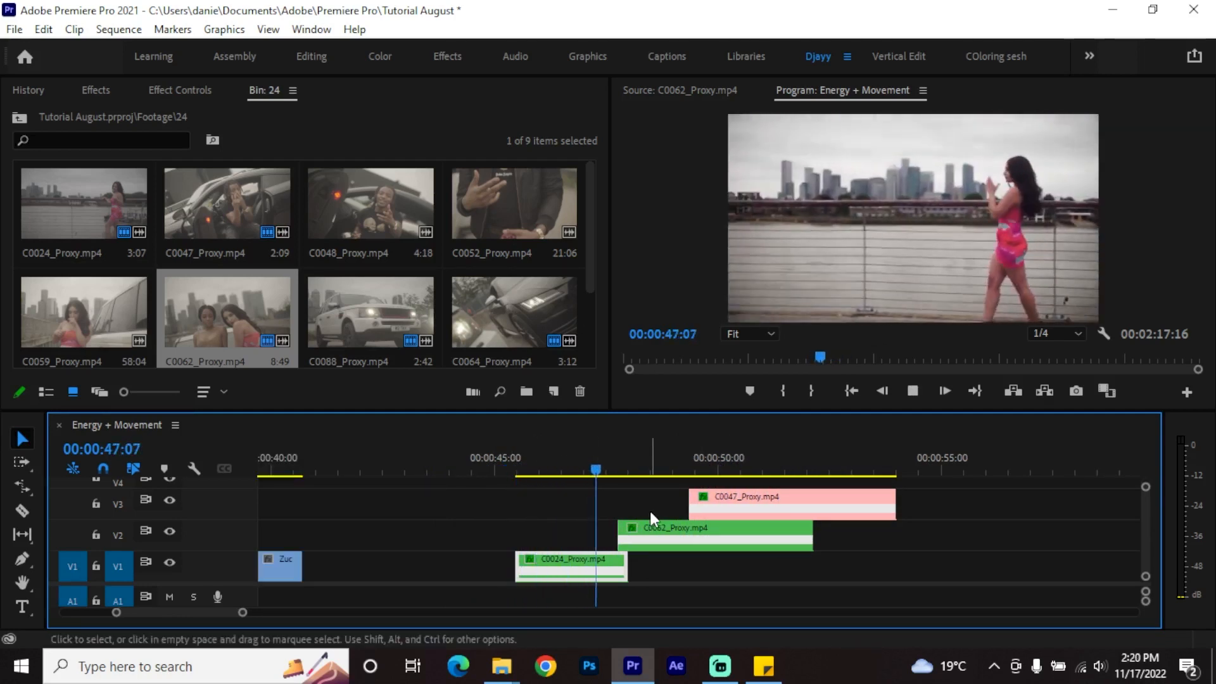
scroll(650, 511, up, 1)
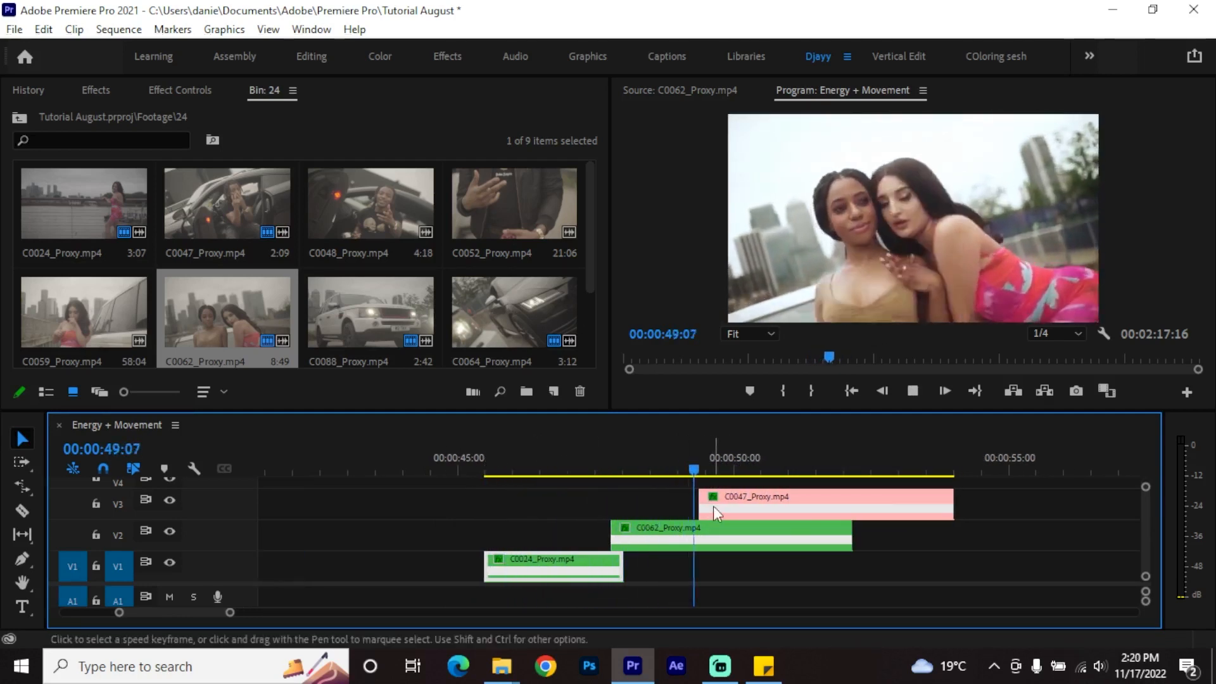
scroll(713, 506, down, 2)
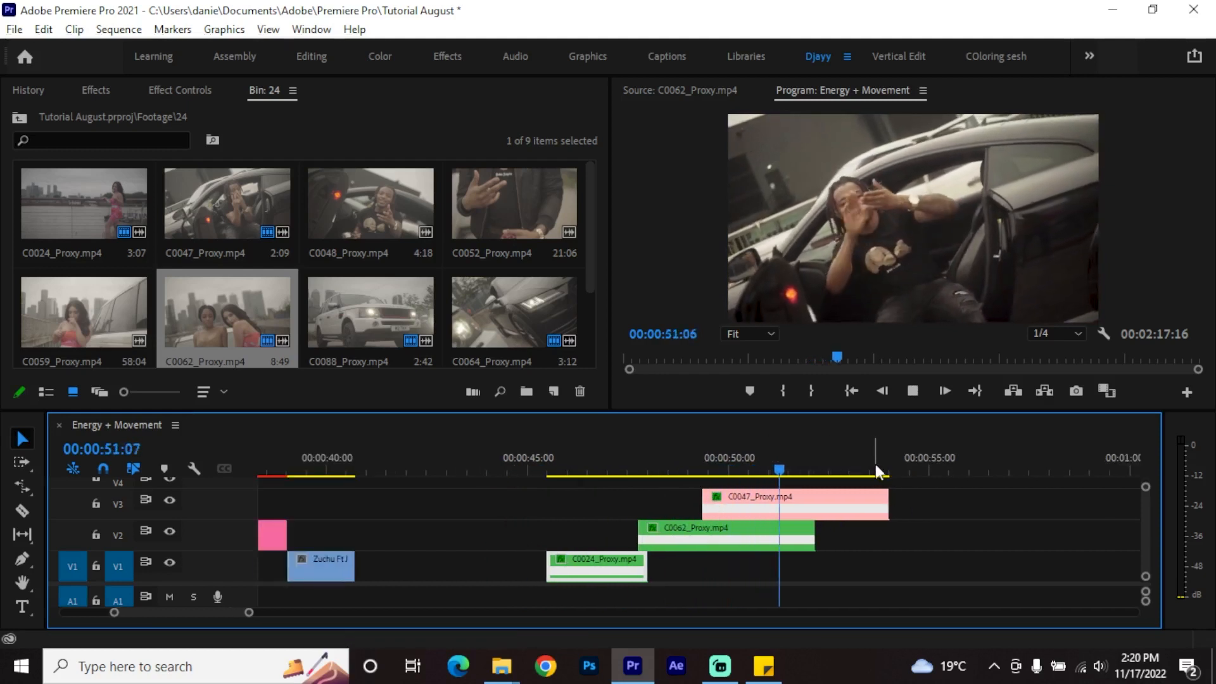
click(547, 465)
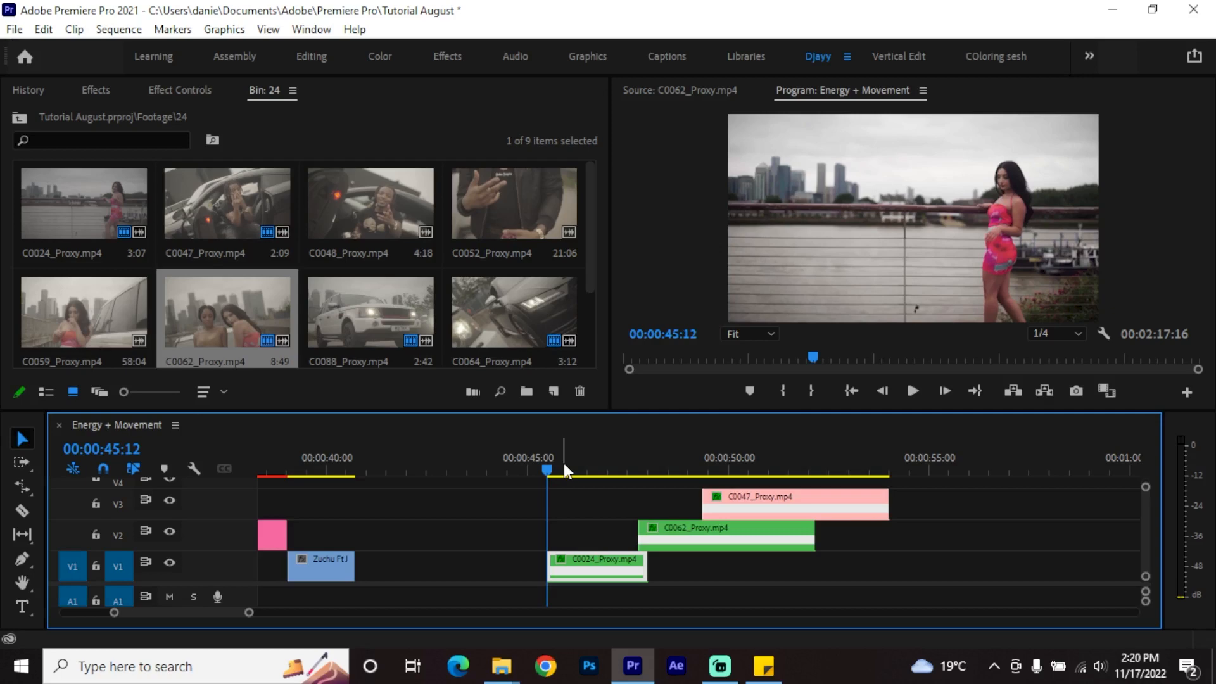
key(space)
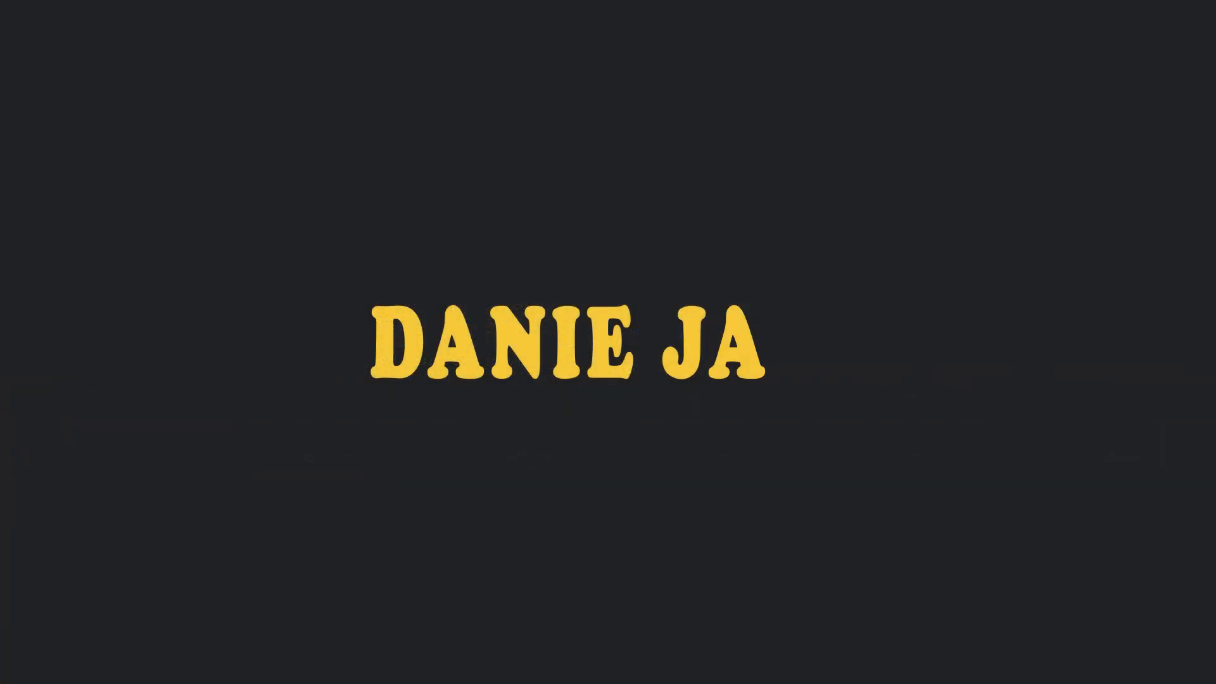